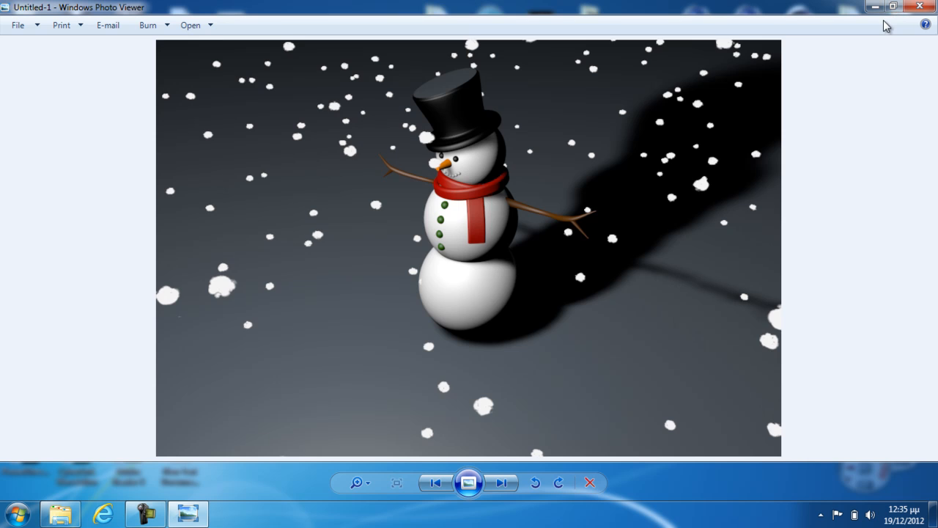
# Browse through the finished snowman and Christmas greeting renders, and close the picture viewer
pyautogui.press('Left')
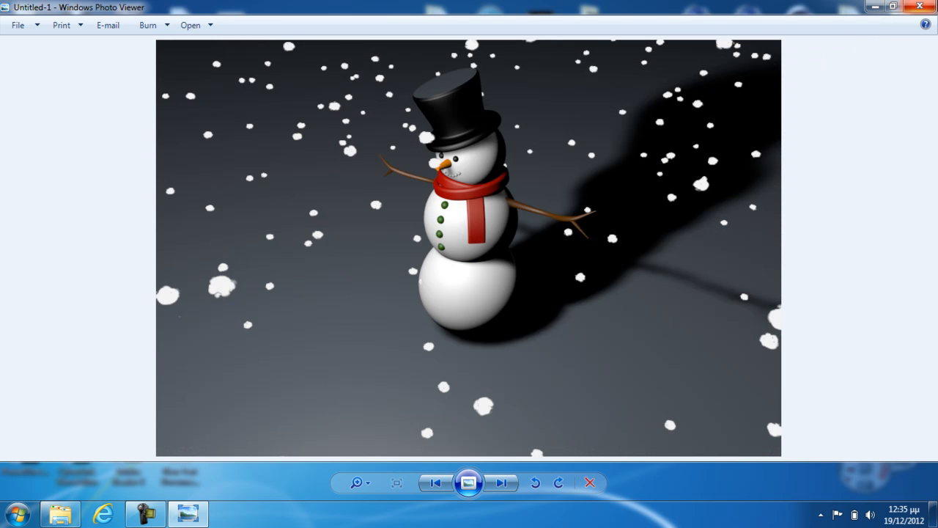
pyautogui.press('Right')
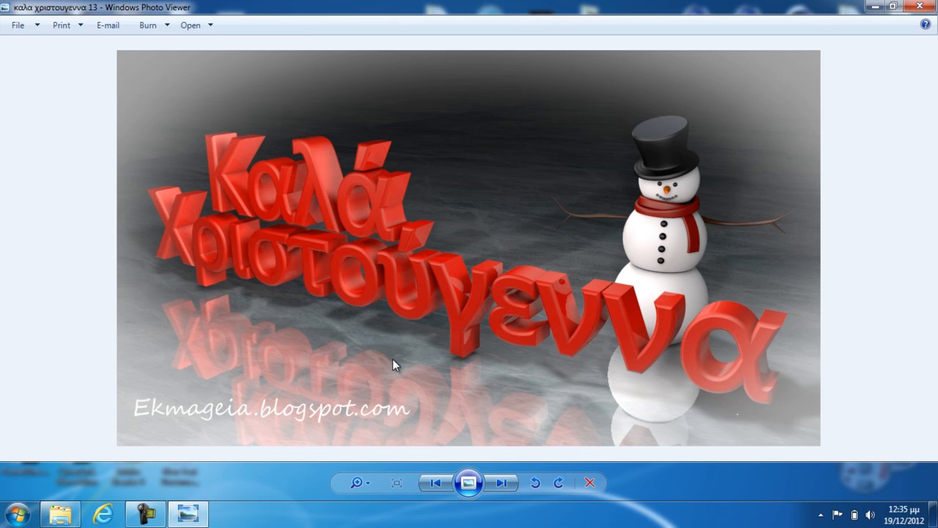
pyautogui.press('Right')
pyautogui.press('Right')
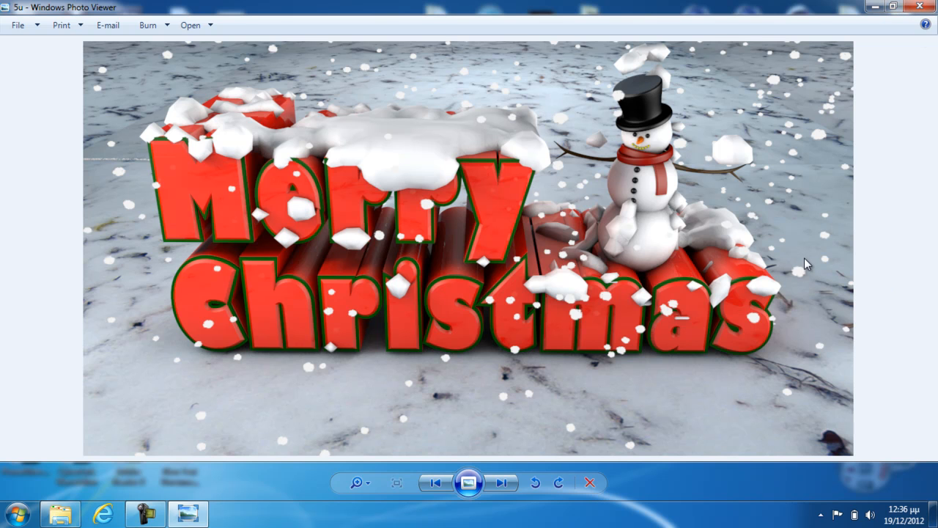
pyautogui.click(916, 7)
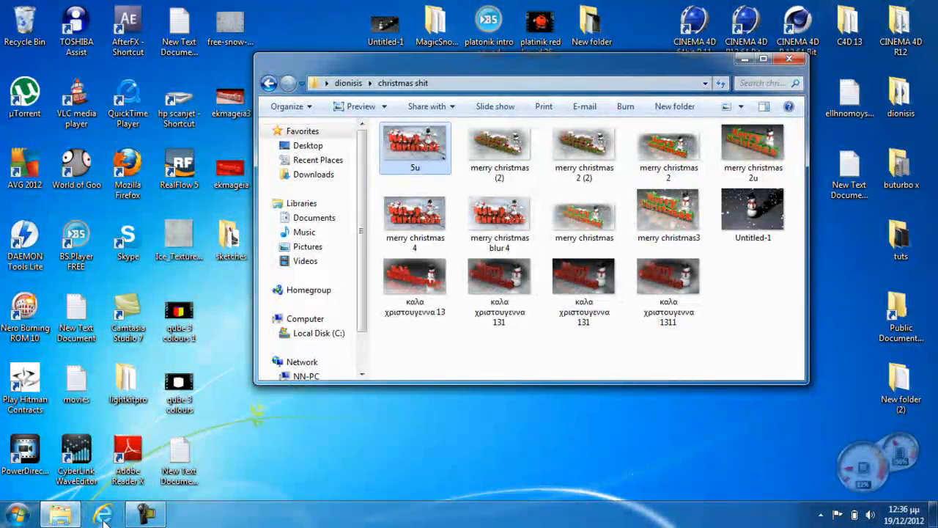
# Clear the folder window off the desktop and launch CINEMA 4D R12 64 Bit
pyautogui.click(745, 60)
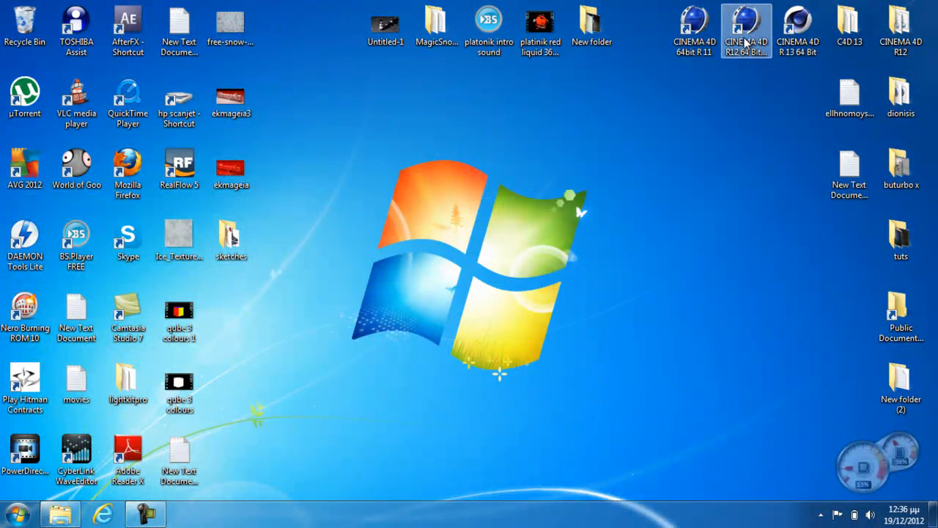
pyautogui.click(746, 44)
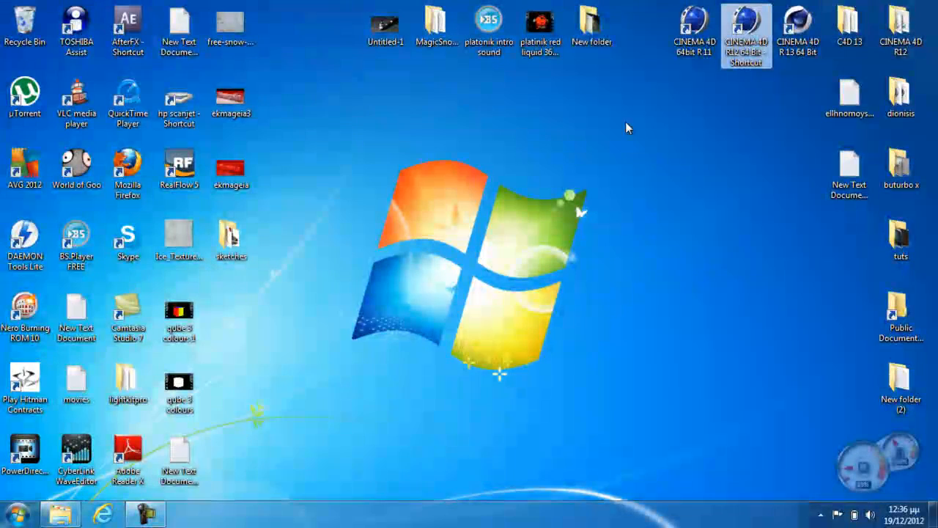
pyautogui.doubleClick(746, 44)
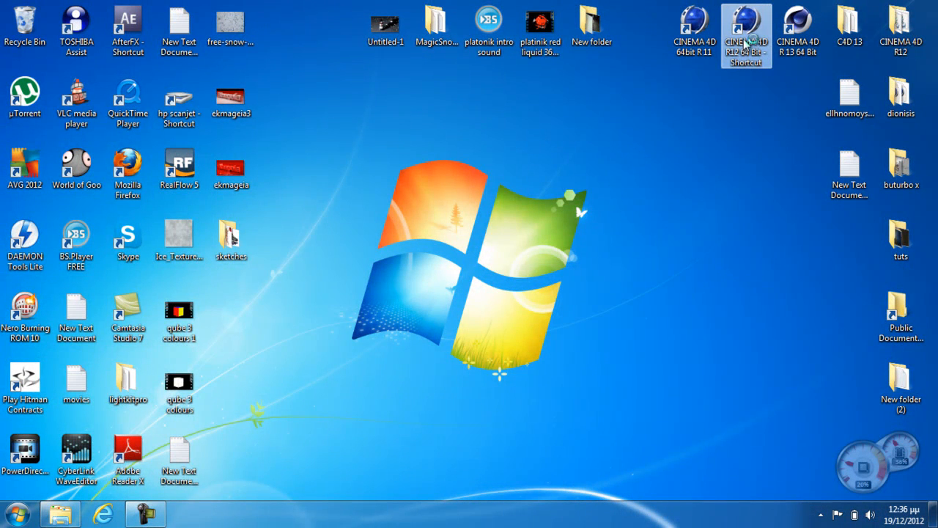
# Open the License file in the MagicSnowMan folder and review the plugin's name, version and homepage, then close the folder
pyautogui.doubleClick(430, 46)
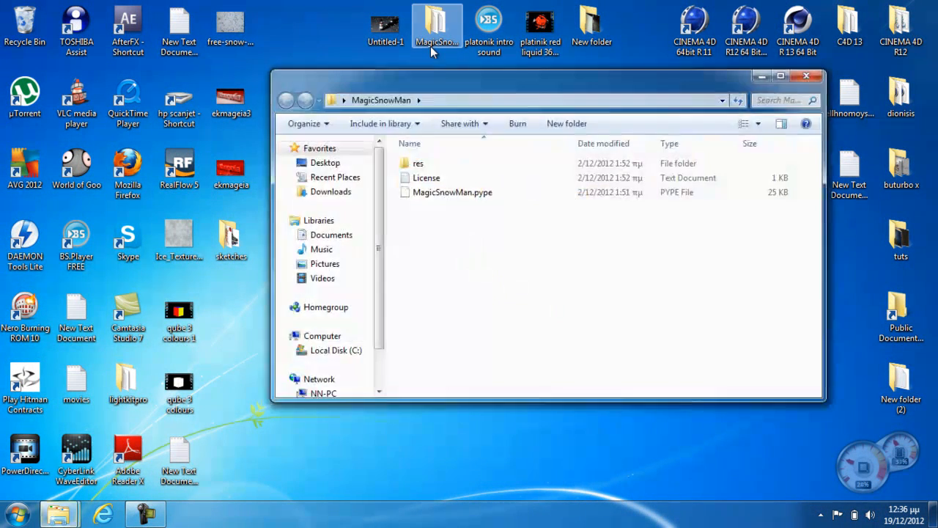
pyautogui.doubleClick(428, 179)
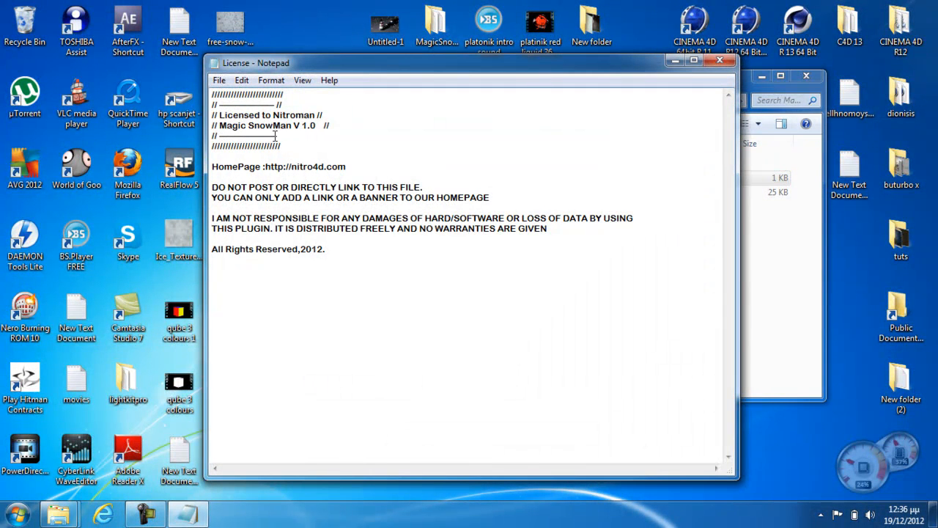
pyautogui.moveTo(296, 168); pyautogui.dragTo(354, 165)
pyautogui.click(299, 167)
pyautogui.click(412, 155)
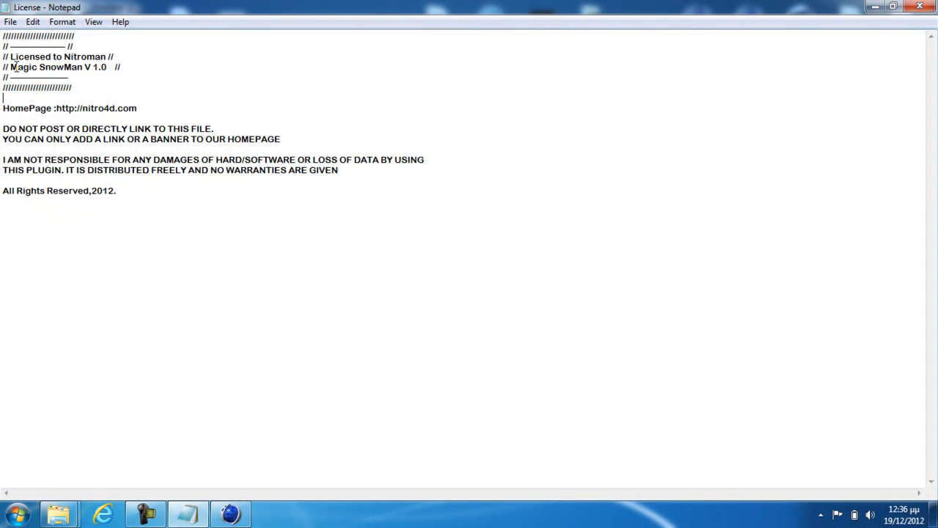
pyautogui.moveTo(10, 66); pyautogui.dragTo(123, 69)
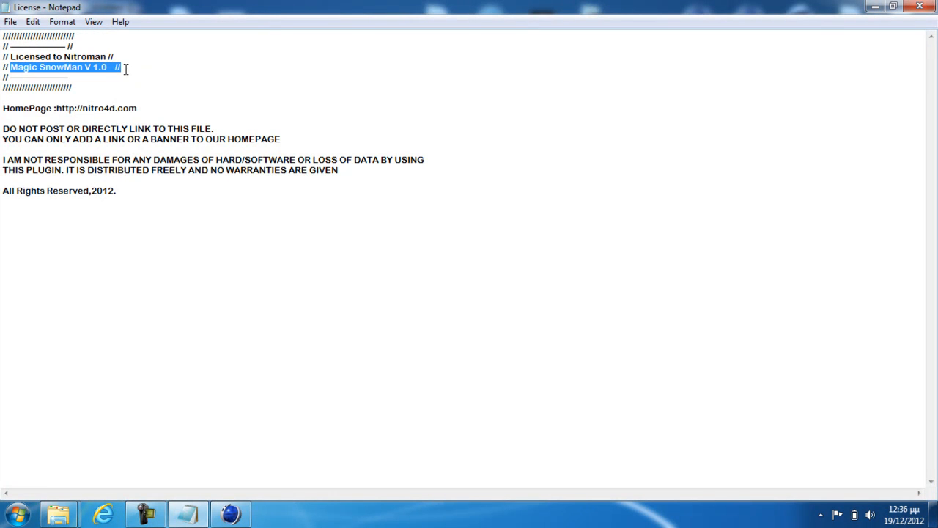
pyautogui.click(156, 63)
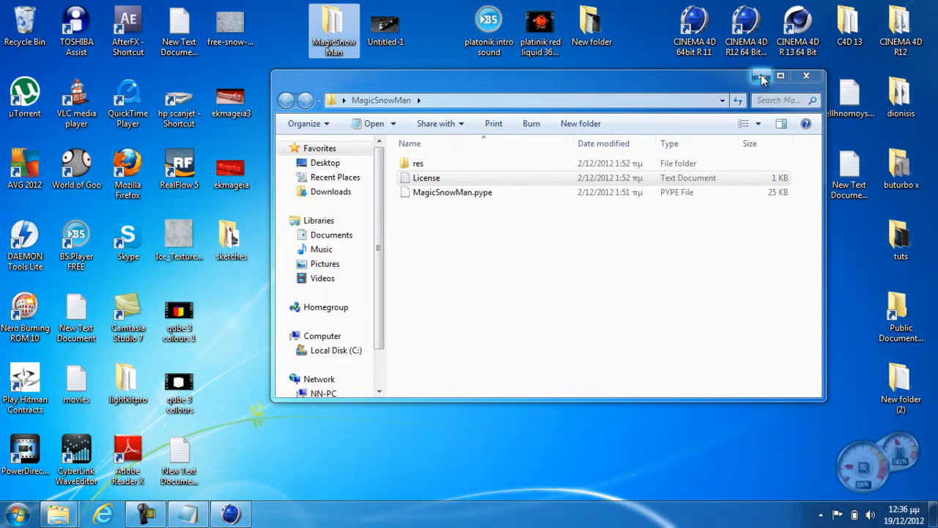
pyautogui.click(806, 76)
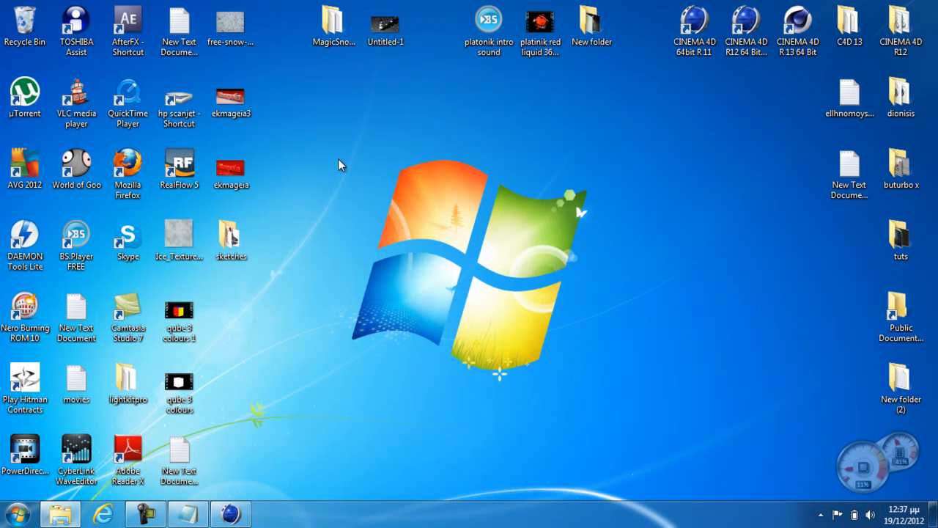
pyautogui.click(334, 44)
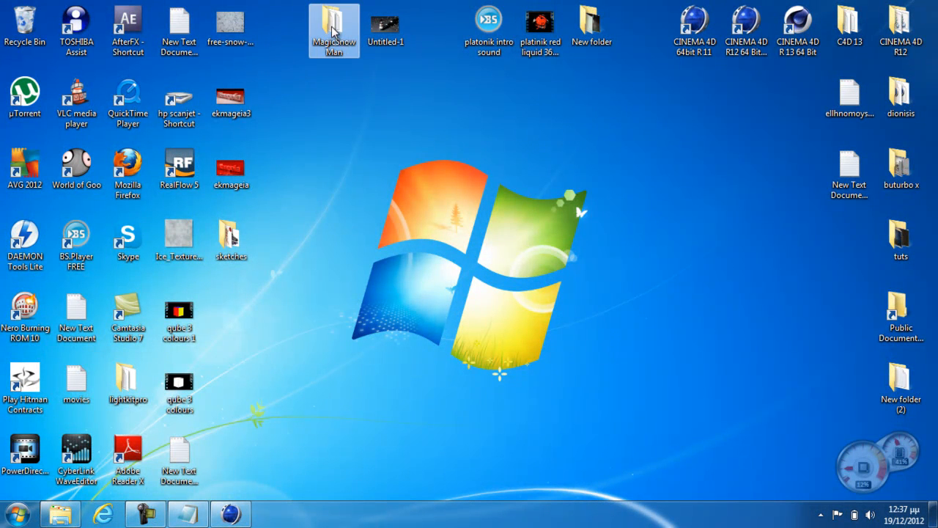
pyautogui.click(336, 82)
pyautogui.rightClick(336, 85)
pyautogui.rightClick(339, 35)
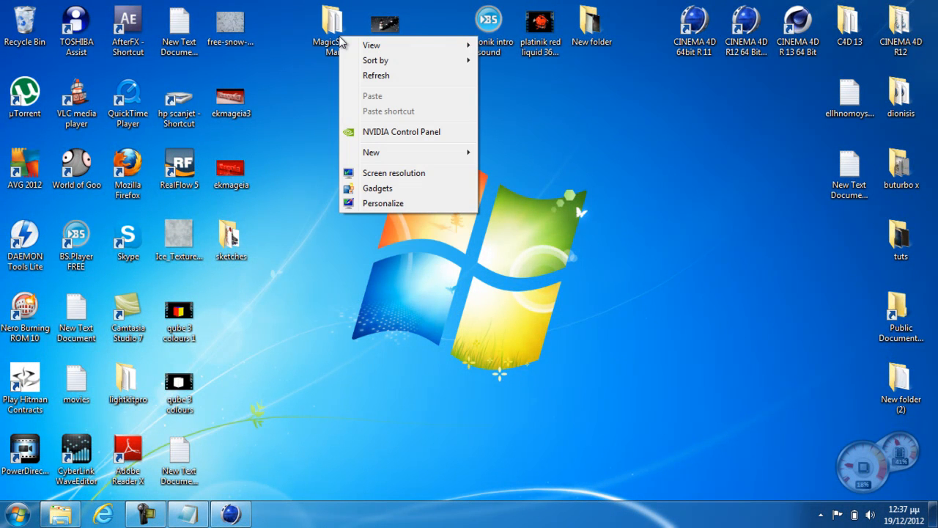
# Open the file location of the CINEMA 4D R12 64 Bit desktop shortcut
pyautogui.click(743, 37)
pyautogui.rightClick(741, 26)
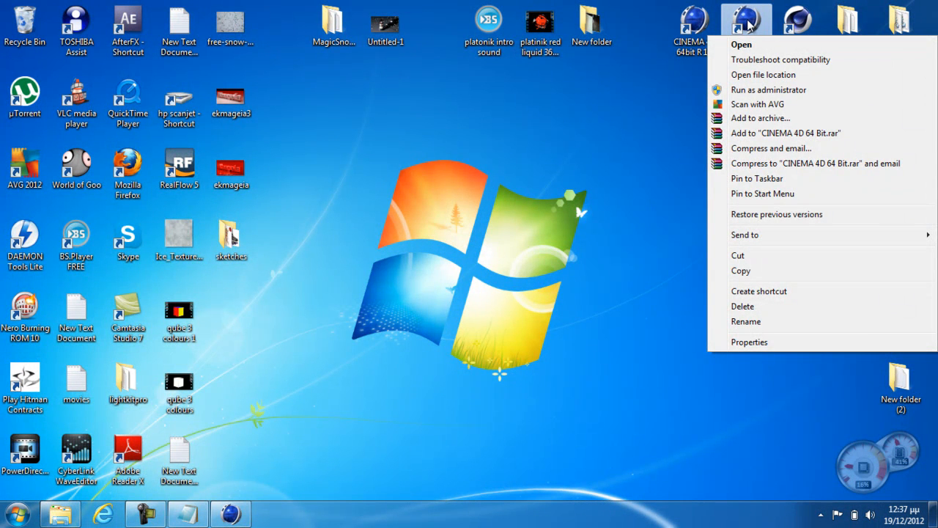
pyautogui.click(689, 95)
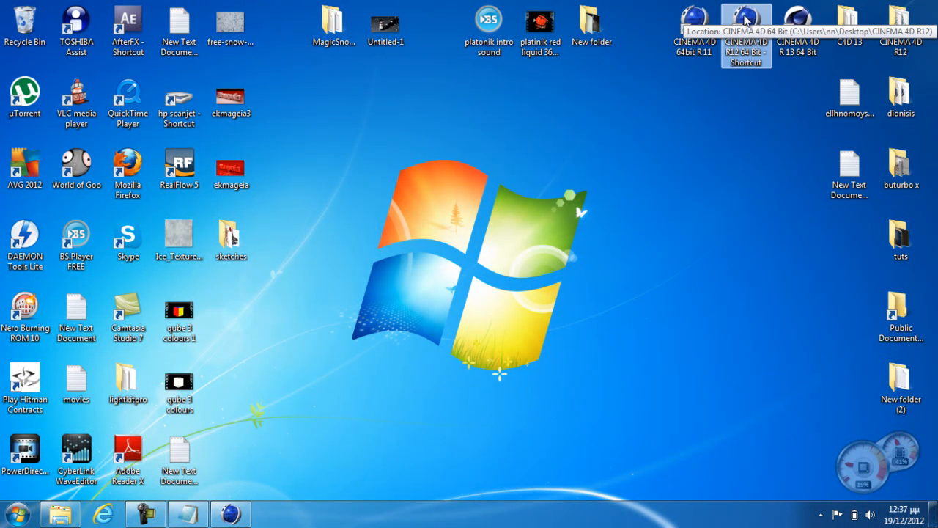
pyautogui.rightClick(748, 16)
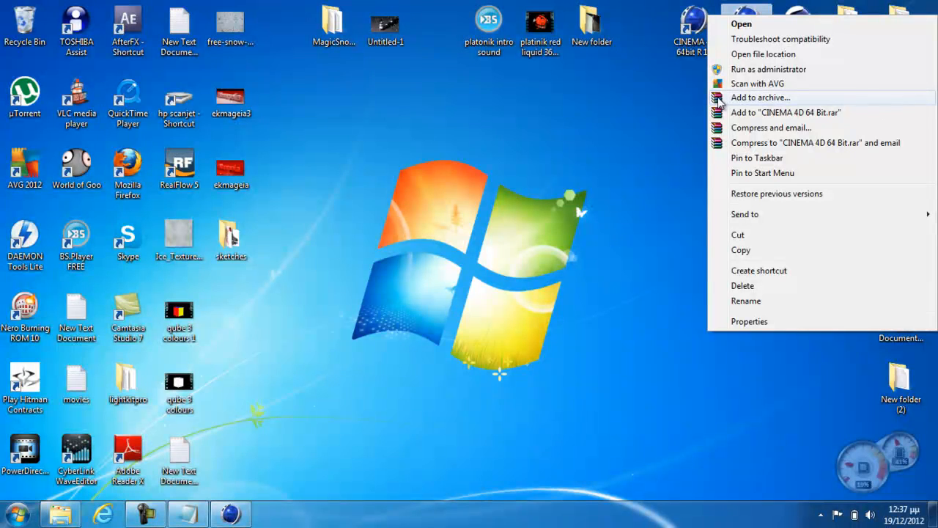
pyautogui.click(762, 54)
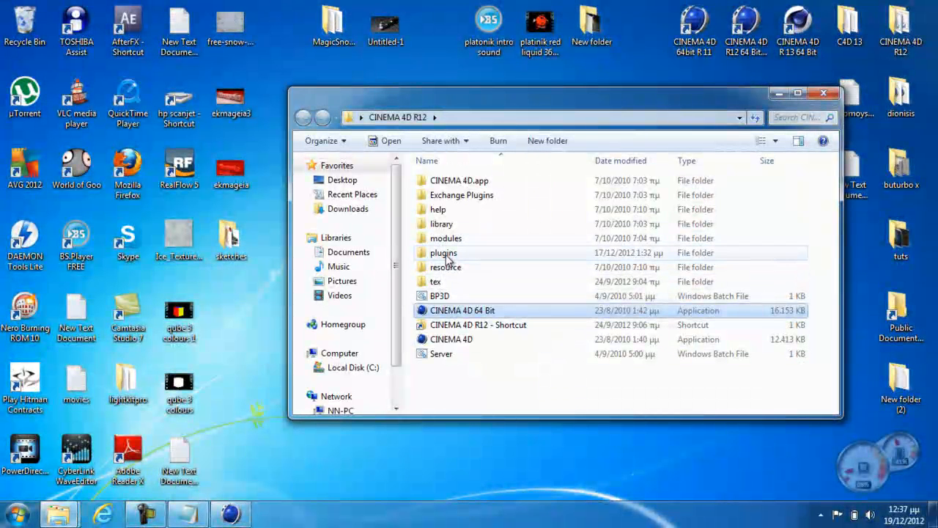
# Open the plugins folder of the CINEMA 4D R12 installation, examine the installed plugin folders, and close the window
pyautogui.click(445, 255)
pyautogui.rightClick(445, 255)
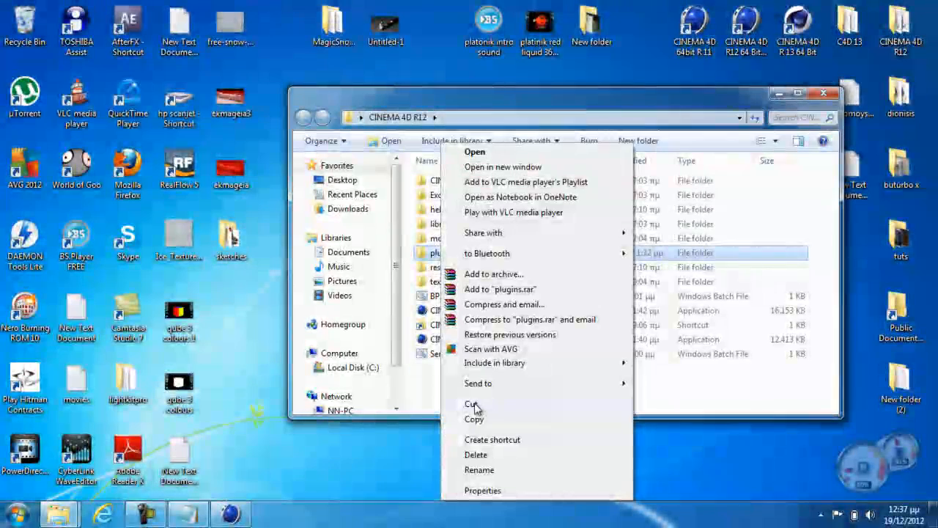
pyautogui.click(449, 105)
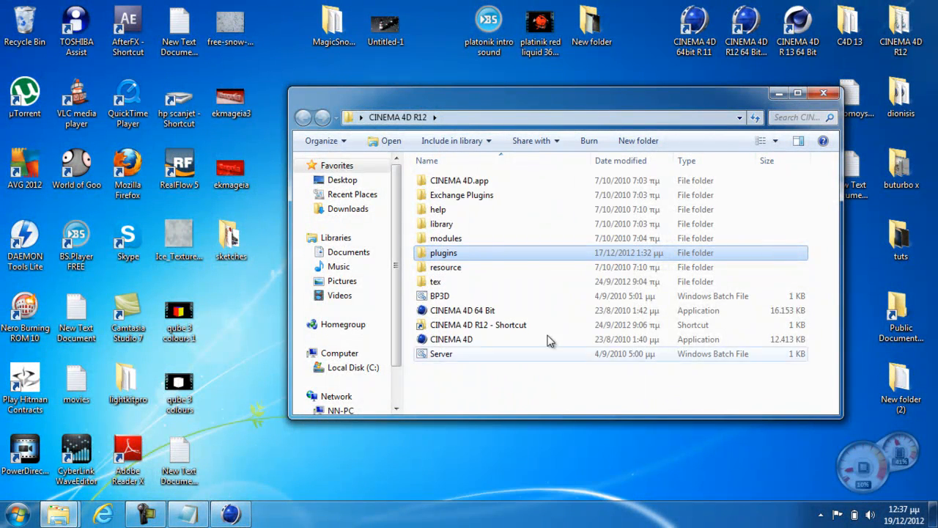
pyautogui.doubleClick(455, 256)
pyautogui.moveTo(501, 329); pyautogui.dragTo(421, 176)
pyautogui.click(463, 302)
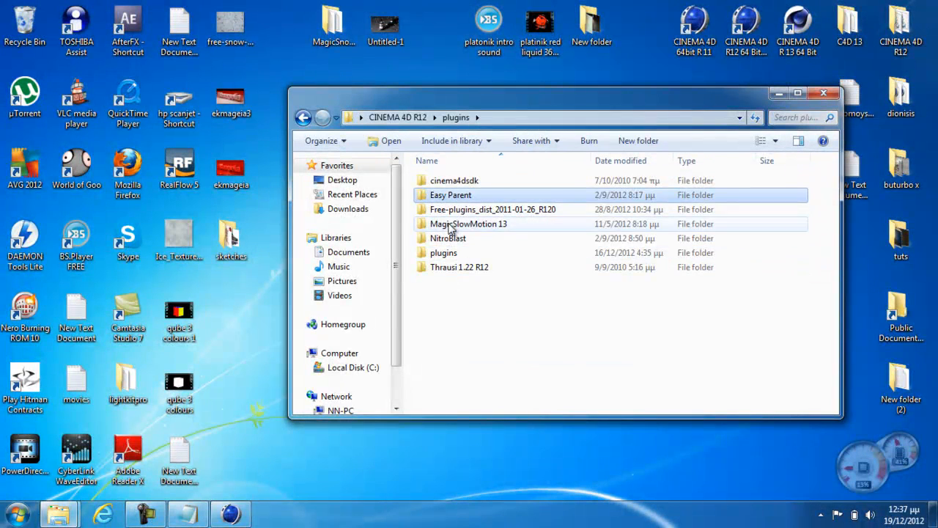
pyautogui.click(449, 238)
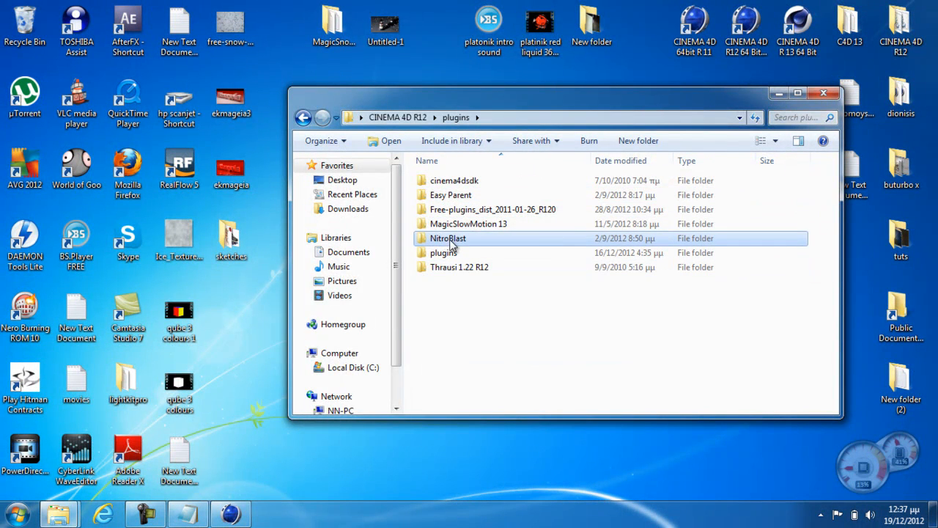
pyautogui.click(824, 93)
# Switch to CINEMA 4D, add a MagicSnow object from the Python plugins, and raise its emitter to about 118 cm on Y
pyautogui.click(230, 514)
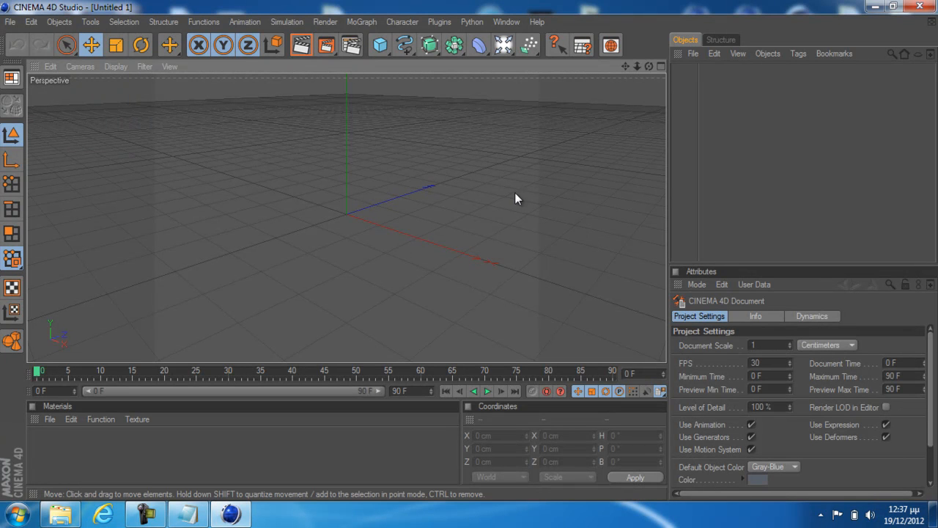
pyautogui.click(438, 23)
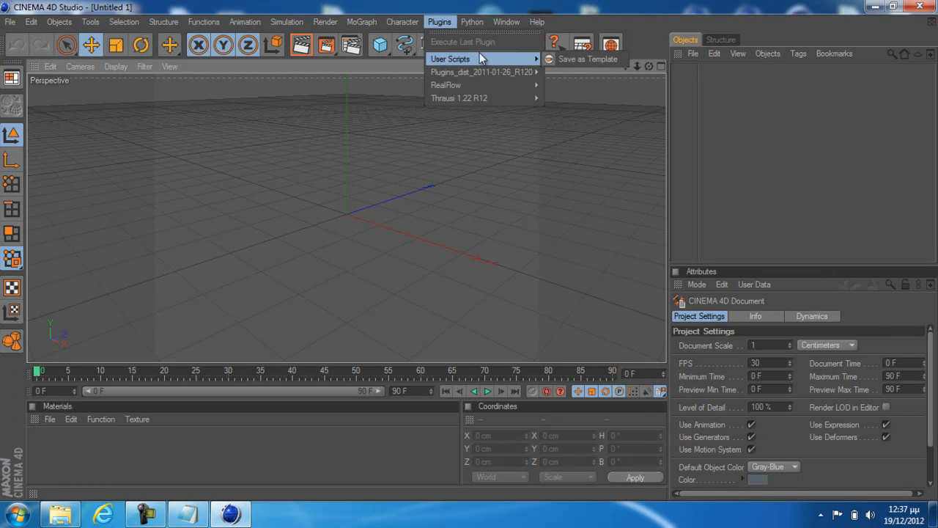
pyautogui.moveTo(466, 23)
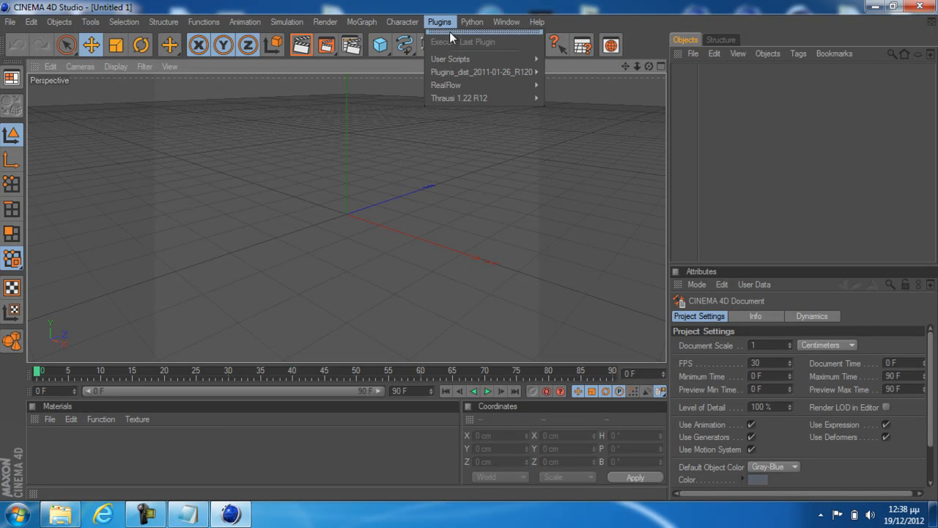
pyautogui.moveTo(488, 45)
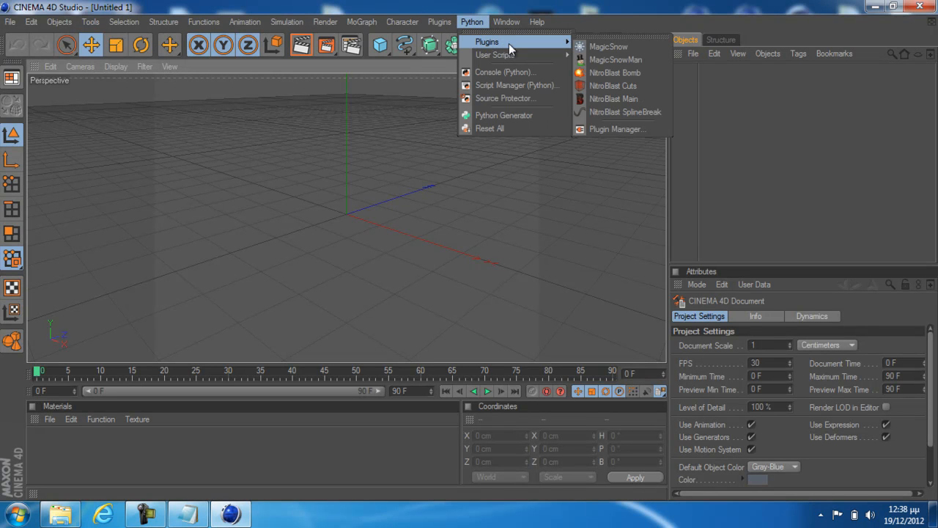
pyautogui.click(603, 47)
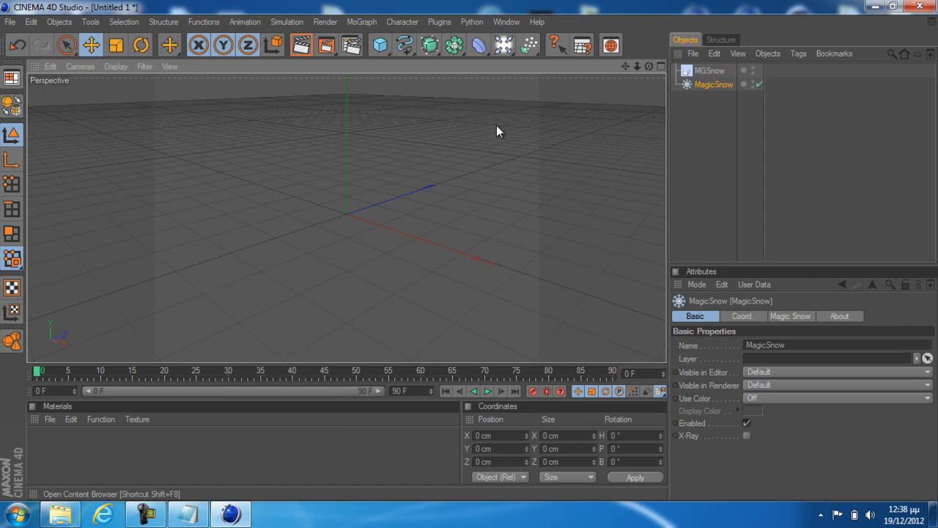
pyautogui.moveTo(349, 147); pyautogui.dragTo(469, 259)
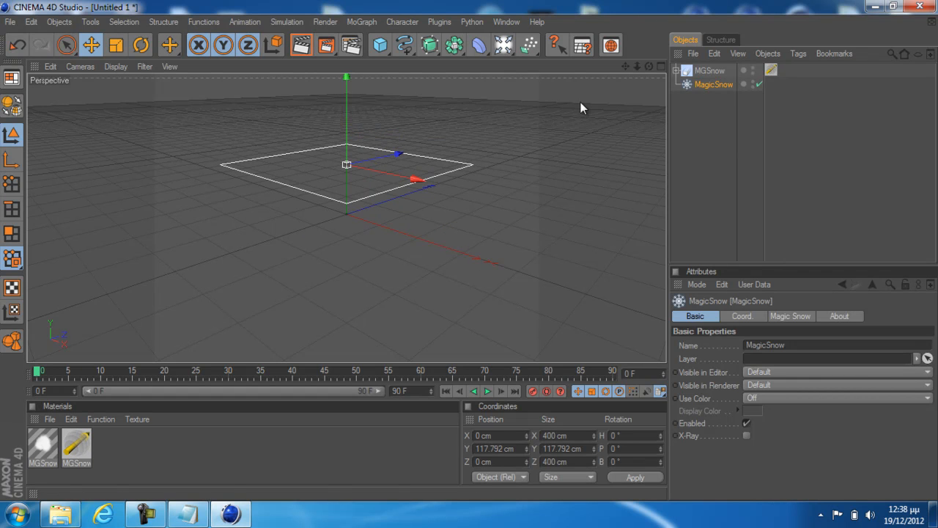
# Play the snowfall animation, stop it at frame 76, and render a close-up of the perspective view
pyautogui.click(488, 391)
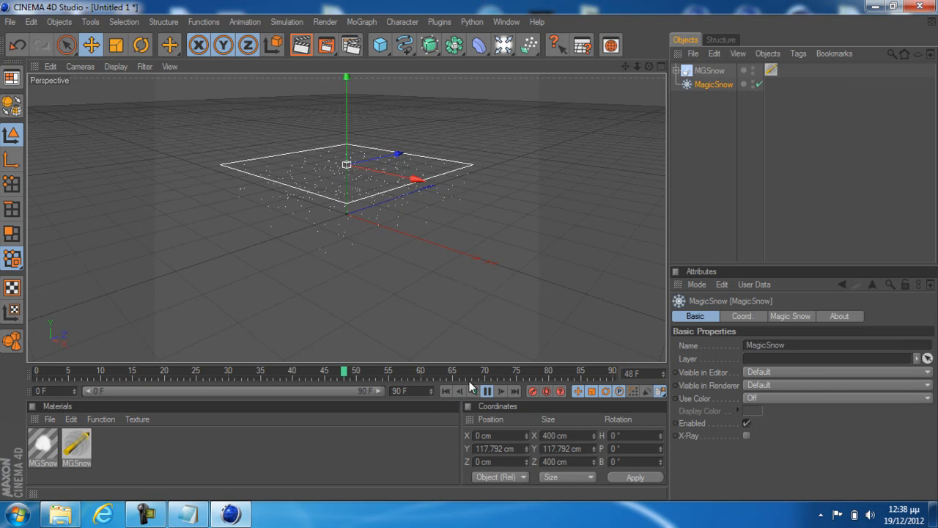
pyautogui.click(487, 392)
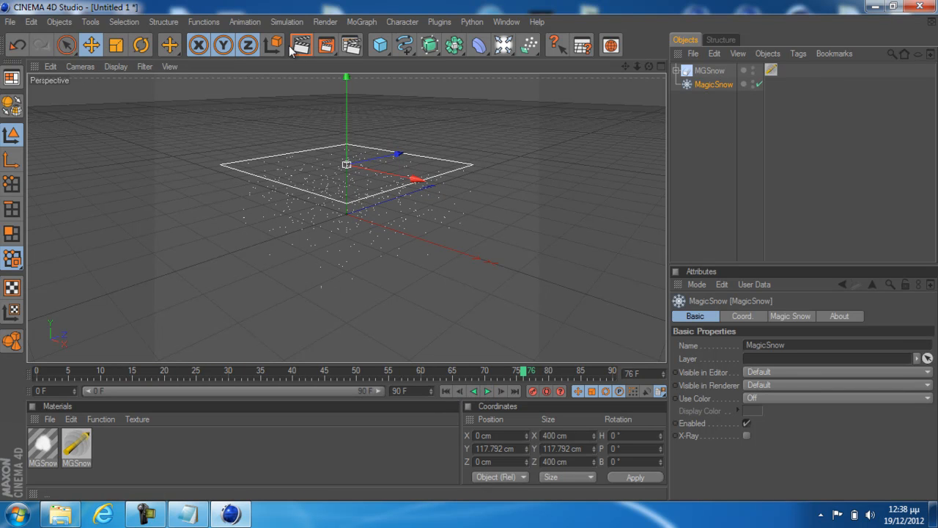
pyautogui.scroll(8, 321, 222)
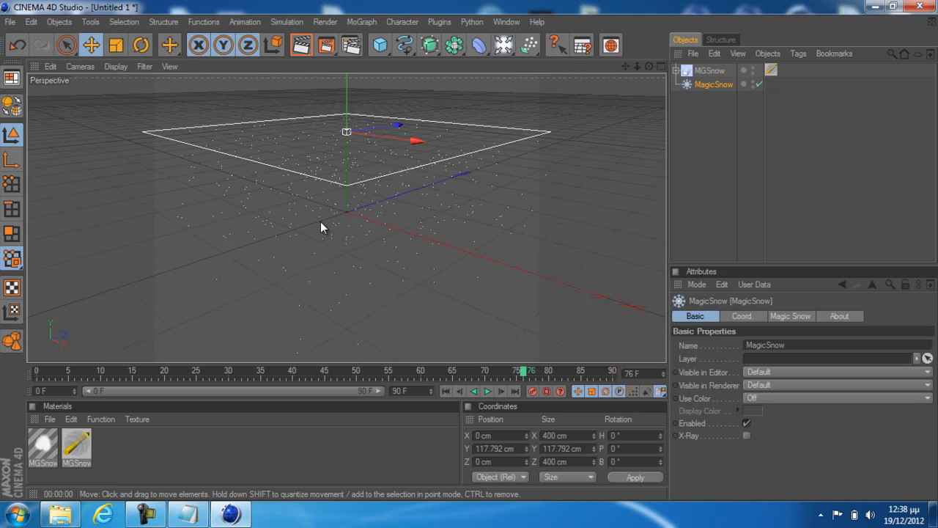
pyautogui.click(302, 44)
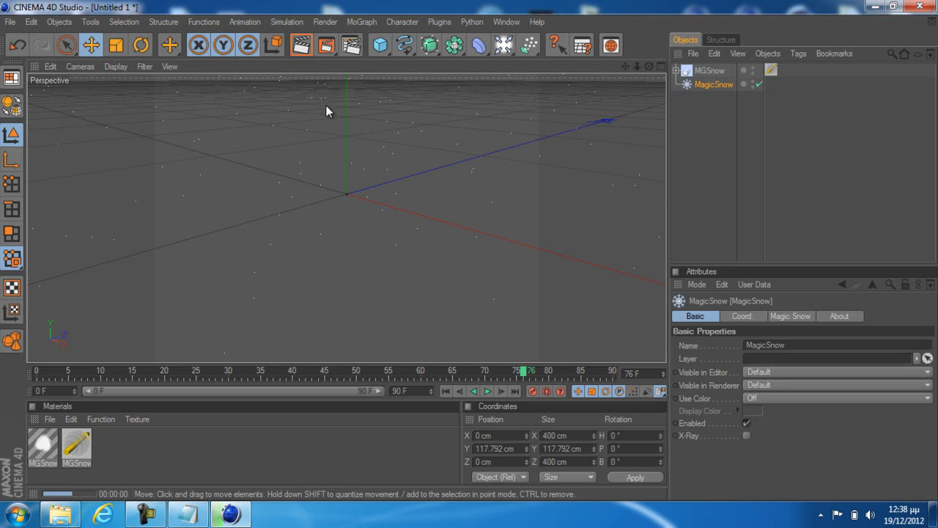
pyautogui.scroll(-8, 368, 219)
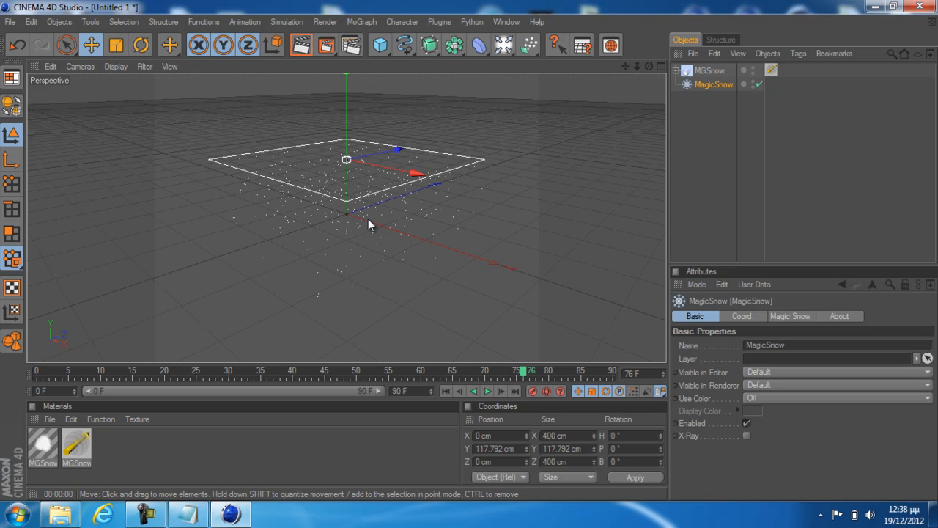
# Select both the MGSnow and MagicSnow objects and delete them from the scene
pyautogui.click(420, 258)
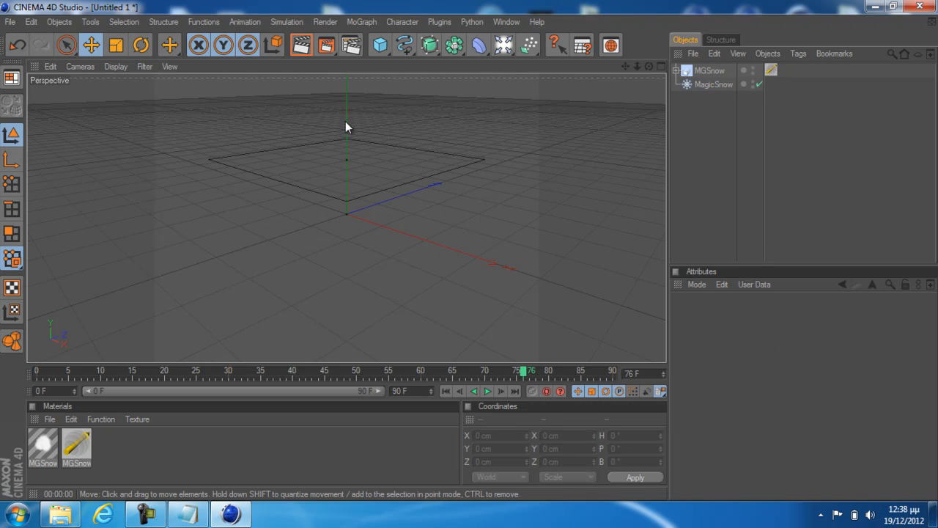
pyautogui.moveTo(709, 117); pyautogui.dragTo(698, 69)
pyautogui.scroll(-3, 467, 181)
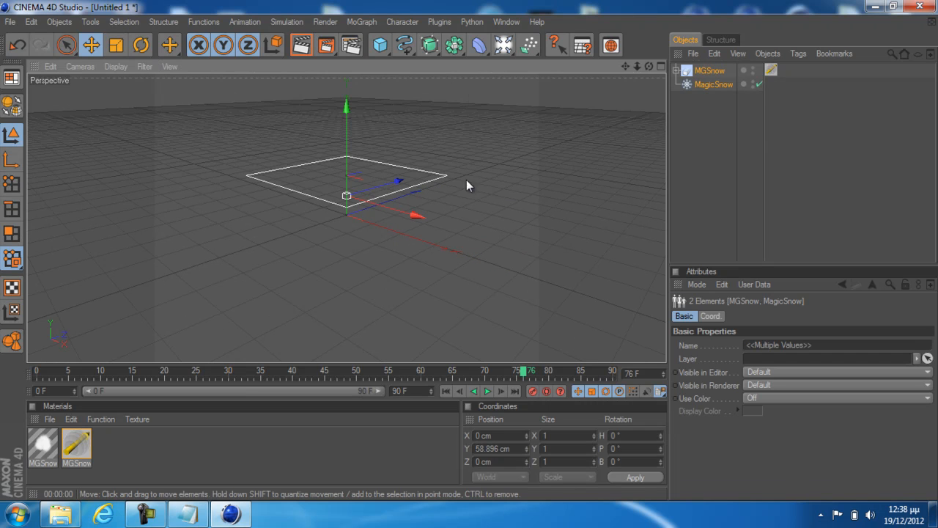
pyautogui.moveTo(347, 108); pyautogui.dragTo(347, 174)
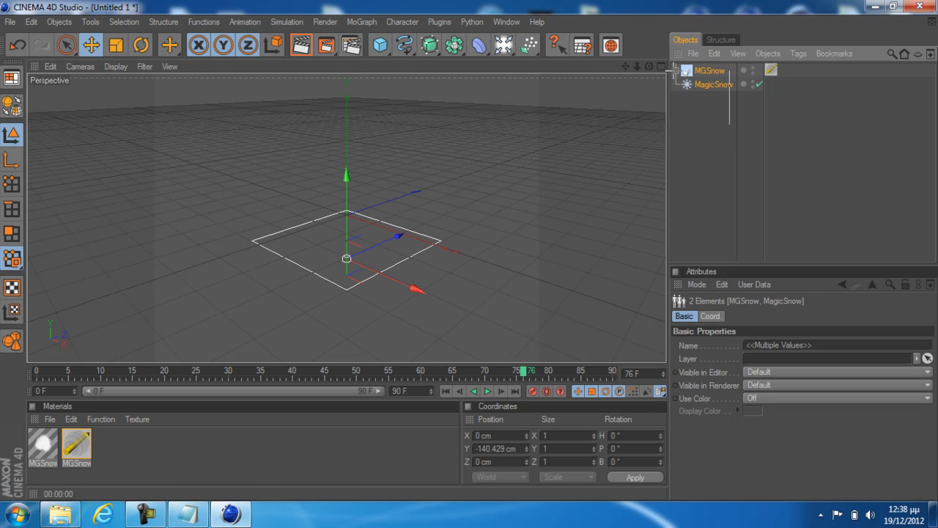
pyautogui.press('Delete')
# Add a MagicSnowMan object from the Python plugins, frame it close up in the perspective view, and deselect it
pyautogui.click(439, 22)
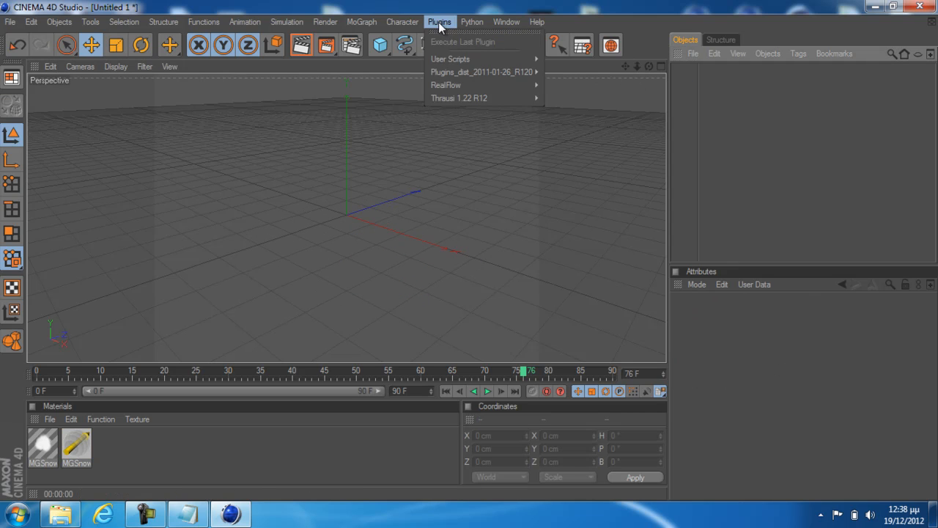
pyautogui.moveTo(486, 24)
pyautogui.moveTo(513, 42)
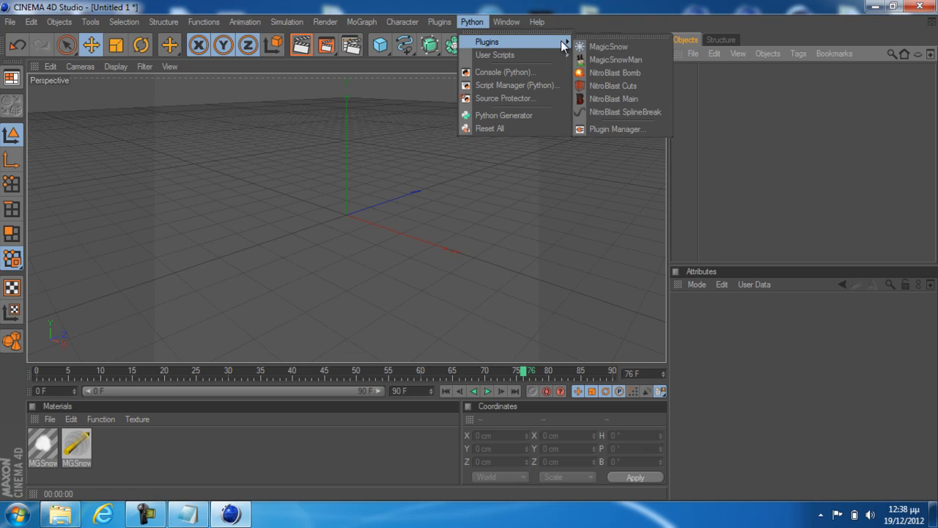
pyautogui.click(595, 60)
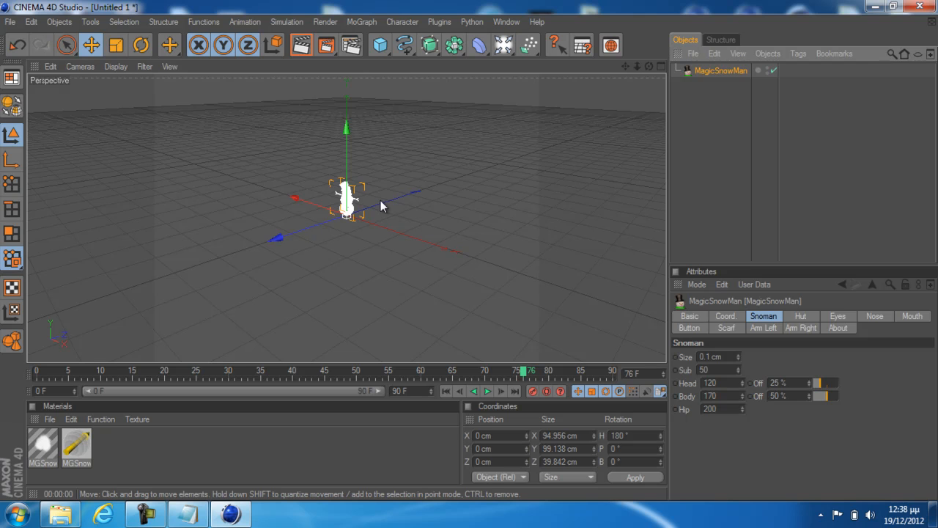
pyautogui.scroll(6, 361, 199)
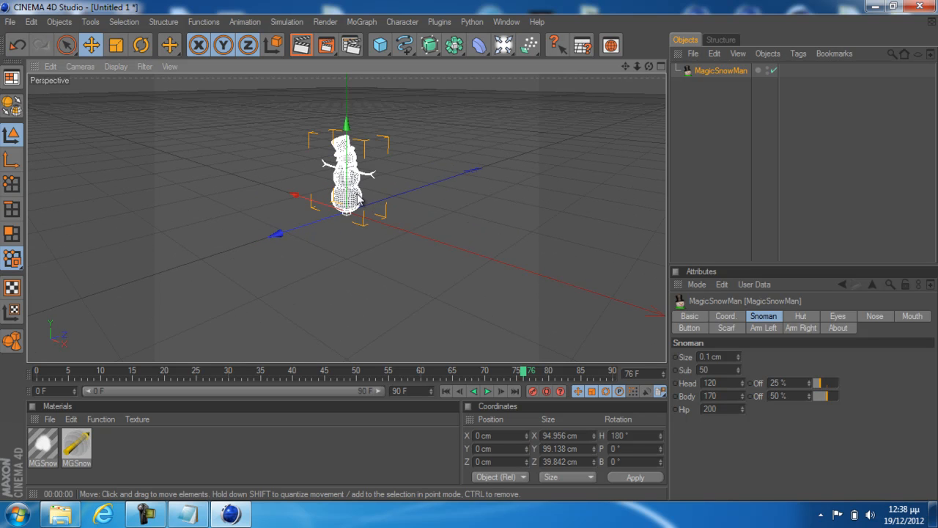
pyautogui.moveTo(625, 66); pyautogui.dragTo(625, 141)
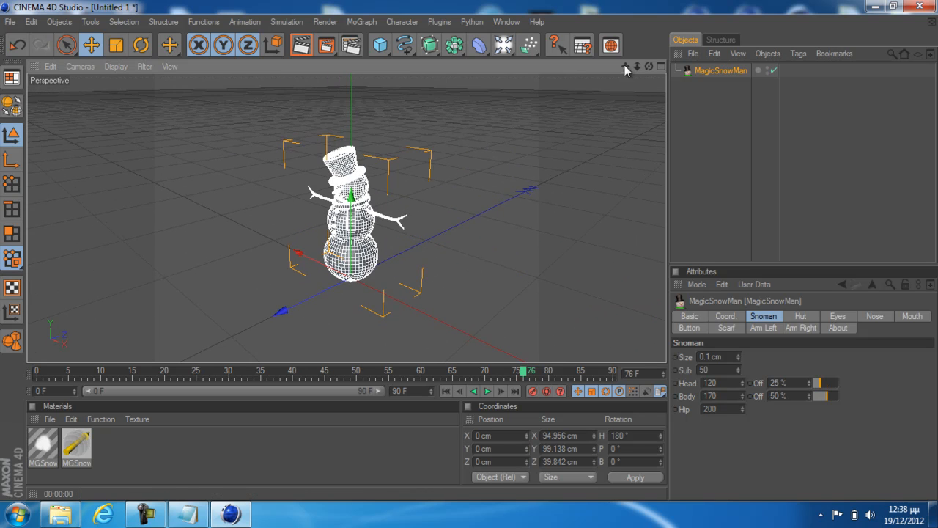
pyautogui.scroll(8, 409, 145)
pyautogui.scroll(-3, 409, 146)
pyautogui.scroll(-3, 409, 144)
pyautogui.click(428, 195)
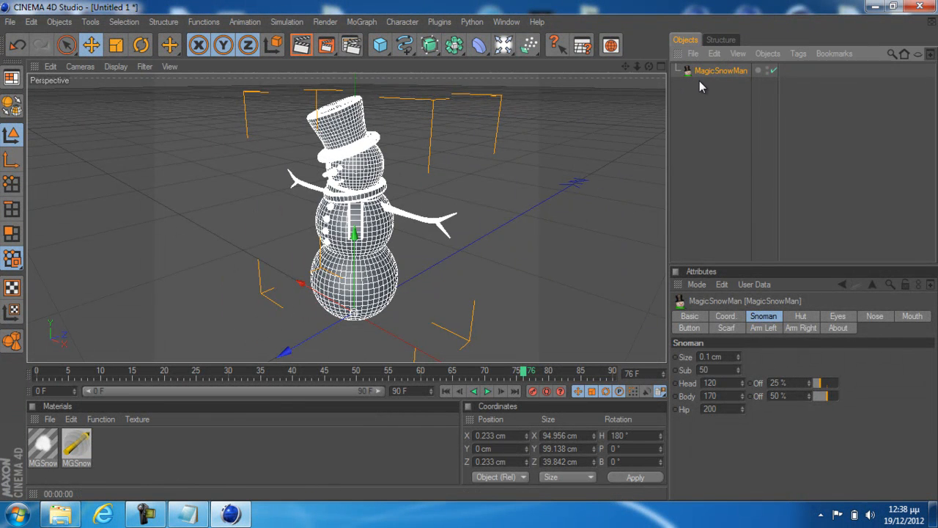
pyautogui.click(731, 105)
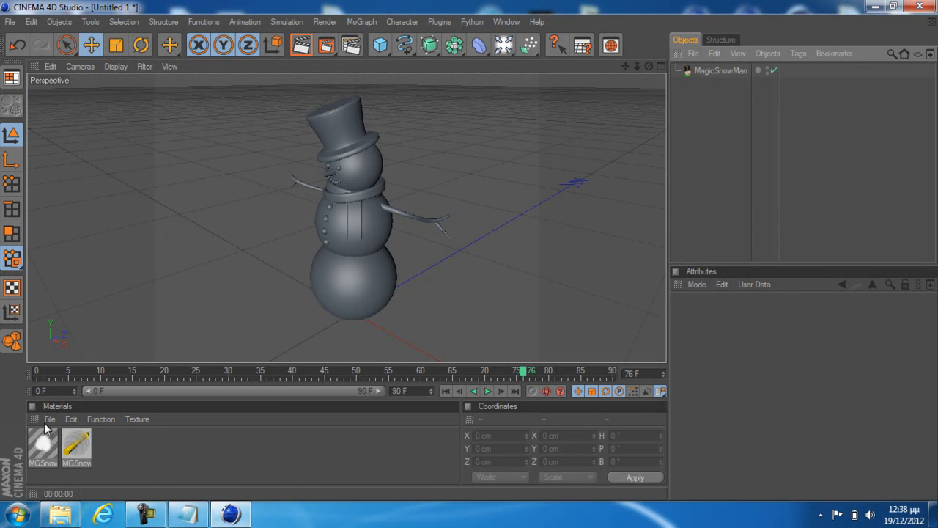
# Delete both MGSnow materials and create a new default material
pyautogui.moveTo(120, 438); pyautogui.dragTo(43, 443)
pyautogui.press('Delete')
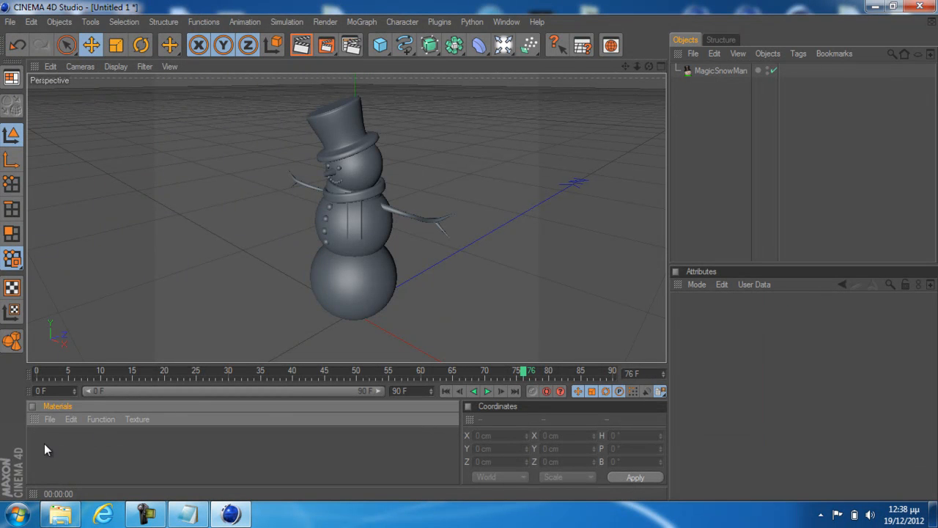
pyautogui.click(47, 419)
pyautogui.click(90, 258)
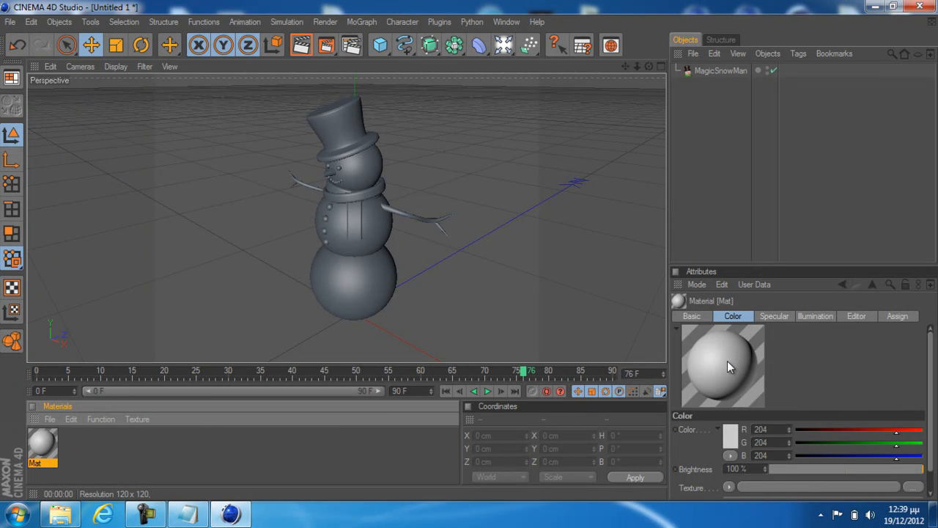
# Set the new material's color to orange with RGB 235, 99, 1 and close the Material Editor
pyautogui.doubleClick(46, 447)
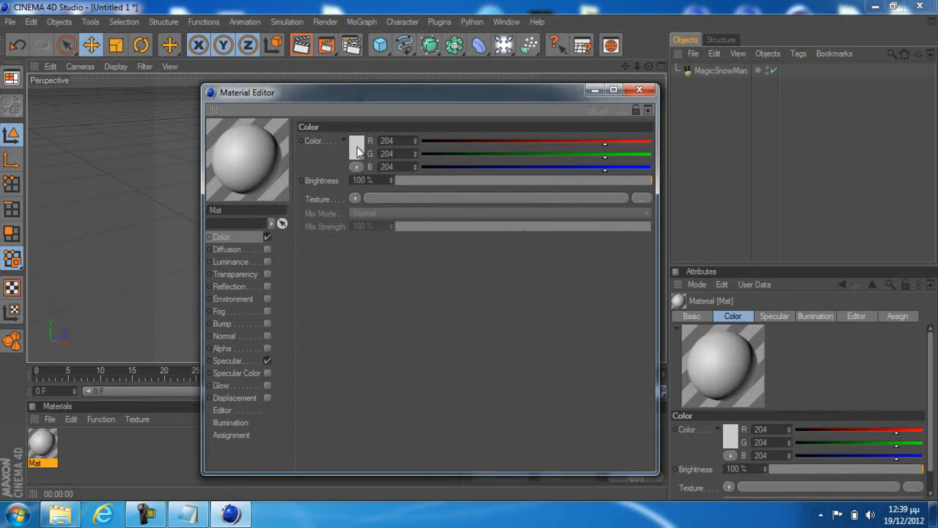
pyautogui.click(357, 146)
pyautogui.moveTo(346, 145); pyautogui.dragTo(364, 105)
pyautogui.click(336, 95)
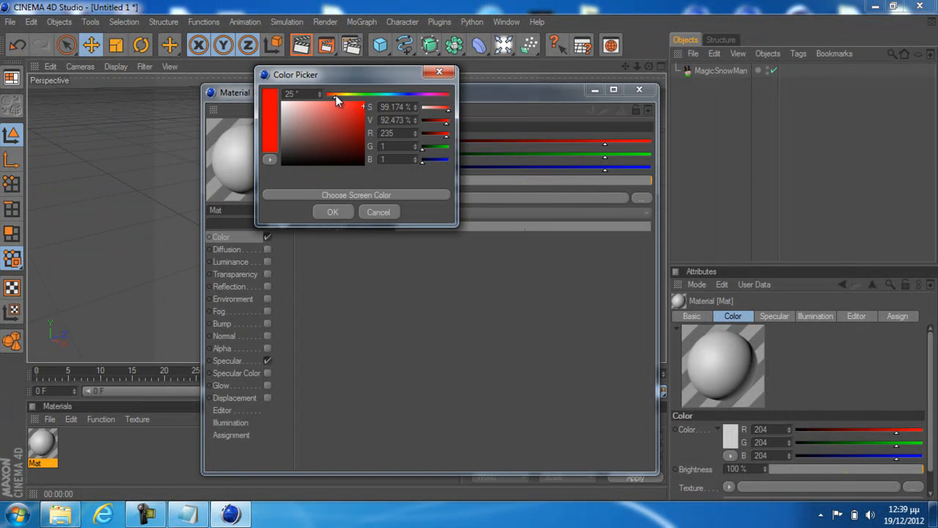
pyautogui.click(333, 213)
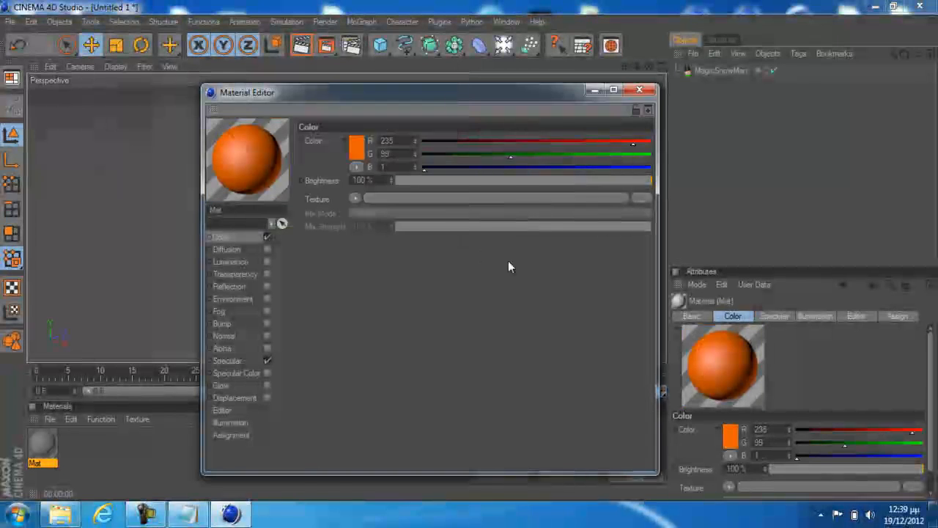
pyautogui.click(638, 89)
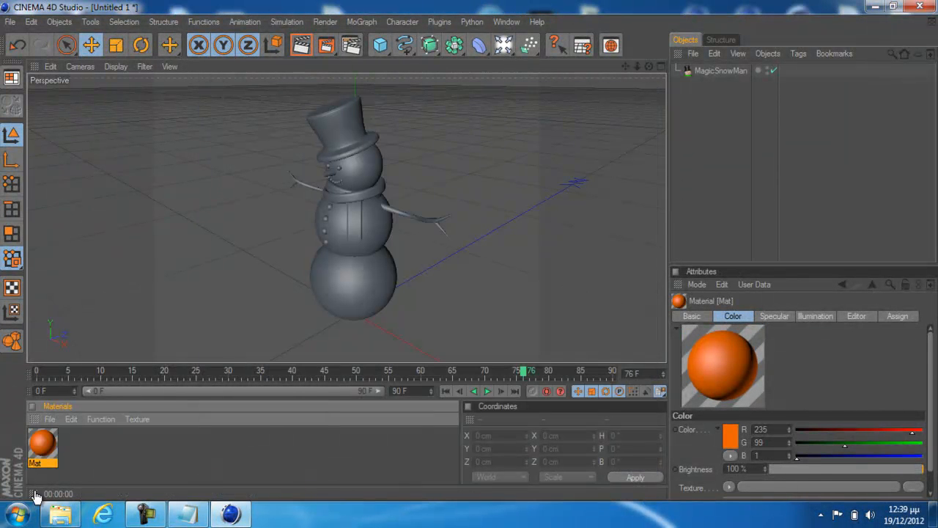
# Apply the orange material to the MagicSnowMan object and restrict its texture tag to the selection "nose"
pyautogui.moveTo(49, 449); pyautogui.dragTo(719, 72)
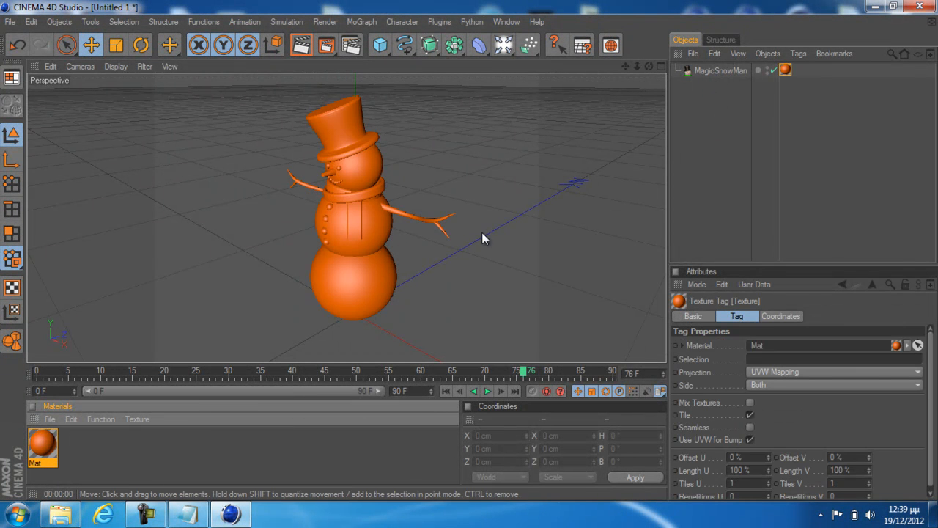
pyautogui.click(767, 359)
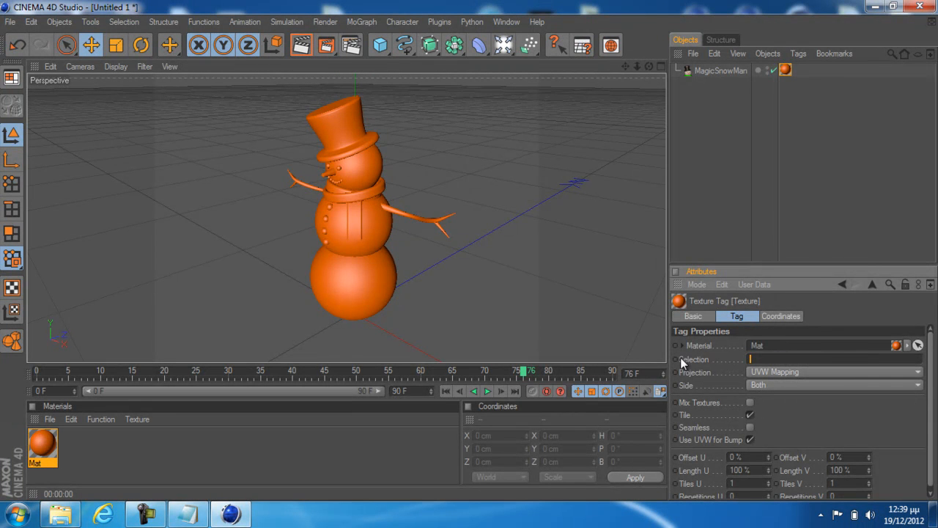
pyautogui.click(795, 83)
pyautogui.click(785, 69)
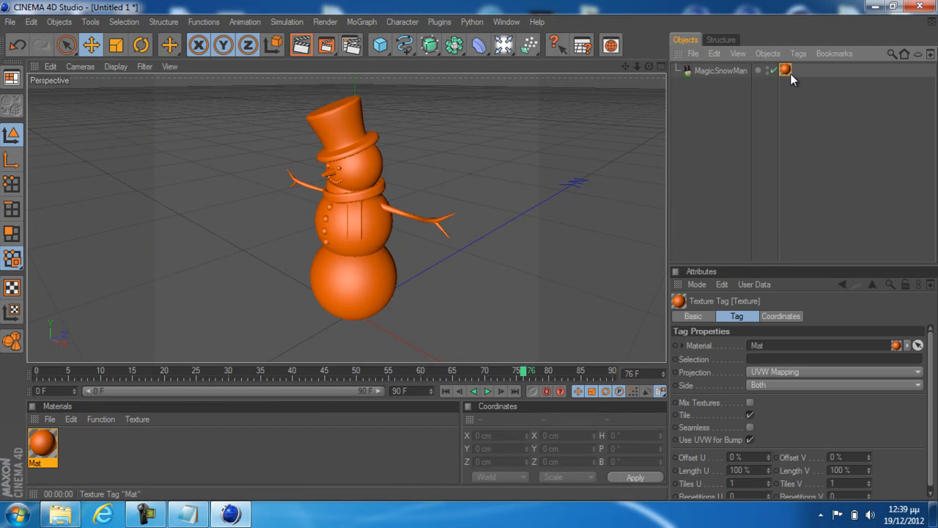
pyautogui.click(764, 360)
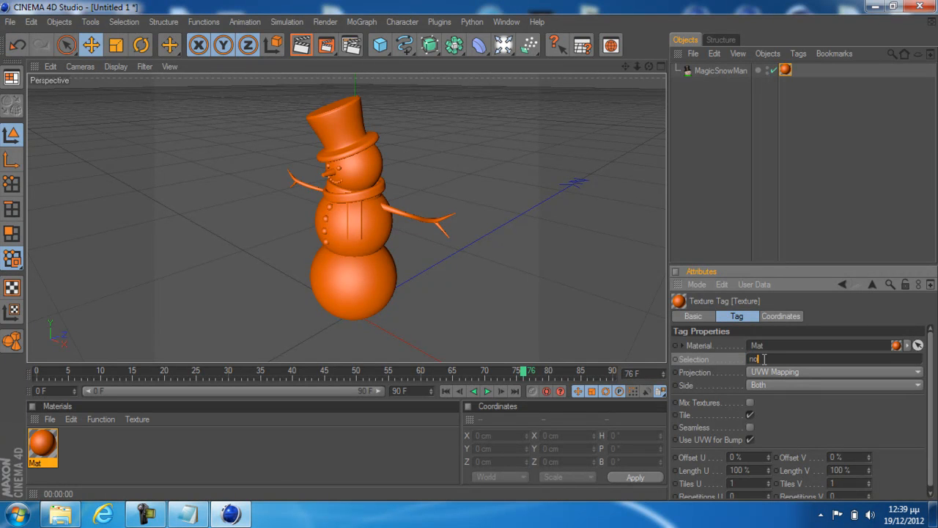
pyautogui.write('nose')
pyautogui.click(759, 214)
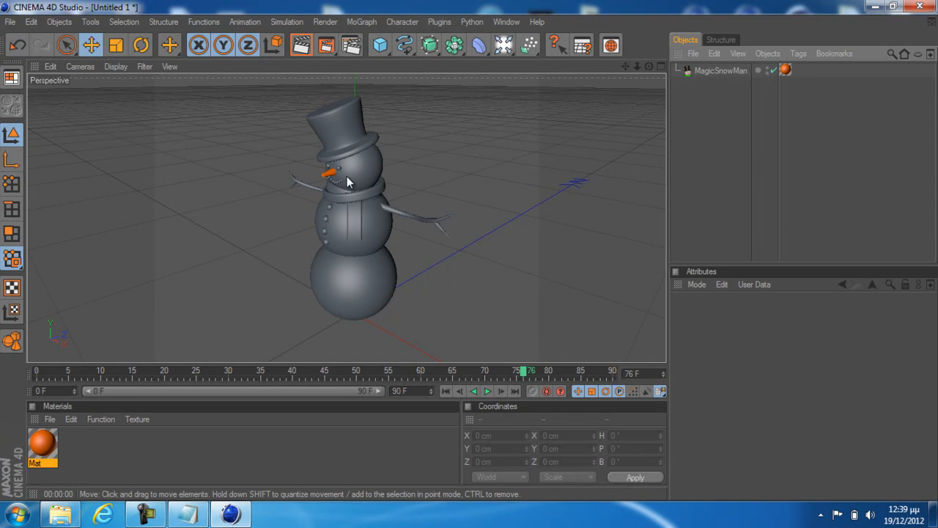
# Duplicate the orange material and set the copy's color to black with RGB 0, 0, 0
pyautogui.click(45, 444)
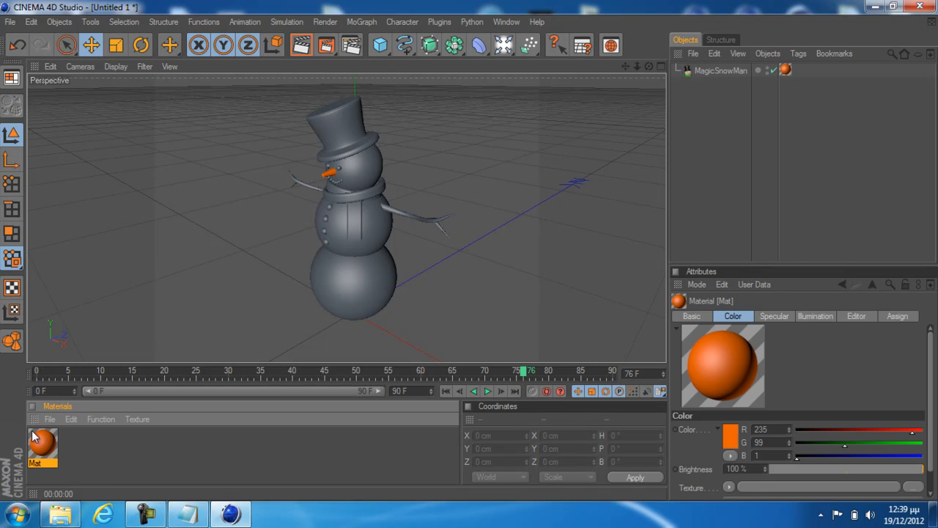
pyautogui.hotkey('ctrl', 'v')
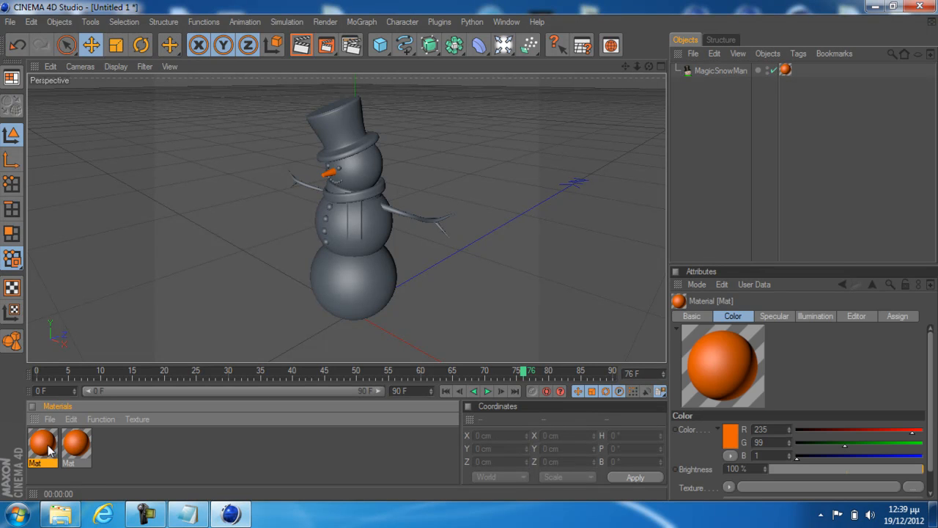
pyautogui.doubleClick(49, 448)
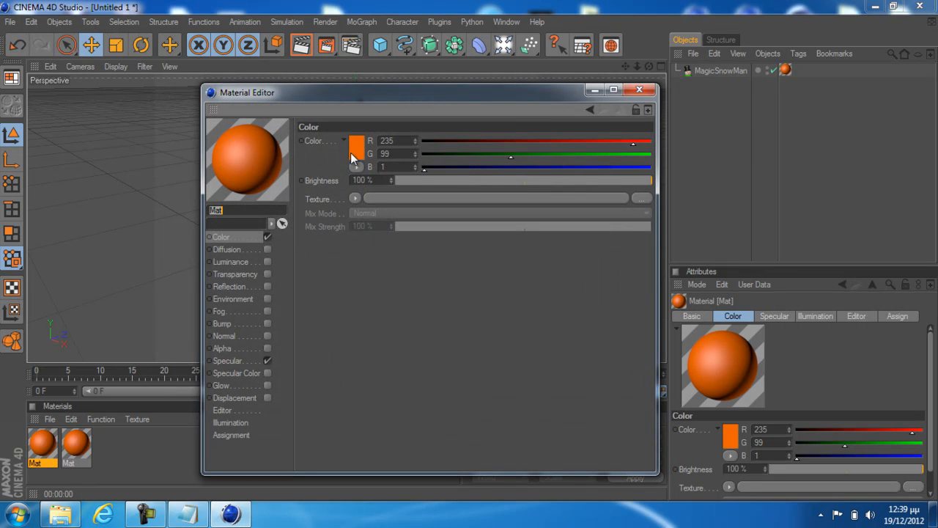
pyautogui.click(355, 150)
pyautogui.moveTo(353, 153); pyautogui.dragTo(365, 175)
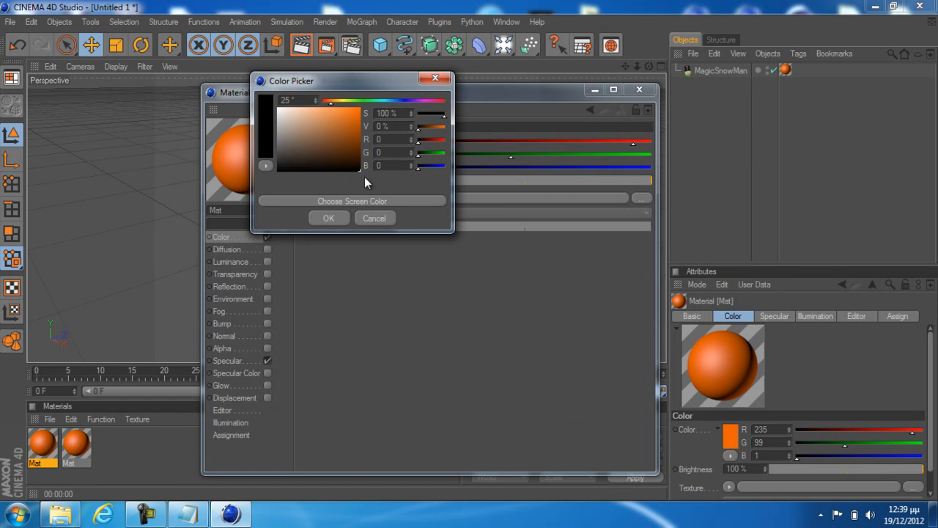
pyautogui.click(329, 217)
pyautogui.click(639, 88)
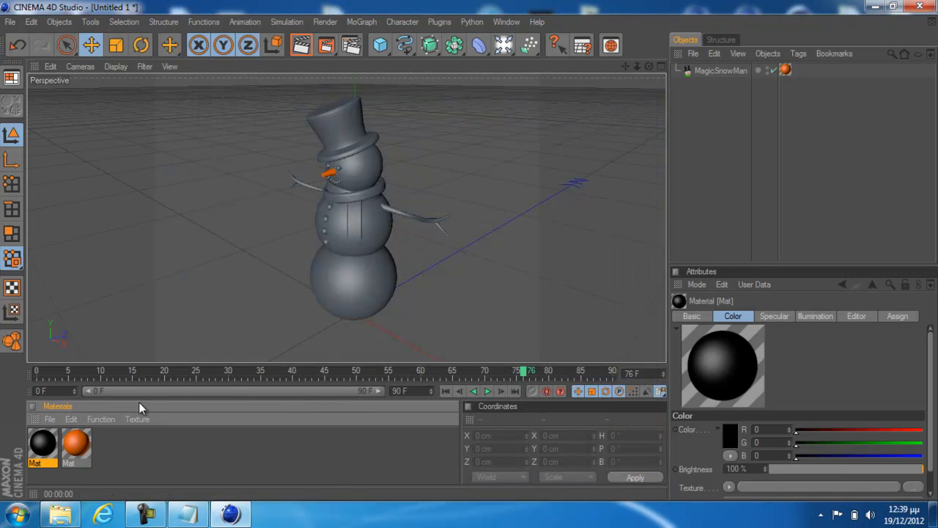
# Apply the black material to the MagicSnowMan object and restrict its texture tag to the hat selection
pyautogui.moveTo(42, 449); pyautogui.dragTo(798, 71)
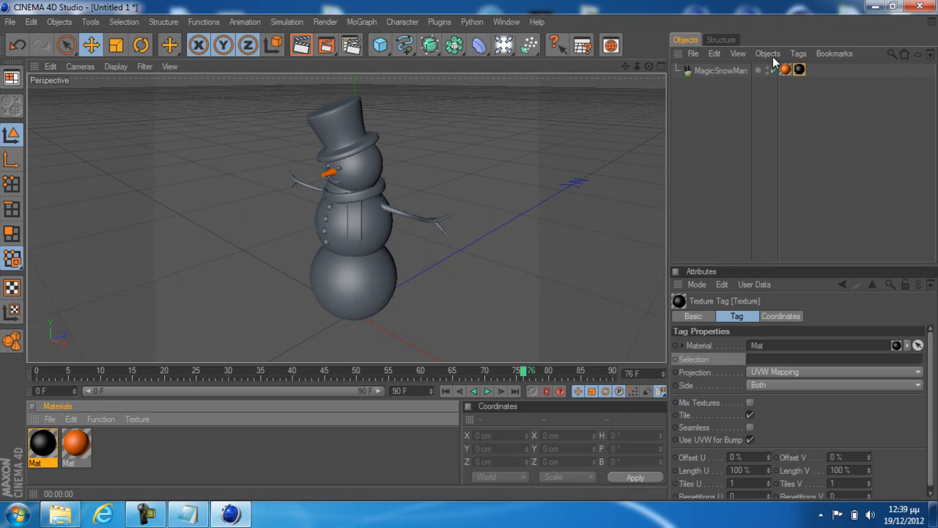
pyautogui.click(764, 357)
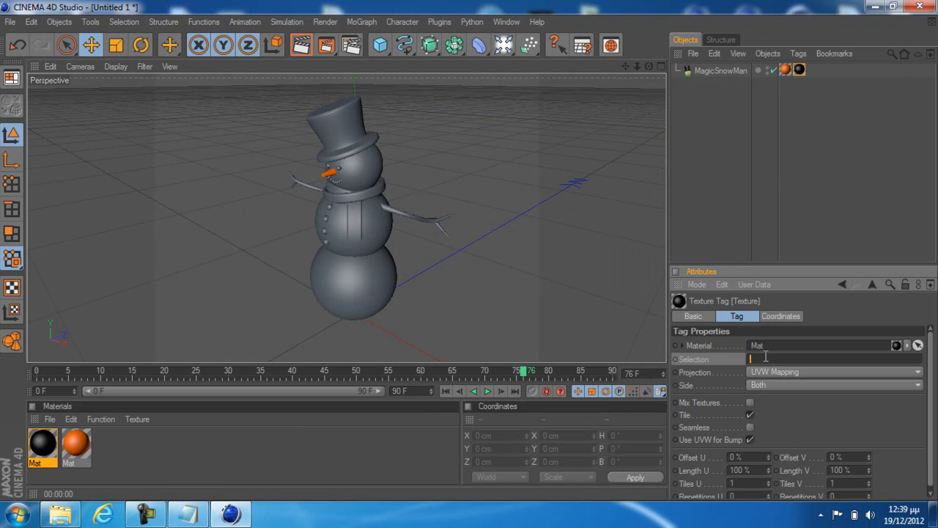
pyautogui.click(160, 285)
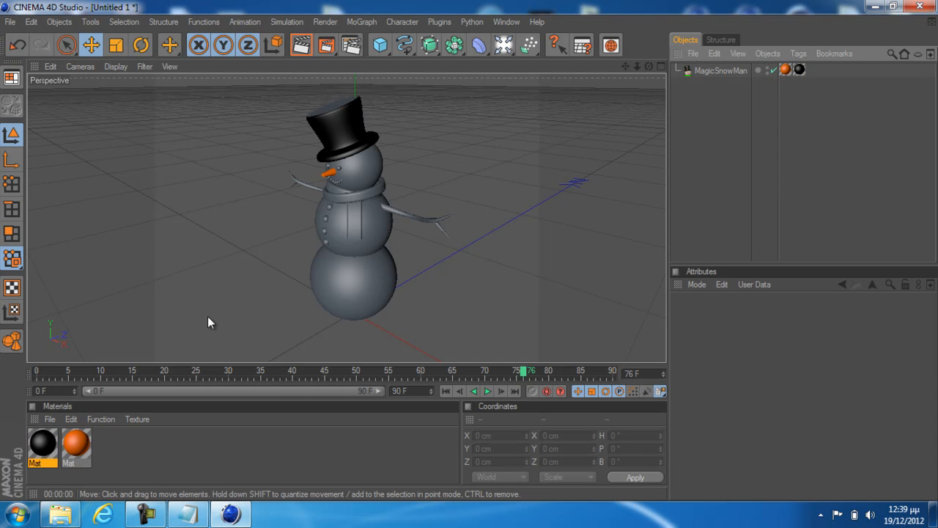
# Duplicate the black material and set the copy's color to dark red with RGB 156, 0, 0
pyautogui.click(45, 441)
pyautogui.hotkey('ctrl', 'c')
pyautogui.hotkey('ctrl', 'v')
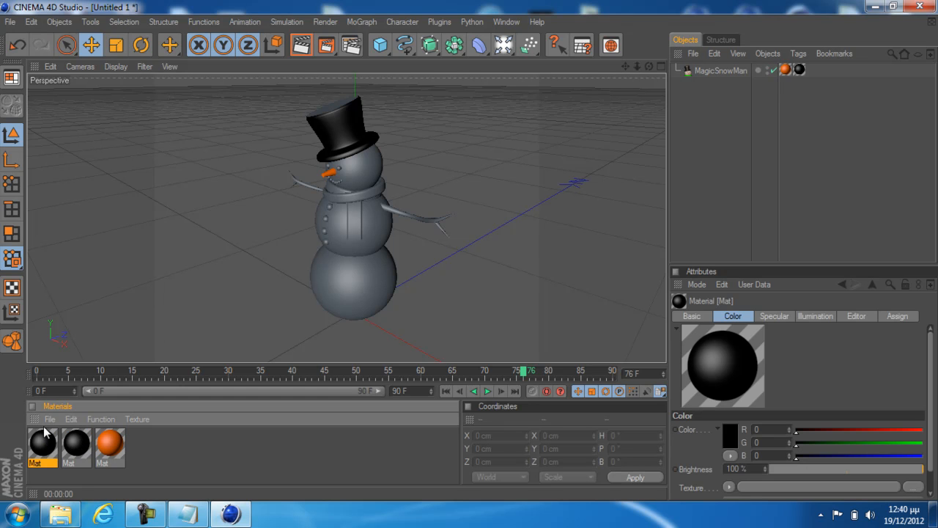
pyautogui.doubleClick(44, 438)
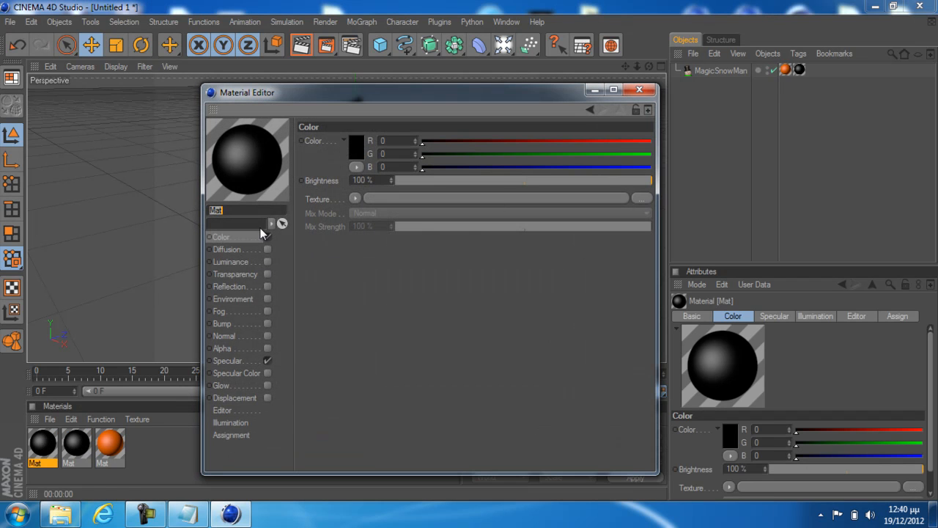
pyautogui.click(357, 148)
pyautogui.moveTo(354, 137); pyautogui.dragTo(377, 132)
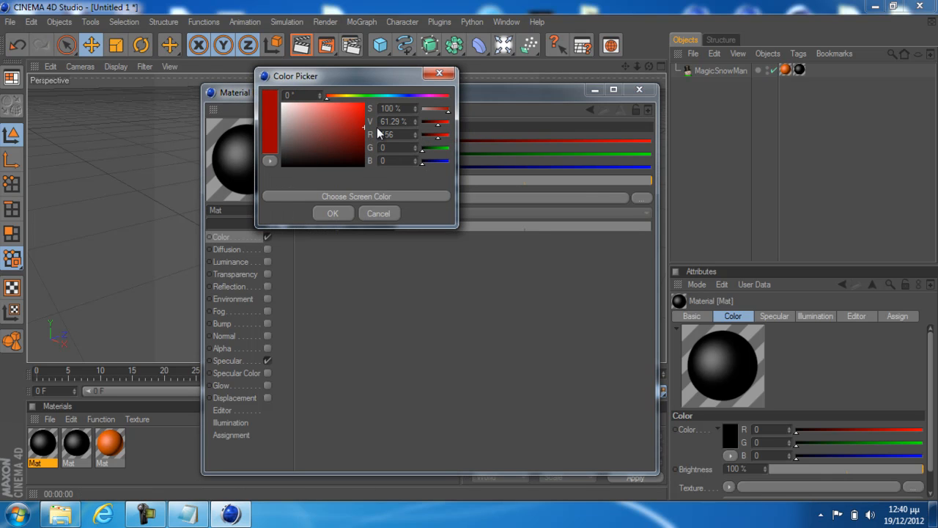
pyautogui.click(332, 213)
pyautogui.click(639, 89)
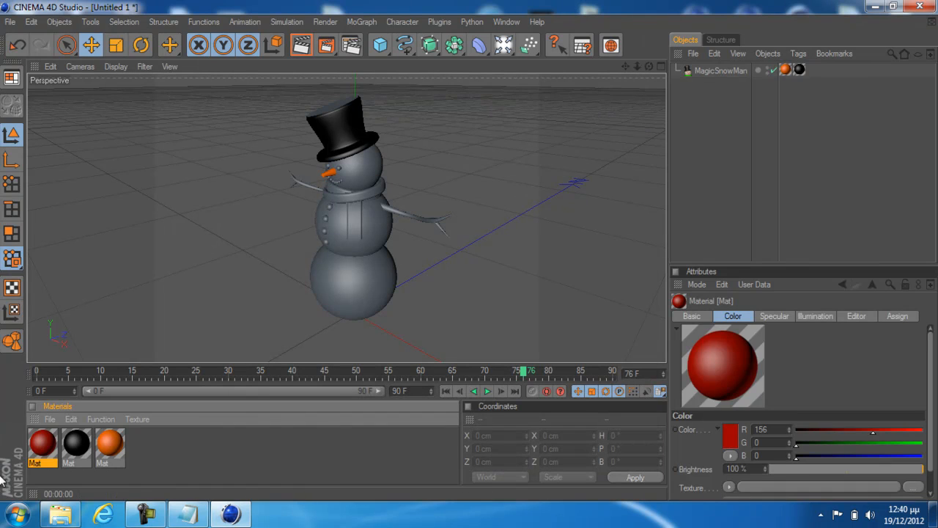
# Apply the dark red material to the MagicSnowMan object and restrict its texture tag to the selection "scarf"
pyautogui.moveTo(43, 447); pyautogui.dragTo(339, 285)
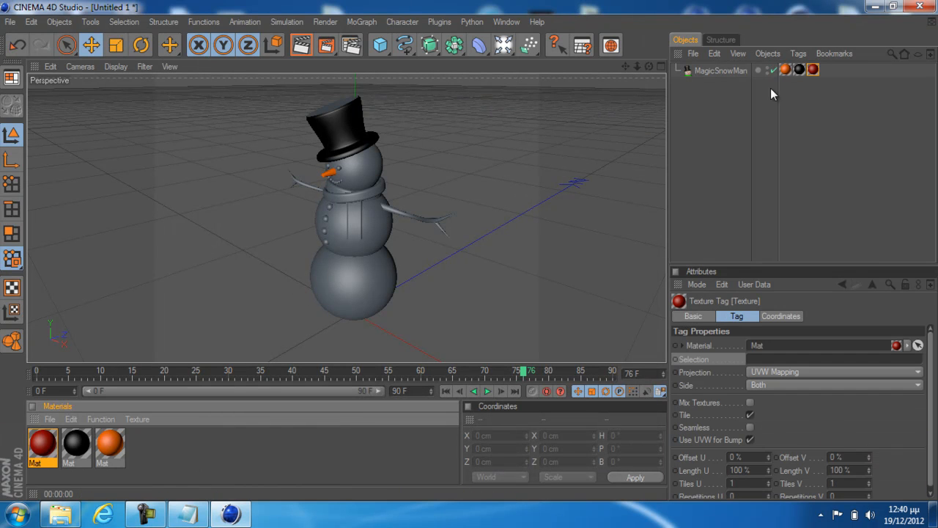
pyautogui.click(774, 357)
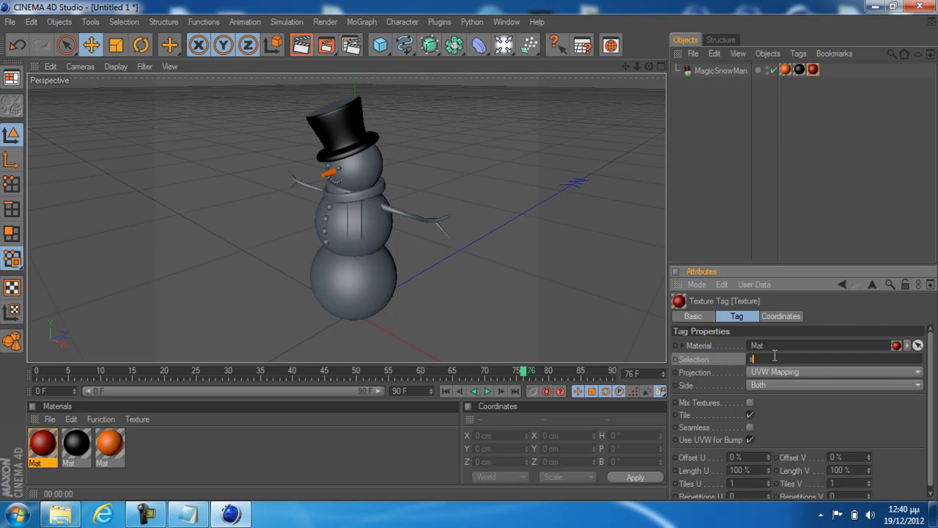
pyautogui.write('scarf')
pyautogui.click(786, 215)
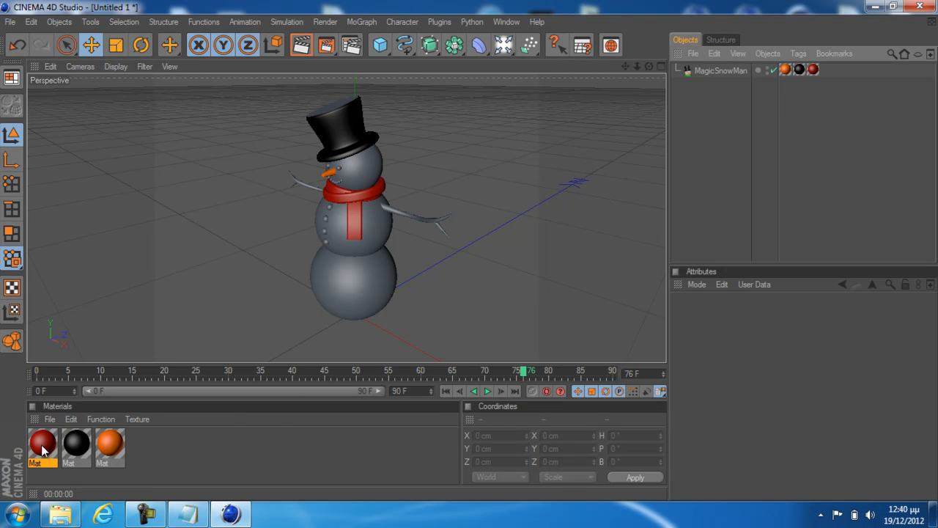
# Duplicate the dark red material and set the copy's color to dark brown with RGB 60, 25, 0
pyautogui.click(43, 445)
pyautogui.hotkey('ctrl', 'c')
pyautogui.hotkey('ctrl', 'v')
pyautogui.doubleClick(44, 445)
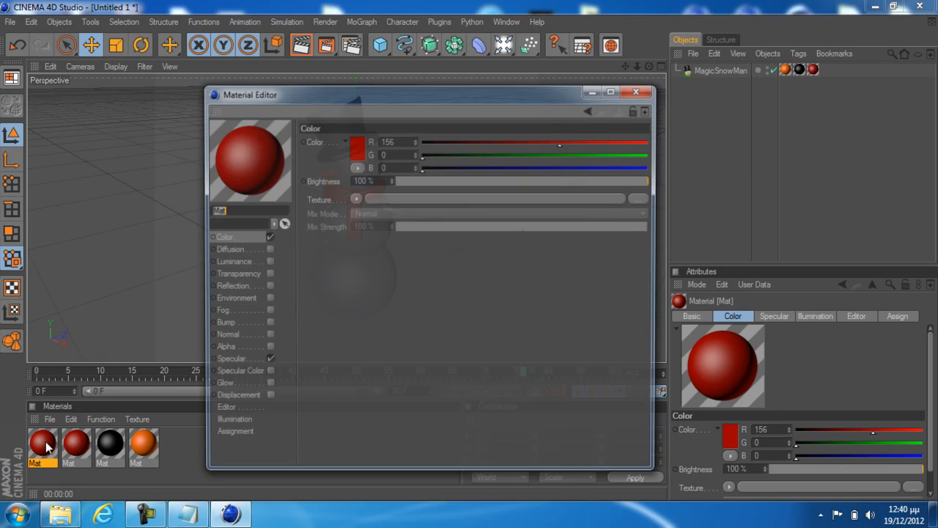
pyautogui.click(356, 150)
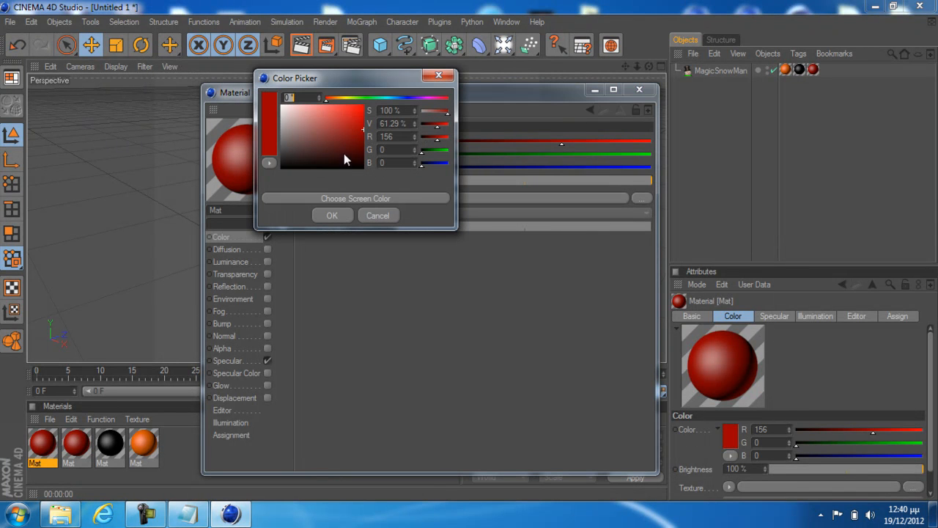
pyautogui.moveTo(335, 97); pyautogui.dragTo(341, 98)
pyautogui.moveTo(348, 138); pyautogui.dragTo(362, 153)
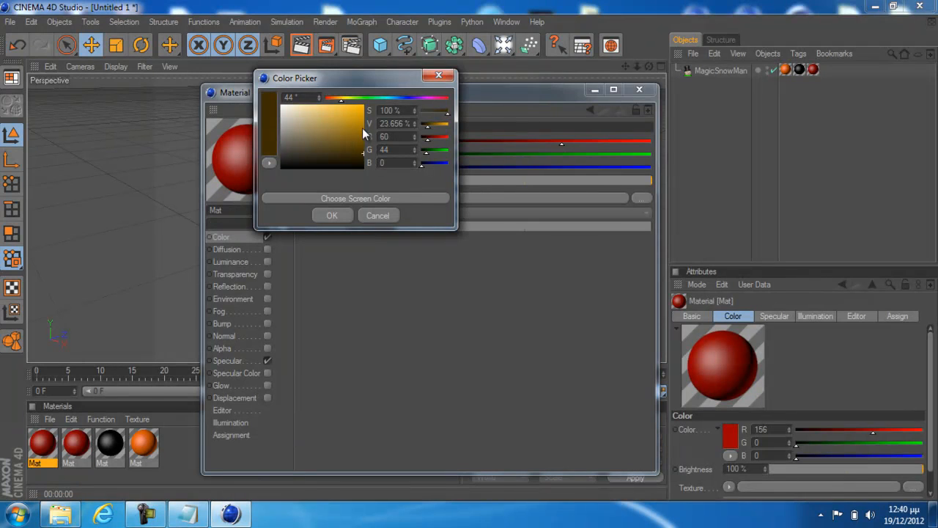
pyautogui.moveTo(337, 99); pyautogui.dragTo(336, 99)
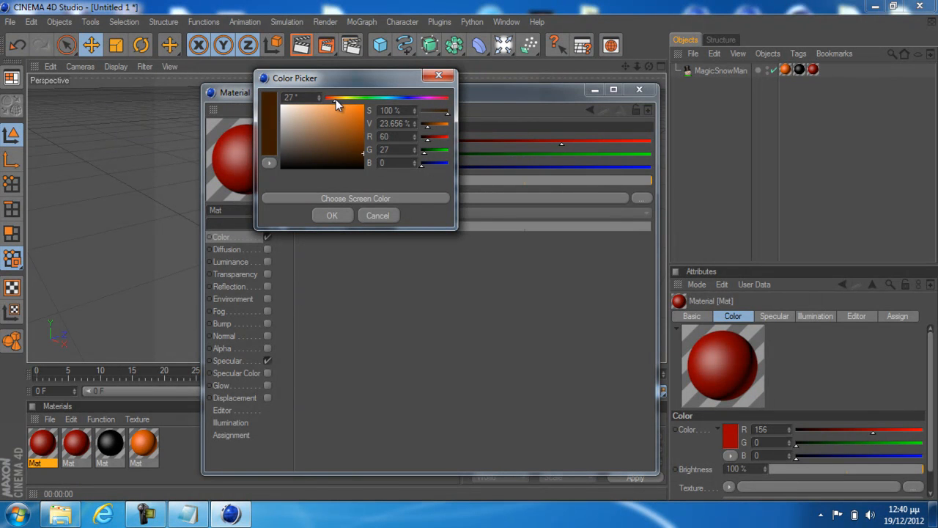
pyautogui.click(341, 214)
pyautogui.click(639, 88)
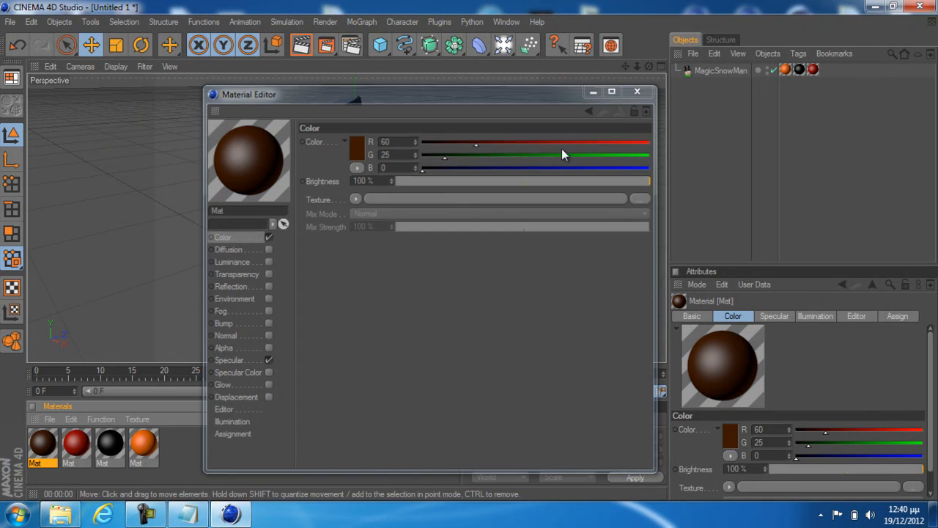
# Apply the dark brown material to the MagicSnowMan object and restrict its texture tag to the arms selection
pyautogui.moveTo(41, 443); pyautogui.dragTo(736, 66)
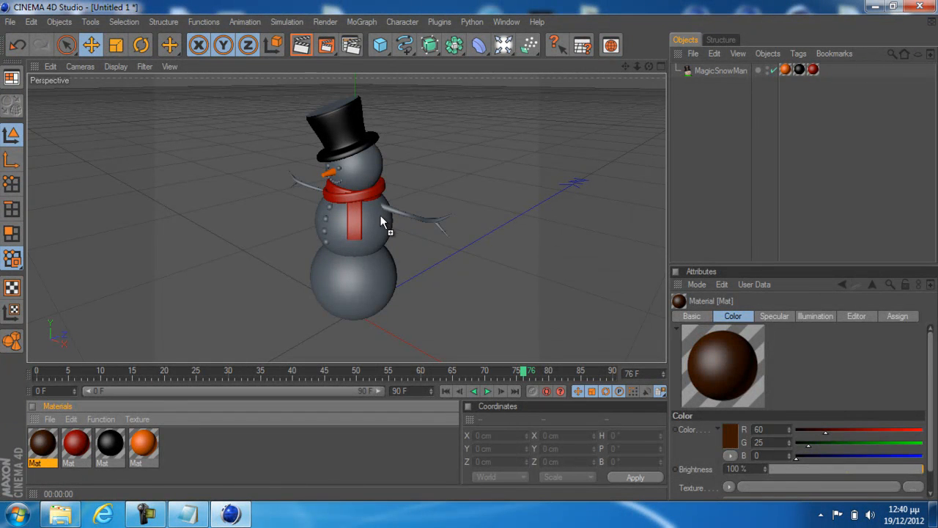
pyautogui.click(776, 357)
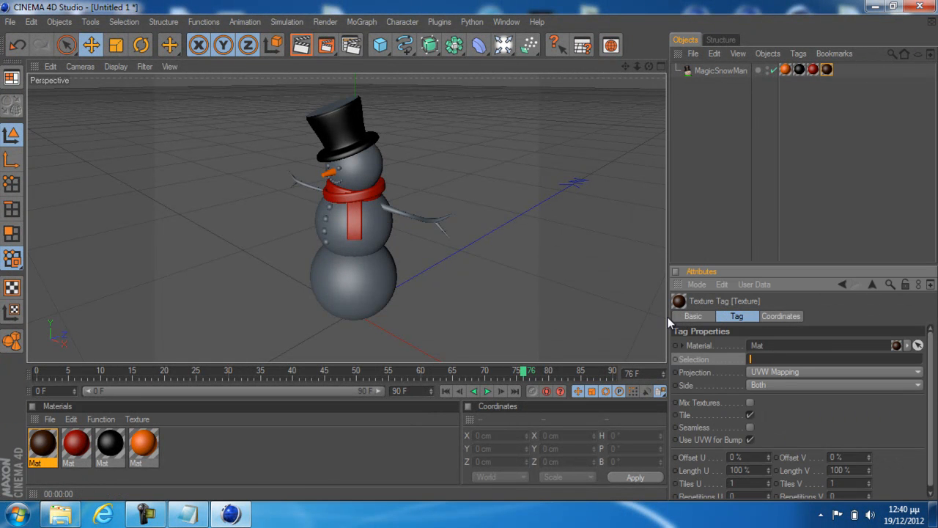
pyautogui.write('ars')
pyautogui.click(770, 168)
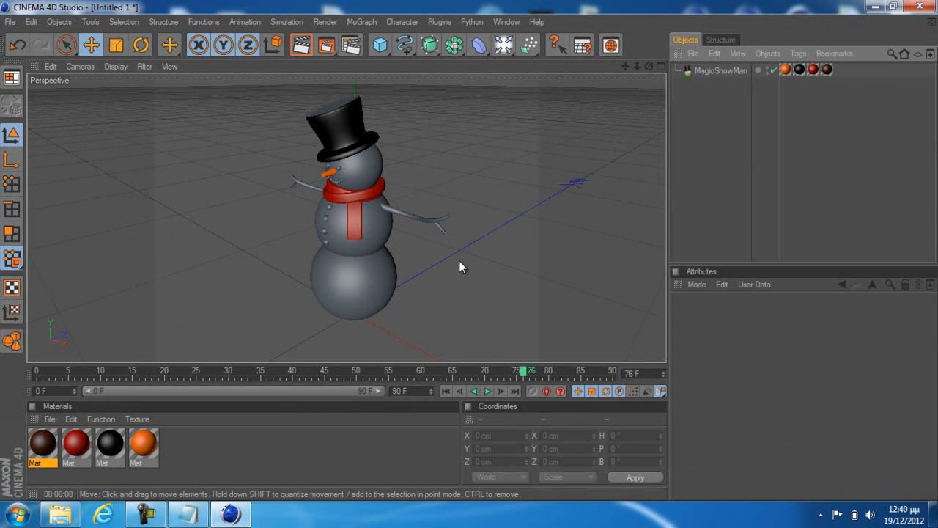
pyautogui.click(827, 69)
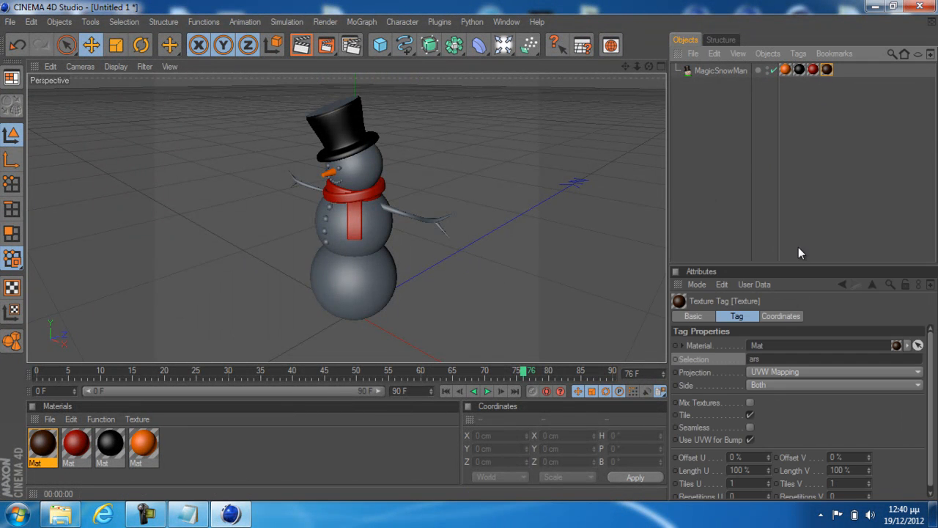
pyautogui.click(775, 357)
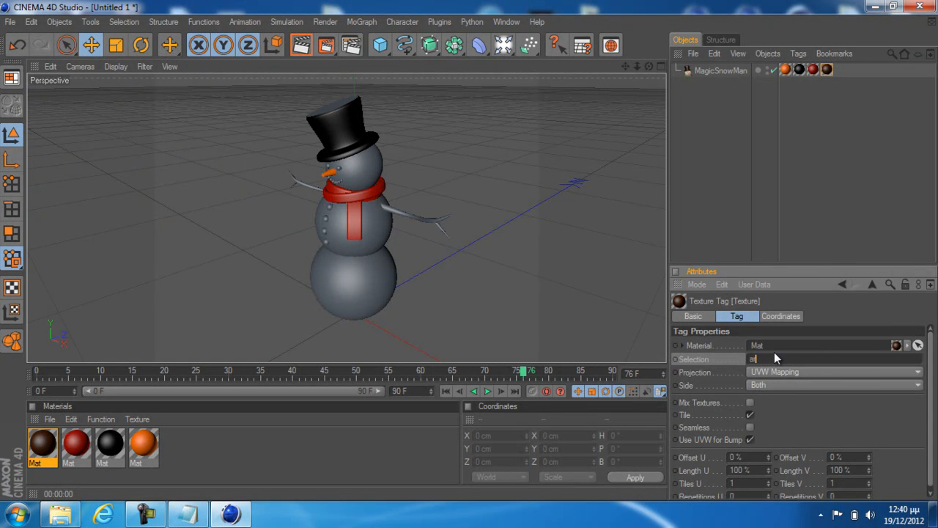
pyautogui.click(763, 237)
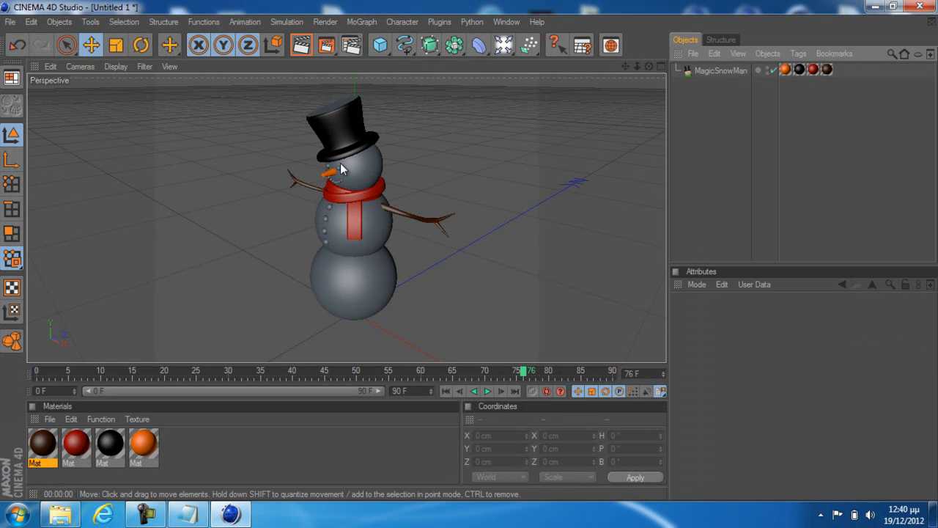
# Apply the black material to the MagicSnowMan object again and restrict the new texture tag to the eyes selection
pyautogui.moveTo(108, 444); pyautogui.dragTo(356, 202)
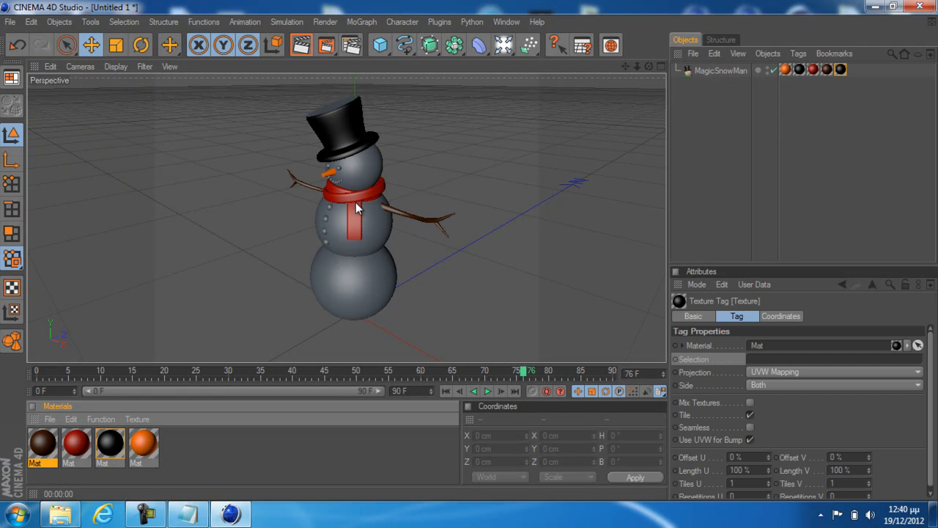
pyautogui.click(788, 360)
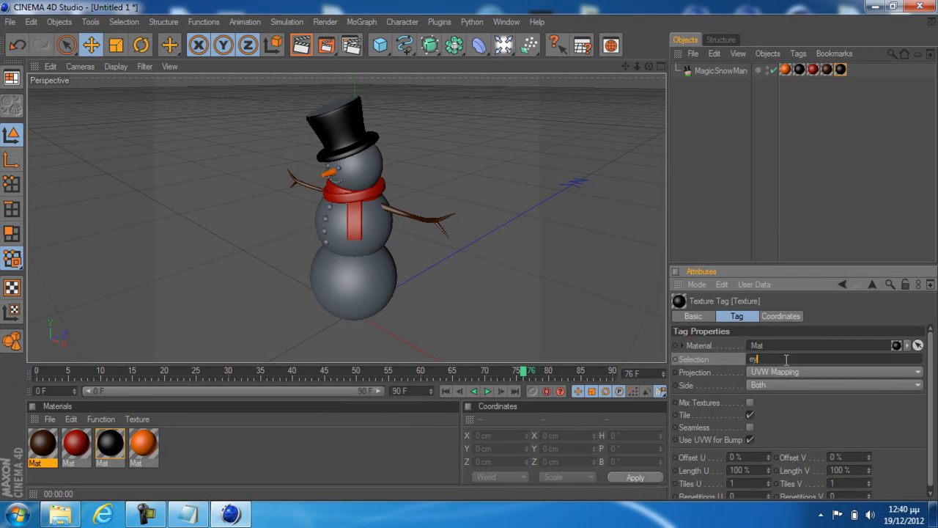
pyautogui.click(763, 240)
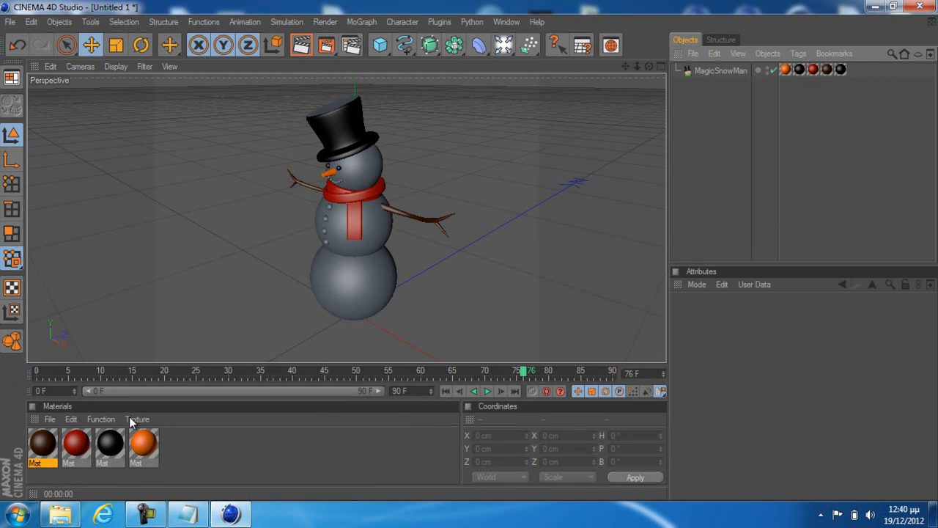
# Duplicate the dark brown material and set the copy's color to gray with RGB 120, 120, 120
pyautogui.click(48, 422)
pyautogui.click(47, 421)
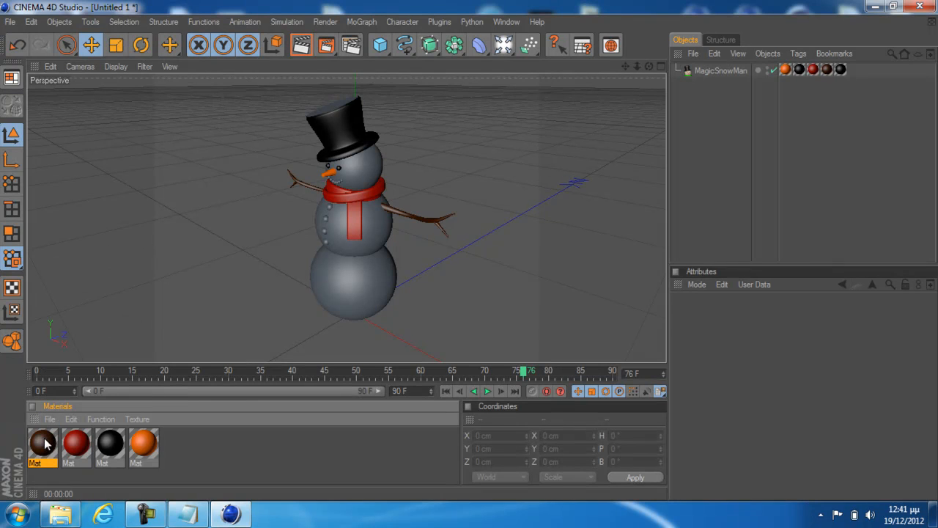
pyautogui.hotkey('ctrl', 'v')
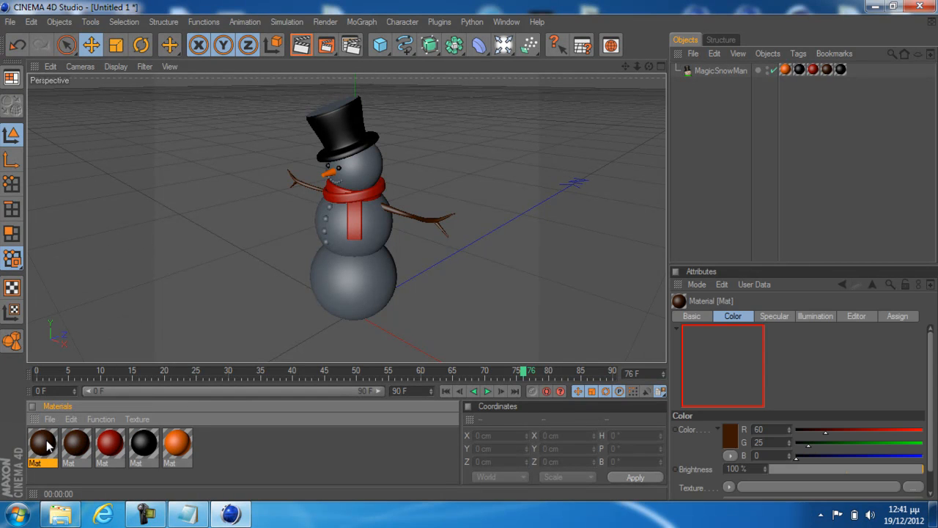
pyautogui.doubleClick(47, 446)
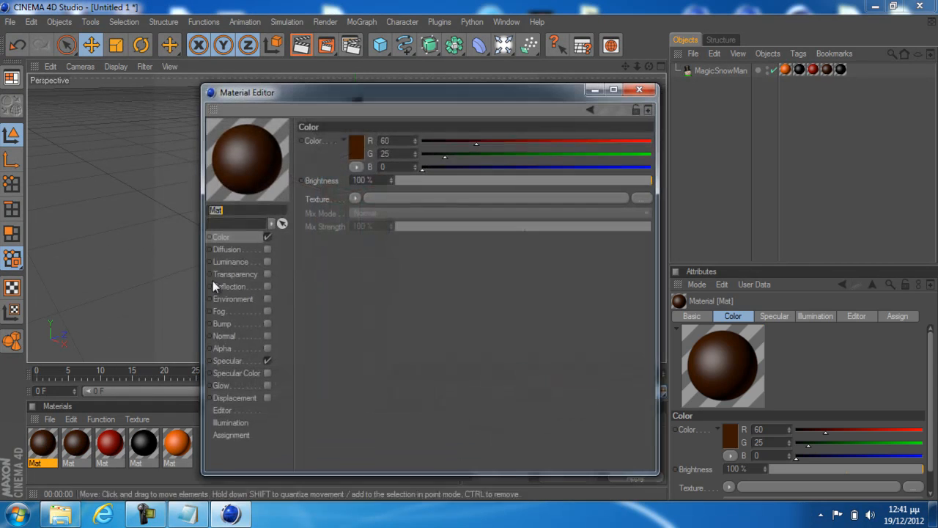
pyautogui.click(361, 145)
pyautogui.moveTo(318, 143)
pyautogui.mouseDown()
pyautogui.moveTo(282, 139)
pyautogui.moveTo(286, 131)
pyautogui.mouseUp()
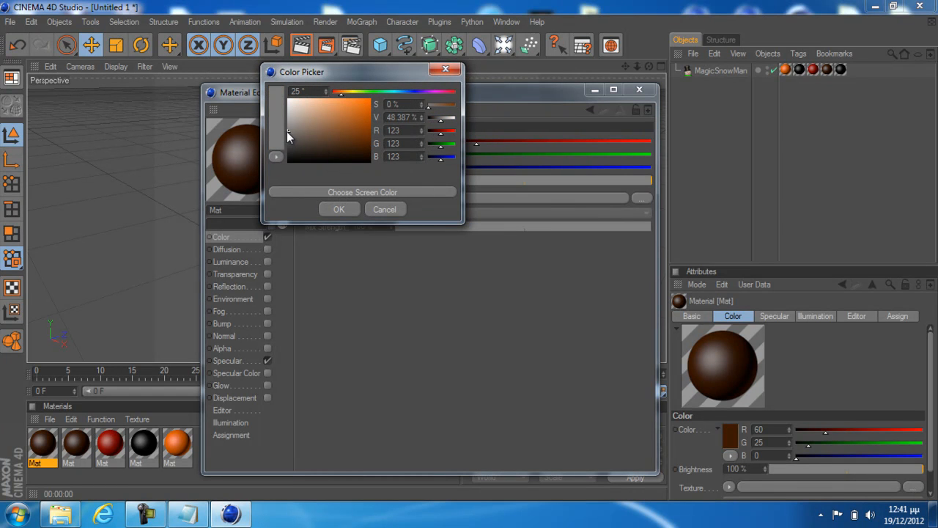
pyautogui.click(330, 213)
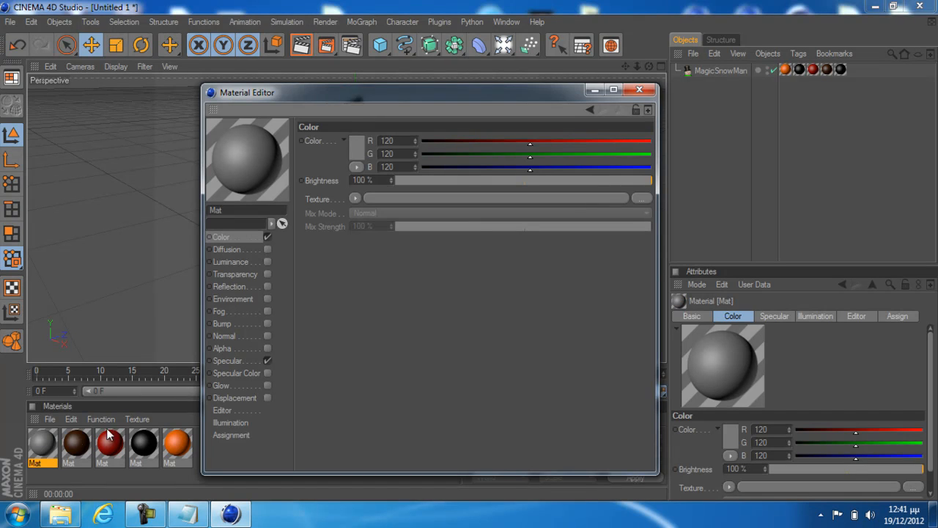
pyautogui.moveTo(44, 445)
pyautogui.mouseDown()
pyautogui.moveTo(213, 370)
pyautogui.moveTo(46, 447)
pyautogui.mouseUp()
pyautogui.click(640, 89)
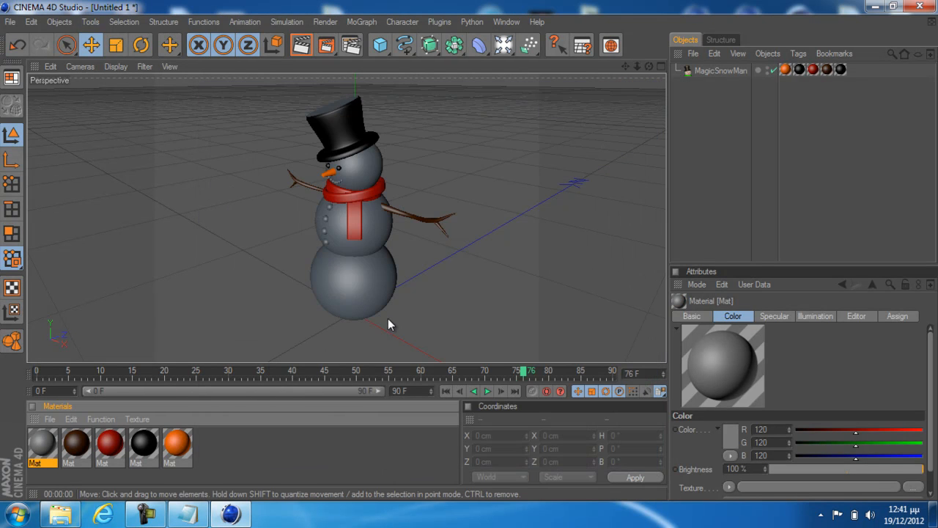
# Change the gray material's color to yellow with RGB 255, 204, 0
pyautogui.doubleClick(46, 449)
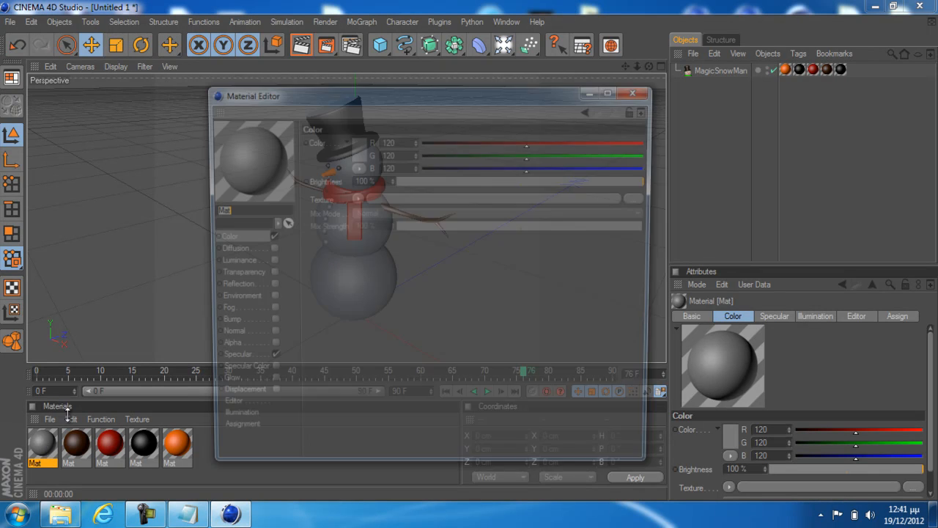
pyautogui.click(358, 152)
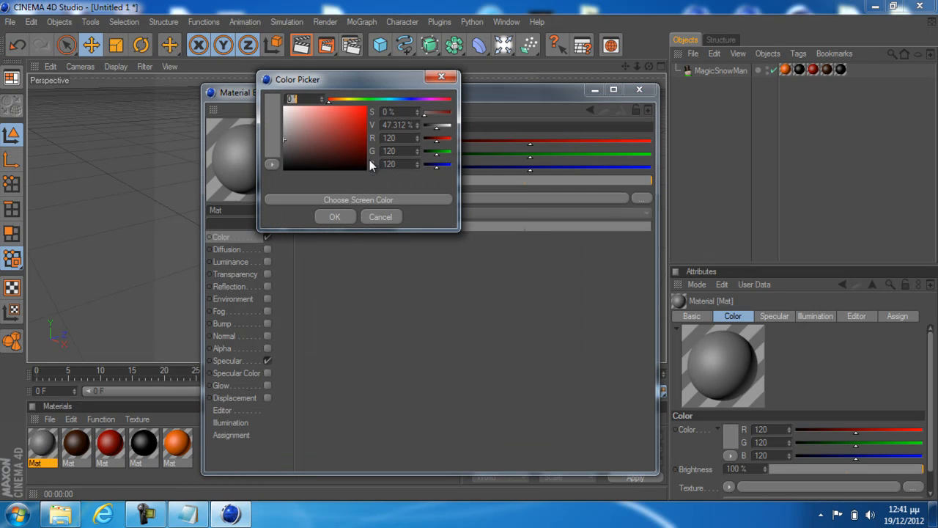
pyautogui.click(342, 101)
pyautogui.moveTo(352, 122); pyautogui.dragTo(345, 103)
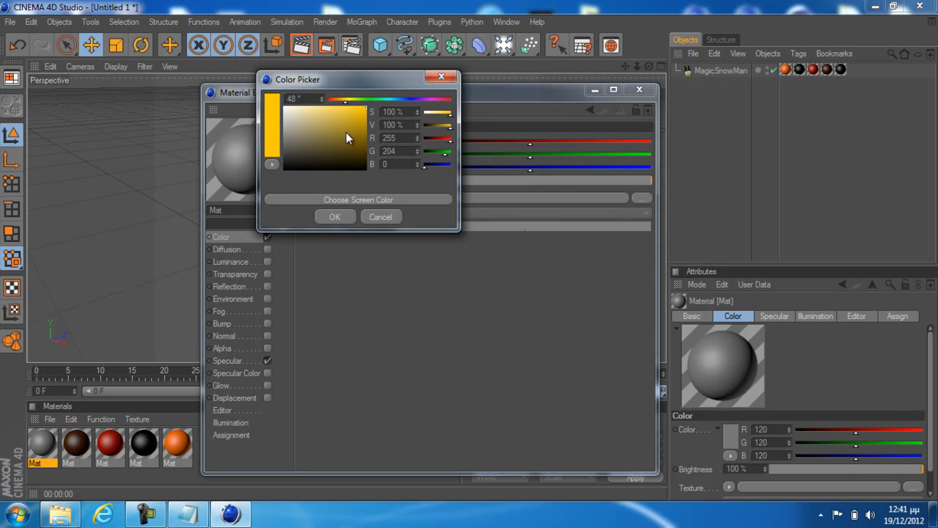
pyautogui.click(336, 216)
pyautogui.click(639, 89)
# Apply the yellow material to the MagicSnowMan object and restrict its texture tag to the selection "button"
pyautogui.moveTo(42, 442); pyautogui.dragTo(335, 286)
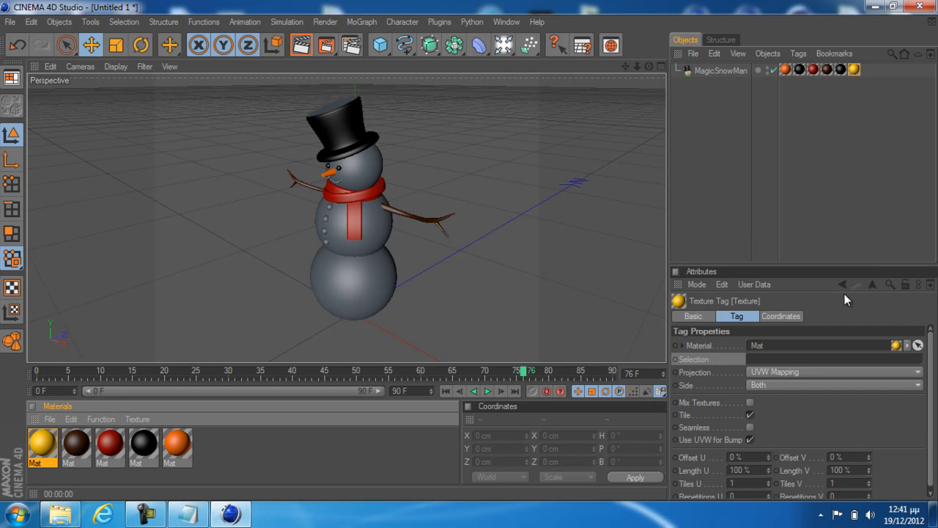
pyautogui.click(790, 359)
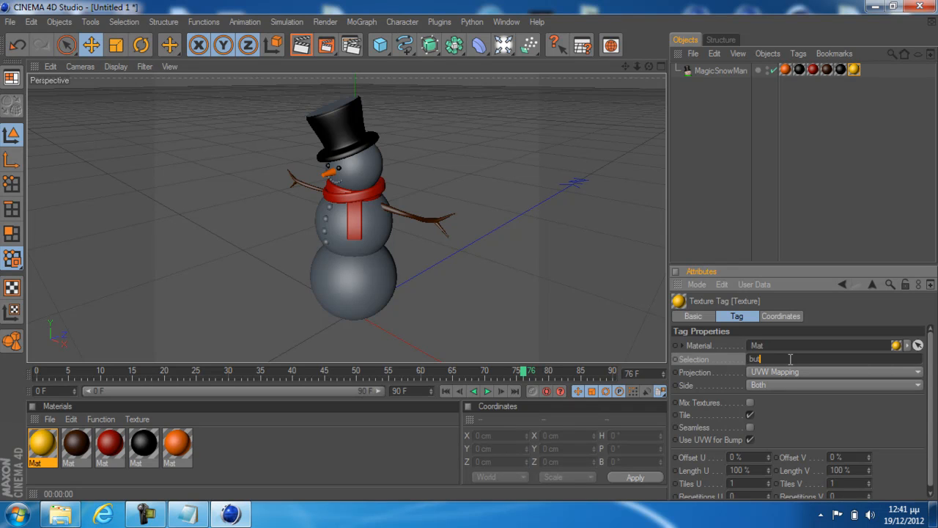
pyautogui.press('Return')
pyautogui.click(50, 420)
pyautogui.click(49, 420)
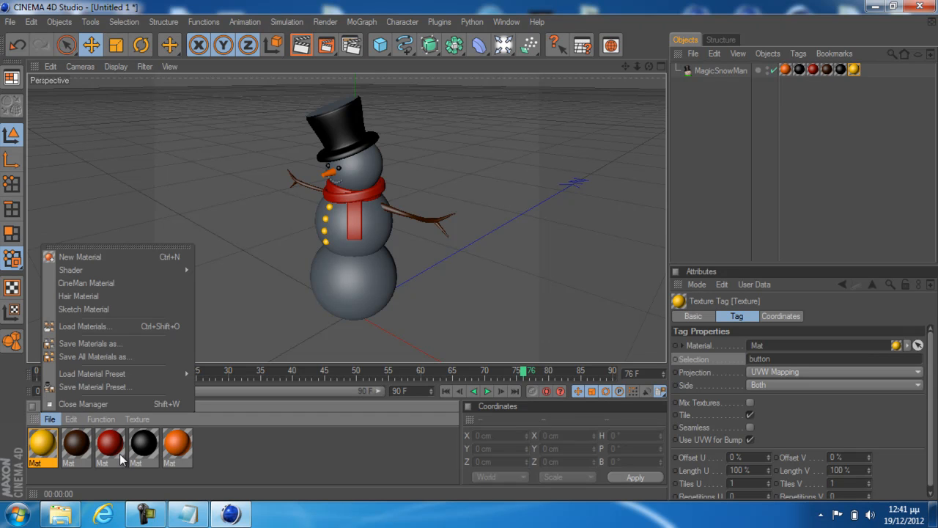
pyautogui.click(143, 452)
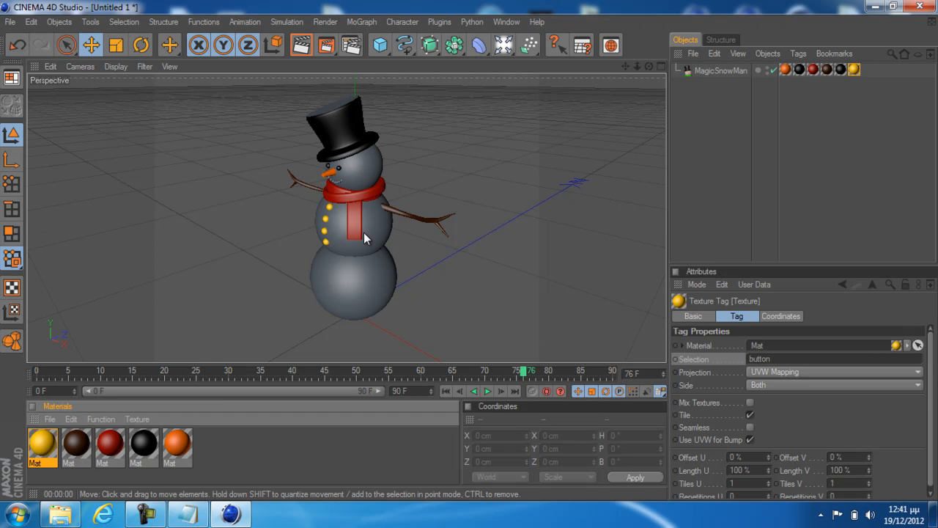
pyautogui.moveTo(146, 443); pyautogui.dragTo(119, 445)
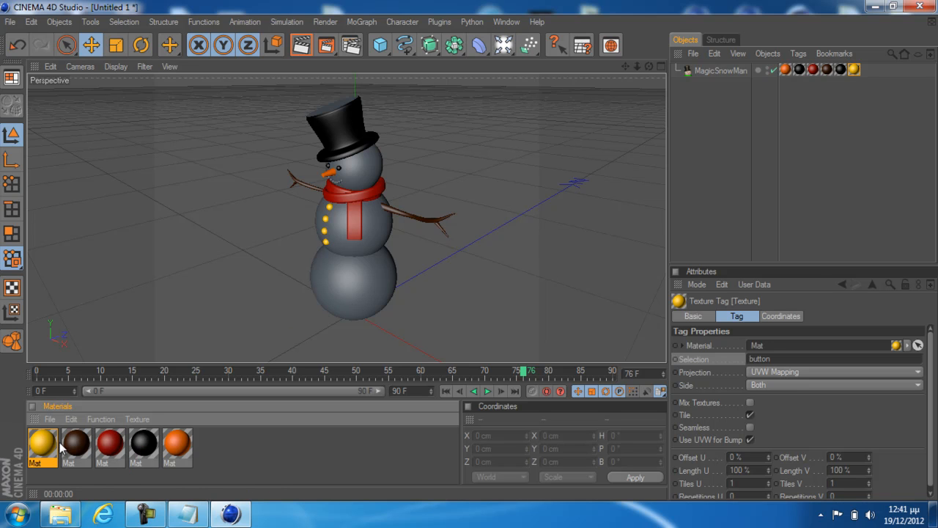
# Duplicate the yellow material and set the copy's color to purple with RGB 113, 0, 117
pyautogui.hotkey('ctrl', 'v')
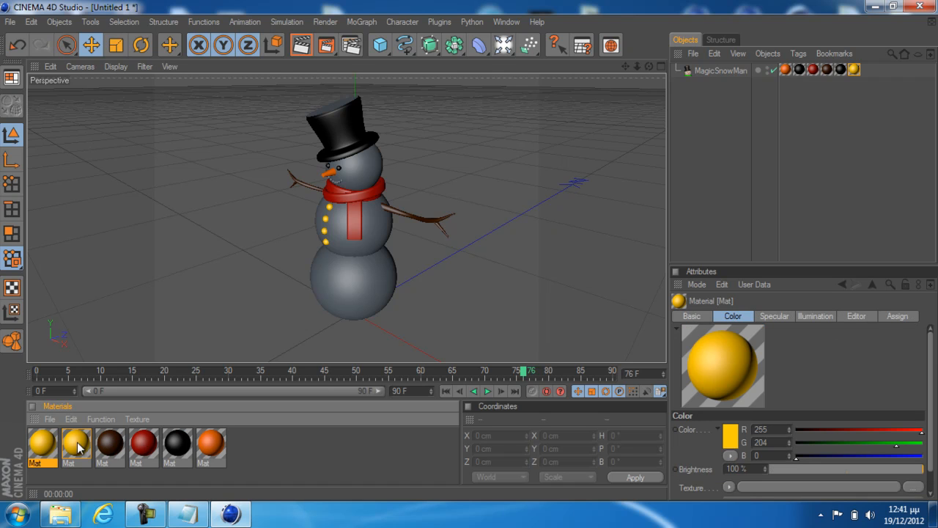
pyautogui.doubleClick(77, 443)
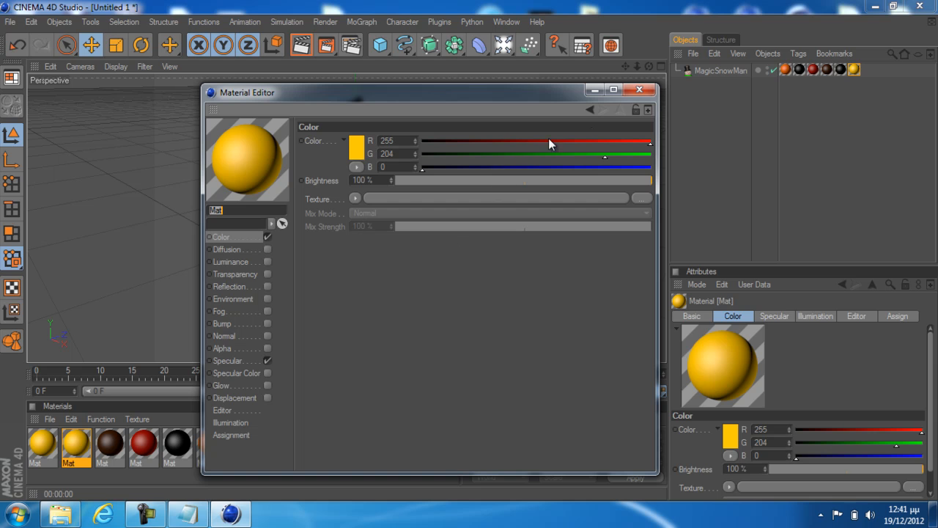
pyautogui.click(602, 140)
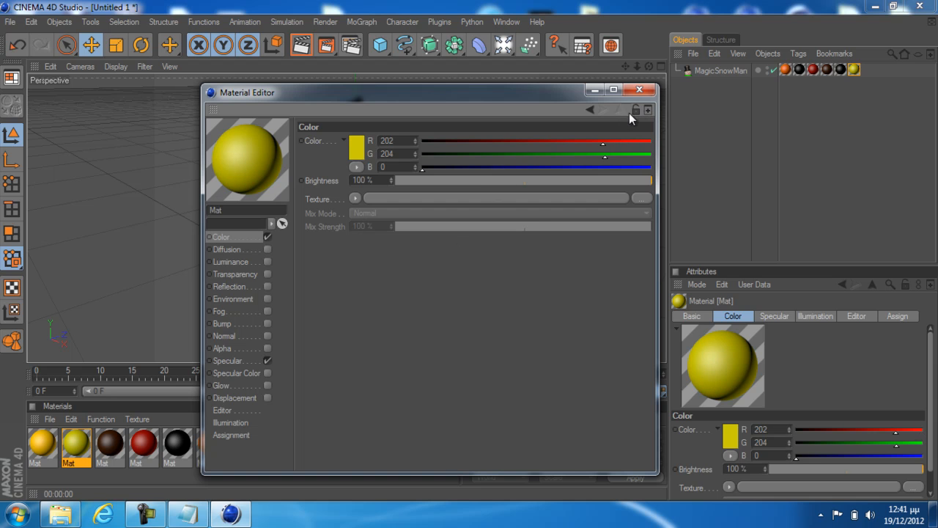
pyautogui.click(359, 153)
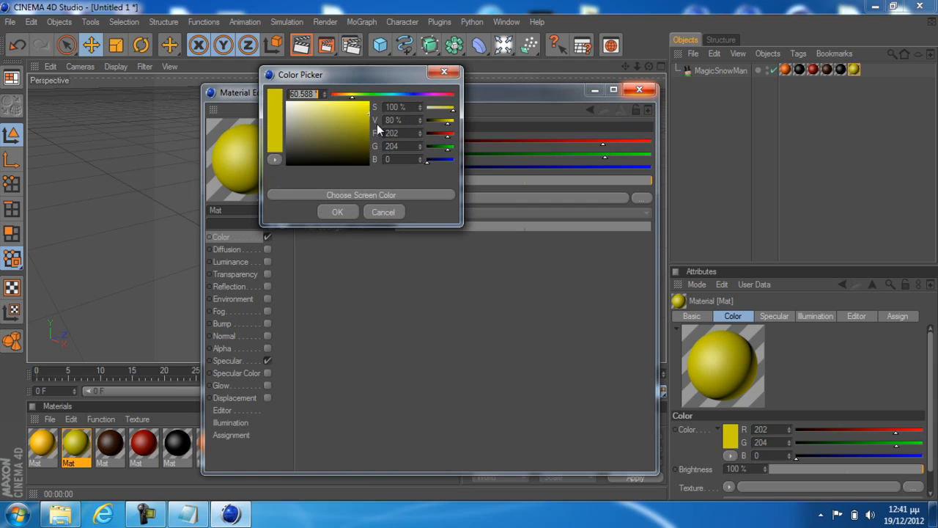
pyautogui.moveTo(349, 94); pyautogui.dragTo(432, 94)
pyautogui.moveTo(350, 136)
pyautogui.mouseDown()
pyautogui.moveTo(360, 113)
pyautogui.moveTo(378, 136)
pyautogui.mouseUp()
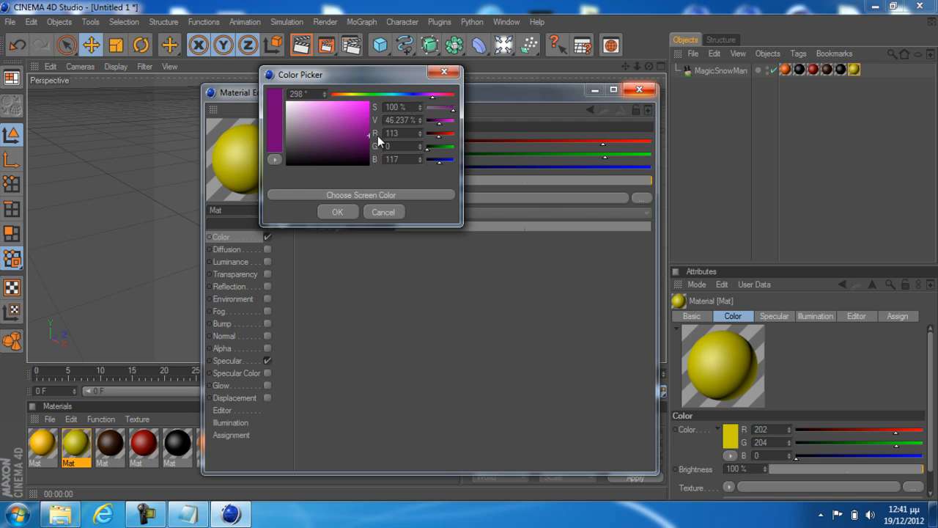
pyautogui.click(346, 210)
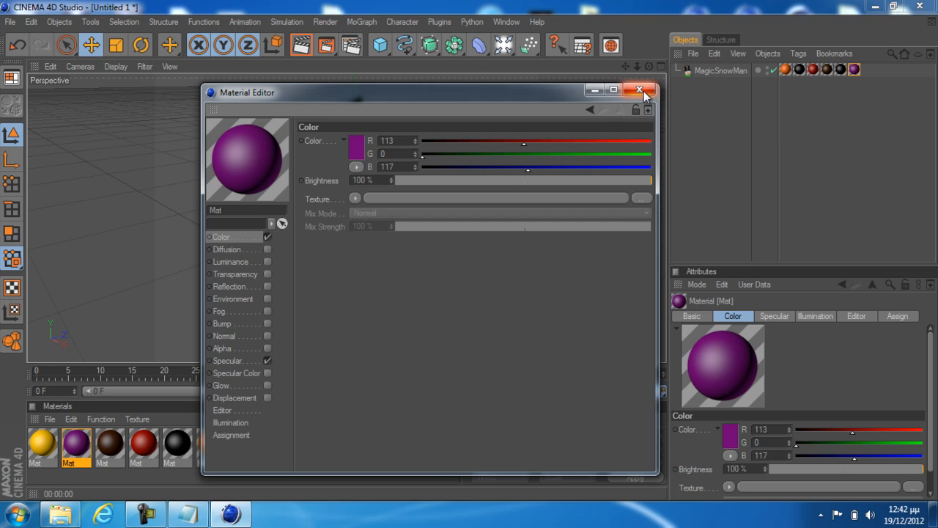
pyautogui.click(640, 90)
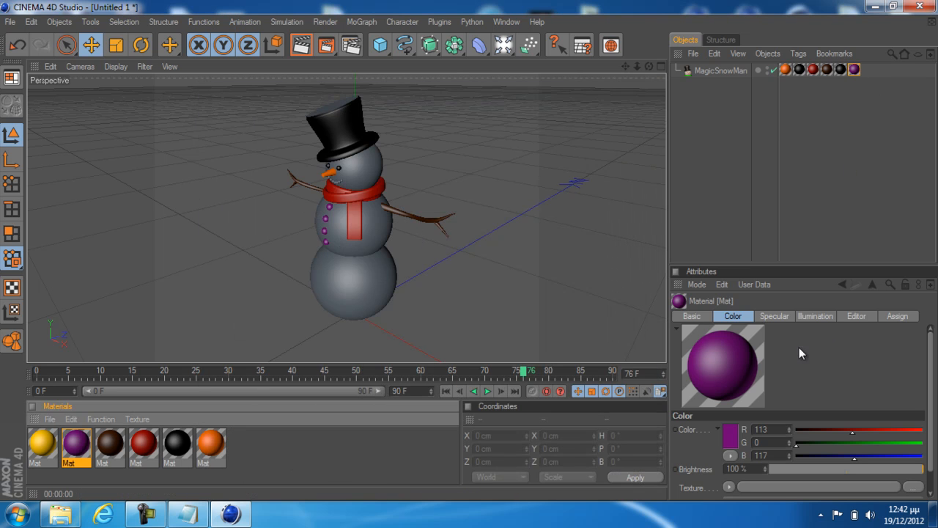
# Reassign the yellow material to the MagicSnowMan texture tag restricted to the selection "button"
pyautogui.click(854, 69)
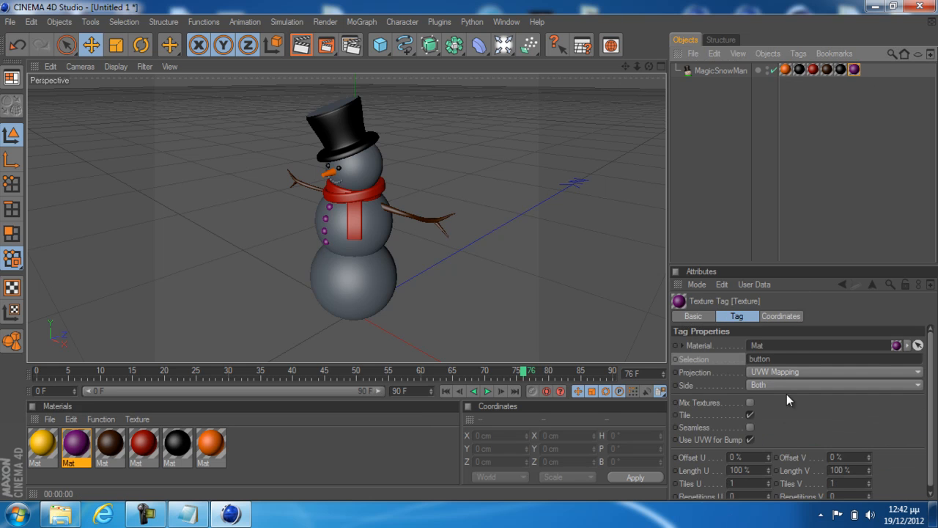
pyautogui.click(784, 359)
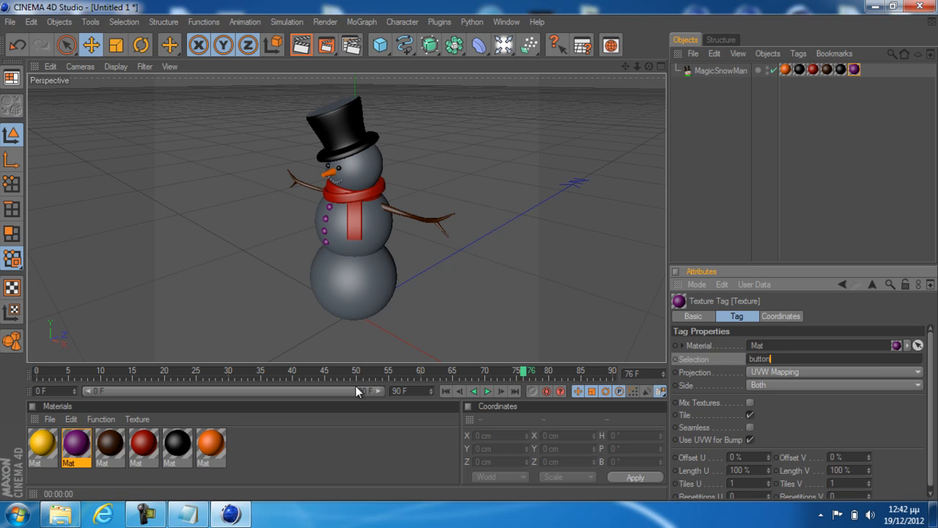
pyautogui.moveTo(46, 443); pyautogui.dragTo(854, 72)
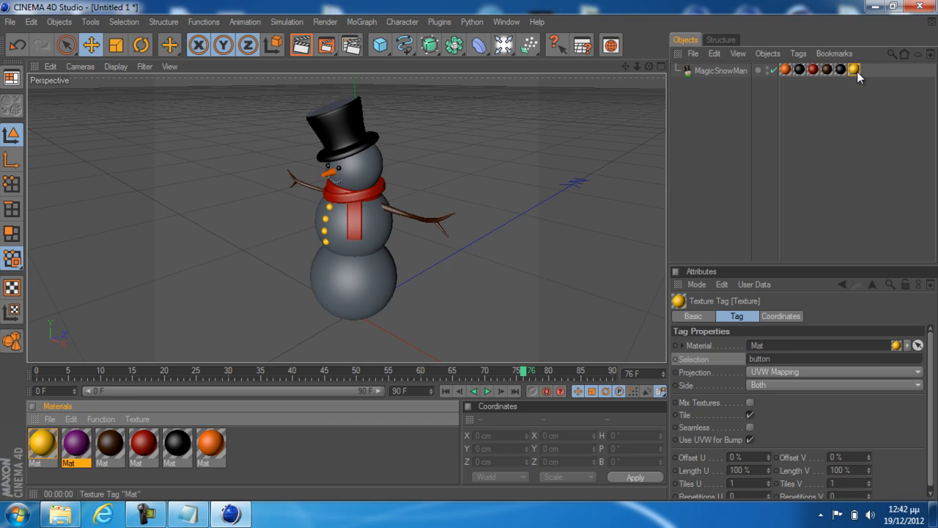
pyautogui.click(448, 267)
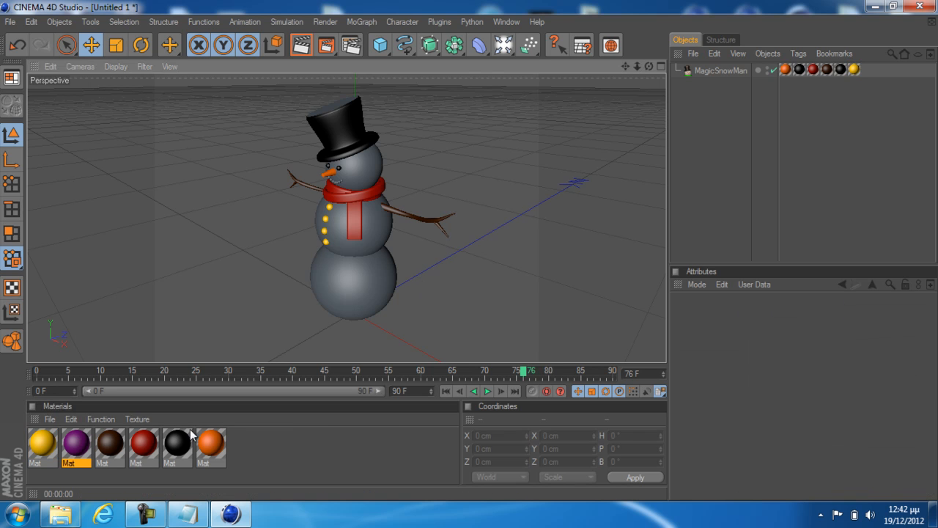
# Apply the purple material to the MagicSnowMan object and restrict its texture tag to the mouth selection
pyautogui.click(79, 443)
pyautogui.moveTo(76, 449); pyautogui.dragTo(355, 278)
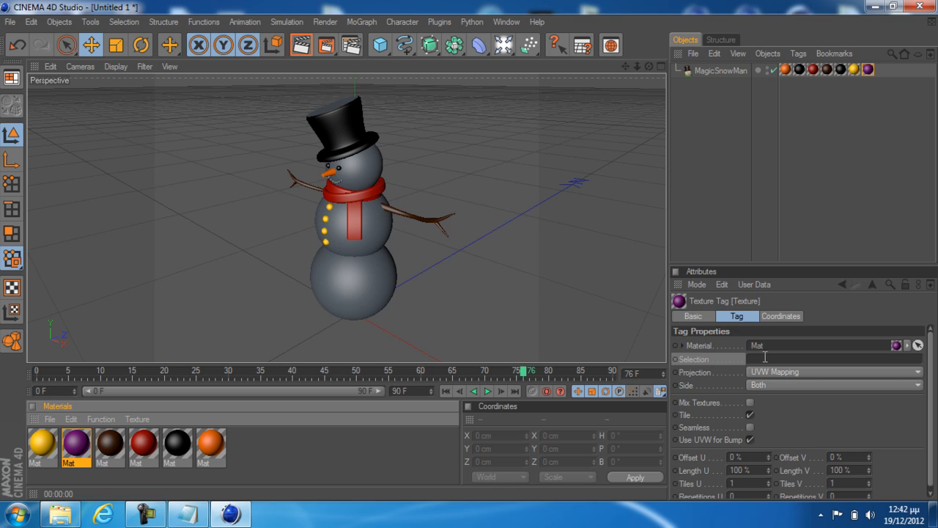
pyautogui.click(765, 357)
pyautogui.write('mouth')
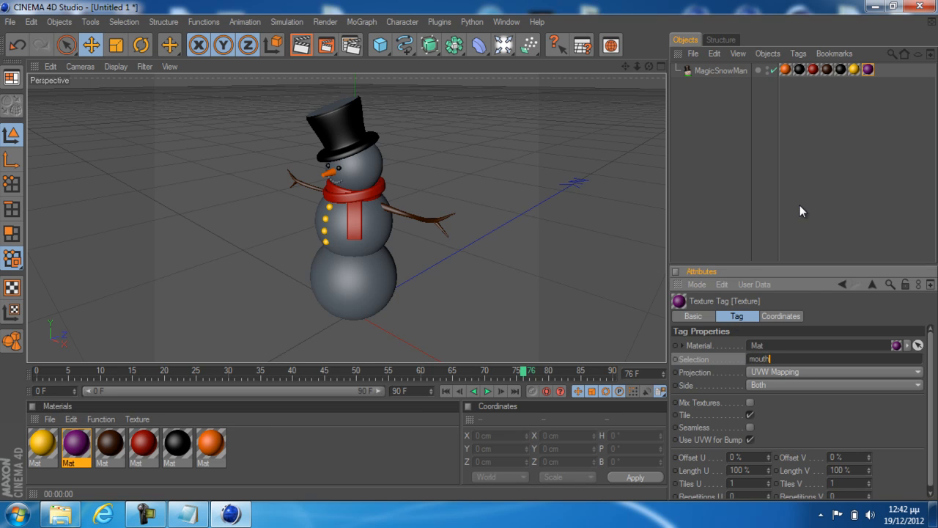
pyautogui.click(800, 207)
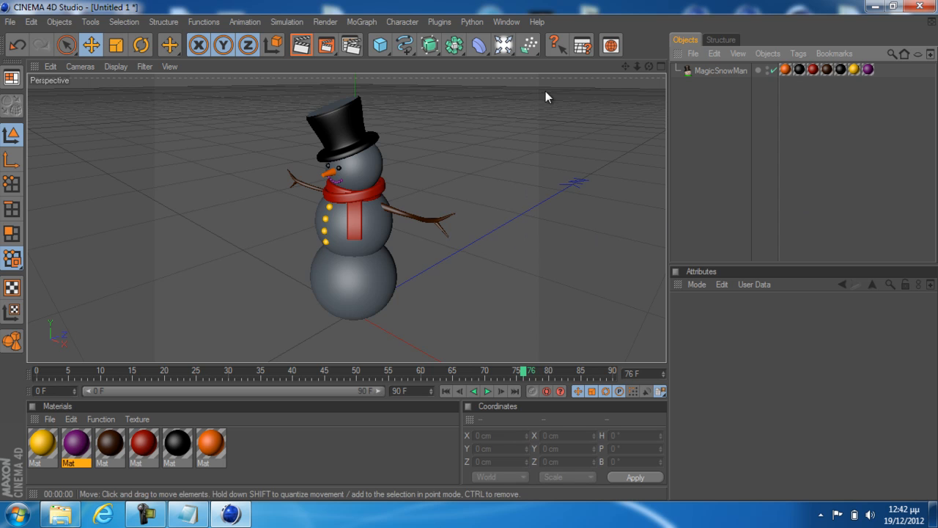
# Render the active view to preview the colored snowman, and return to the editor view with nothing selected
pyautogui.click(302, 45)
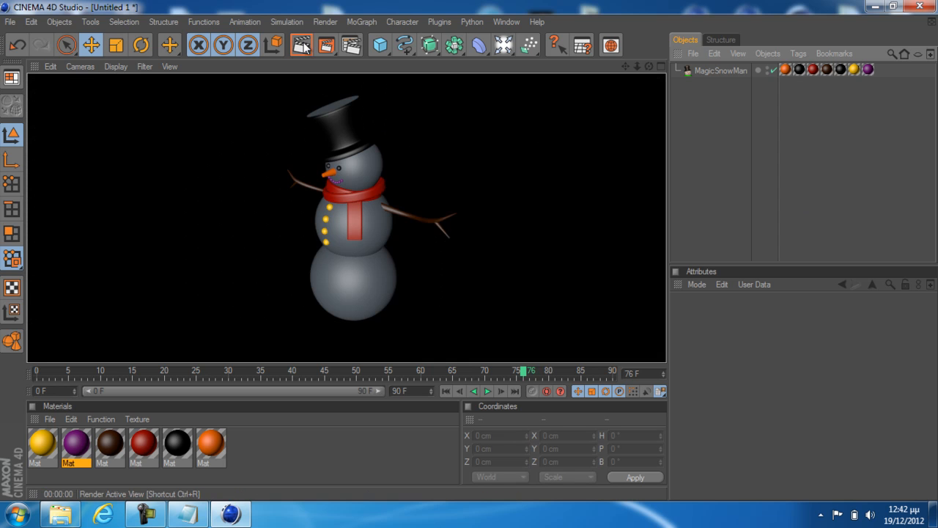
pyautogui.click(342, 280)
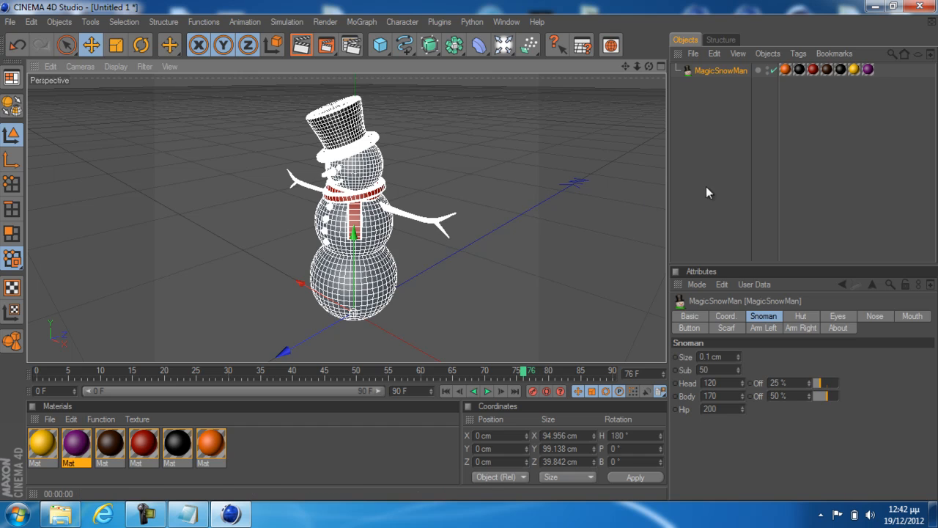
pyautogui.click(439, 269)
pyautogui.click(389, 280)
pyautogui.click(417, 306)
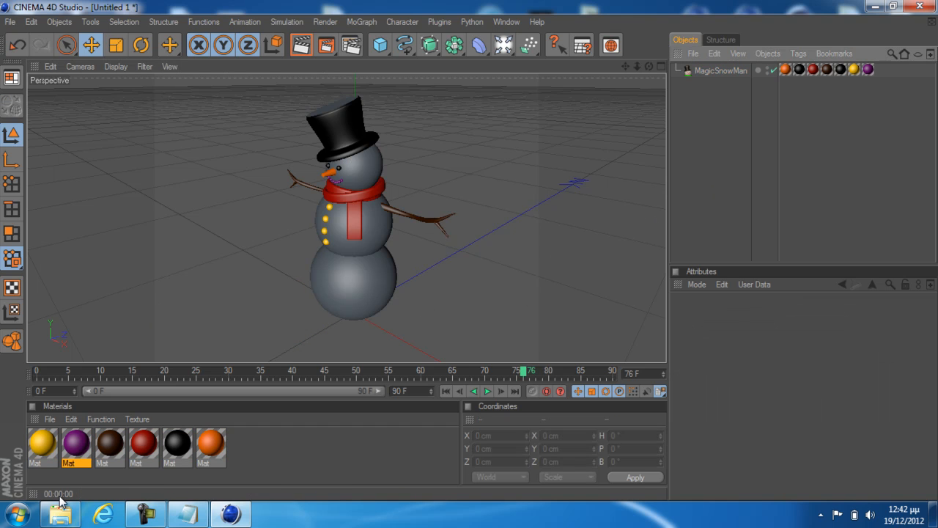
# Create a new material and set its color to white with RGB 255, 255, 255
pyautogui.click(50, 419)
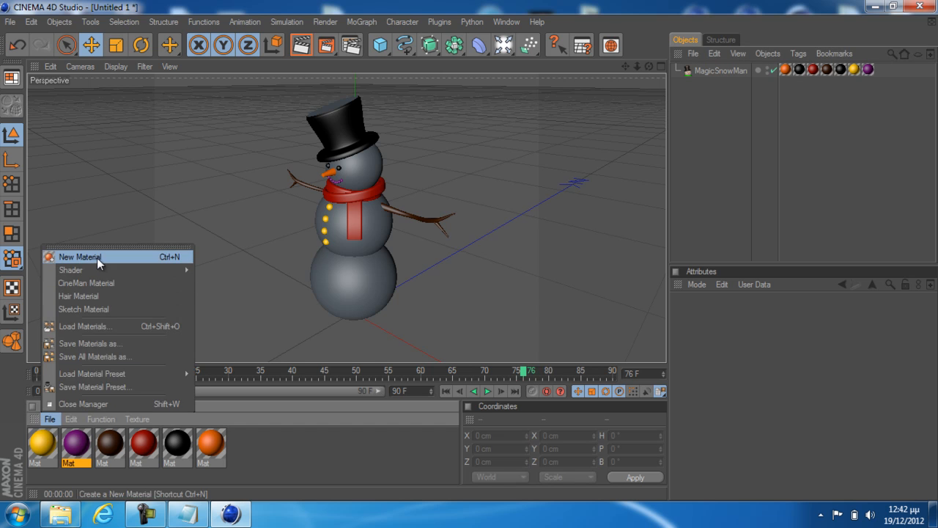
pyautogui.click(97, 258)
pyautogui.doubleClick(48, 441)
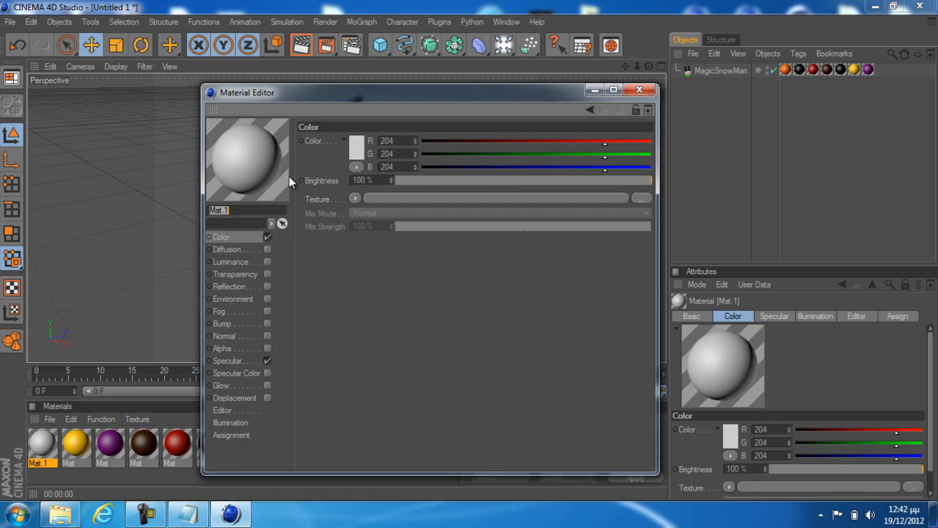
pyautogui.click(354, 149)
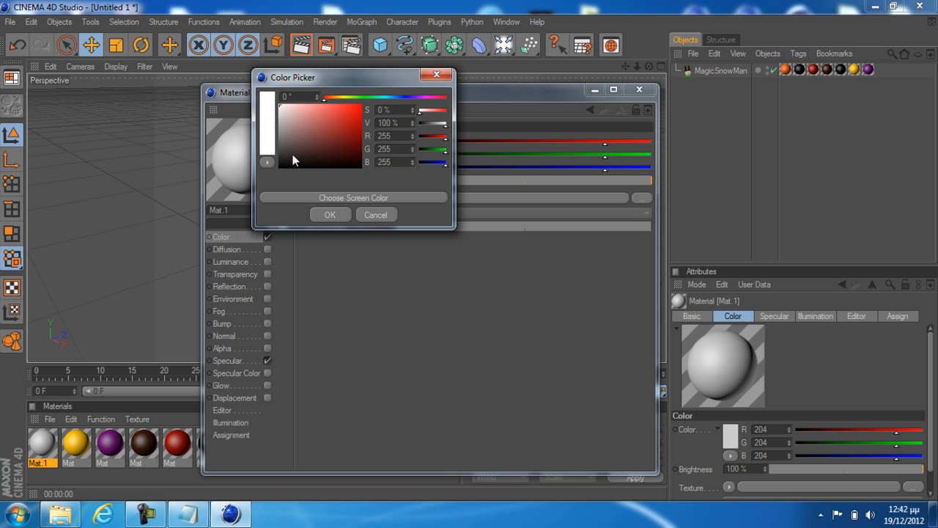
pyautogui.click(321, 213)
pyautogui.click(637, 89)
# Try applying the white material to the MagicSnowMan object with its texture tag restricted to the selection "body"
pyautogui.moveTo(29, 449); pyautogui.dragTo(342, 272)
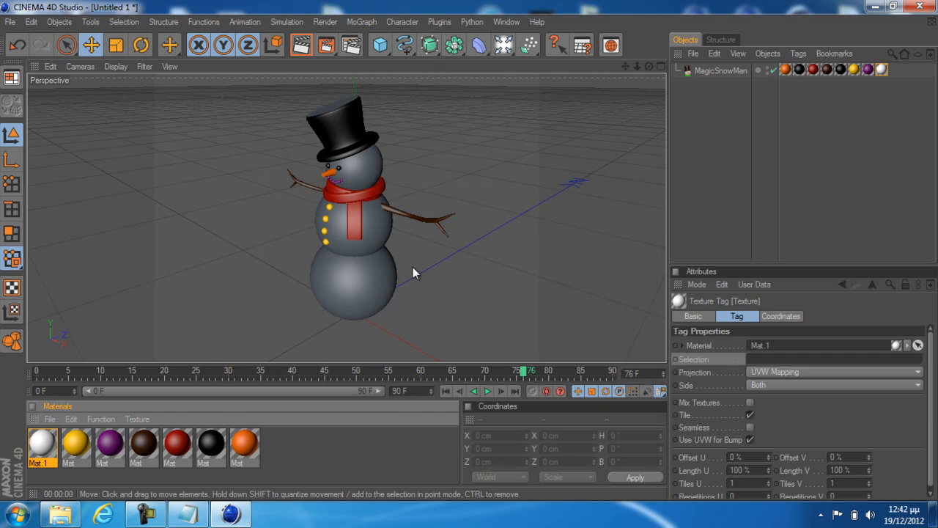
pyautogui.click(770, 359)
pyautogui.write('bod')
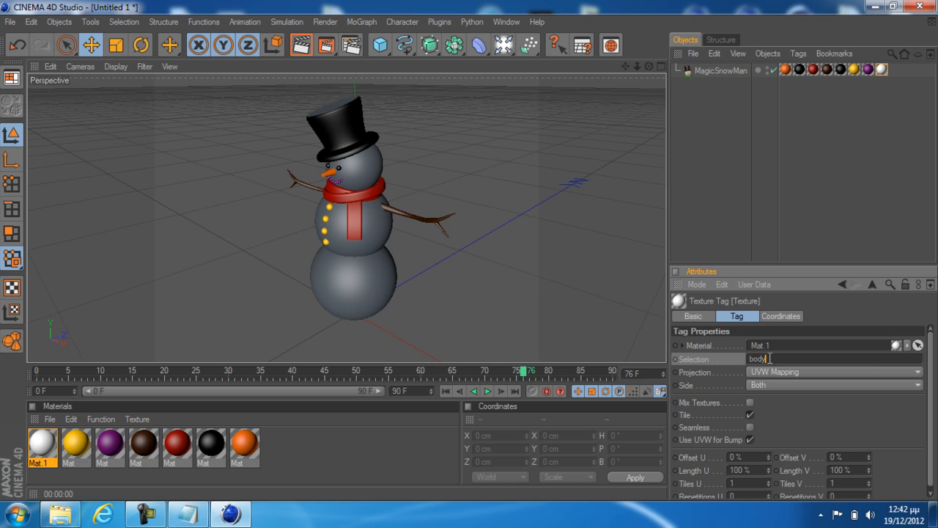
pyautogui.write('y')
pyautogui.click(747, 253)
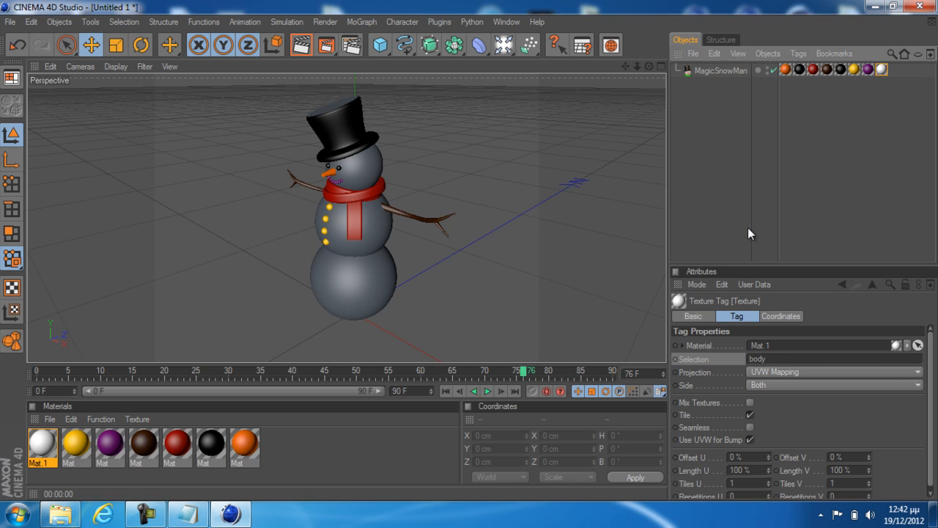
# Deselect the snowman and render the active view to check the white material on its body
pyautogui.click(358, 277)
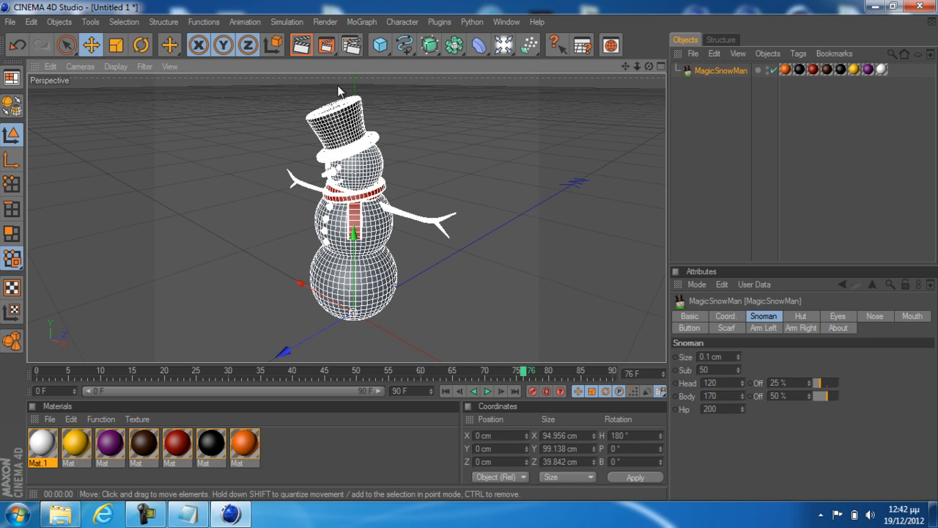
pyautogui.click(384, 107)
pyautogui.click(302, 47)
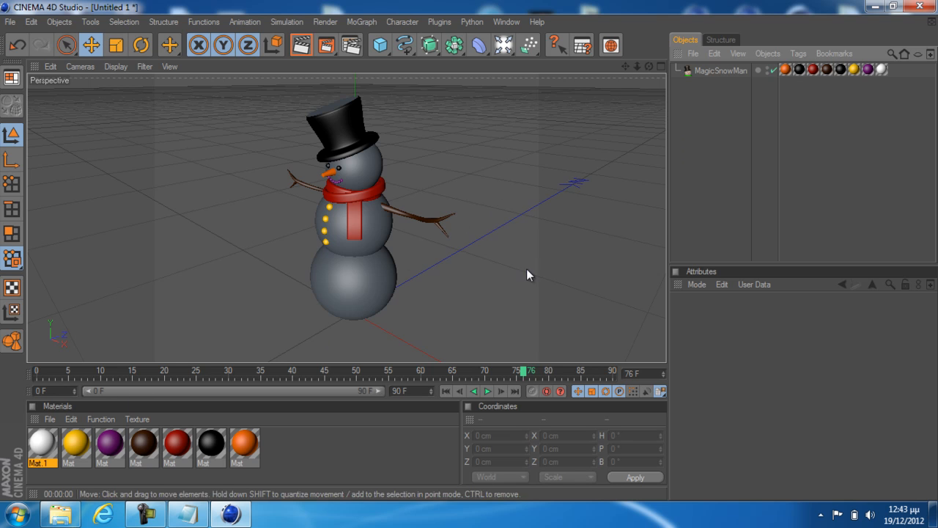
# Delete the white material's texture tag from the MagicSnowMan object
pyautogui.click(882, 70)
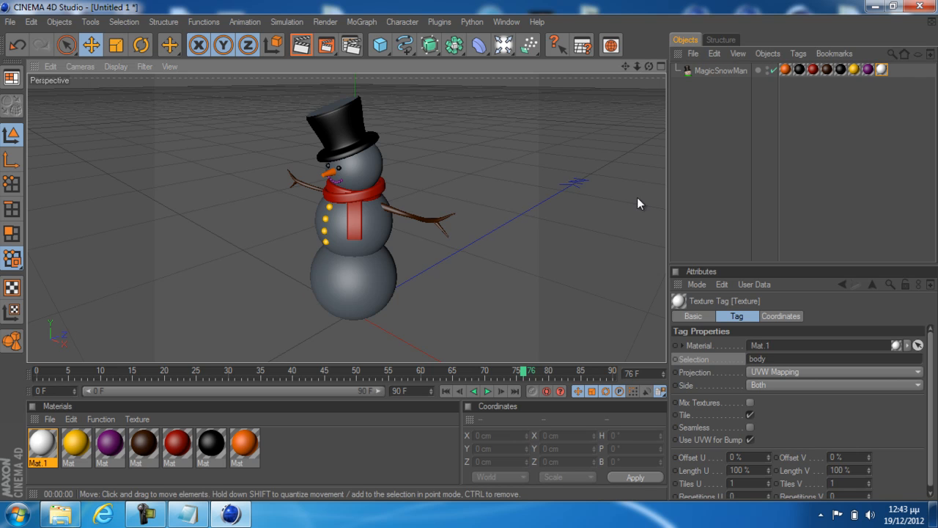
pyautogui.click(716, 176)
pyautogui.click(879, 71)
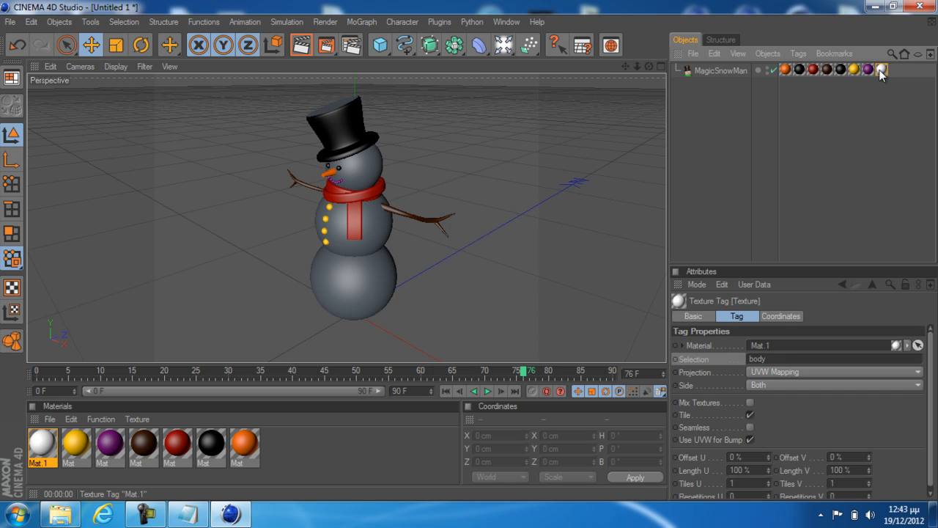
pyautogui.press('Delete')
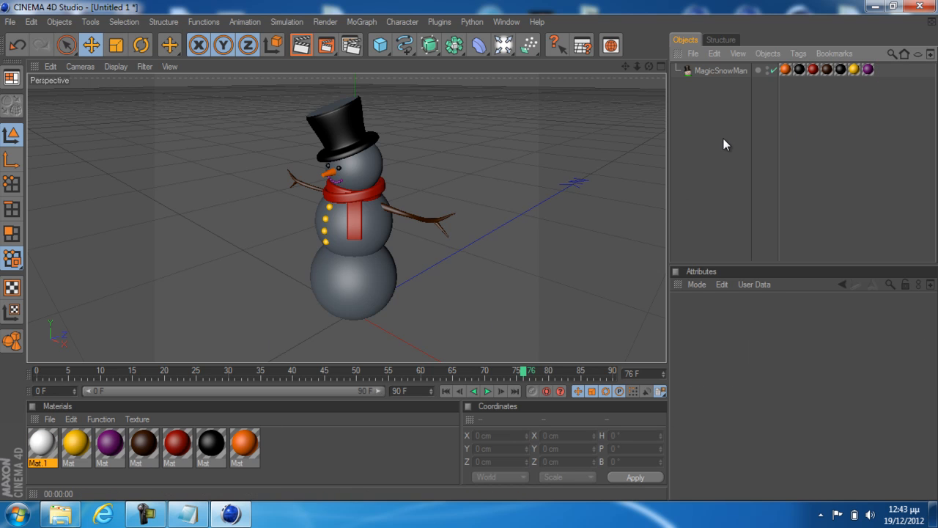
# Duplicate the MagicSnowMan object and rename the copy to "new snowman"
pyautogui.click(728, 71)
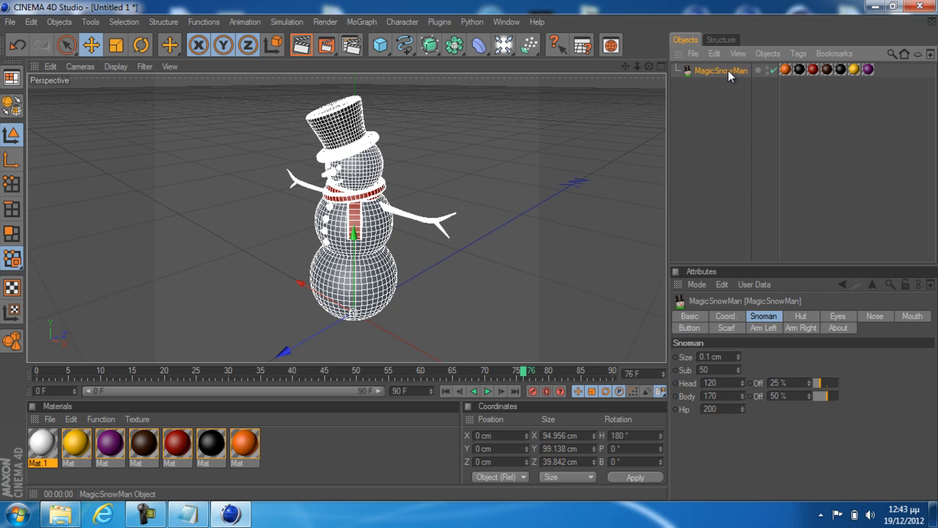
pyautogui.hotkey('ctrl', 'c')
pyautogui.hotkey('ctrl', 'v')
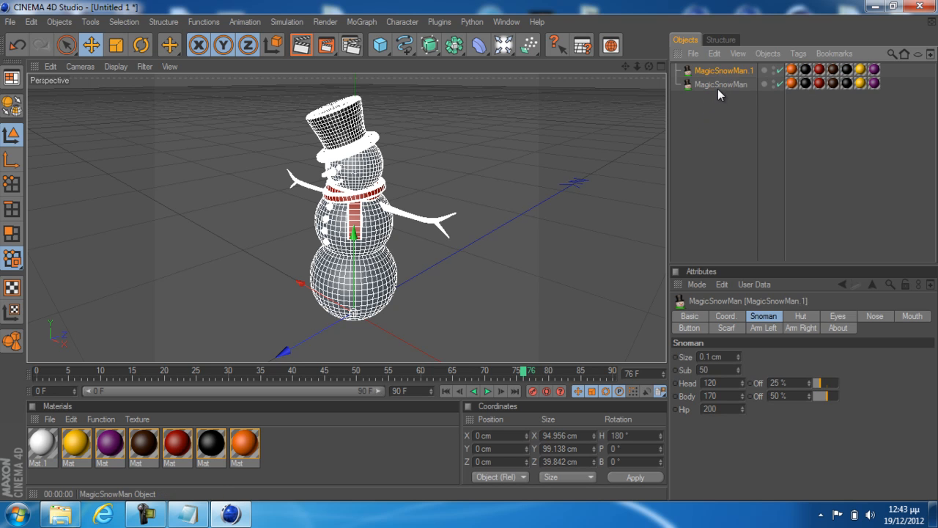
pyautogui.click(902, 67)
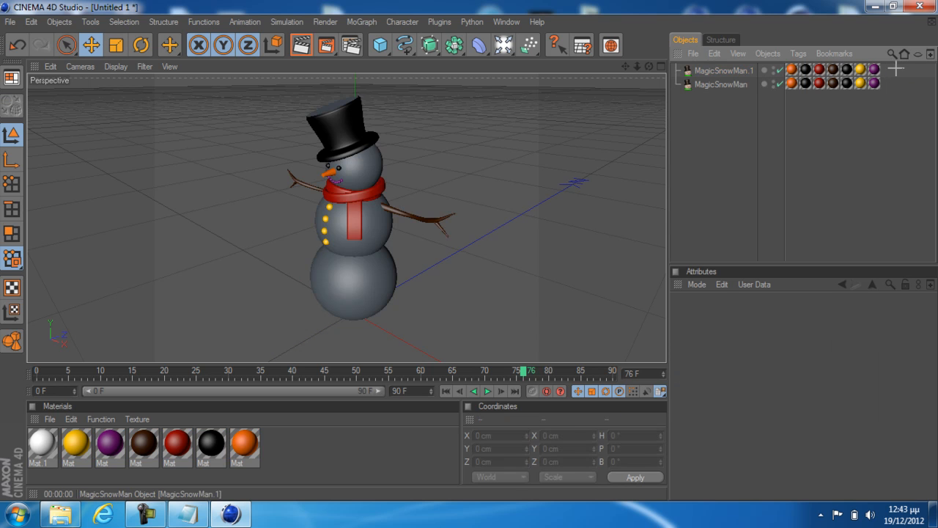
pyautogui.click(847, 69)
pyautogui.doubleClick(743, 73)
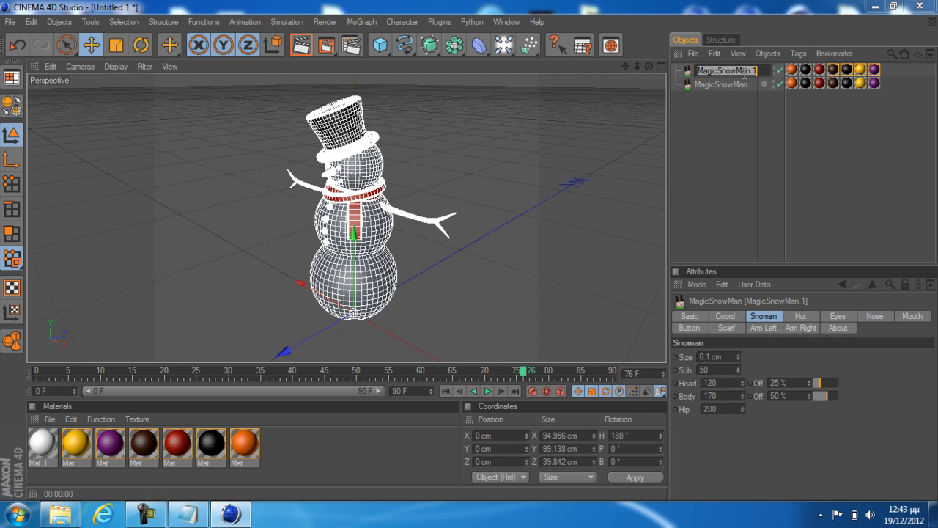
pyautogui.write('r')
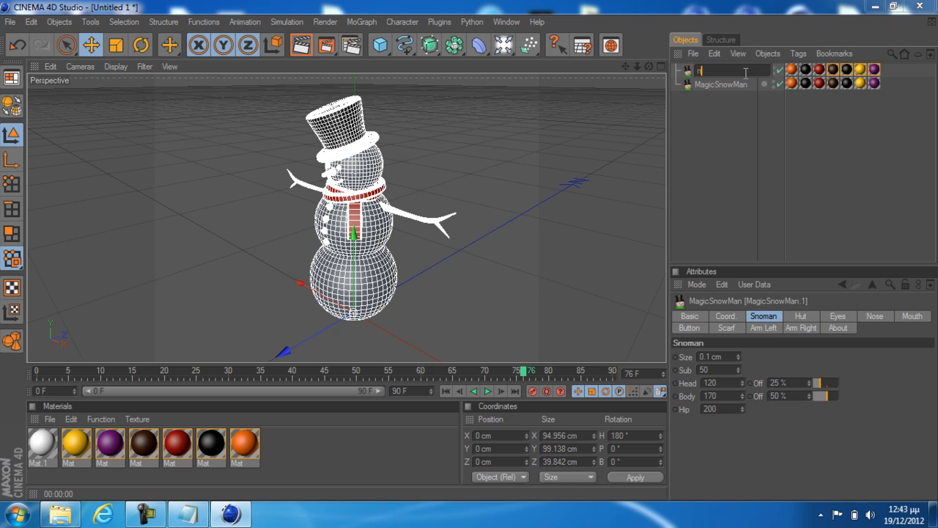
pyautogui.write('ew s')
pyautogui.write('nowm.a')
pyautogui.write('an')
pyautogui.press('Return')
# Delete all the texture tags from the "new snowman" object
pyautogui.moveTo(895, 59); pyautogui.dragTo(792, 74)
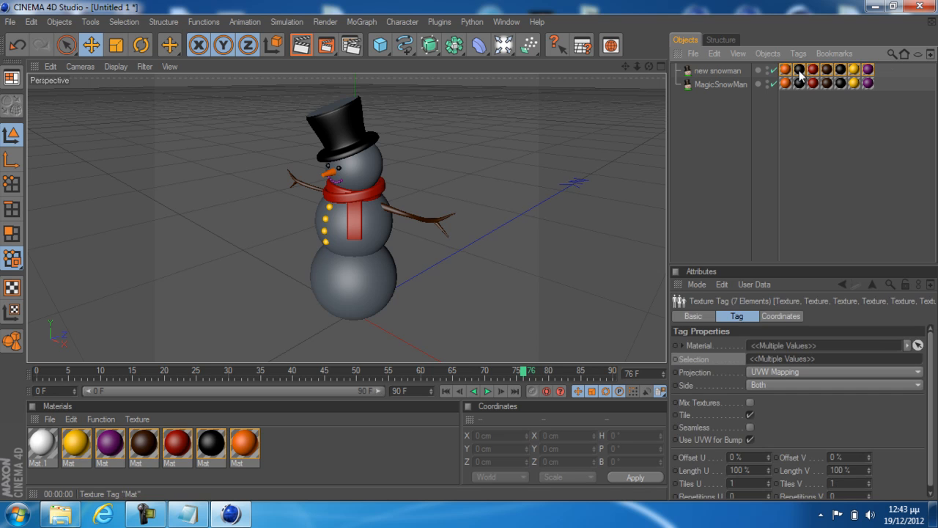
pyautogui.press('Delete')
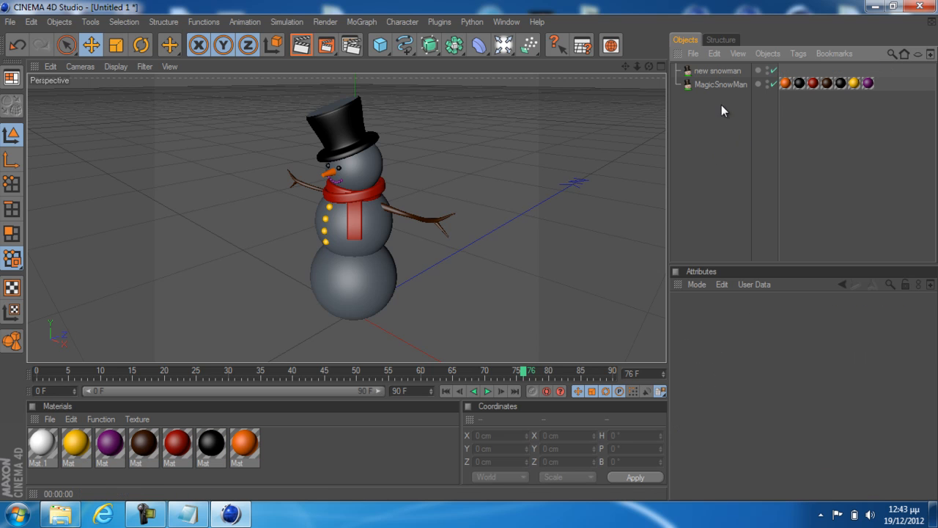
# Select the "new snowman" object and review its Snoman, Hut, Eyes, Mouth and Arm Right settings
pyautogui.click(725, 70)
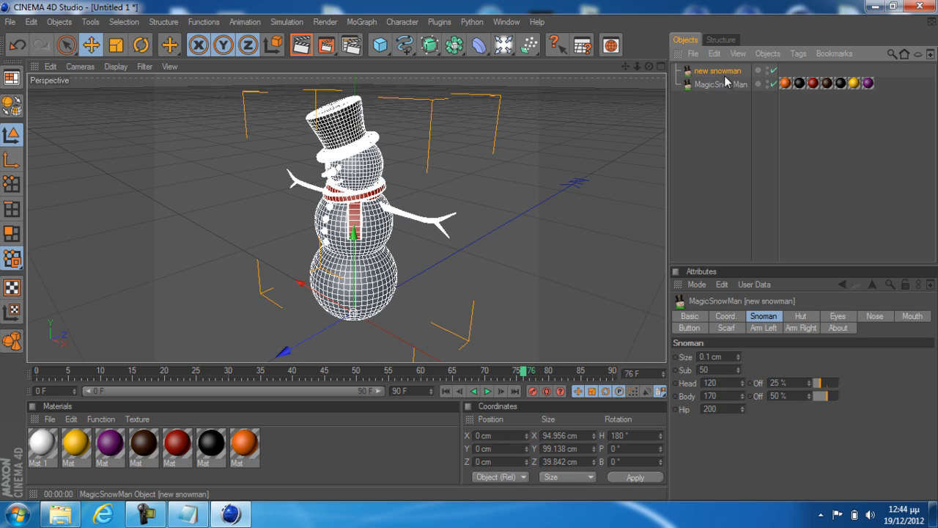
pyautogui.click(759, 319)
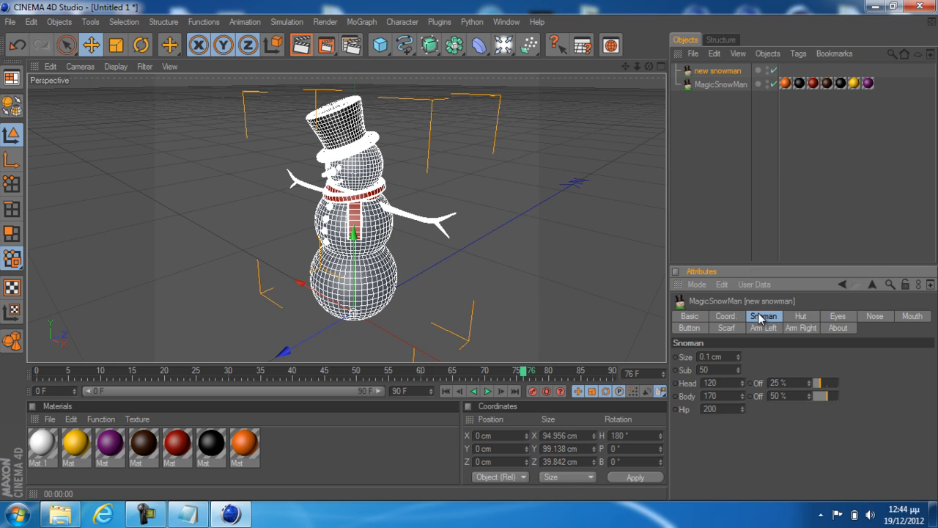
pyautogui.click(799, 317)
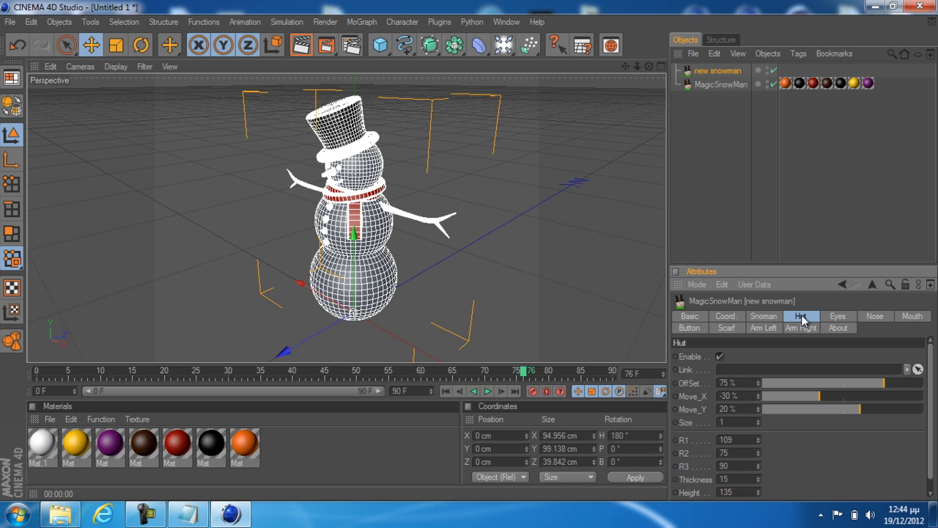
pyautogui.click(833, 318)
pyautogui.click(810, 321)
pyautogui.click(834, 319)
pyautogui.click(912, 318)
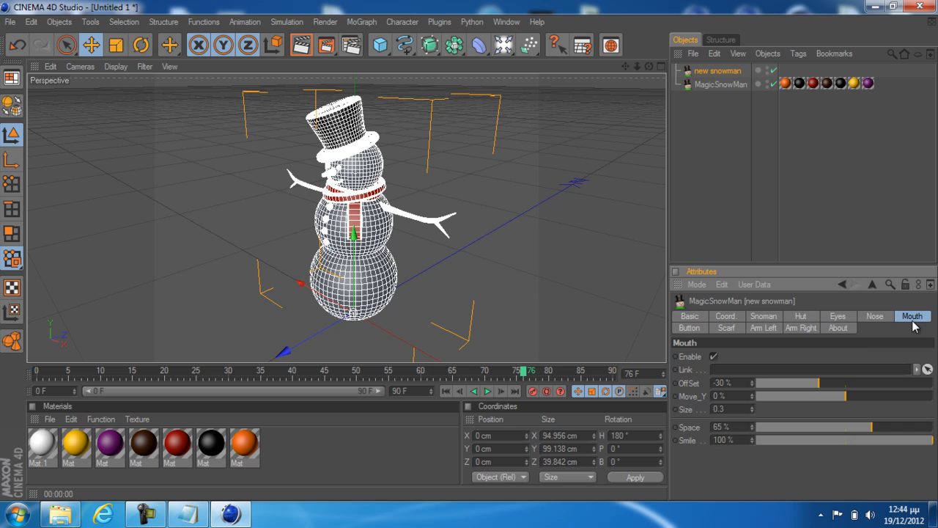
pyautogui.click(802, 327)
pyautogui.click(801, 317)
pyautogui.click(802, 328)
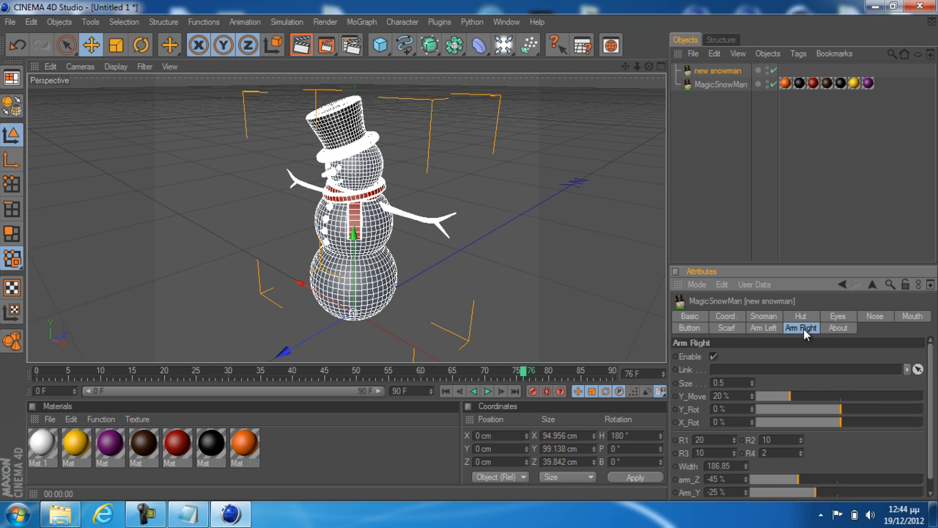
# Try lowering the right arm's Y_Move to 0 %, undo it, and keep the current Windows color scheme without further prompts
pyautogui.moveTo(791, 395); pyautogui.dragTo(759, 409)
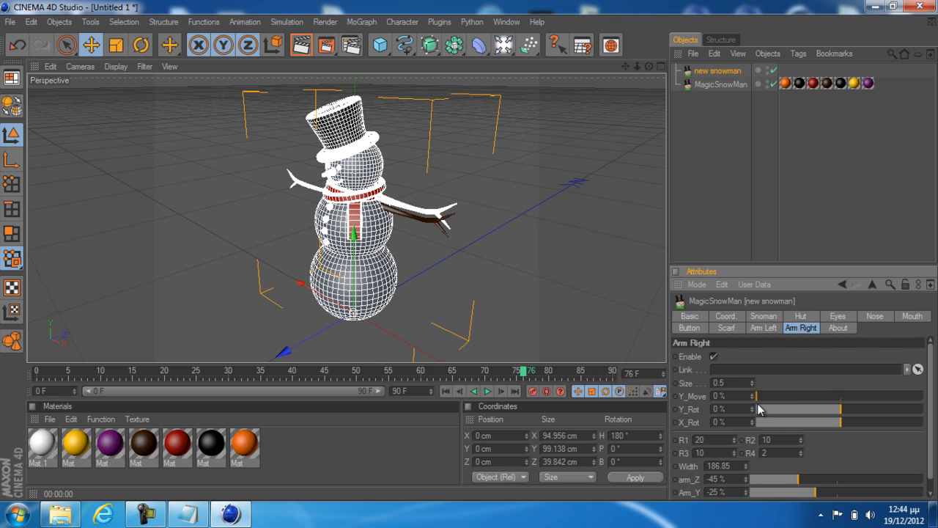
pyautogui.hotkey('ctrl', 'z')
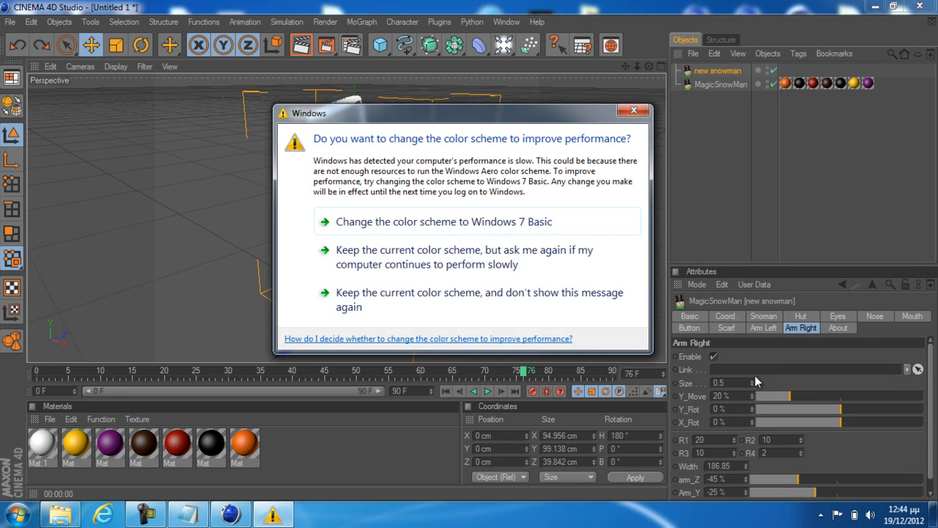
pyautogui.click(388, 299)
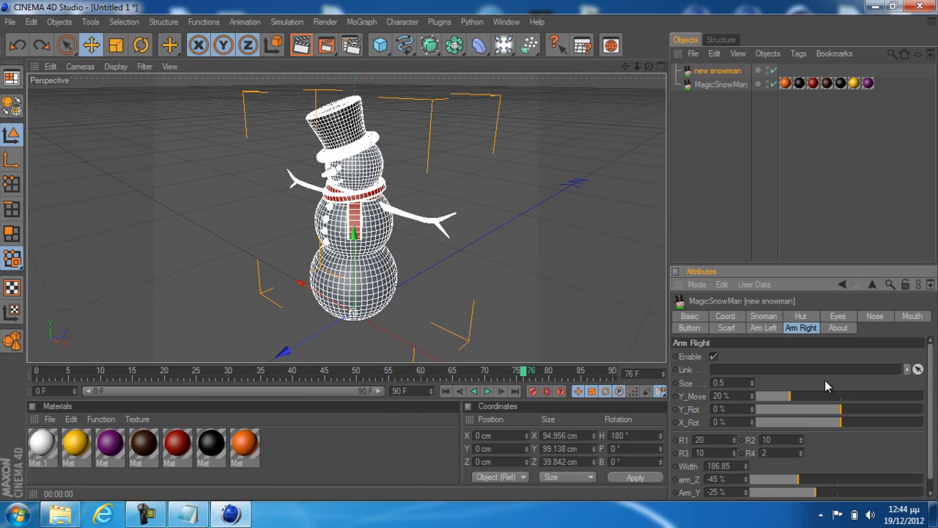
# Disable the hat, eyes, nose and mouth of the "new snowman" object
pyautogui.click(801, 317)
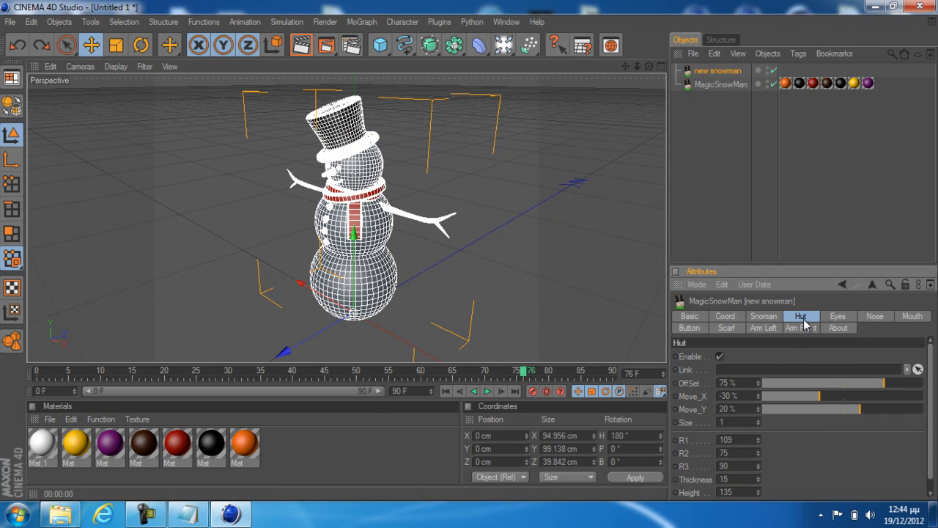
pyautogui.click(719, 356)
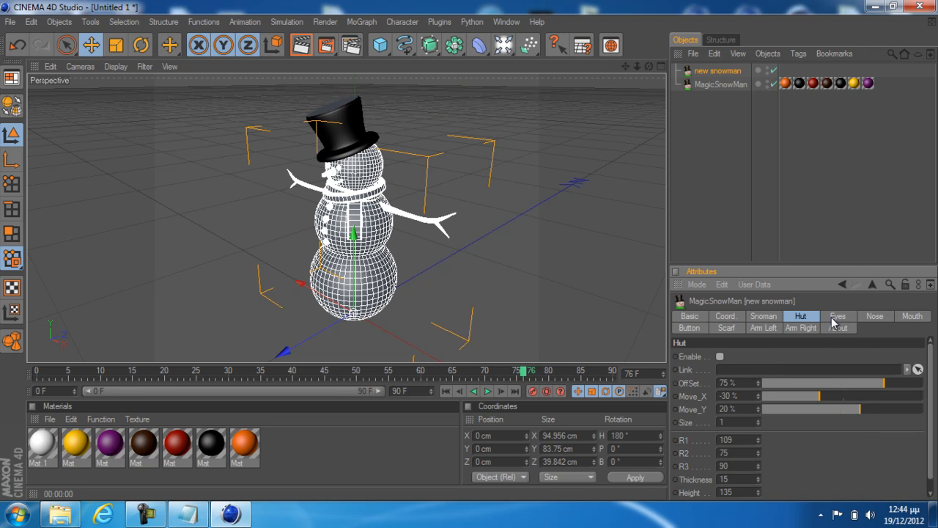
pyautogui.click(835, 318)
pyautogui.click(714, 356)
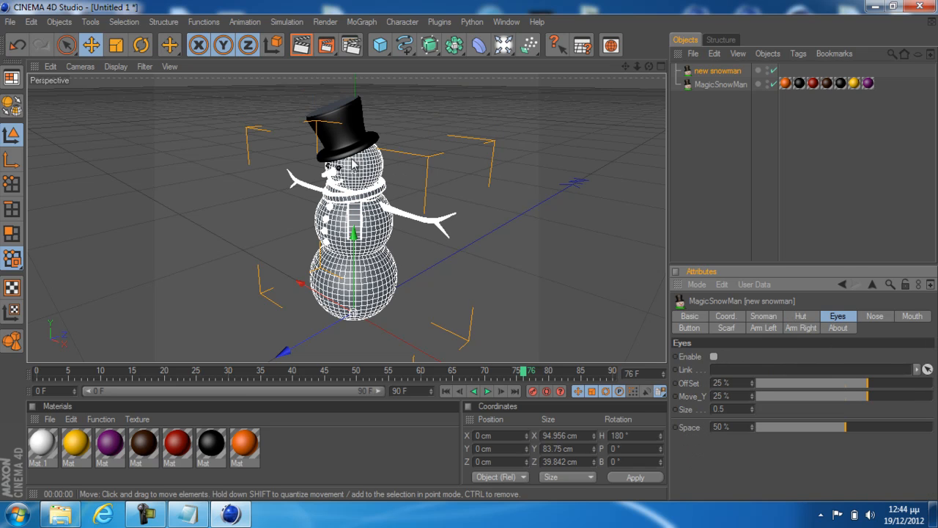
pyautogui.click(873, 316)
pyautogui.click(715, 356)
pyautogui.click(912, 316)
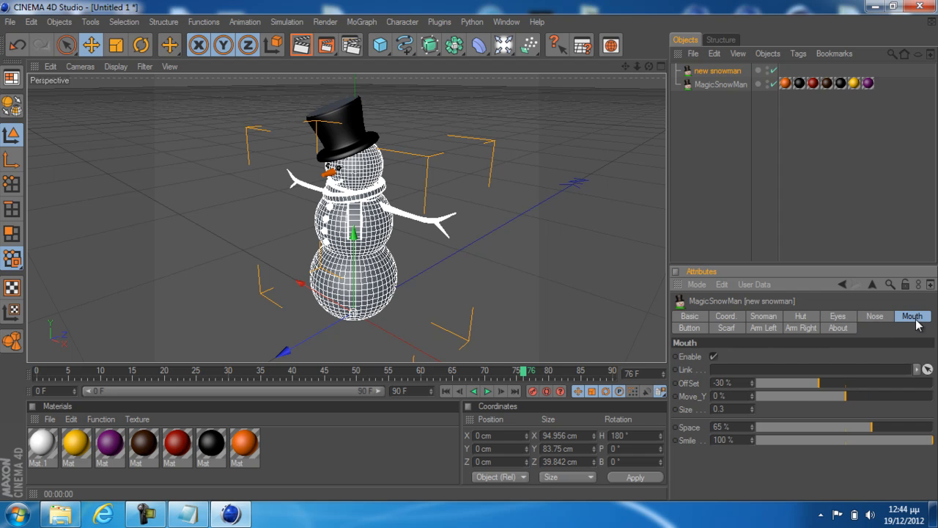
pyautogui.click(715, 357)
# Disable the buttons, scarf and both arms of the "new snowman" object, leaving only its body, and deselect it
pyautogui.click(690, 328)
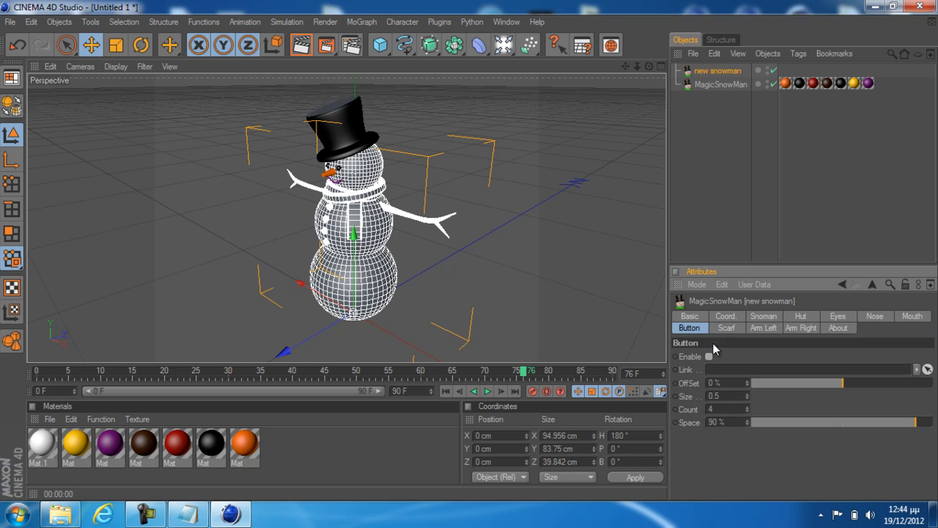
pyautogui.click(709, 357)
pyautogui.click(726, 327)
pyautogui.click(709, 355)
pyautogui.click(763, 327)
pyautogui.click(787, 330)
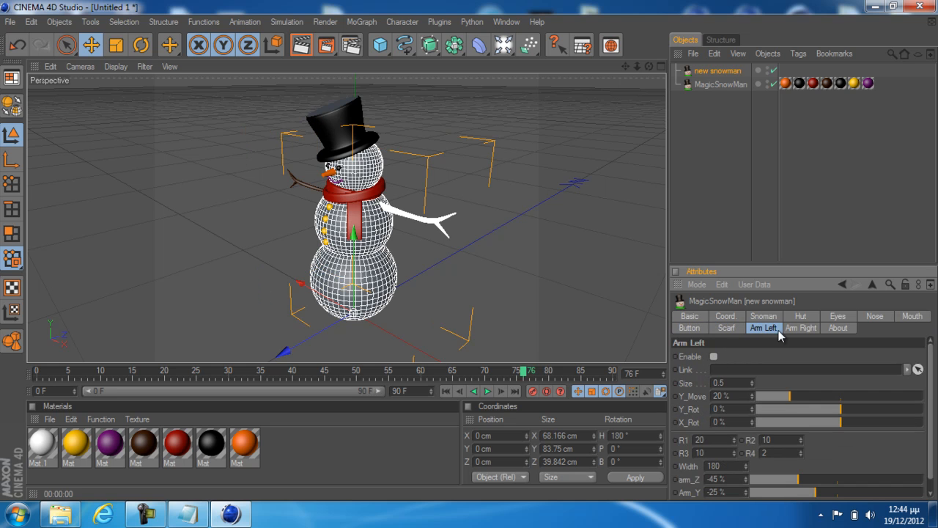
pyautogui.click(834, 328)
pyautogui.click(514, 311)
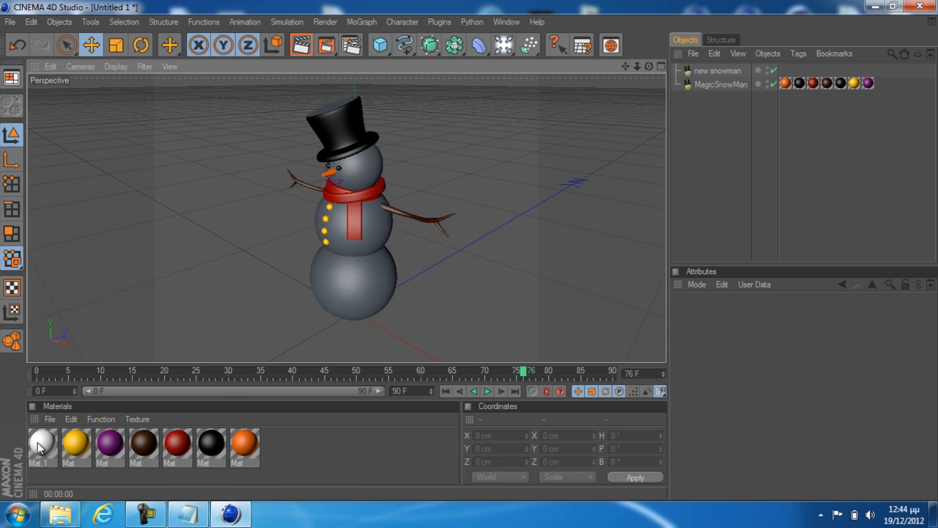
# Apply the white material Mat.1 to the "new snowman" object and render the active view to check it
pyautogui.moveTo(39, 446); pyautogui.dragTo(730, 72)
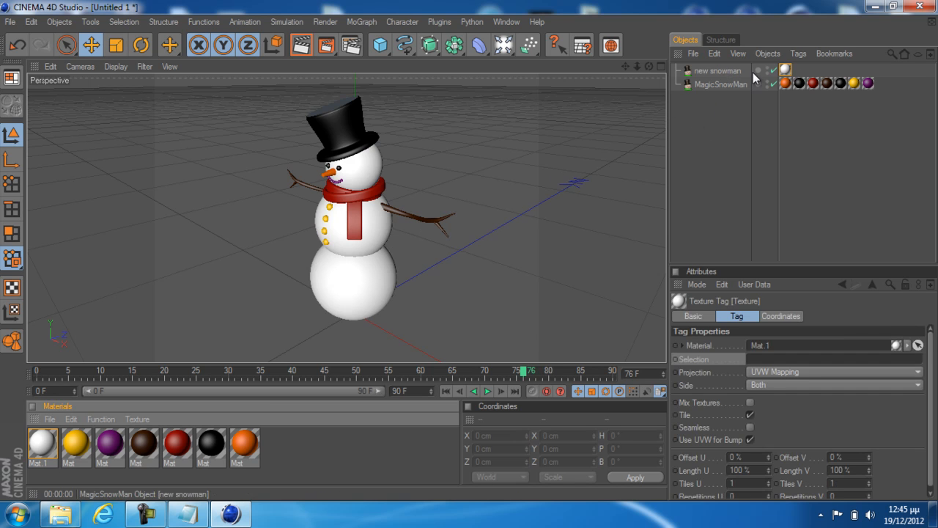
pyautogui.click(301, 47)
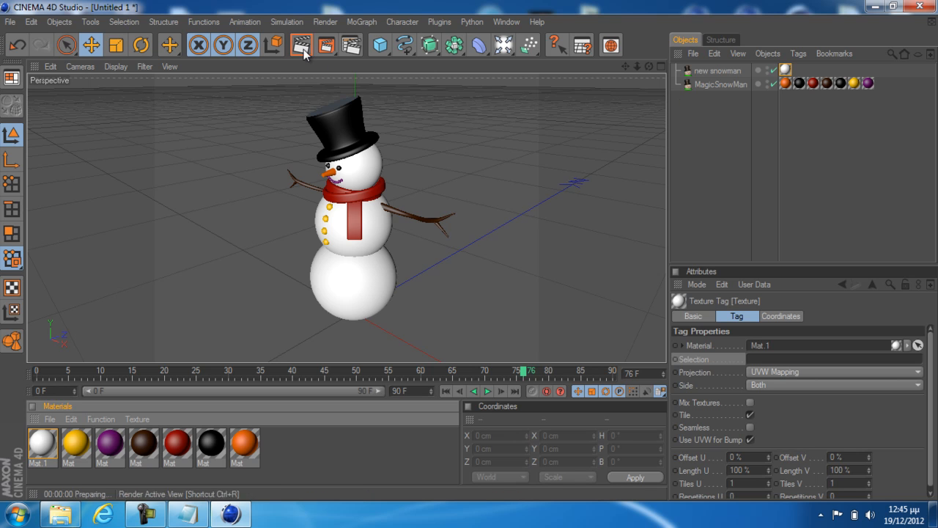
pyautogui.click(486, 163)
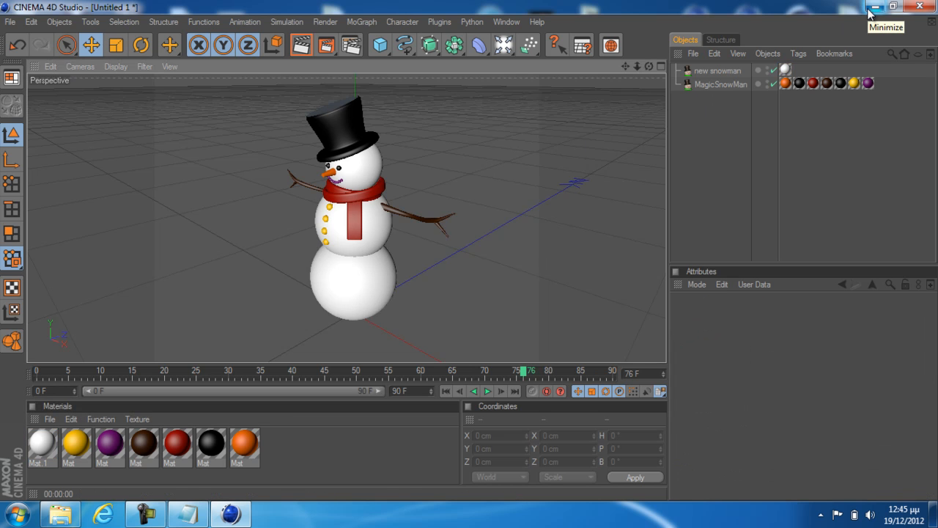
pyautogui.click(145, 513)
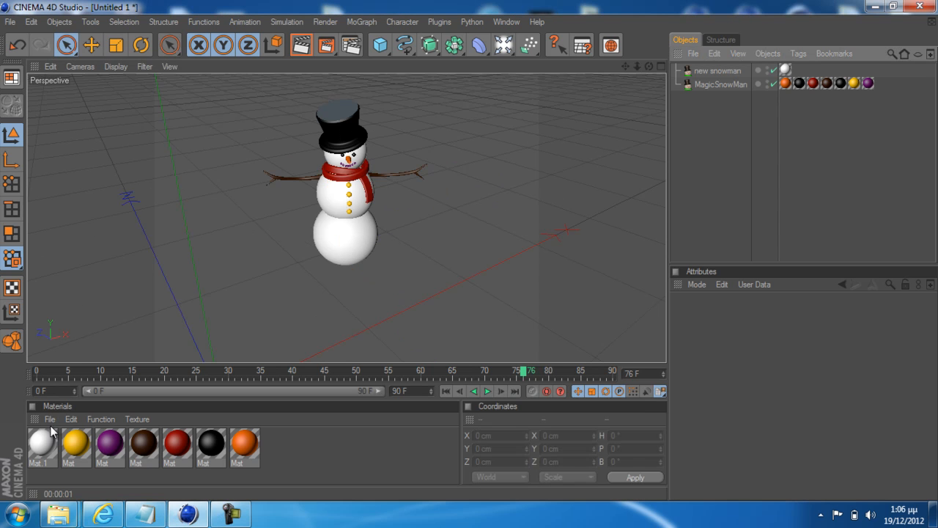
pyautogui.click(227, 517)
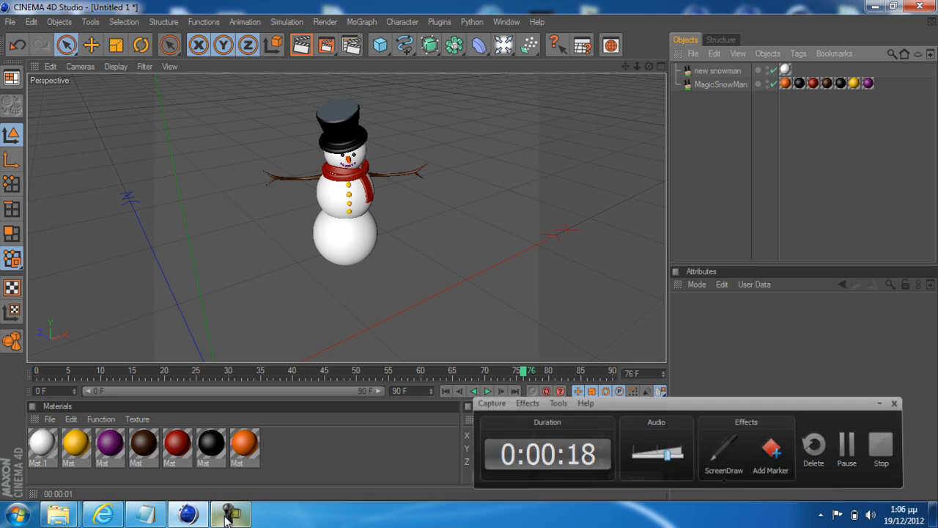
pyautogui.click(227, 517)
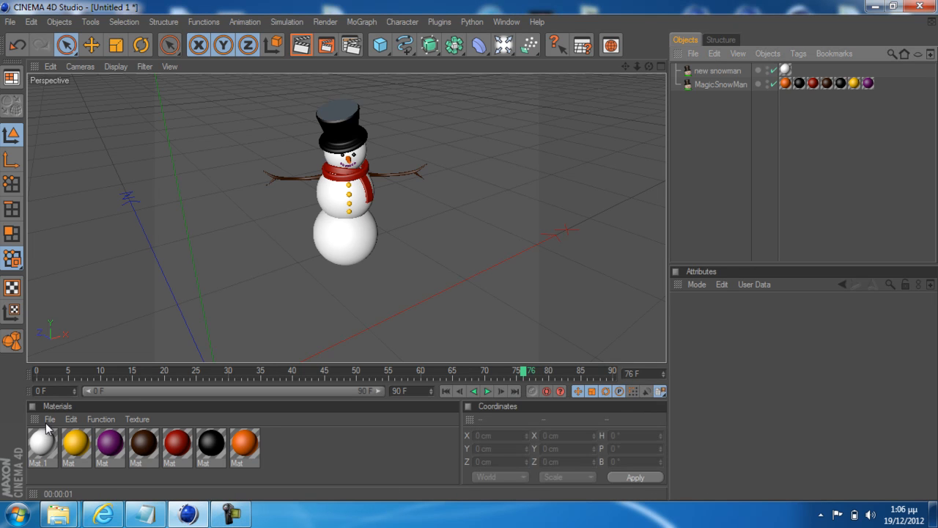
# Add a MoText object to the scene and set its text to "Merry"
pyautogui.click(369, 23)
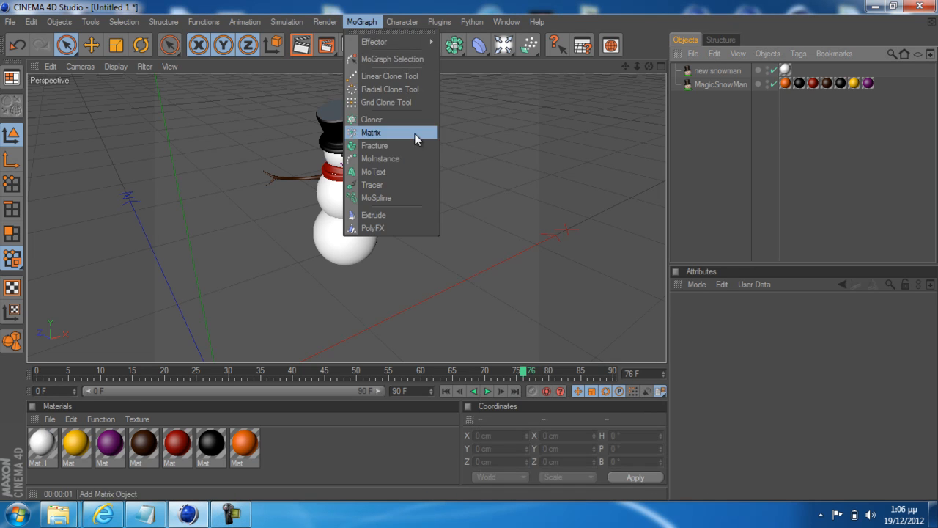
pyautogui.click(391, 173)
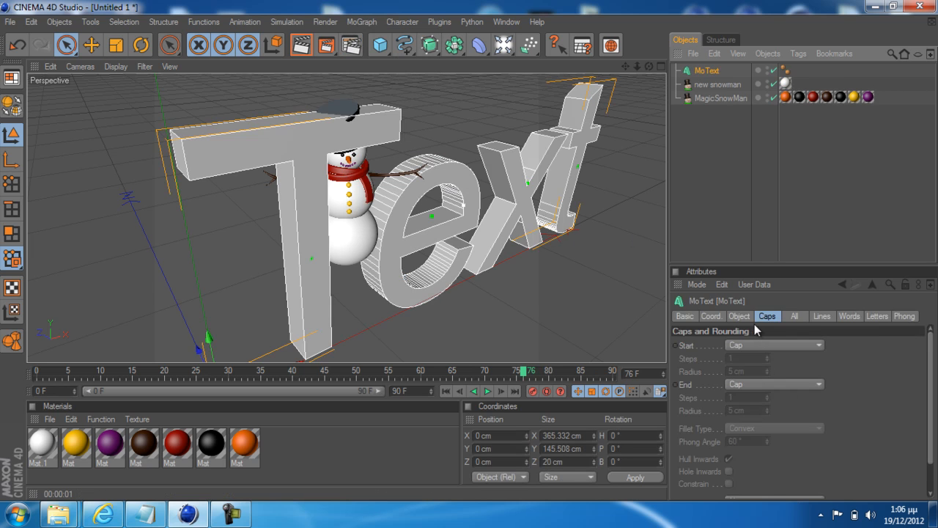
pyautogui.click(740, 316)
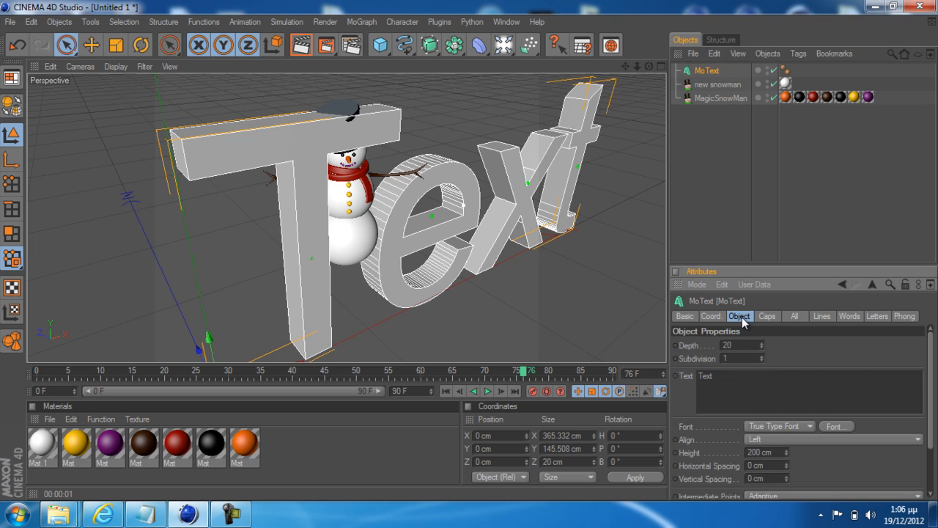
pyautogui.moveTo(722, 375); pyautogui.dragTo(683, 381)
pyautogui.write('Merry')
pyautogui.press('Return')
pyautogui.press('BackSpace')
pyautogui.click(710, 200)
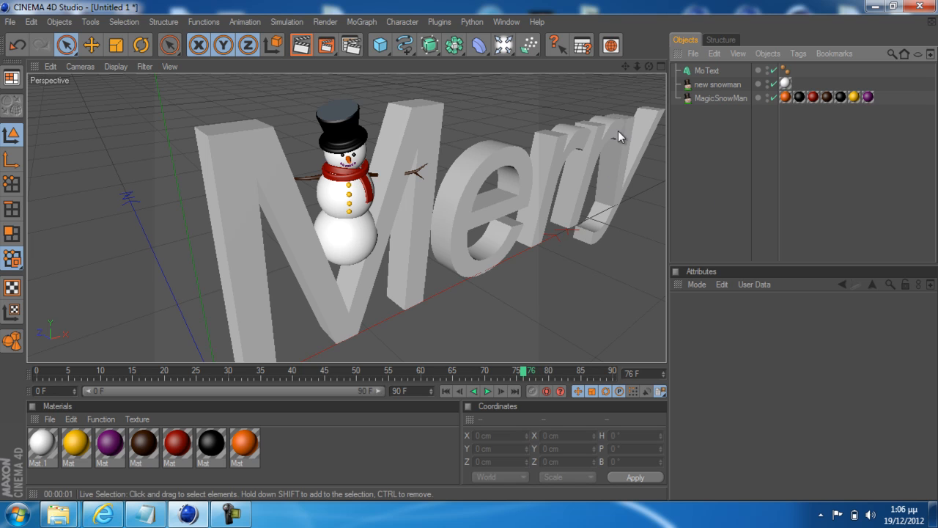
# Extend the MoText object's text to "Merry Christmas" and deselect it
pyautogui.scroll(-5, 490, 187)
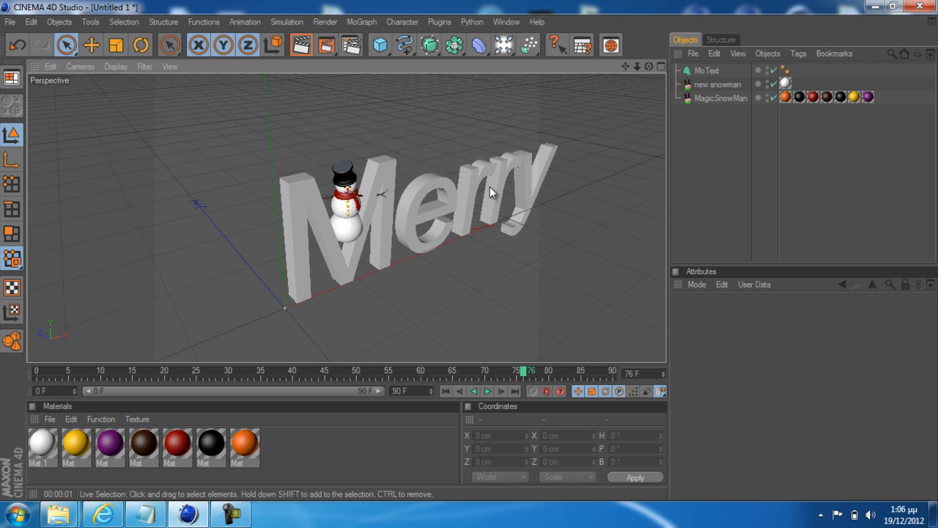
pyautogui.scroll(-2, 489, 186)
pyautogui.click(489, 186)
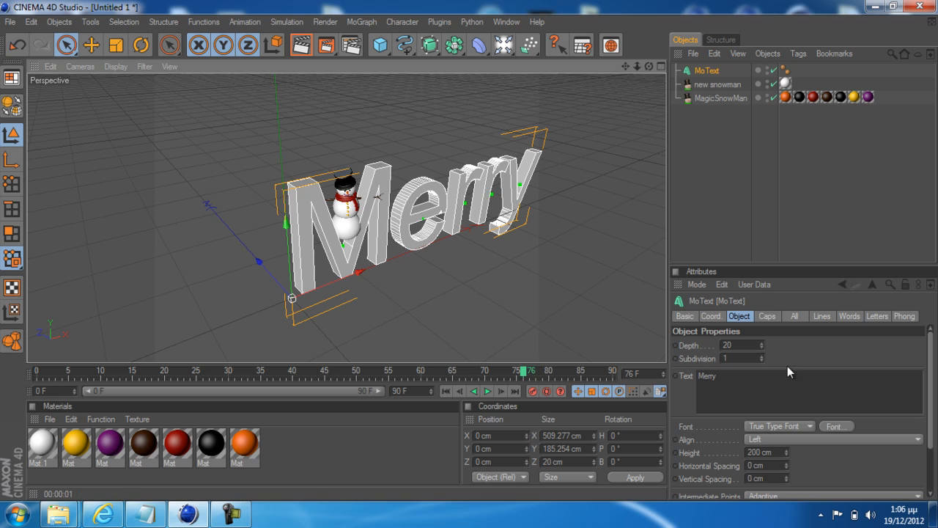
pyautogui.click(734, 375)
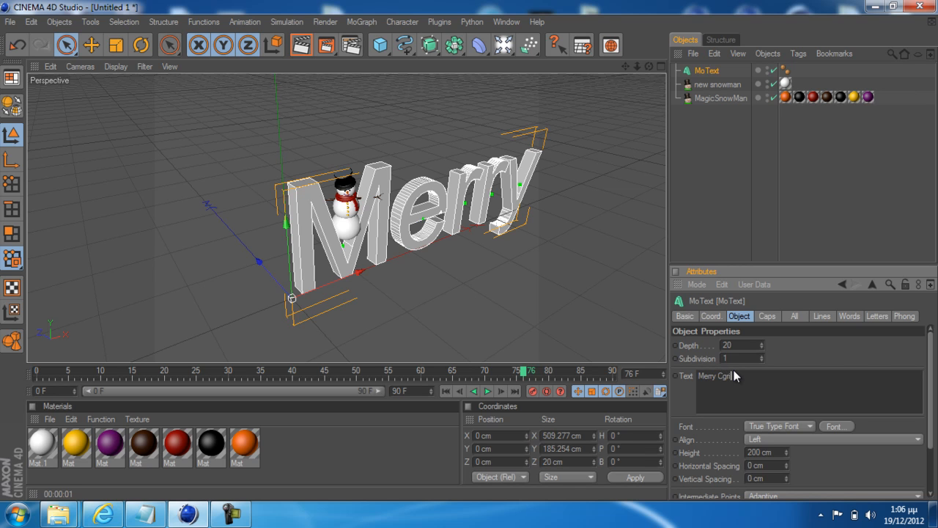
pyautogui.write('Cgristmas')
pyautogui.doubleClick(728, 379)
pyautogui.write('Christmas')
pyautogui.press('Return')
pyautogui.click(594, 307)
pyautogui.scroll(-3, 412, 175)
pyautogui.scroll(-1, 412, 174)
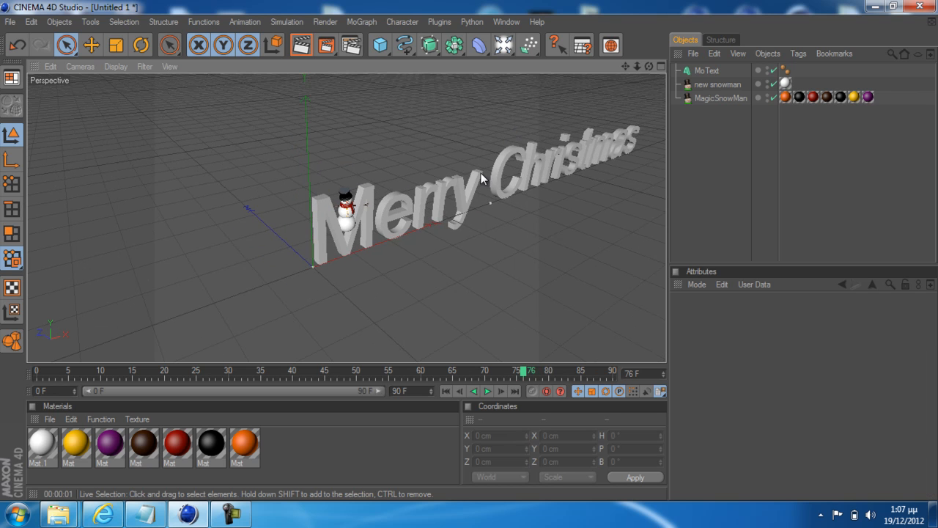
# Select the MoText object and remove the word "Christmas" so that its text reads only "Merry"
pyautogui.scroll(1, 632, 215)
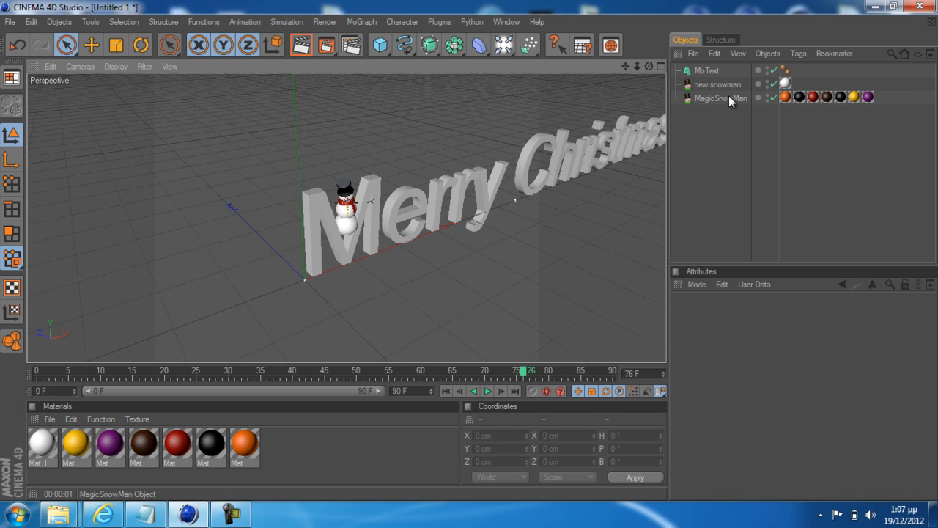
pyautogui.click(455, 200)
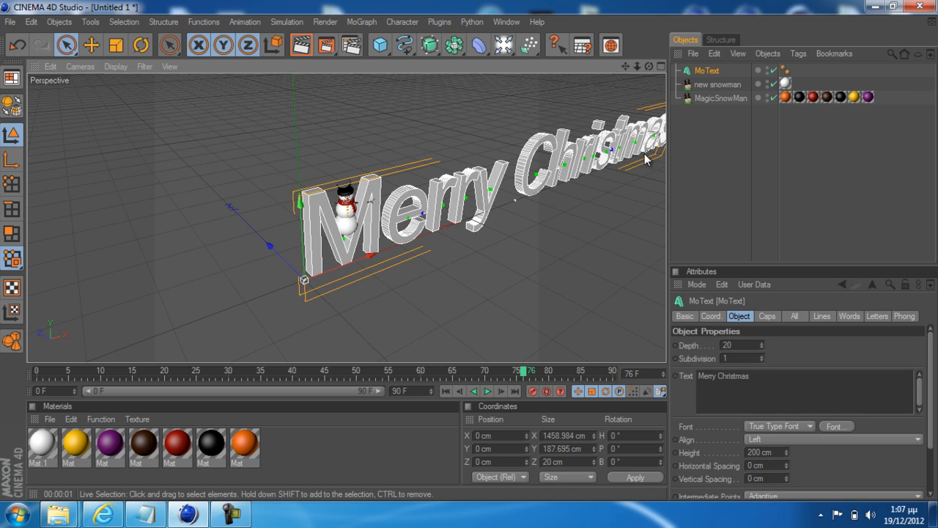
pyautogui.click(719, 377)
pyautogui.moveTo(718, 378)
pyautogui.mouseDown()
pyautogui.moveTo(761, 377)
pyautogui.moveTo(722, 379)
pyautogui.mouseUp()
pyautogui.click(765, 381)
pyautogui.press('BackSpace')
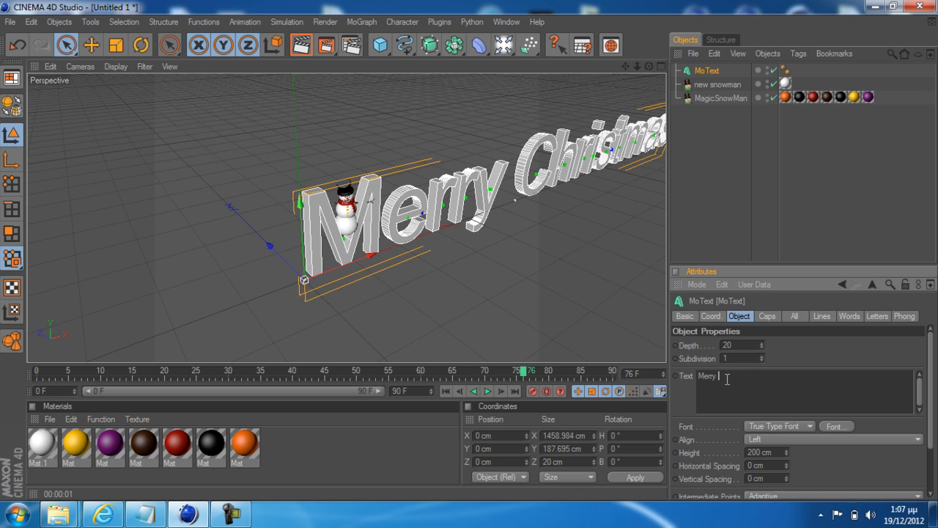
pyautogui.press('BackSpace')
# Set the extrusion depth of the "Merry" MoText object to 40
pyautogui.moveTo(748, 344); pyautogui.dragTo(696, 340)
pyautogui.write('30')
pyautogui.press('Return')
pyautogui.moveTo(739, 345); pyautogui.dragTo(709, 344)
pyautogui.write('40')
pyautogui.press('Return')
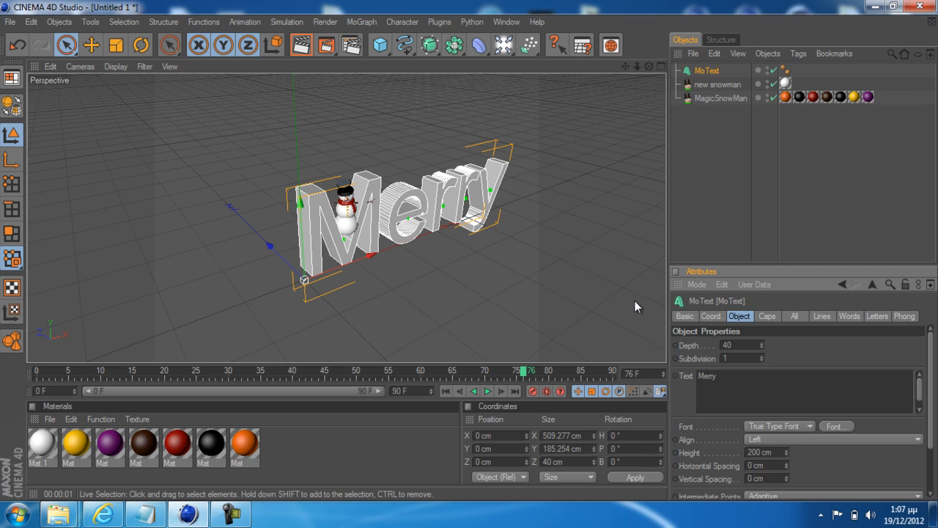
# Set the height of the "Merry" MoText object to 100 cm
pyautogui.moveTo(770, 452); pyautogui.dragTo(727, 451)
pyautogui.write('100')
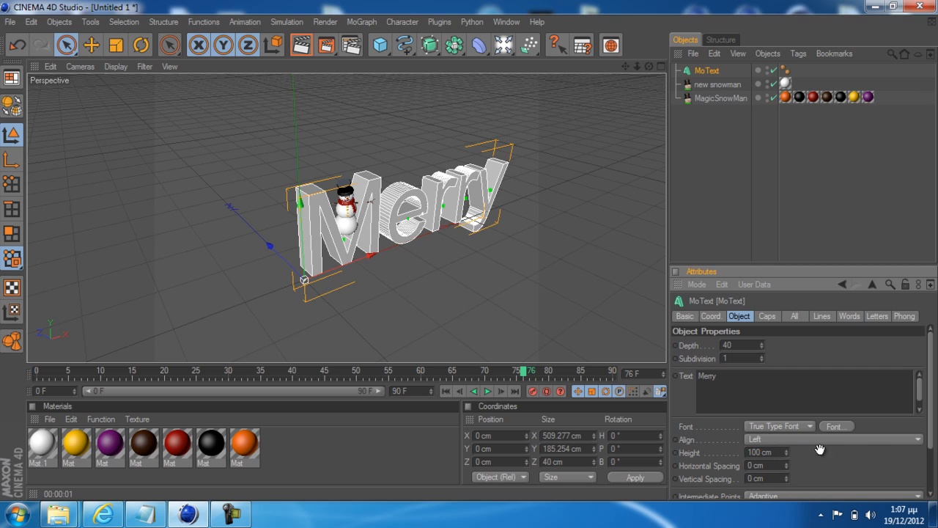
pyautogui.press('Return')
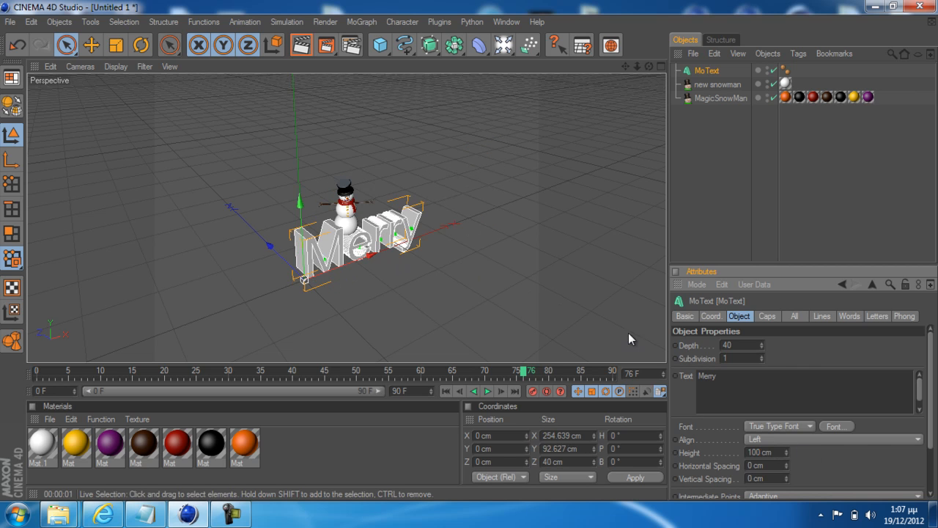
# Set the extrusion depth of the "Merry" MoText object to 30 and reduce it further to 25
pyautogui.click(718, 345)
pyautogui.write('30')
pyautogui.press('Return')
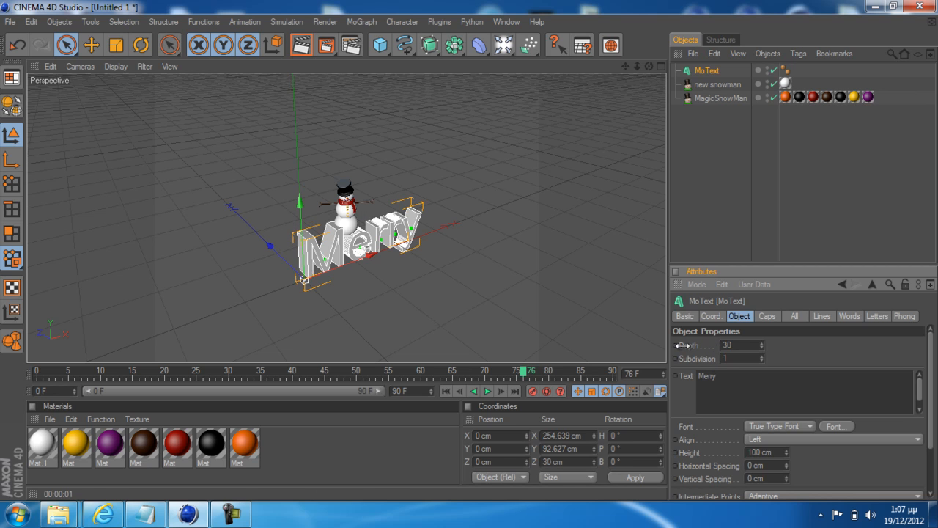
pyautogui.doubleClick(727, 345)
pyautogui.write('25')
pyautogui.press('Return')
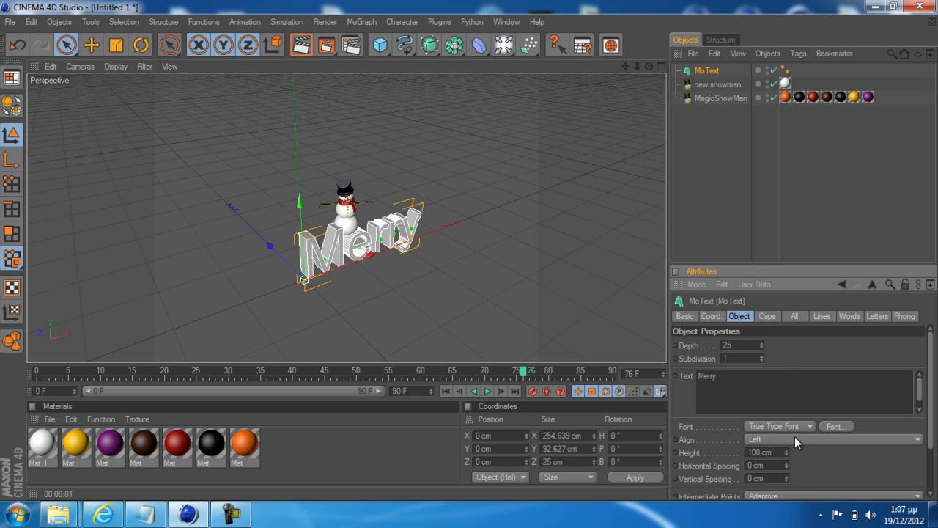
# Change the font of the "Merry" MoText object to Gill Sans in the Condensed Ultra Bold style
pyautogui.click(834, 426)
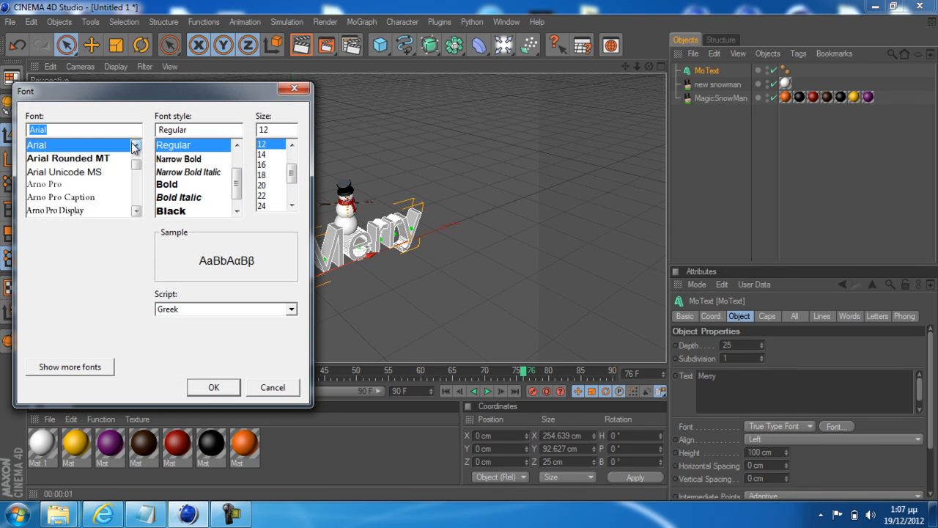
pyautogui.scroll(-2, 135, 170)
pyautogui.click(136, 210)
pyautogui.click(137, 213)
pyautogui.click(137, 212)
pyautogui.click(137, 212)
pyautogui.click(137, 213)
pyautogui.click(137, 212)
pyautogui.click(137, 212)
pyautogui.click(137, 212)
pyautogui.click(137, 213)
pyautogui.click(137, 213)
pyautogui.click(137, 212)
pyautogui.click(137, 212)
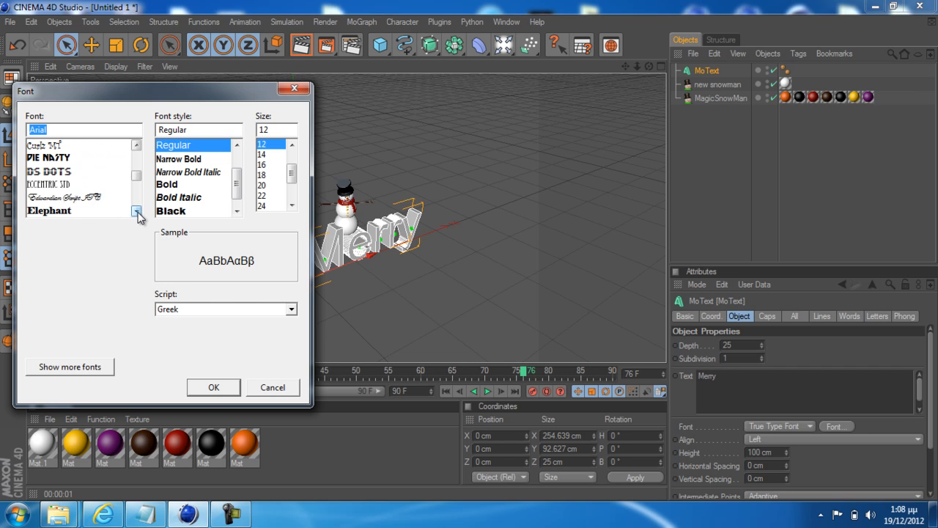
pyautogui.click(137, 212)
pyautogui.click(137, 213)
pyautogui.click(137, 213)
pyautogui.click(137, 213)
pyautogui.click(137, 213)
pyautogui.click(138, 213)
pyautogui.click(137, 213)
pyautogui.click(138, 213)
pyautogui.click(137, 213)
pyautogui.click(137, 213)
pyautogui.click(137, 213)
pyautogui.click(137, 213)
pyautogui.click(70, 158)
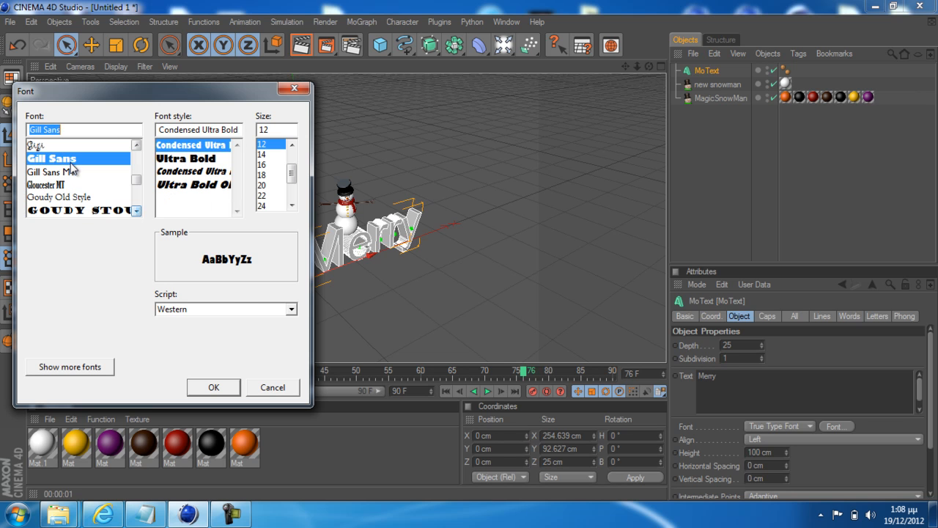
pyautogui.click(211, 386)
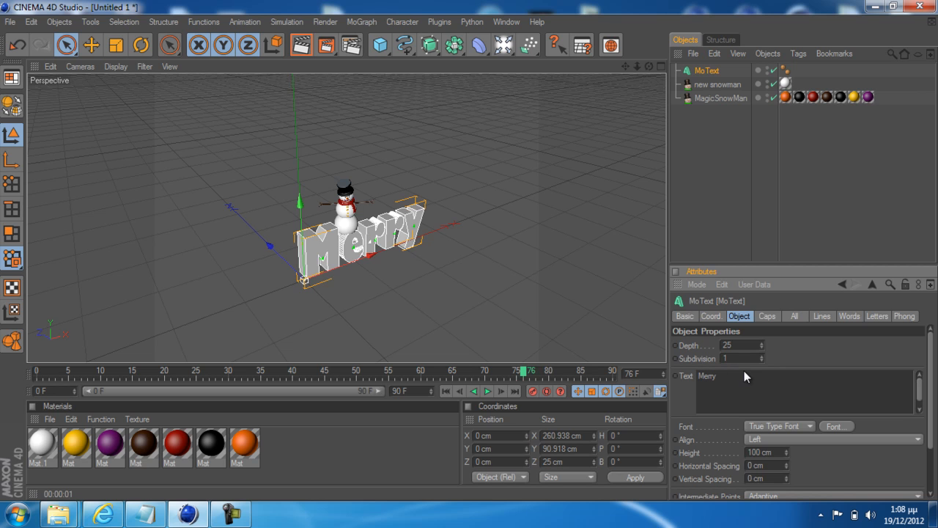
# Try the Fillet and Fillet Cap types on the start cap of the "Merry" text and undo these changes
pyautogui.scroll(5, 396, 247)
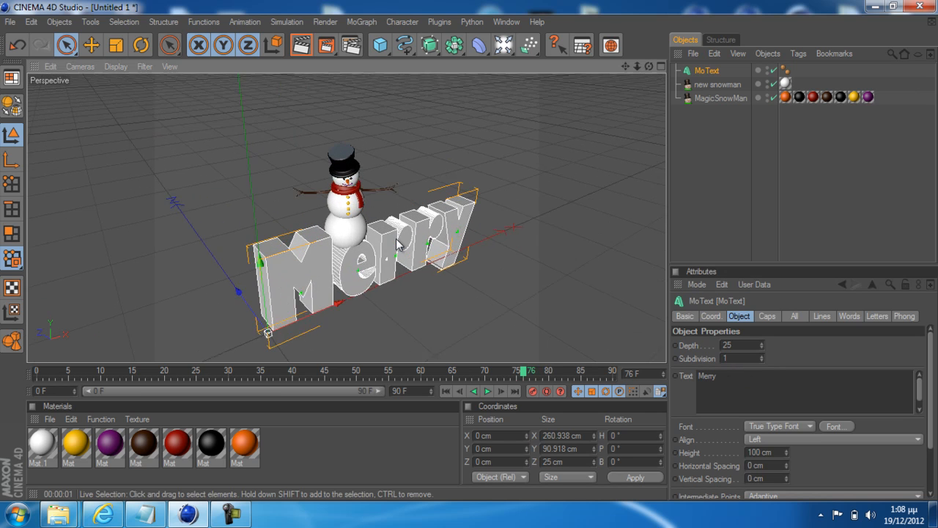
pyautogui.scroll(-2, 398, 249)
pyautogui.click(767, 316)
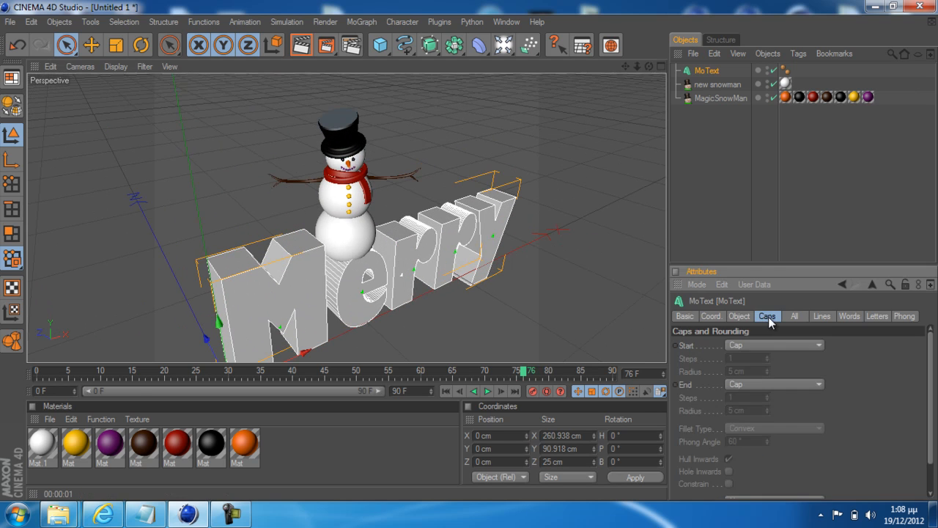
pyautogui.click(775, 344)
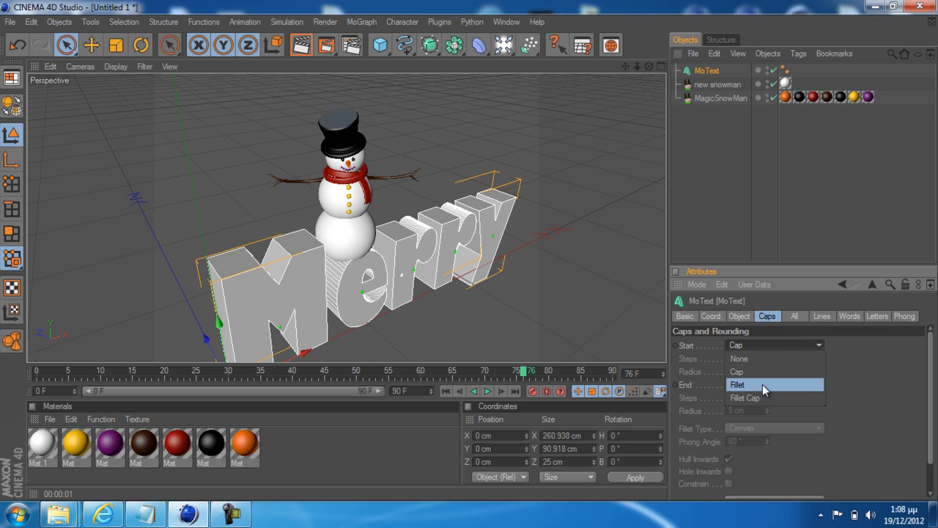
pyautogui.click(762, 386)
pyautogui.click(773, 346)
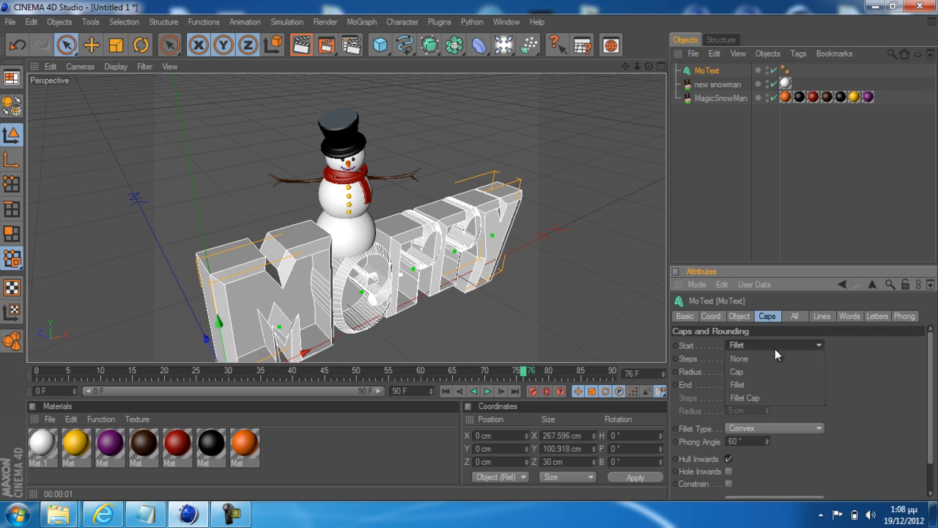
pyautogui.click(765, 394)
pyautogui.click(789, 345)
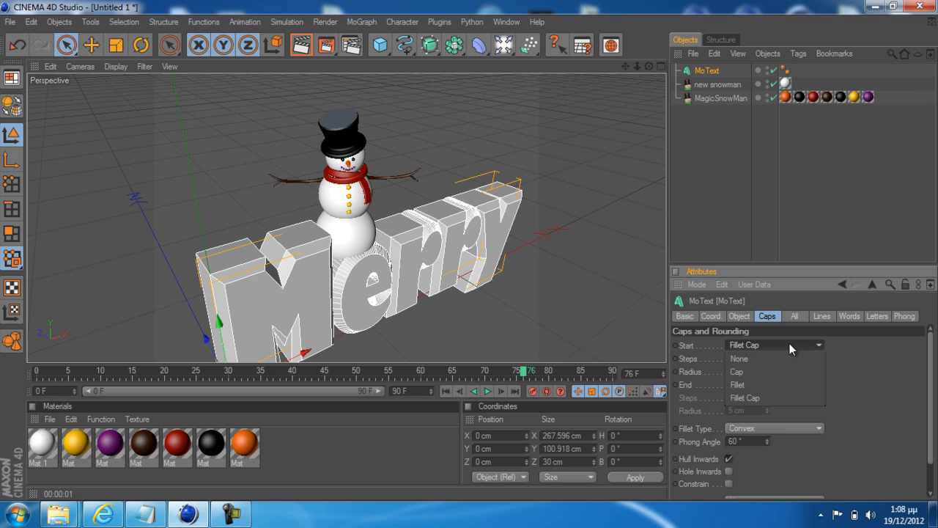
pyautogui.click(768, 389)
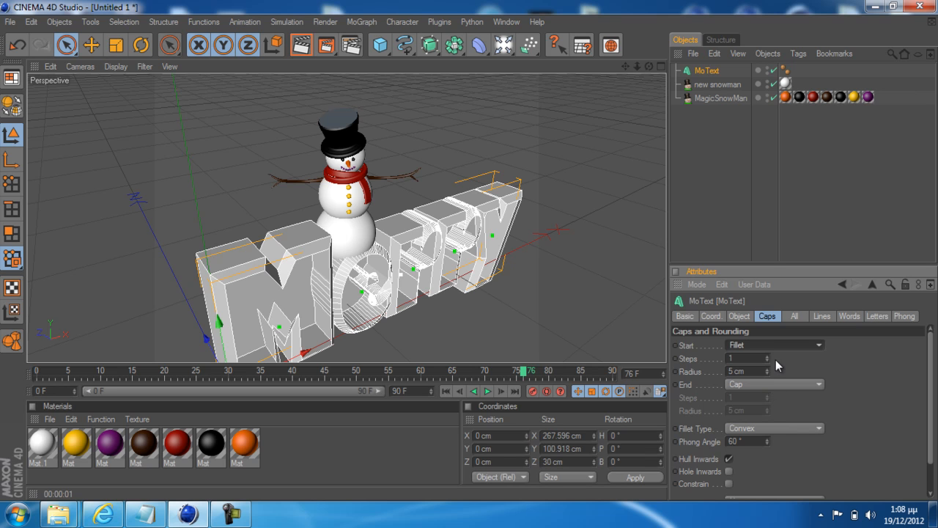
pyautogui.hotkey('ctrl', 'z')
pyautogui.hotkey('ctrl', 'z')
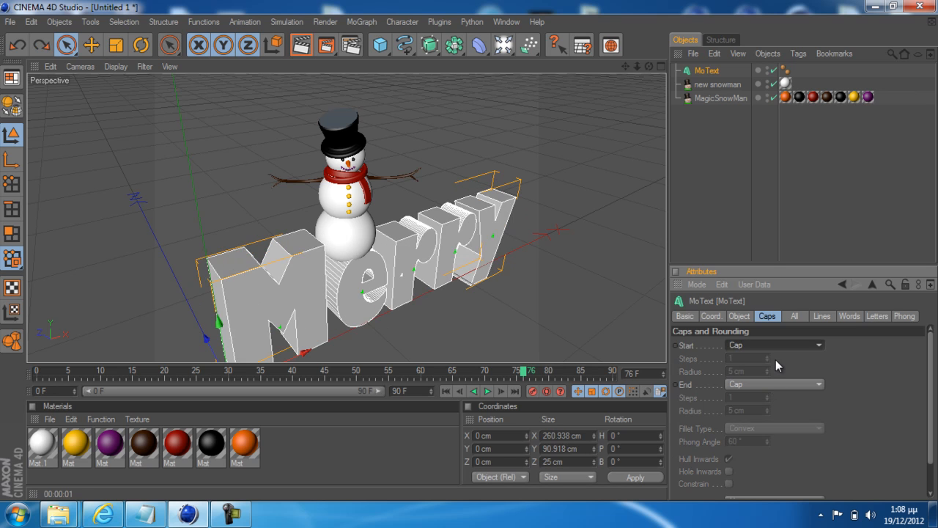
# Duplicate the "Merry" MoText object by copying and pasting it
pyautogui.click(708, 71)
pyautogui.hotkey('ctrl', 'c')
pyautogui.hotkey('ctrl', 'v')
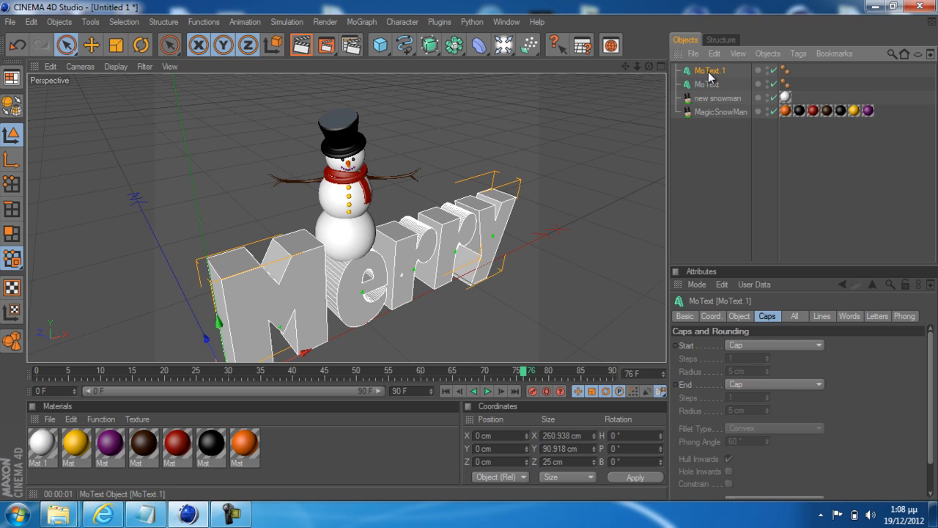
# Set both the start and end caps of the original MoText object to Fillet
pyautogui.click(708, 86)
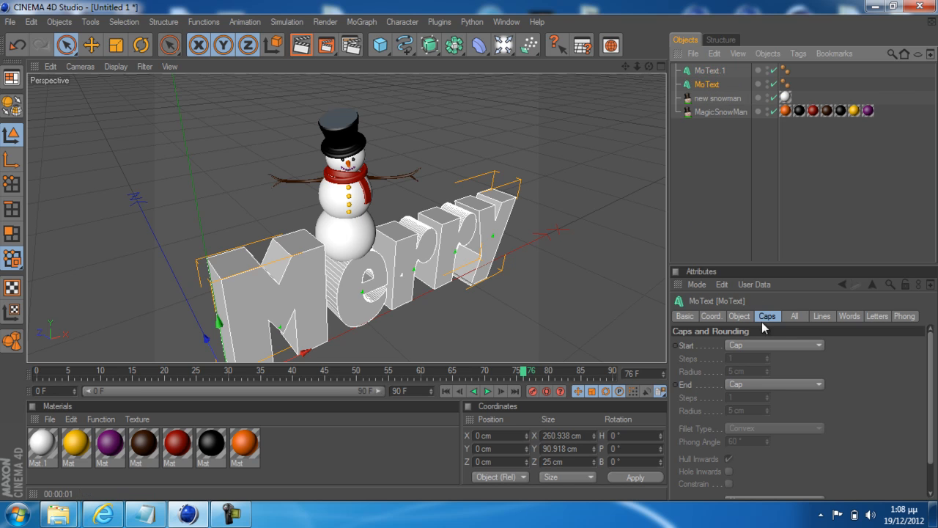
pyautogui.click(770, 344)
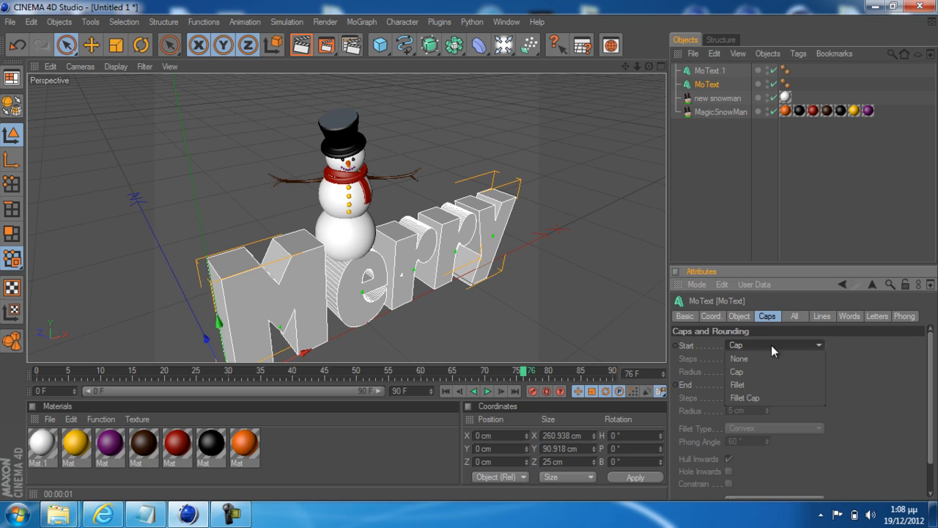
pyautogui.click(763, 386)
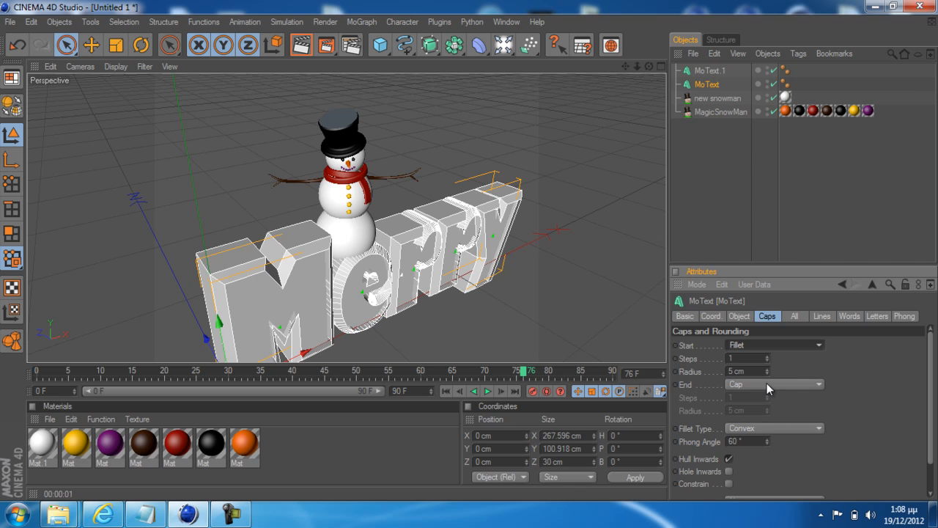
pyautogui.click(767, 385)
pyautogui.click(764, 424)
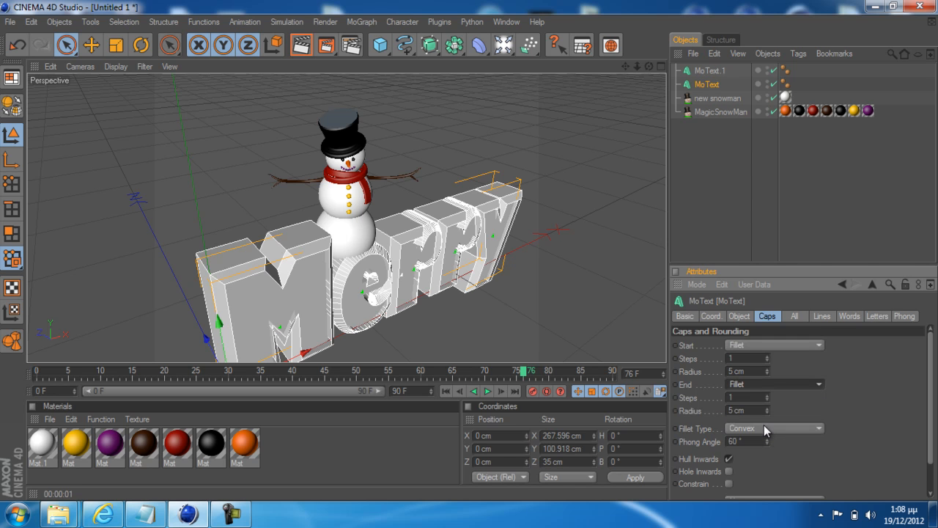
# Set the start and end fillets of the original MoText object to a 2 cm radius with 2 steps
pyautogui.click(767, 374)
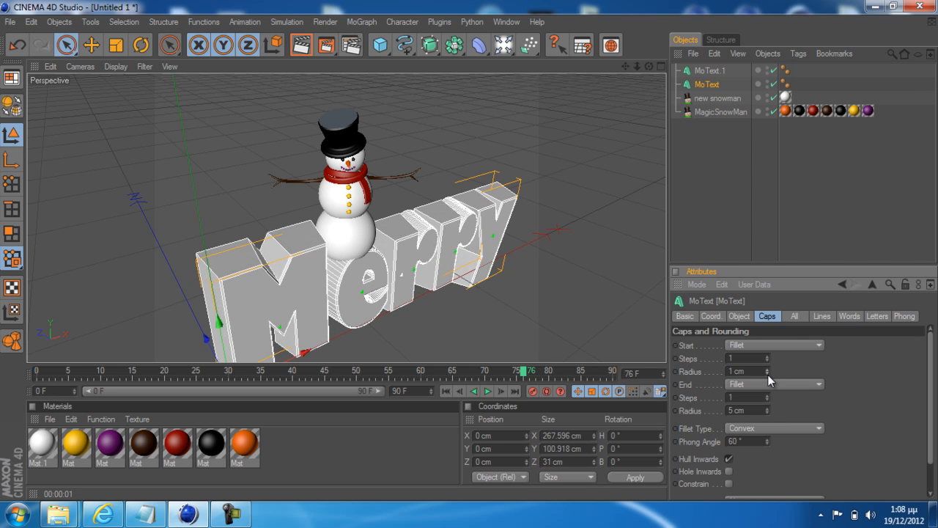
pyautogui.click(767, 369)
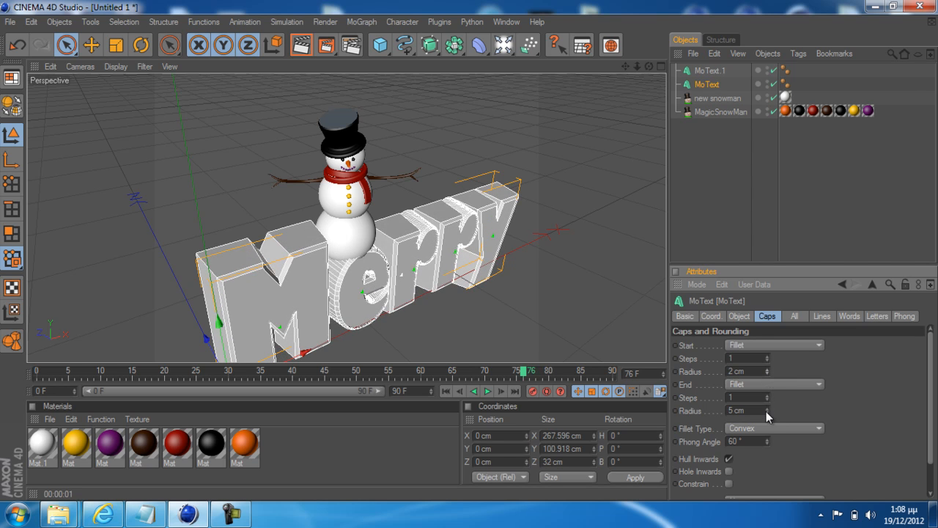
pyautogui.click(767, 412)
pyautogui.click(768, 412)
pyautogui.click(767, 412)
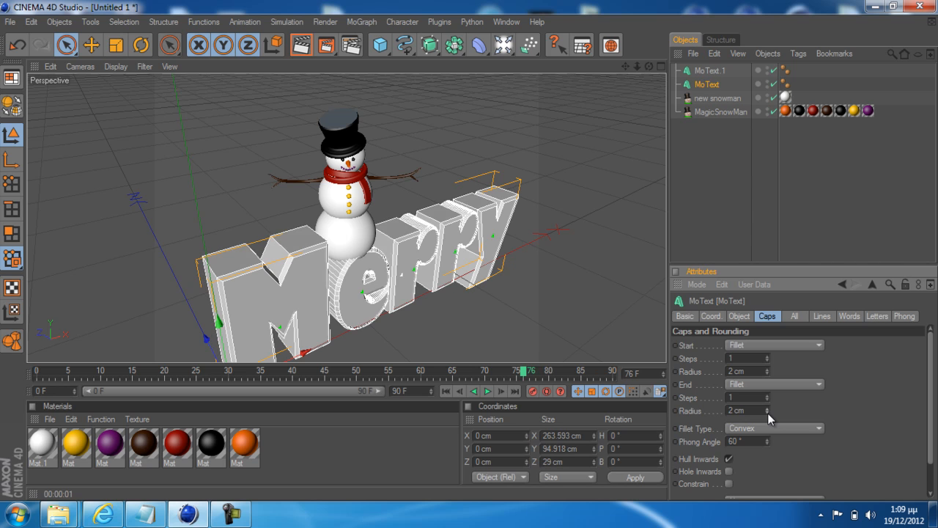
pyautogui.click(767, 395)
pyautogui.click(768, 357)
# Examine the rounded edges of the "Merry" letters up close, with all objects deselected
pyautogui.scroll(10, 381, 241)
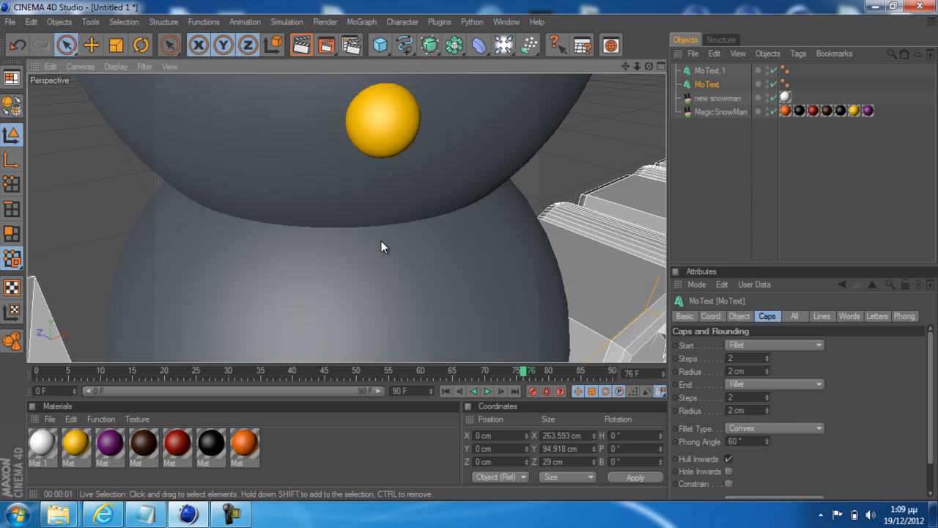
pyautogui.scroll(-8, 403, 267)
pyautogui.scroll(8, 407, 265)
pyautogui.scroll(-6, 506, 292)
pyautogui.scroll(3, 517, 276)
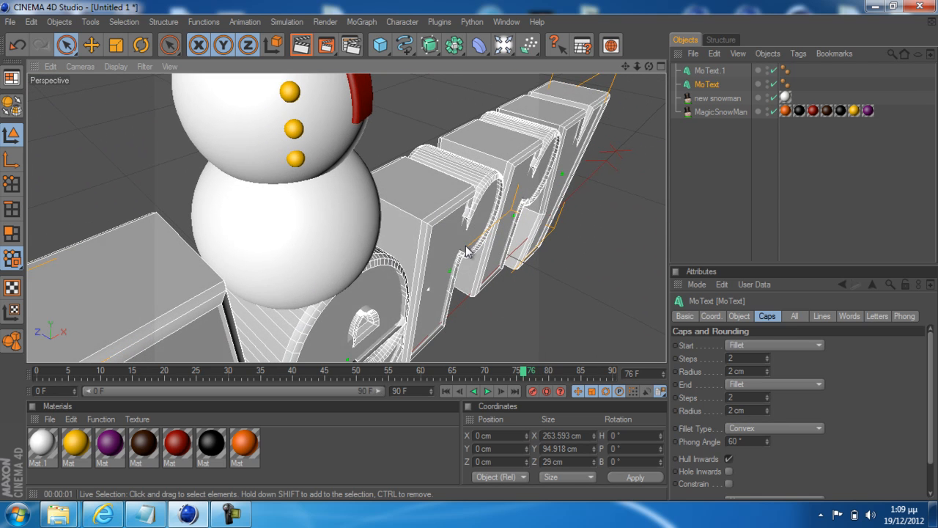
pyautogui.scroll(-3, 442, 213)
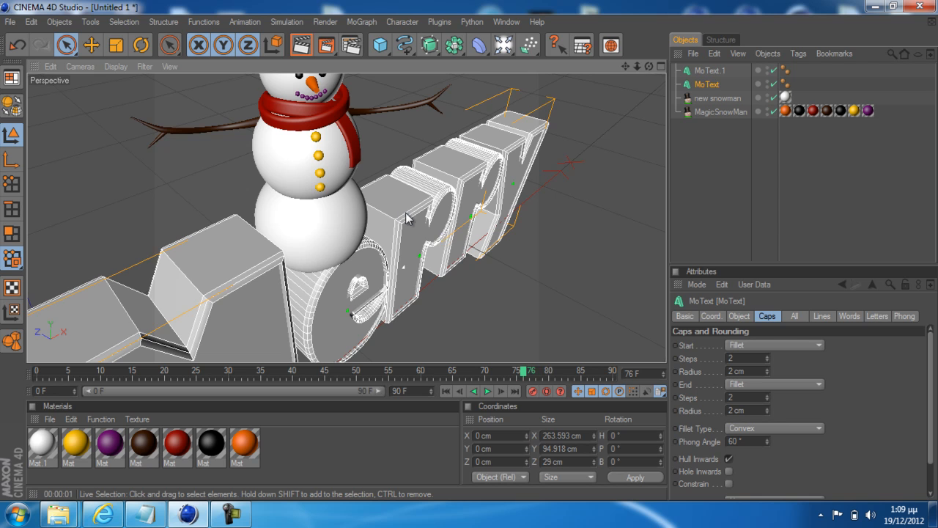
pyautogui.scroll(-3, 403, 226)
pyautogui.scroll(-3, 402, 227)
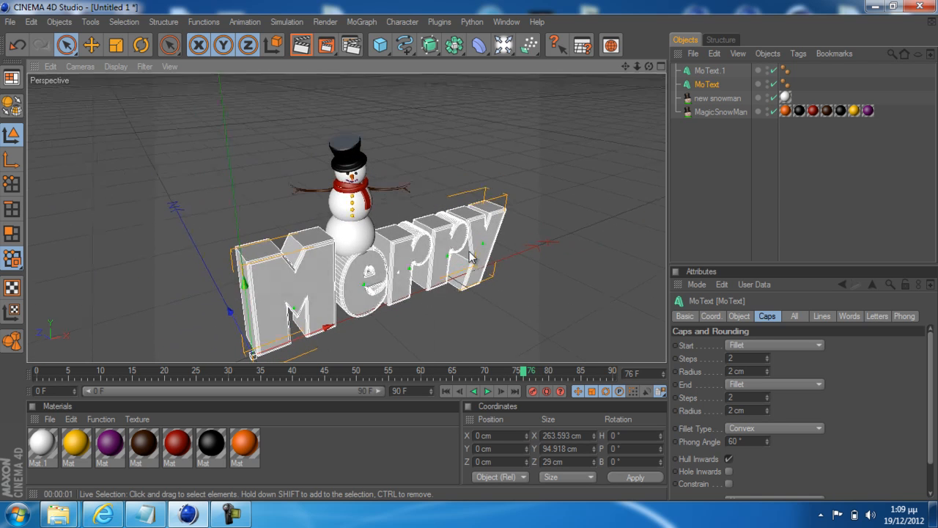
pyautogui.scroll(-2, 476, 275)
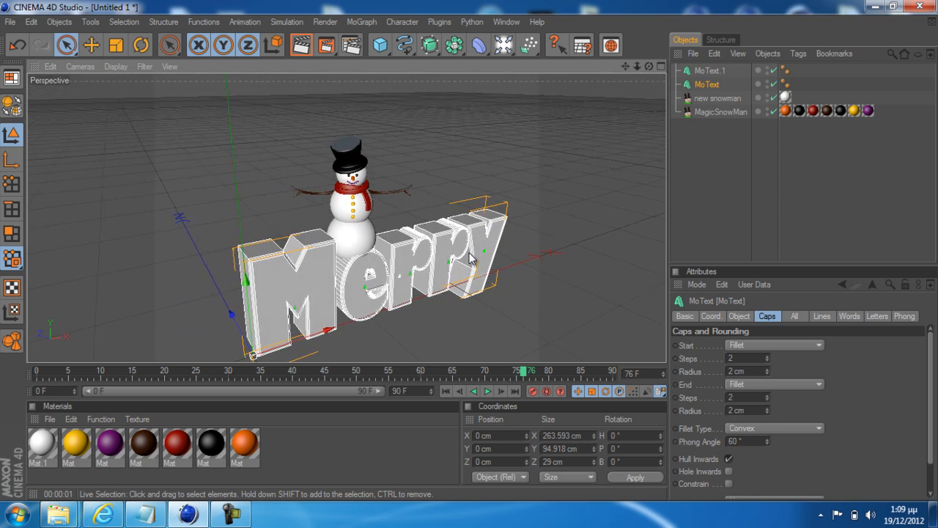
pyautogui.keyDown('ctrl'); pyautogui.click(708, 71); pyautogui.keyUp('ctrl')
pyautogui.click(695, 168)
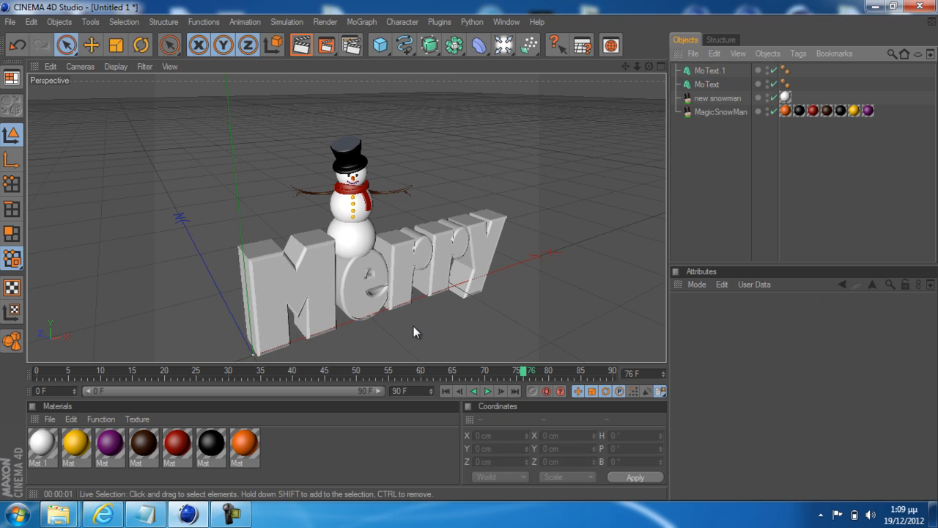
pyautogui.scroll(2, 413, 323)
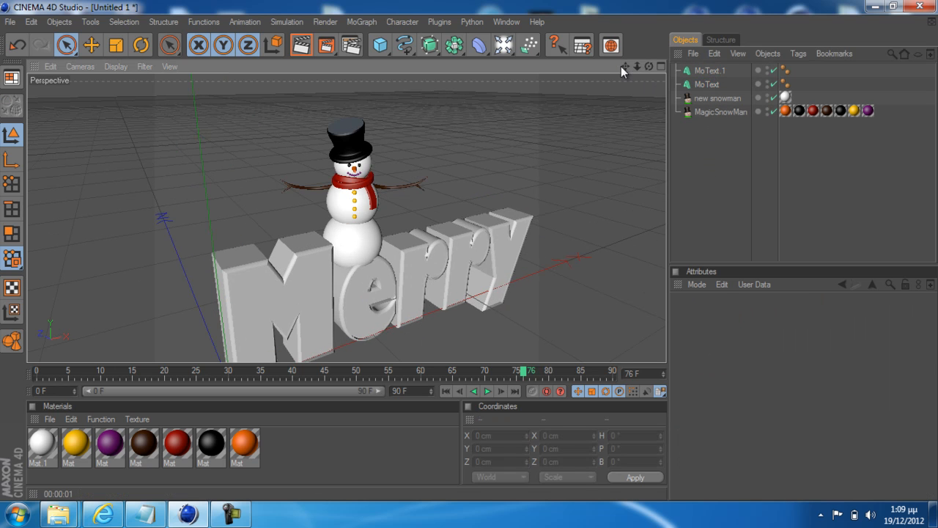
pyautogui.moveTo(623, 68); pyautogui.dragTo(470, 253)
# Create a new material and set its base color to pure red (R 255, G 0, B 0)
pyautogui.click(49, 419)
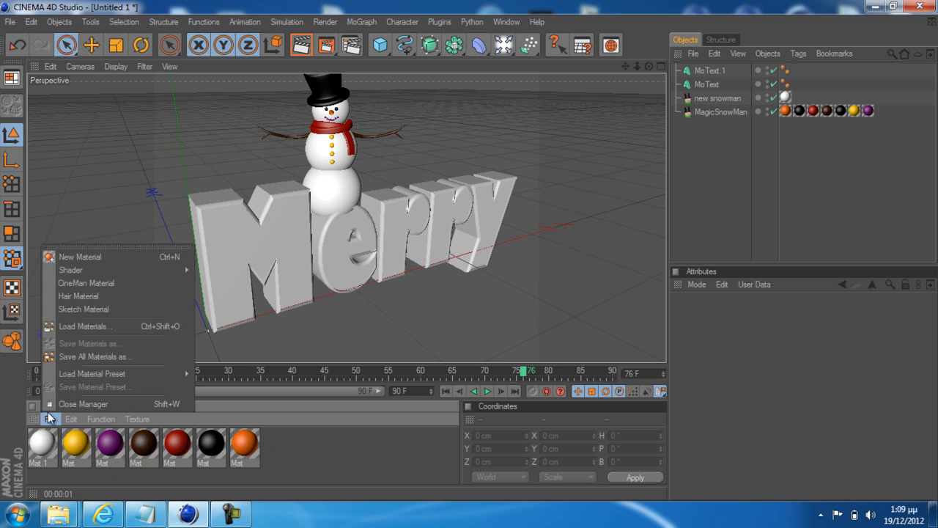
pyautogui.click(77, 257)
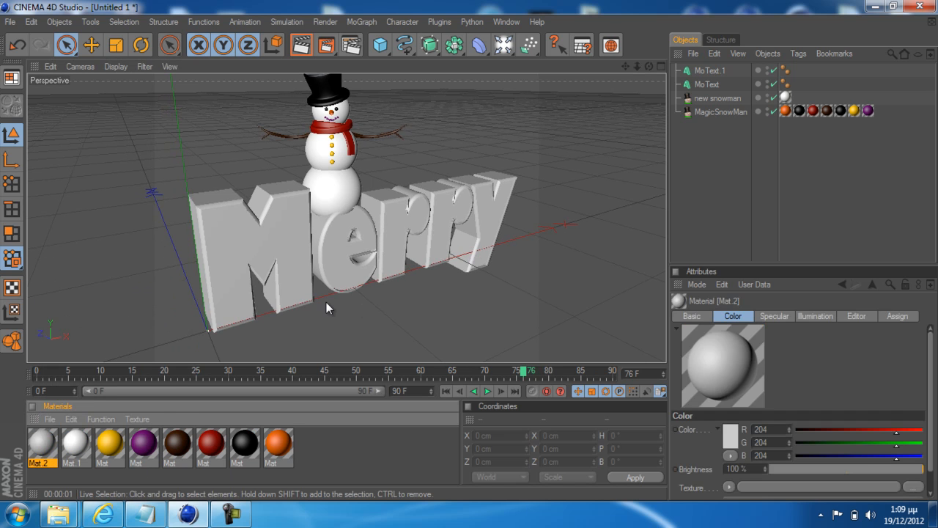
pyautogui.doubleClick(42, 441)
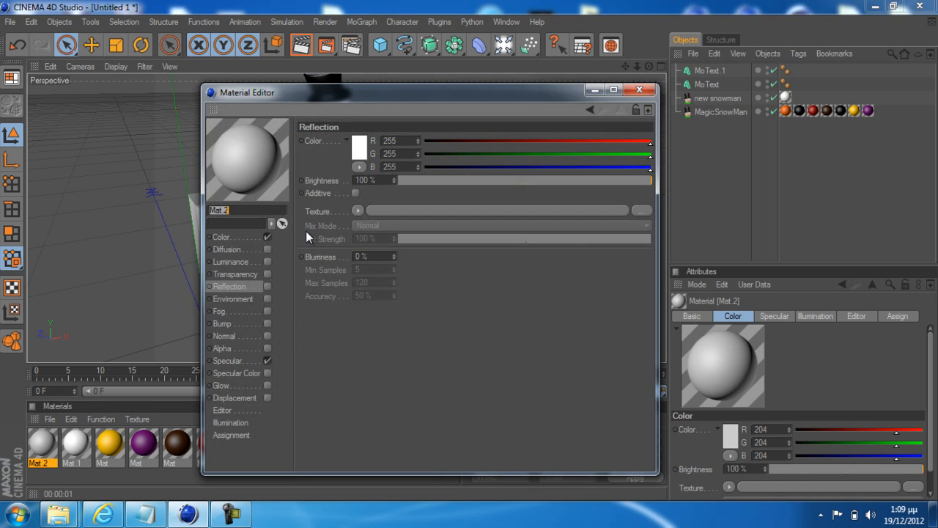
pyautogui.click(359, 150)
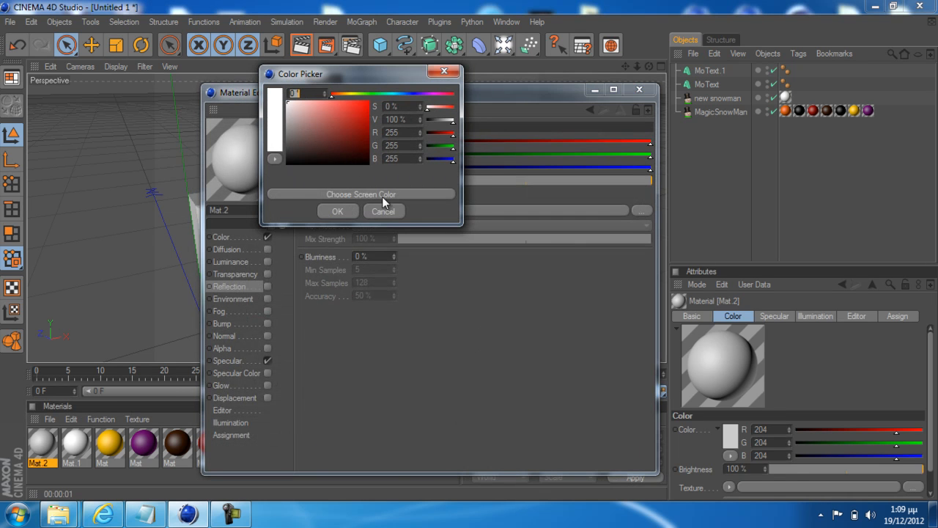
pyautogui.click(377, 219)
pyautogui.click(222, 237)
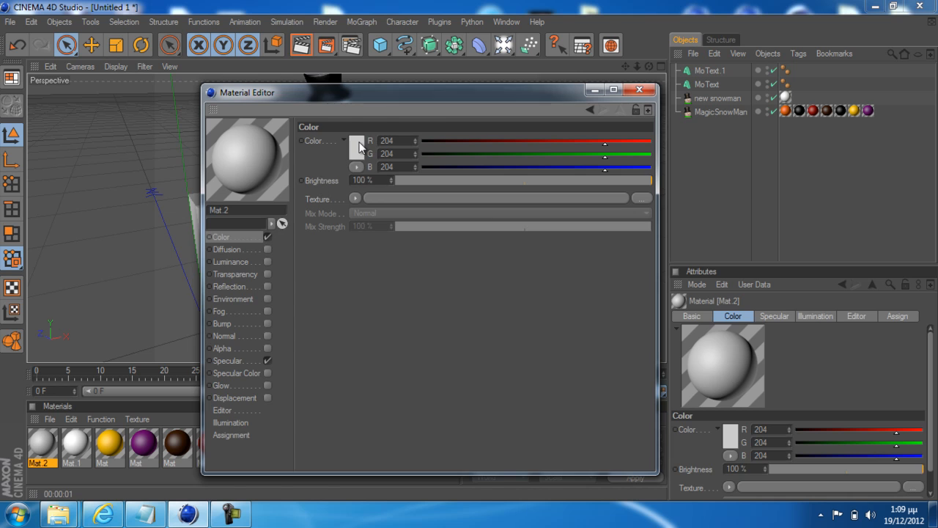
pyautogui.click(358, 147)
pyautogui.click(334, 207)
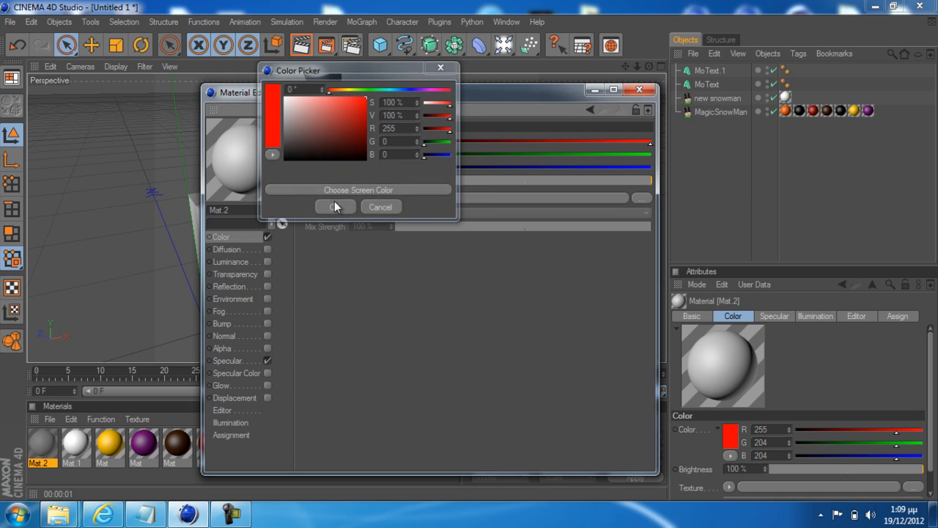
# Load a Fresnel texture into the red material's Reflection channel, using Normal mix mode and 50% mix strength
pyautogui.click(238, 287)
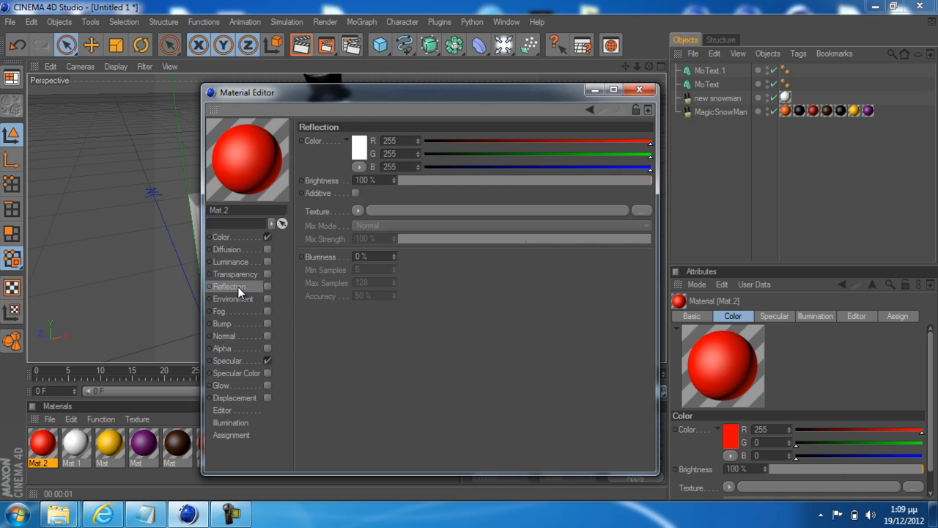
pyautogui.click(356, 211)
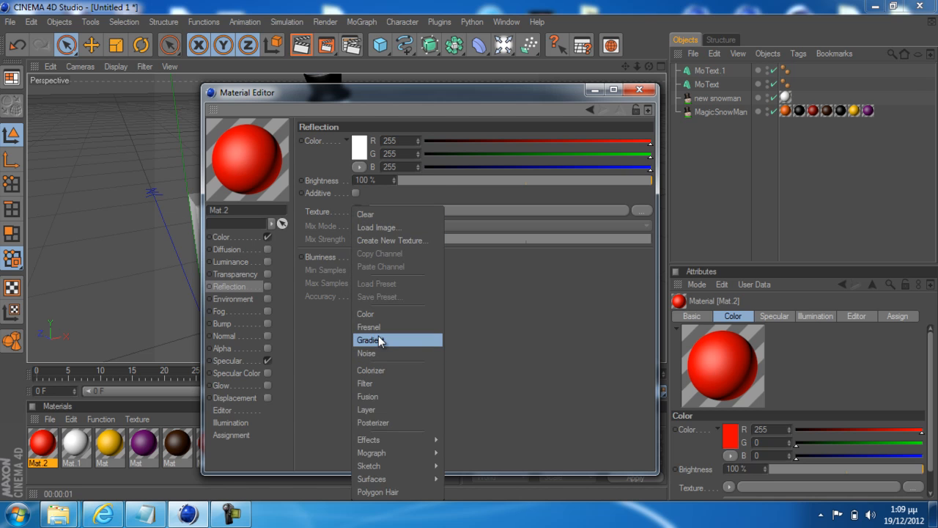
pyautogui.click(380, 328)
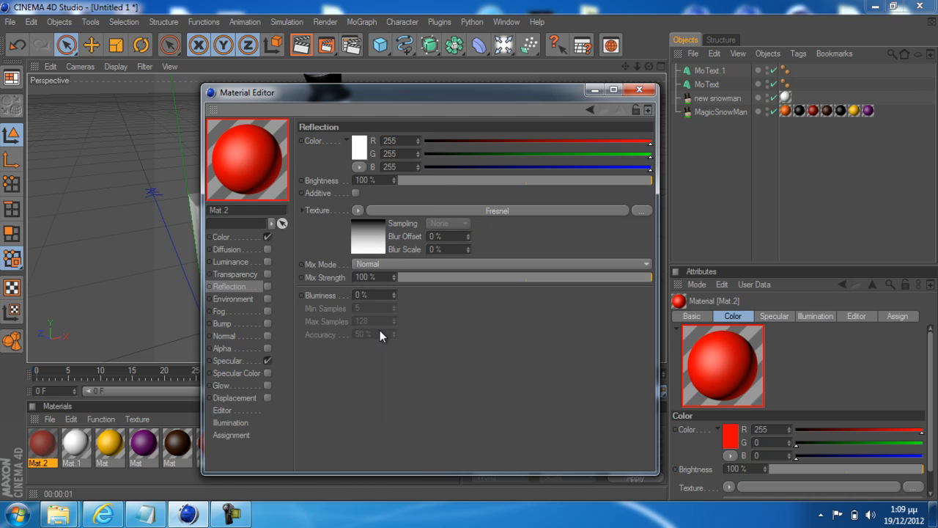
pyautogui.click(398, 263)
pyautogui.click(450, 389)
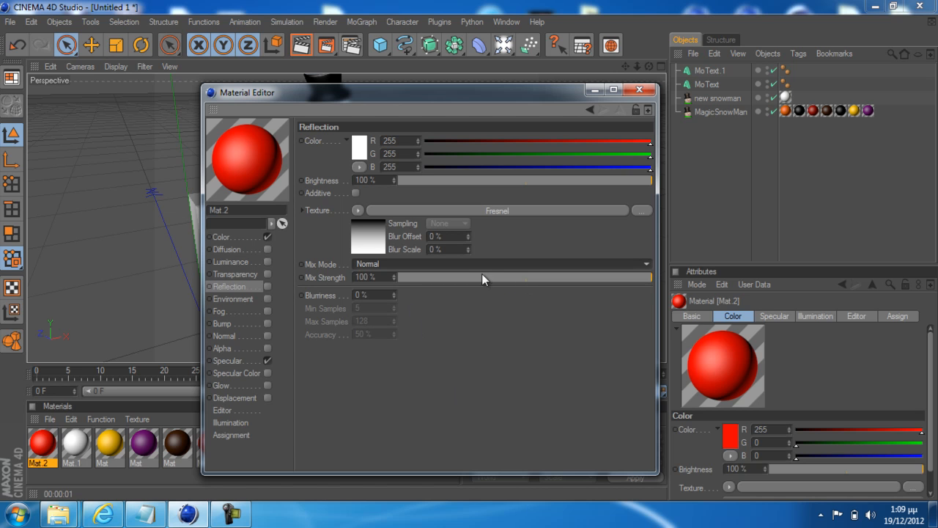
pyautogui.click(528, 278)
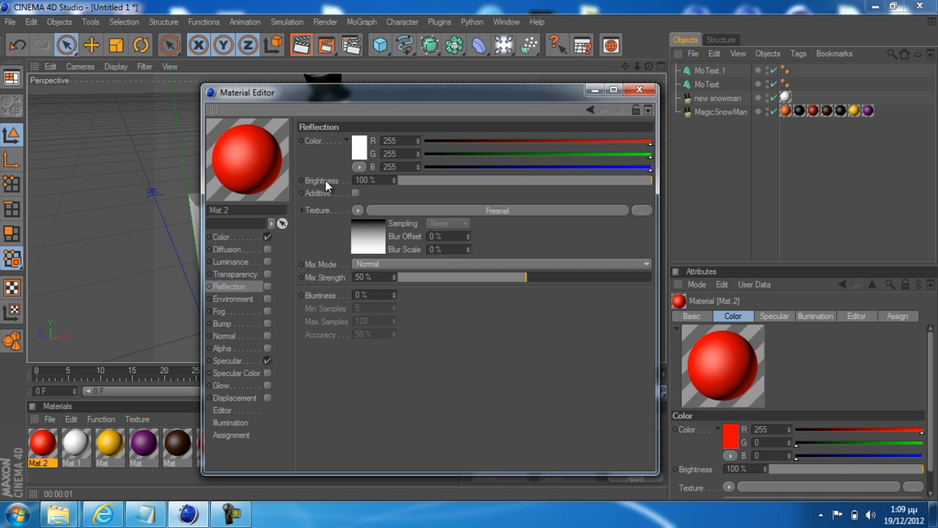
# Enable reflection on the red material, set the reflection brightness to 16%, and close the material editor
pyautogui.moveTo(427, 179); pyautogui.dragTo(462, 180)
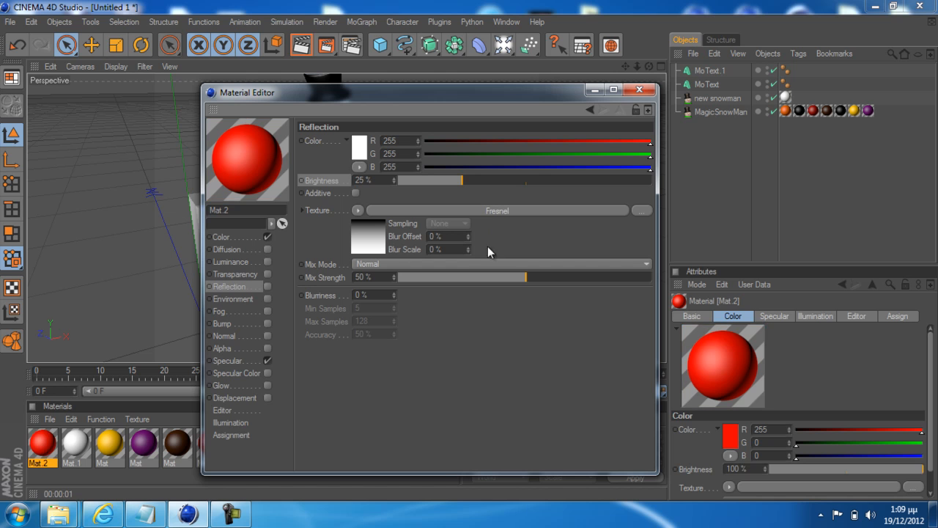
pyautogui.click(268, 287)
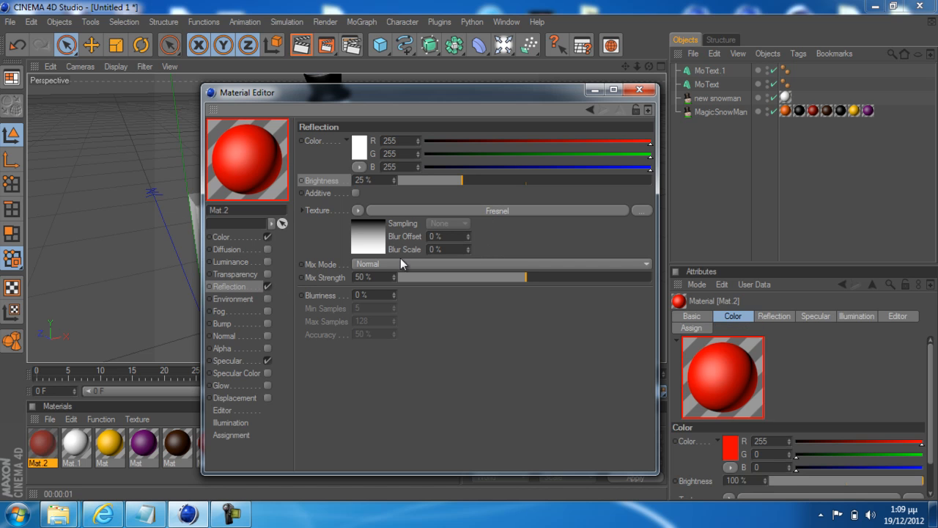
pyautogui.moveTo(472, 180); pyautogui.dragTo(601, 180)
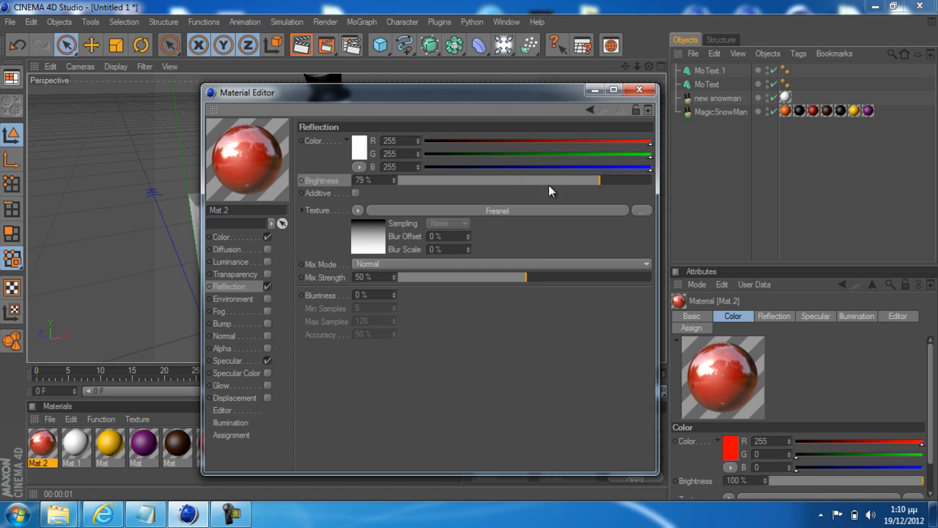
pyautogui.moveTo(490, 182); pyautogui.dragTo(444, 181)
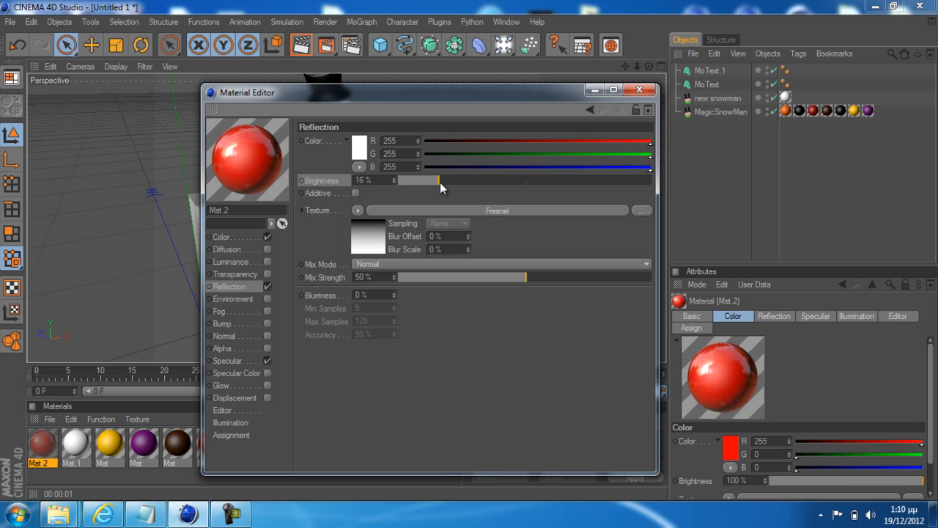
pyautogui.moveTo(446, 181); pyautogui.dragTo(439, 182)
pyautogui.click(638, 89)
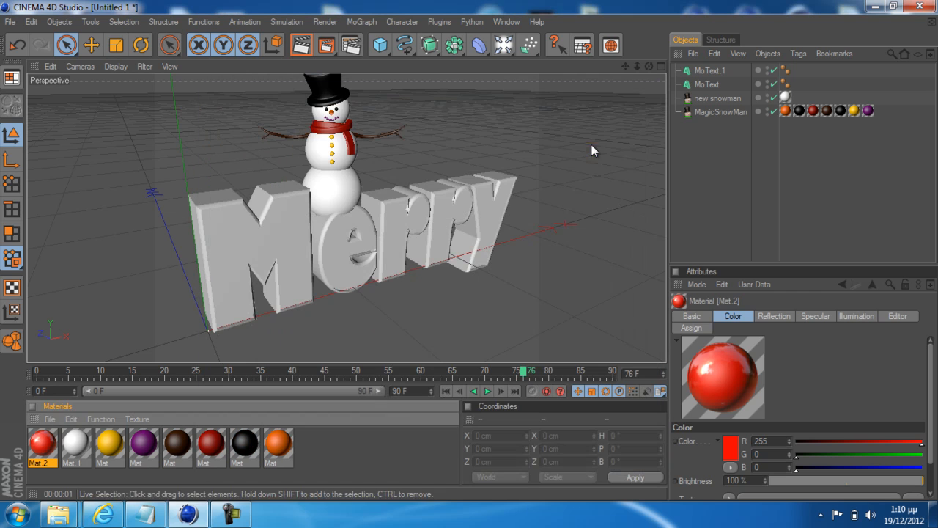
# Create another new material alongside the red one
pyautogui.click(50, 418)
pyautogui.click(183, 253)
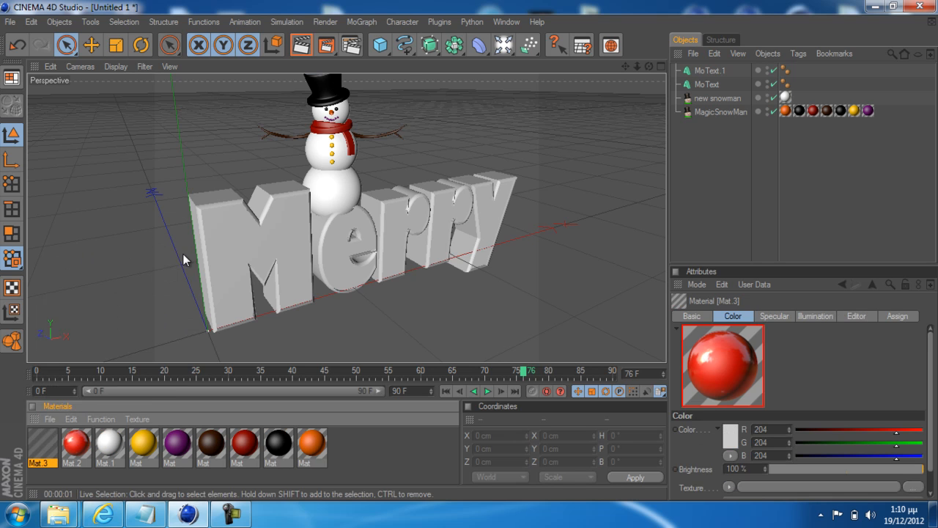
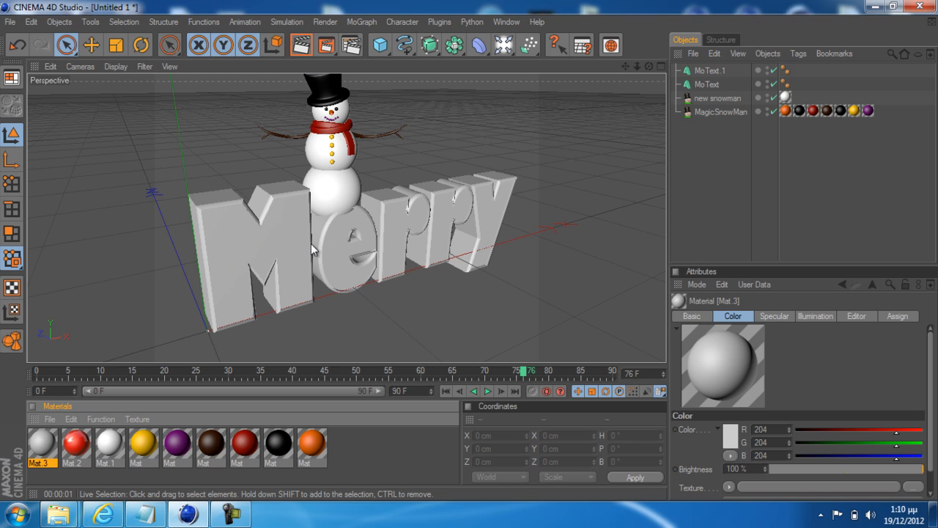
# Set the new material's base color to dark green (R 0, G 115, B 13) and close the material editor
pyautogui.doubleClick(42, 442)
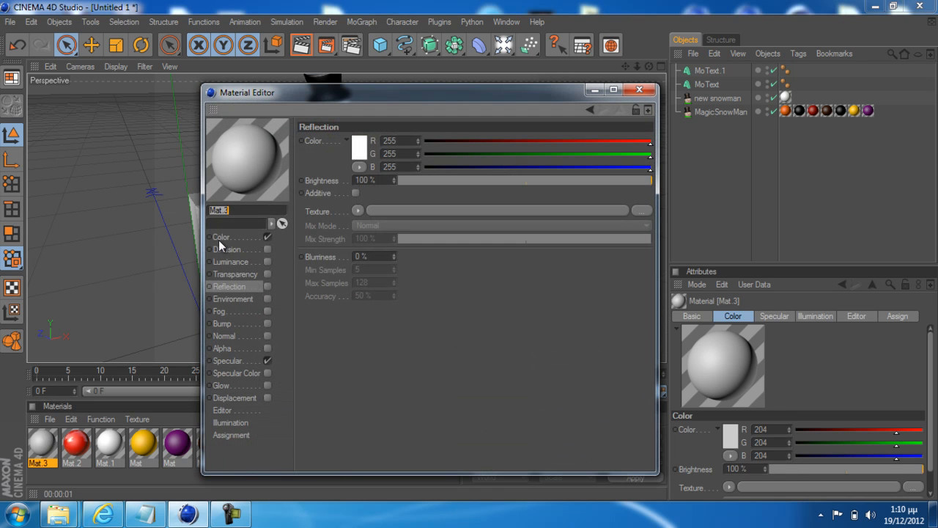
pyautogui.click(219, 237)
pyautogui.click(360, 149)
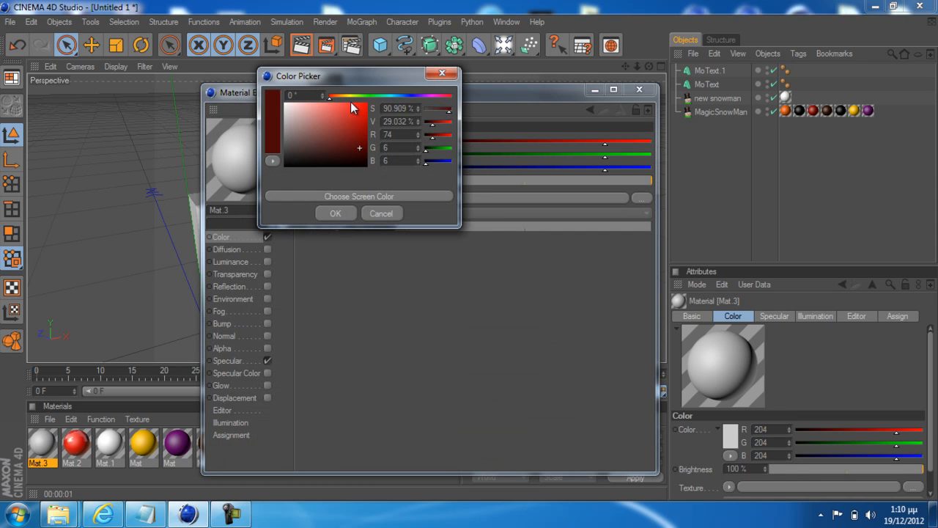
pyautogui.click(372, 96)
pyautogui.click(367, 131)
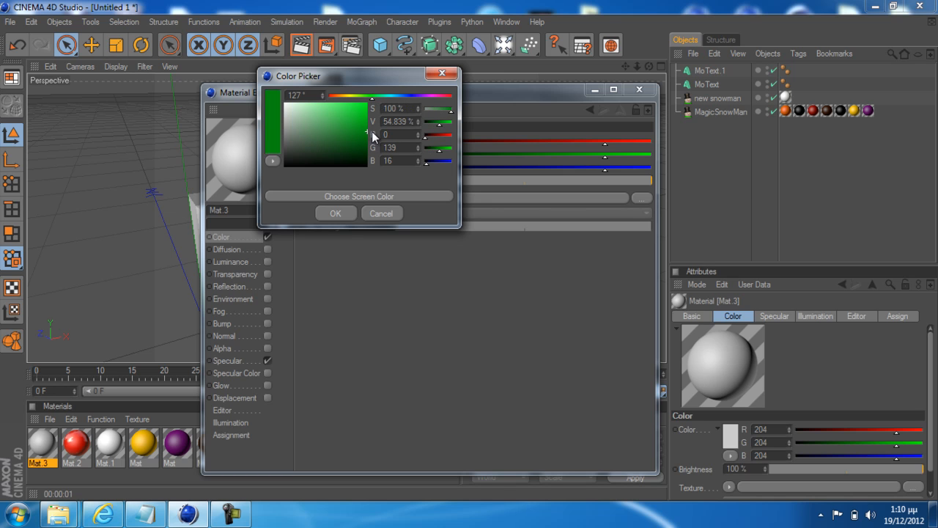
pyautogui.moveTo(365, 137); pyautogui.dragTo(377, 139)
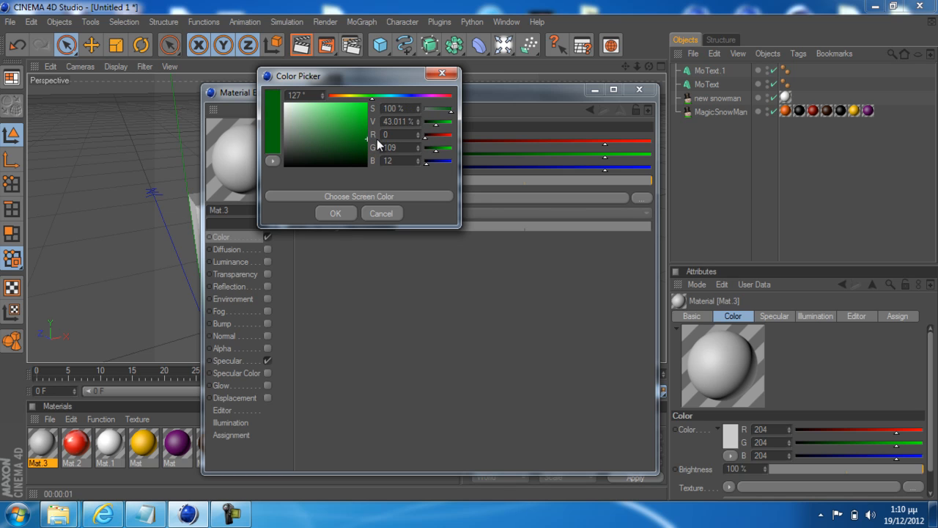
pyautogui.click(331, 213)
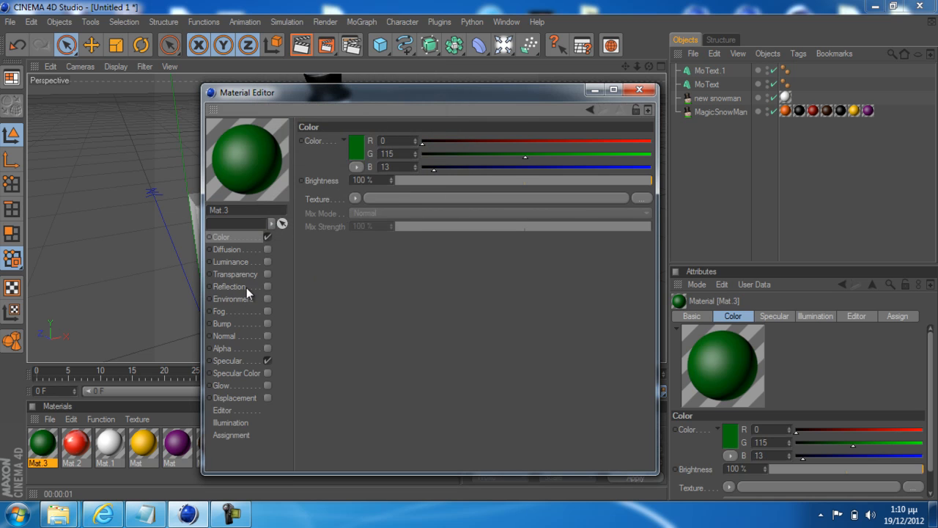
pyautogui.click(639, 90)
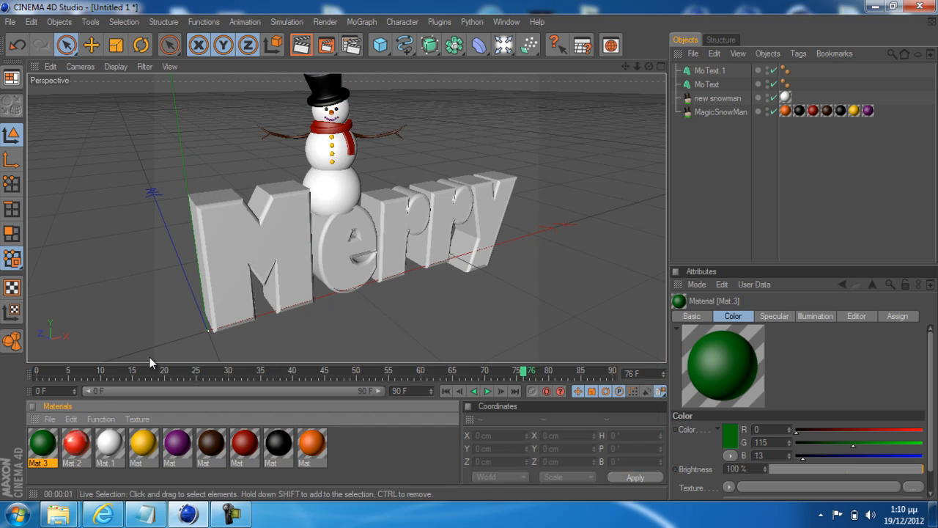
# Assign the green material to MoText.1 and the red material to MoText, and render the active view to check them
pyautogui.moveTo(50, 447); pyautogui.dragTo(716, 70)
pyautogui.moveTo(38, 458); pyautogui.dragTo(715, 82)
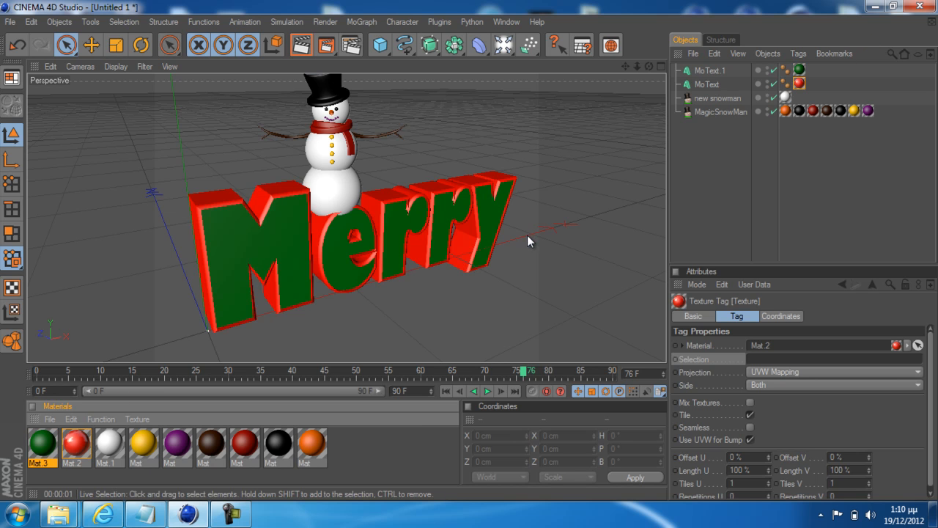
pyautogui.click(309, 50)
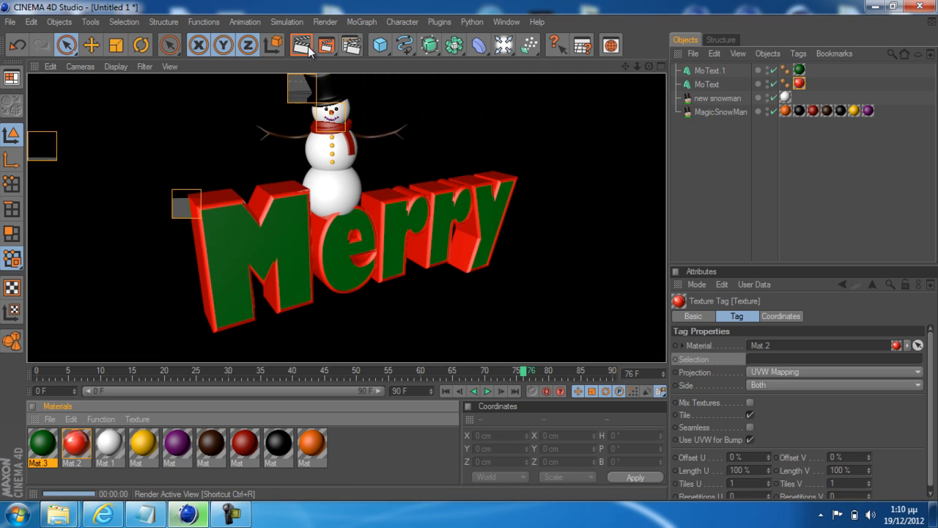
pyautogui.click(550, 208)
# Try the red material on MoText.1 and the green one on MoText, render the view, and restore the original assignment
pyautogui.moveTo(800, 84)
pyautogui.mouseDown()
pyautogui.moveTo(815, 71)
pyautogui.moveTo(800, 70)
pyautogui.moveTo(800, 86)
pyautogui.mouseUp()
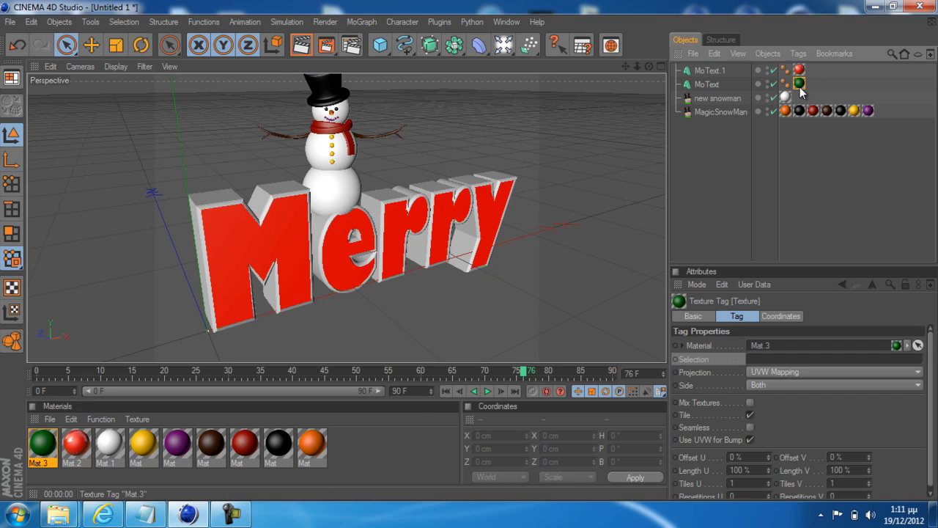
pyautogui.click(301, 46)
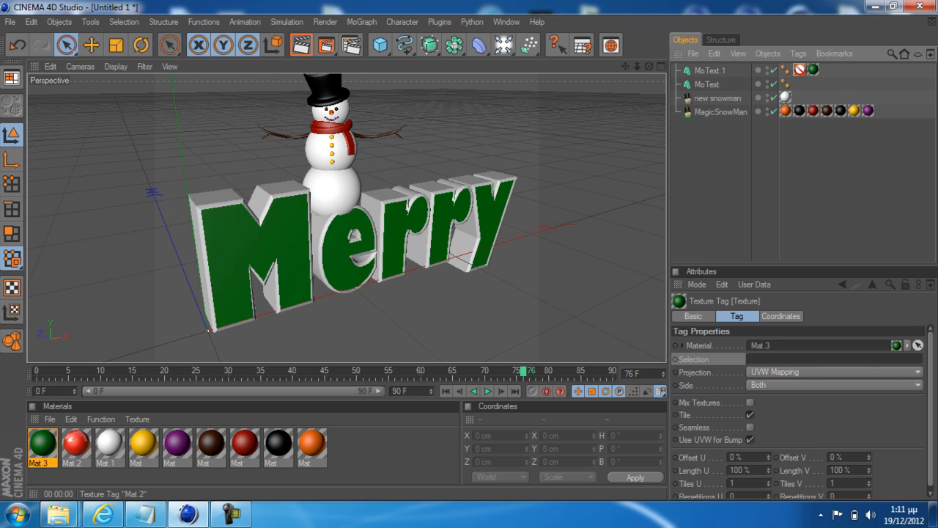
pyautogui.moveTo(799, 70); pyautogui.dragTo(799, 84)
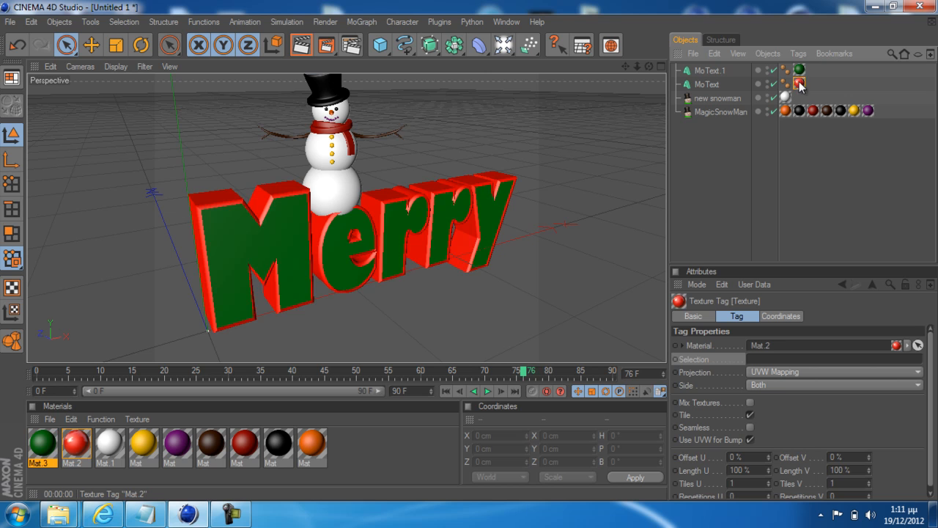
pyautogui.click(418, 301)
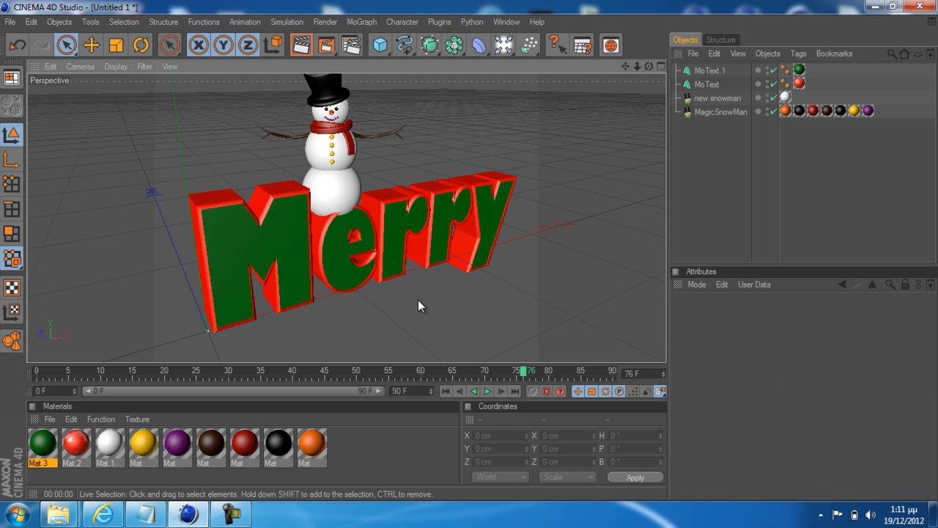
# Duplicate both Merry text objects, MoText and MoText.1, together with their materials
pyautogui.click(708, 85)
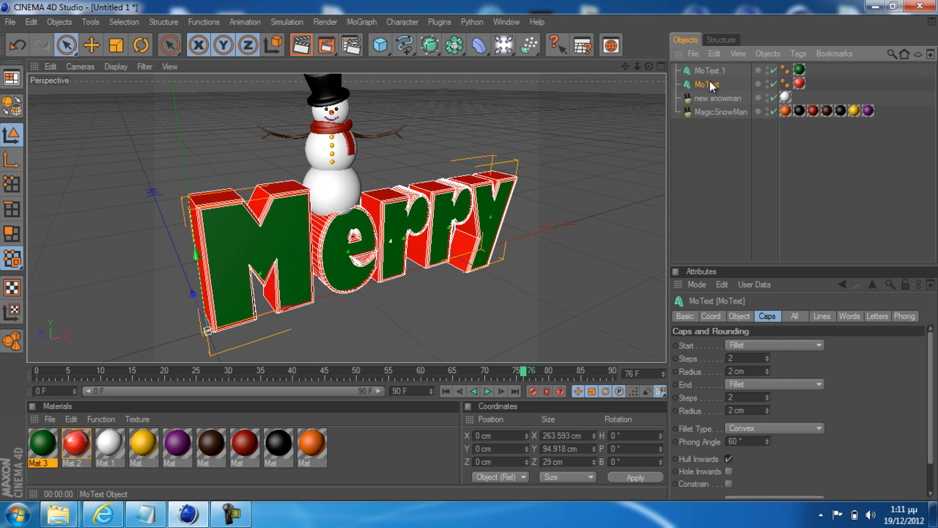
pyautogui.keyDown('ctrl'); pyautogui.click(710, 71); pyautogui.keyUp('ctrl')
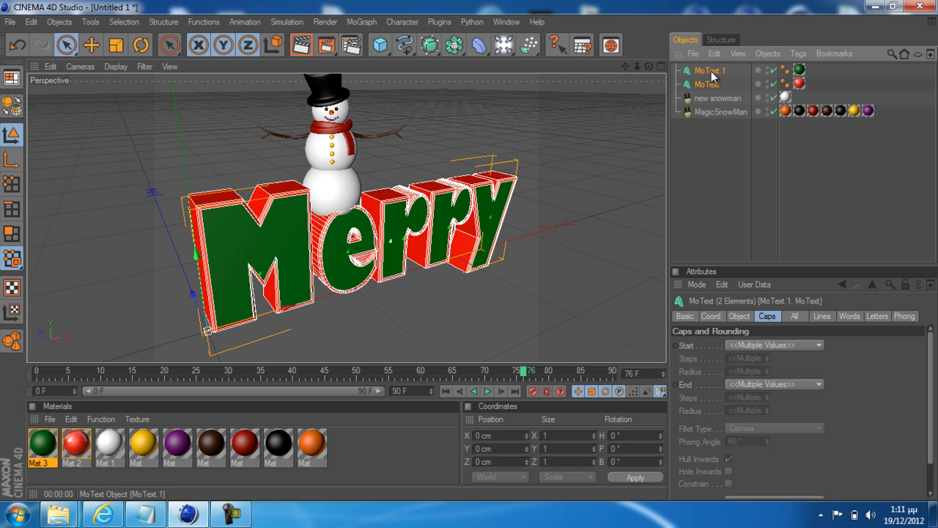
pyautogui.hotkey('ctrl', 'c')
pyautogui.hotkey('ctrl', 'v')
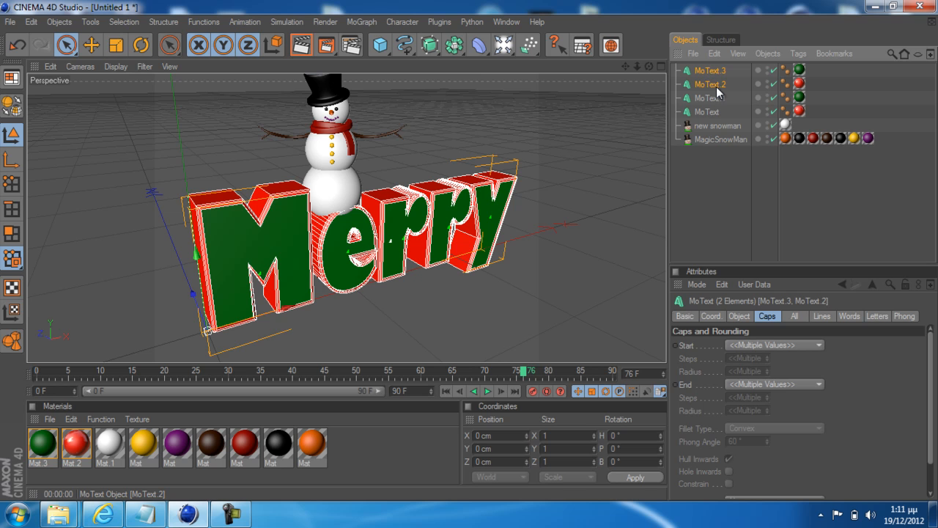
# Rename the red text copy to chr and the green text copy to chr 1
pyautogui.click(717, 85)
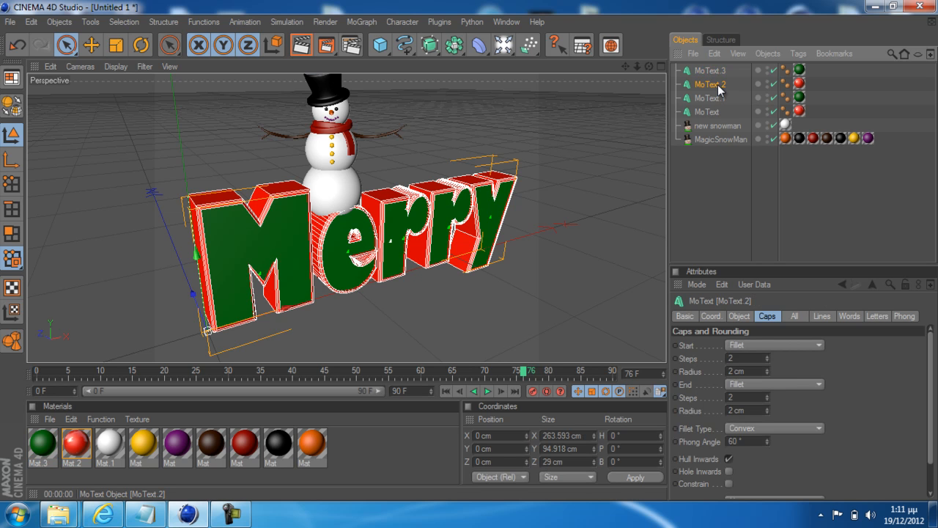
pyautogui.doubleClick(717, 85)
pyautogui.write('chr')
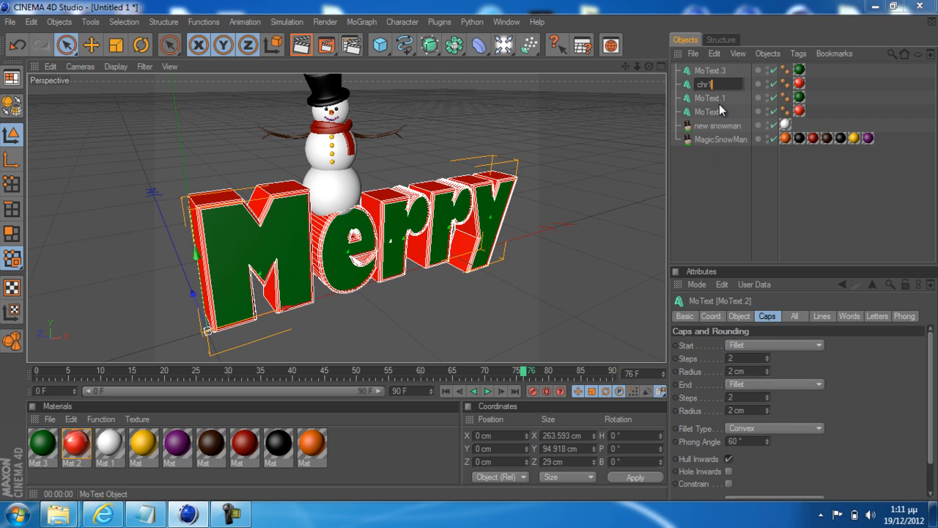
pyautogui.click(713, 171)
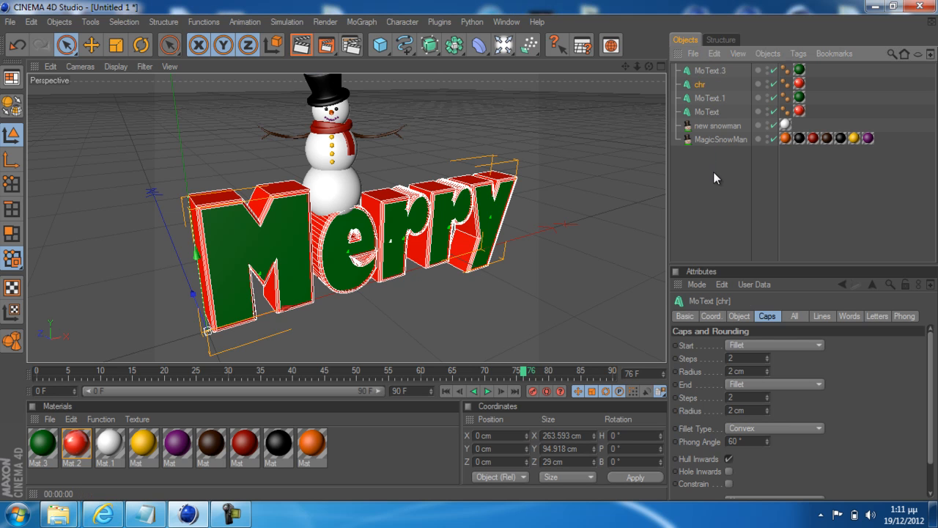
pyautogui.click(711, 73)
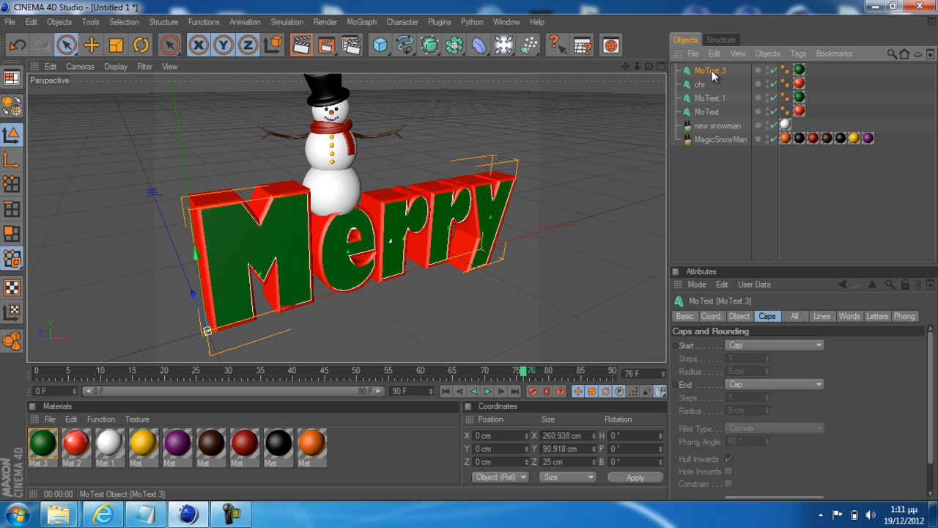
pyautogui.doubleClick(711, 71)
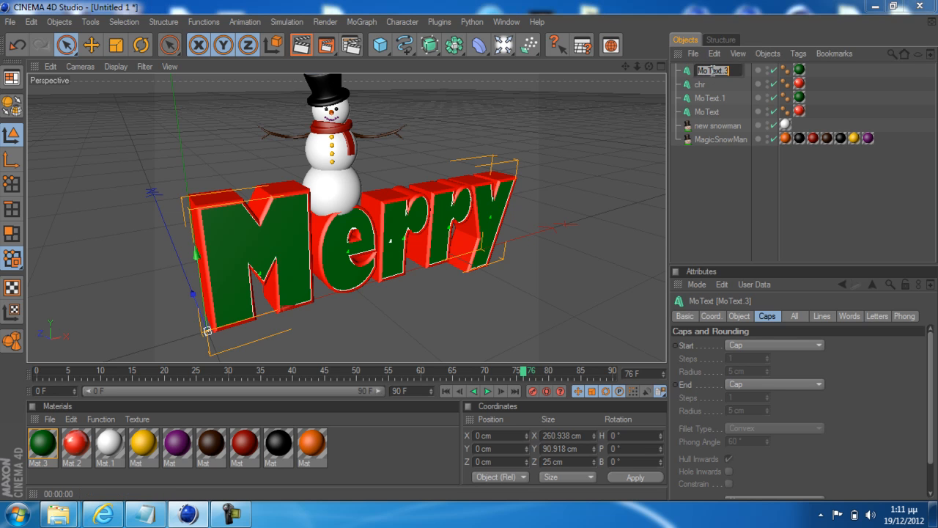
pyautogui.write('chr')
pyautogui.press('Return')
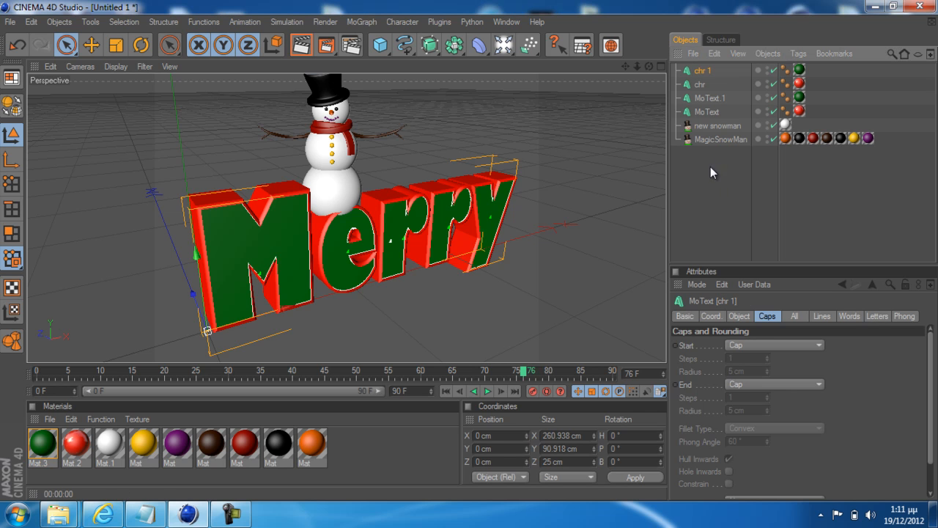
# Set the text of both chr and chr 1 to Christmas
pyautogui.click(702, 83)
pyautogui.click(701, 71)
pyautogui.click(703, 85)
pyautogui.click(704, 72)
pyautogui.click(704, 83)
pyautogui.click(708, 71)
pyautogui.click(707, 82)
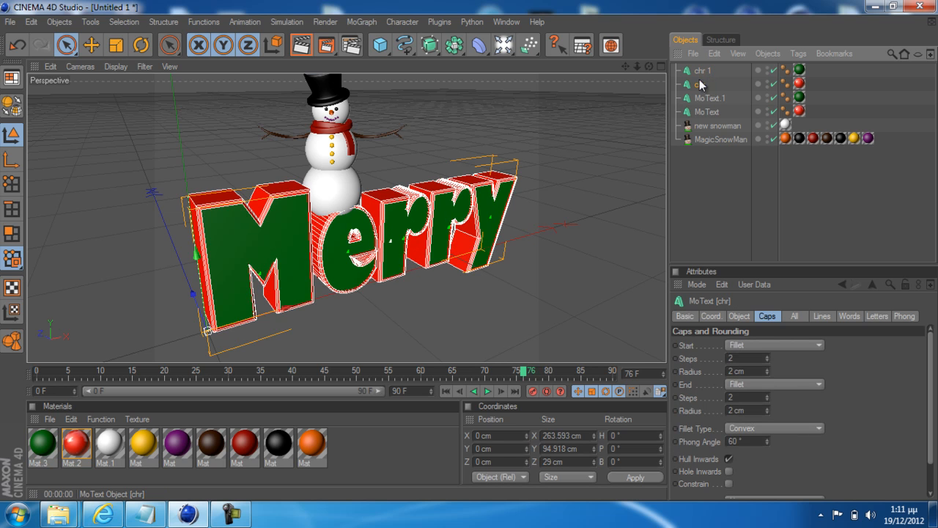
pyautogui.keyDown('ctrl'); pyautogui.click(703, 71); pyautogui.keyUp('ctrl')
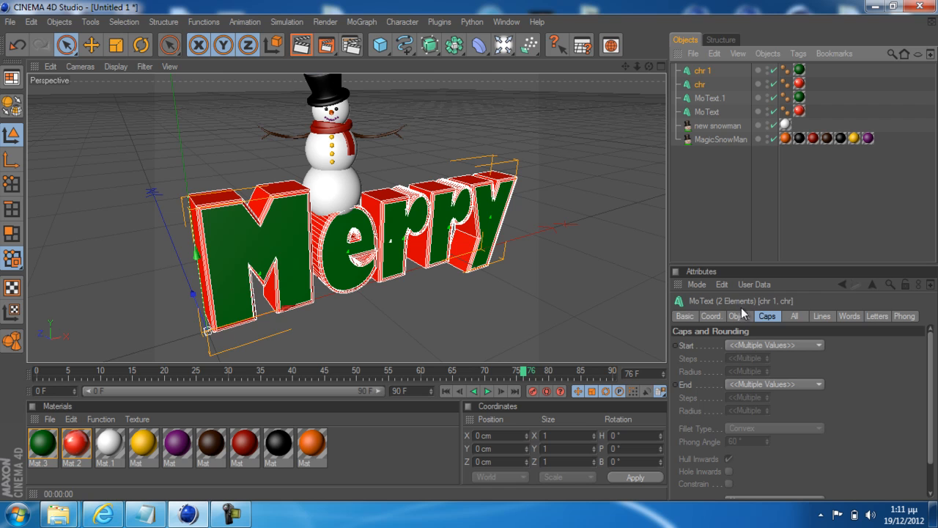
pyautogui.click(701, 72)
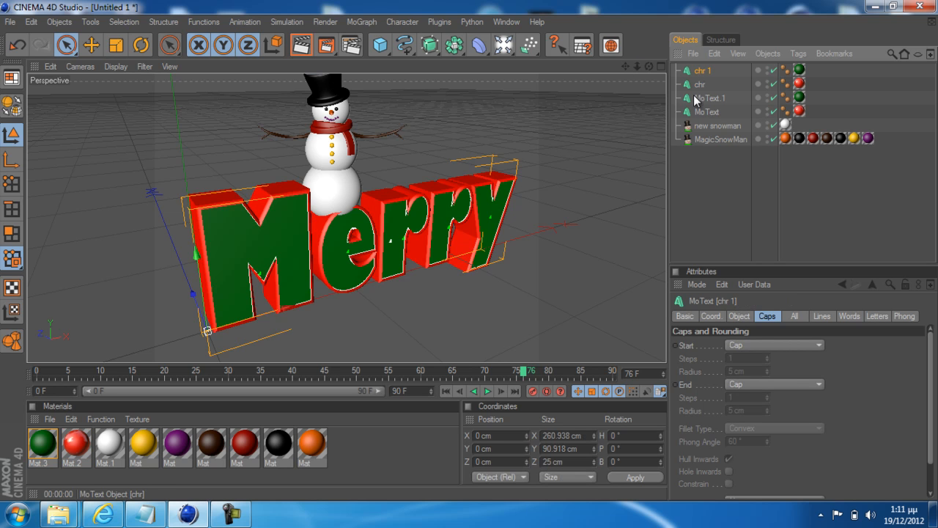
pyautogui.keyDown('ctrl'); pyautogui.click(700, 85); pyautogui.keyUp('ctrl')
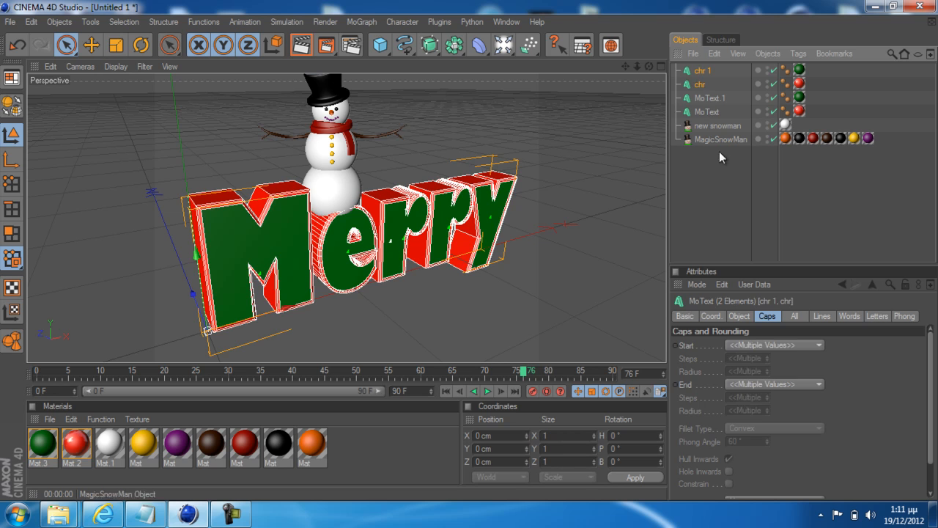
pyautogui.click(742, 314)
pyautogui.moveTo(739, 376); pyautogui.dragTo(697, 376)
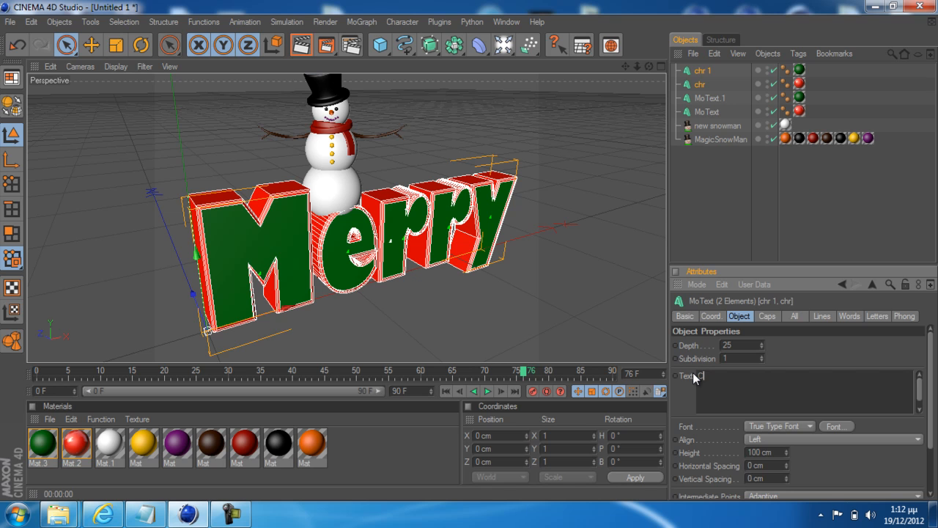
pyautogui.write('Christmas')
pyautogui.click(617, 248)
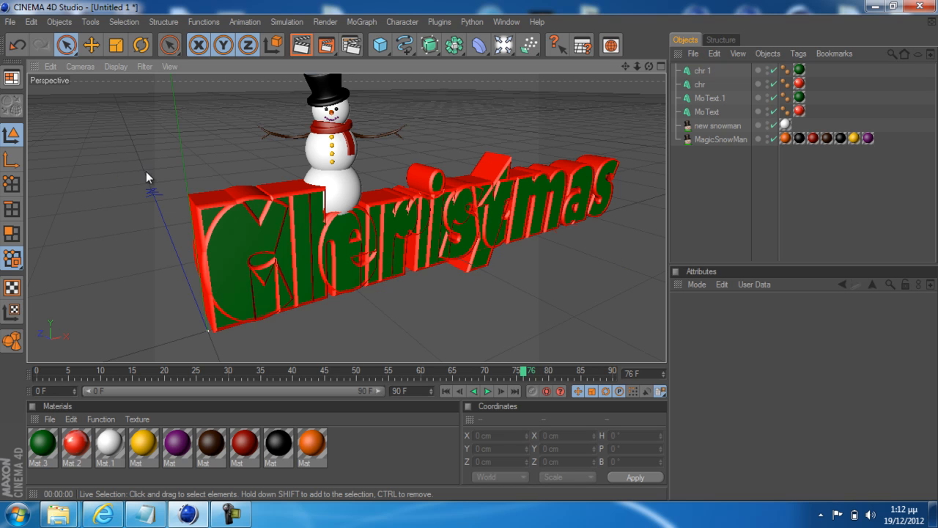
# Move both Christmas text objects below Merry, to about X -82 cm and Y -84 cm
pyautogui.click(70, 45)
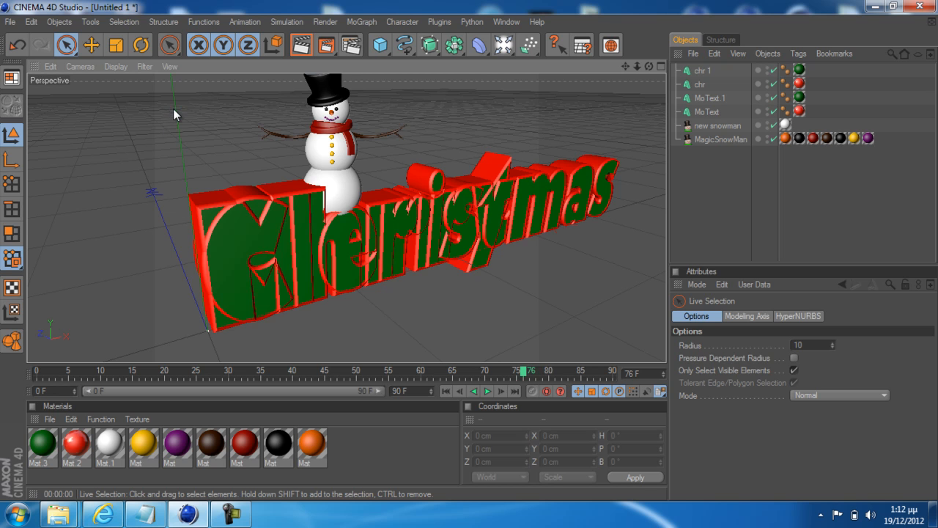
pyautogui.scroll(-3, 173, 109)
pyautogui.scroll(-2, 289, 109)
pyautogui.scroll(-2, 336, 106)
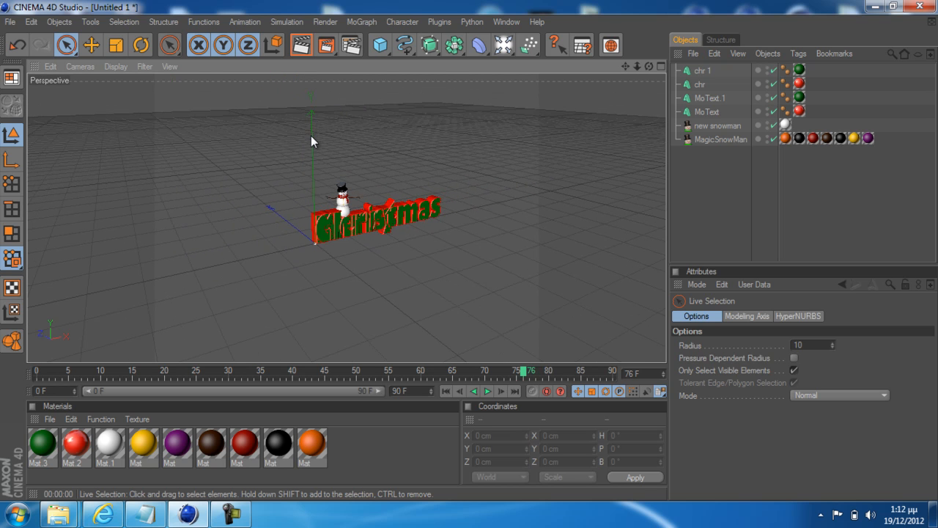
pyautogui.click(699, 73)
pyautogui.keyDown('shift'); pyautogui.click(699, 83); pyautogui.keyUp('shift')
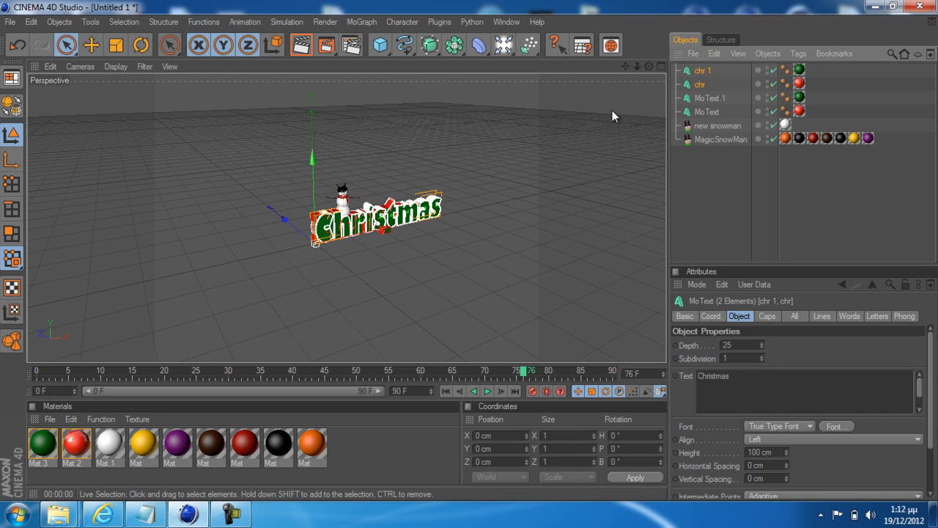
pyautogui.moveTo(313, 159); pyautogui.dragTo(314, 191)
pyautogui.scroll(5, 443, 198)
pyautogui.keyDown('alt'); pyautogui.moveTo(519, 274); pyautogui.dragTo(469, 256); pyautogui.keyUp('alt')
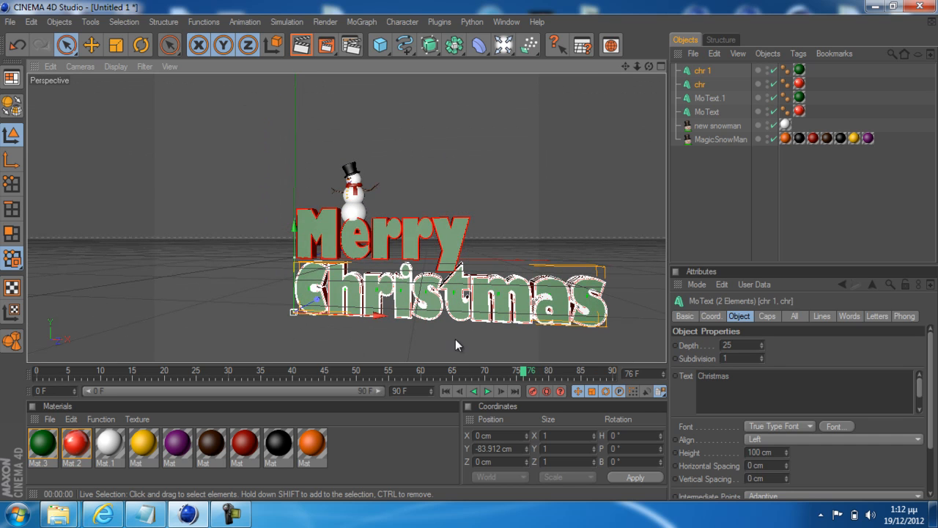
pyautogui.moveTo(379, 317); pyautogui.dragTo(331, 317)
# Raise both Christmas text objects closer to Merry, to about Y -62 cm, and inspect the fit
pyautogui.keyDown('alt'); pyautogui.moveTo(548, 125); pyautogui.dragTo(466, 255); pyautogui.keyUp('alt')
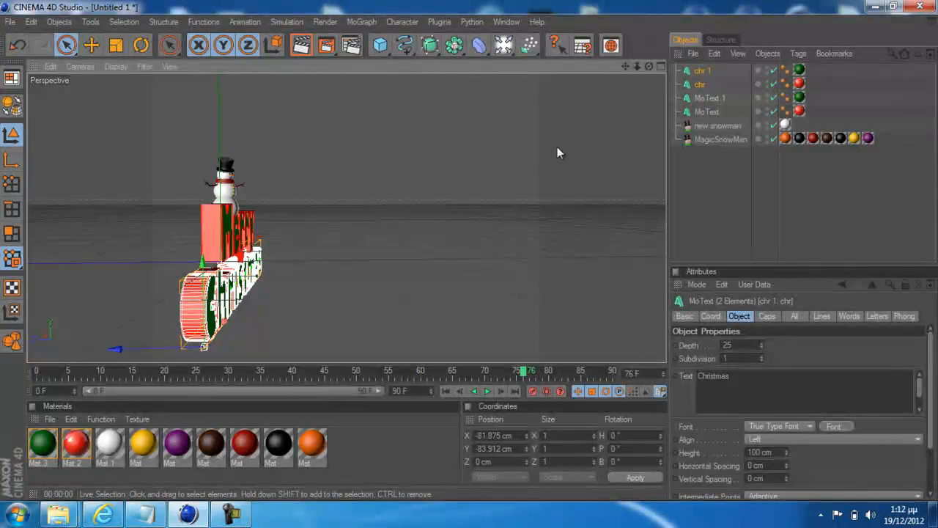
pyautogui.keyDown('alt'); pyautogui.moveTo(377, 154); pyautogui.dragTo(468, 253); pyautogui.keyUp('alt')
pyautogui.moveTo(192, 268); pyautogui.dragTo(470, 255)
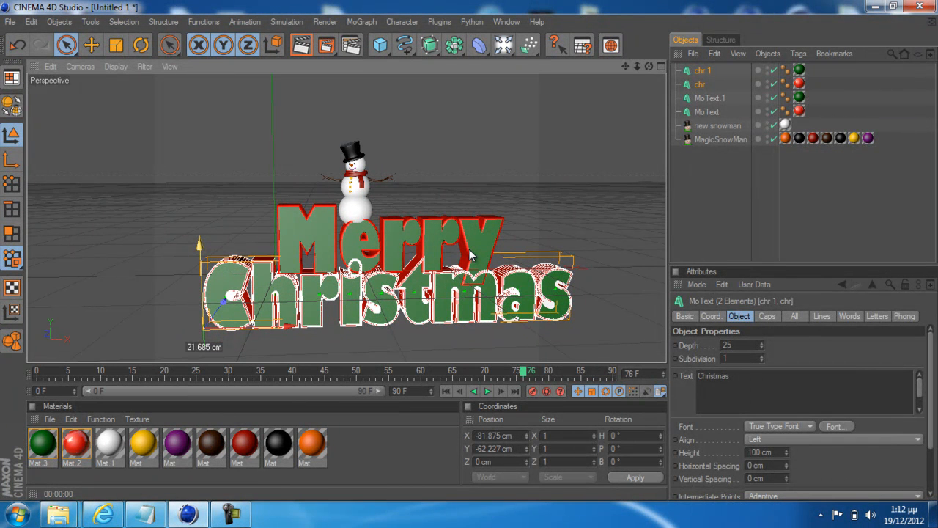
pyautogui.scroll(5, 360, 304)
pyautogui.scroll(-3, 360, 304)
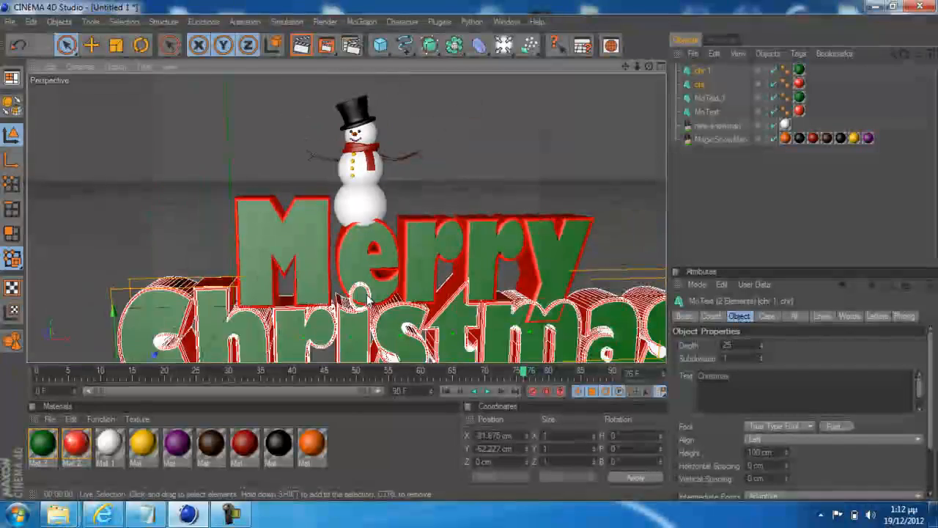
pyautogui.keyDown('alt'); pyautogui.moveTo(399, 285); pyautogui.dragTo(465, 243); pyautogui.keyUp('alt')
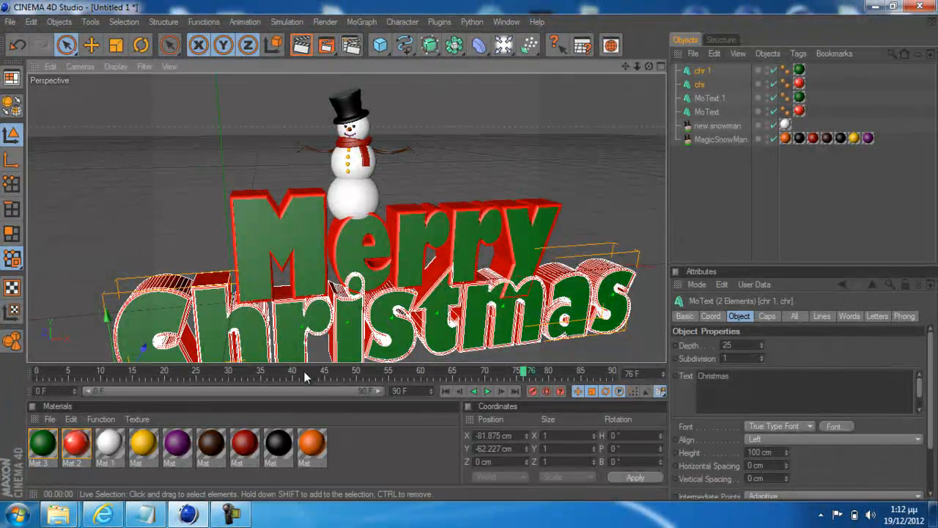
# Set the depth of both Christmas text objects to 35 and shift them to about Z -5.4 cm
pyautogui.moveTo(351, 282)
pyautogui.keyDown('alt'); pyautogui.mouseDown()
pyautogui.moveTo(467, 252)
pyautogui.moveTo(350, 281)
pyautogui.mouseUp(); pyautogui.keyUp('alt')
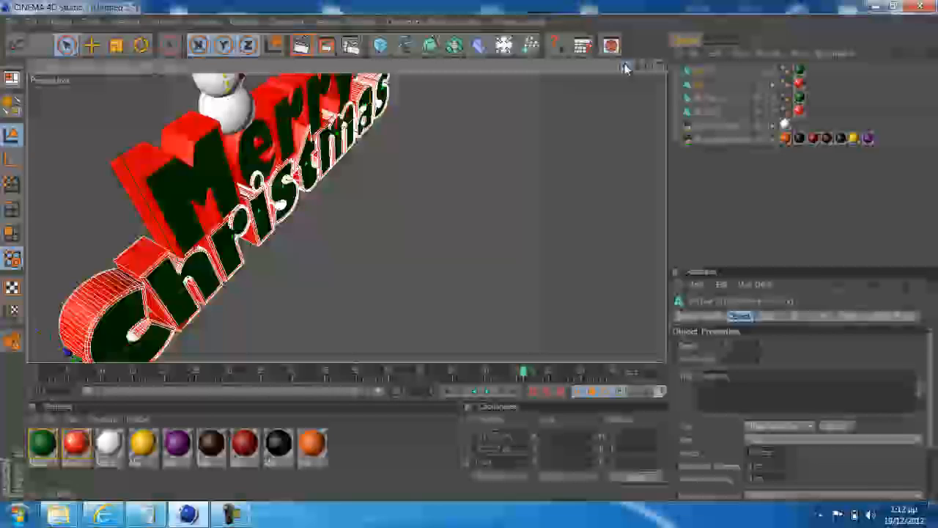
pyautogui.keyDown('alt'); pyautogui.moveTo(469, 308); pyautogui.dragTo(443, 253); pyautogui.keyUp('alt')
pyautogui.moveTo(626, 67); pyautogui.dragTo(380, 196)
pyautogui.keyDown('alt'); pyautogui.moveTo(474, 195); pyautogui.dragTo(472, 254); pyautogui.keyUp('alt')
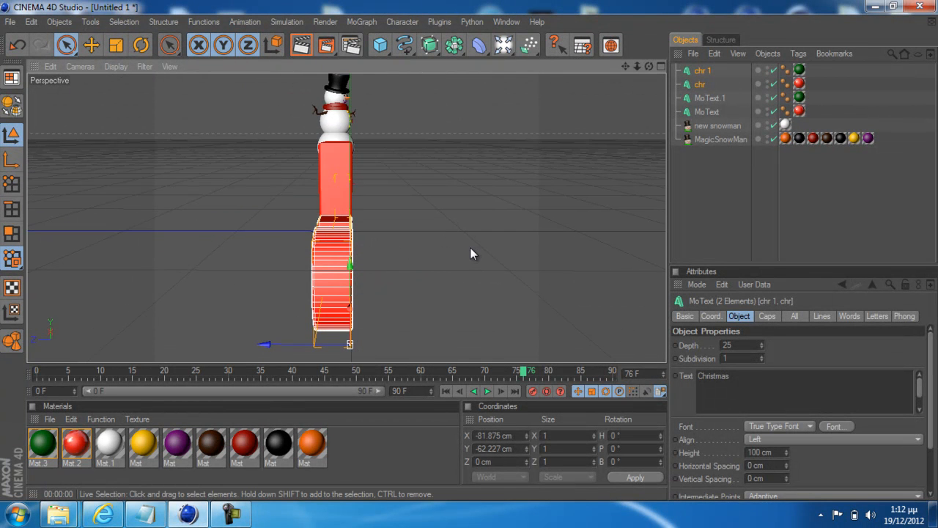
pyautogui.click(750, 345)
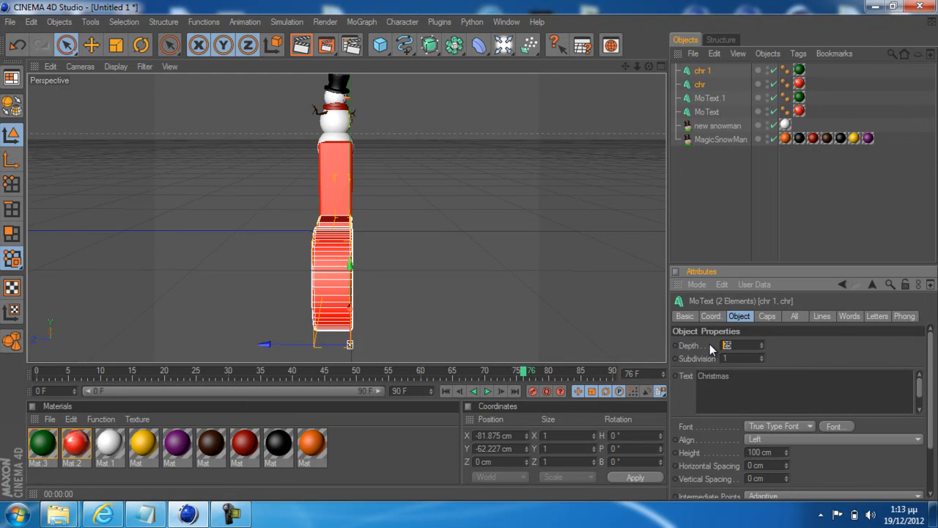
pyautogui.write('35')
pyautogui.press('Return')
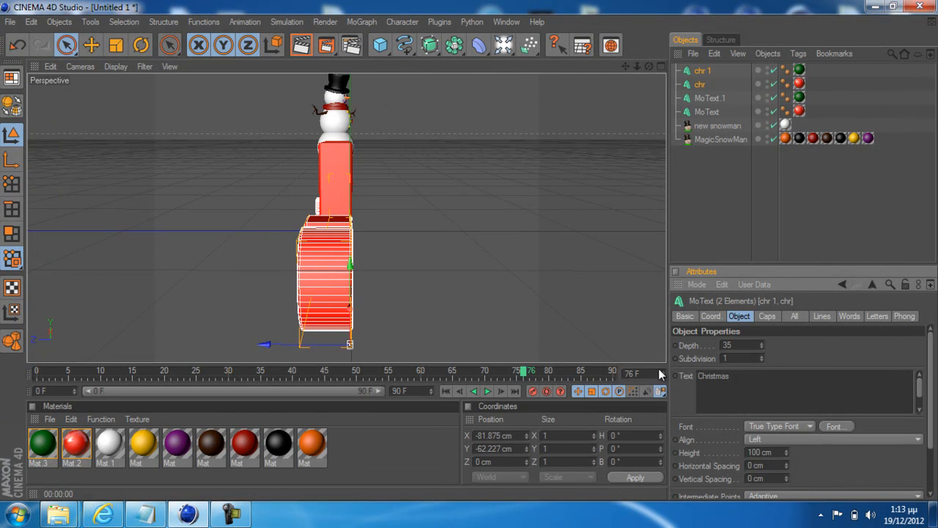
pyautogui.moveTo(274, 344); pyautogui.dragTo(472, 250)
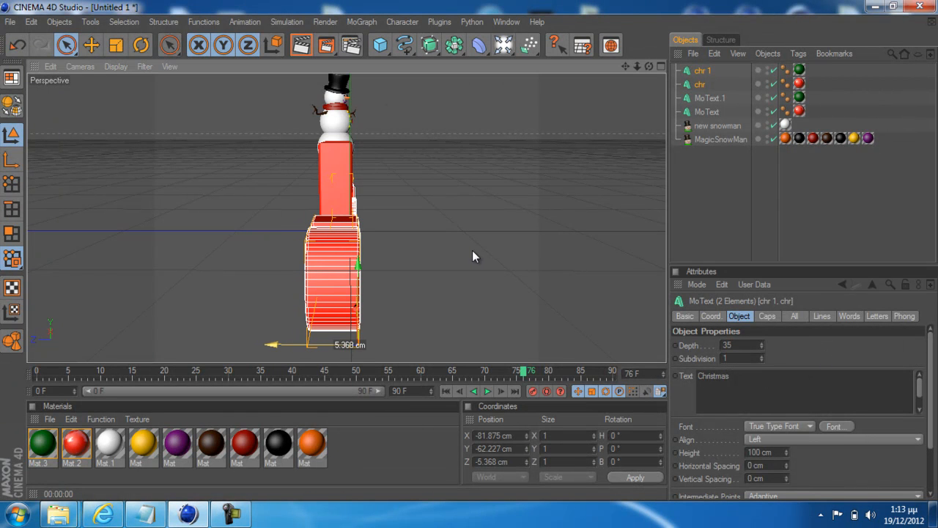
# Increase the depth of both Christmas text objects to 40 and nudge them to about Z -5.9 cm
pyautogui.click(742, 345)
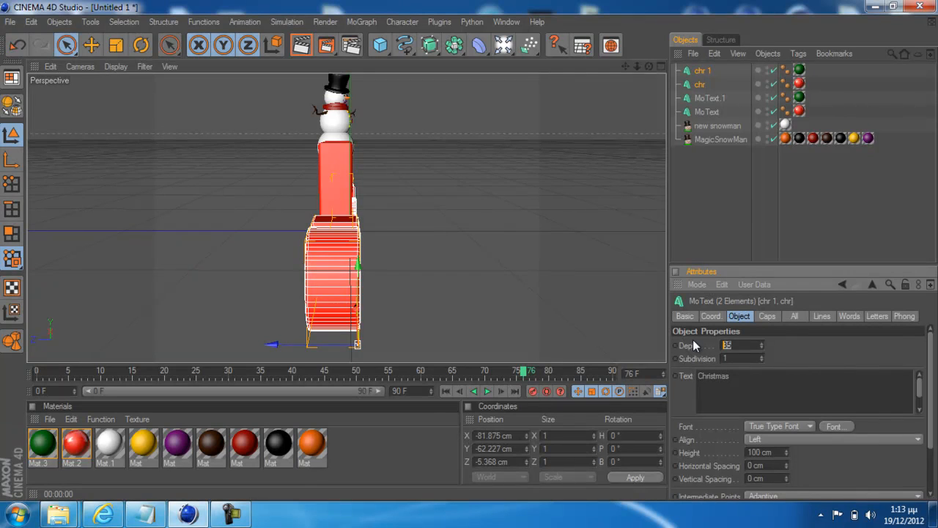
pyautogui.write('3')
pyautogui.press('BackSpace')
pyautogui.write('40')
pyautogui.press('Return')
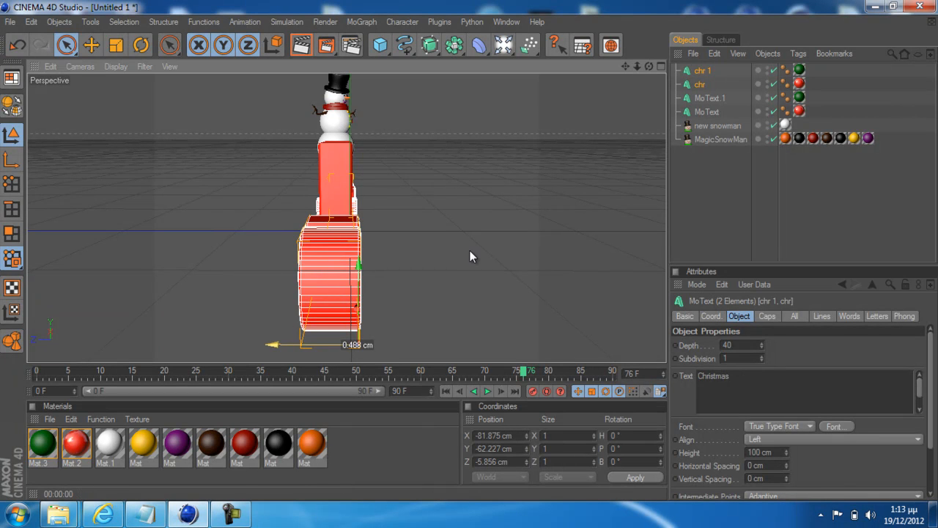
pyautogui.keyDown('alt'); pyautogui.moveTo(383, 268); pyautogui.dragTo(468, 252); pyautogui.keyUp('alt')
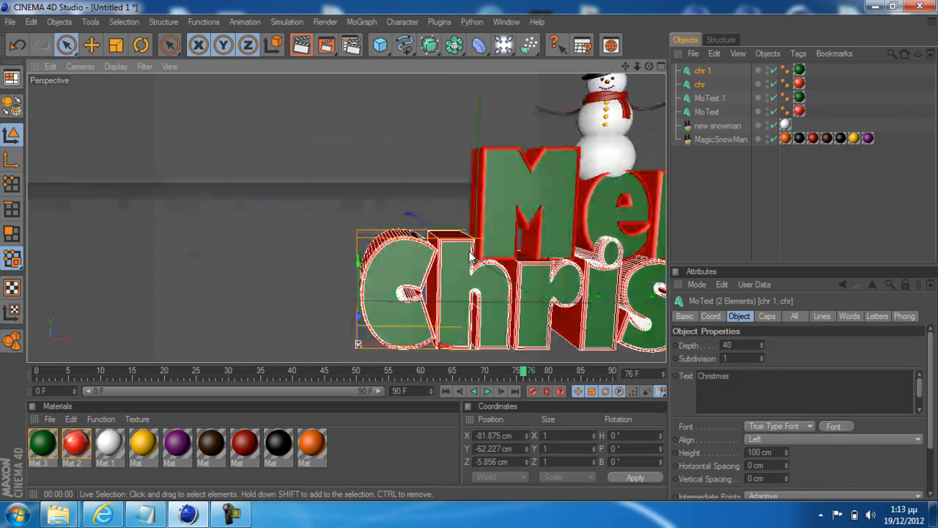
# Select both snowman objects and move them off the word Merry, to about X 256 cm, Y 49 cm and Z -70 cm
pyautogui.moveTo(625, 68); pyautogui.dragTo(400, 61)
pyautogui.moveTo(461, 239)
pyautogui.keyDown('alt'); pyautogui.mouseDown()
pyautogui.moveTo(469, 266)
pyautogui.moveTo(470, 252)
pyautogui.mouseUp(); pyautogui.keyUp('alt')
pyautogui.scroll(-2, 542, 175)
pyautogui.scroll(-1, 542, 181)
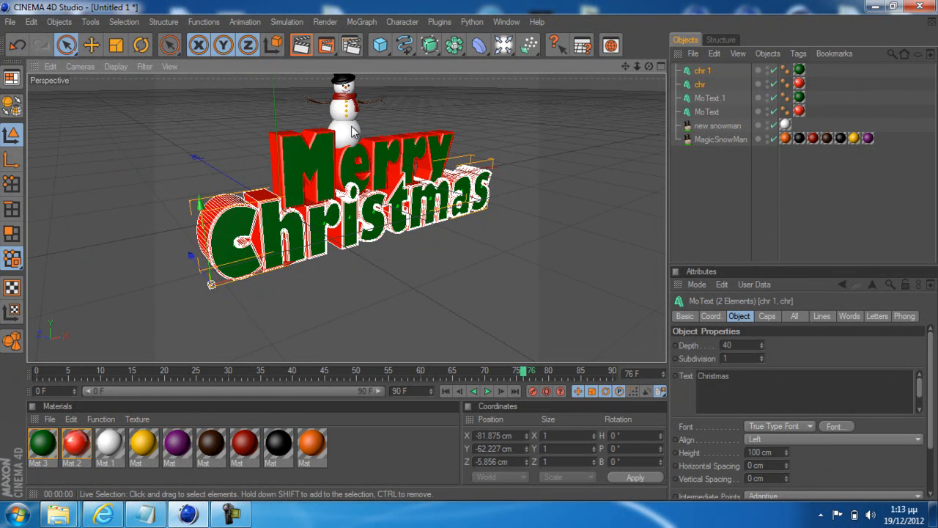
pyautogui.moveTo(719, 171); pyautogui.dragTo(702, 119)
pyautogui.moveTo(258, 154); pyautogui.dragTo(469, 242)
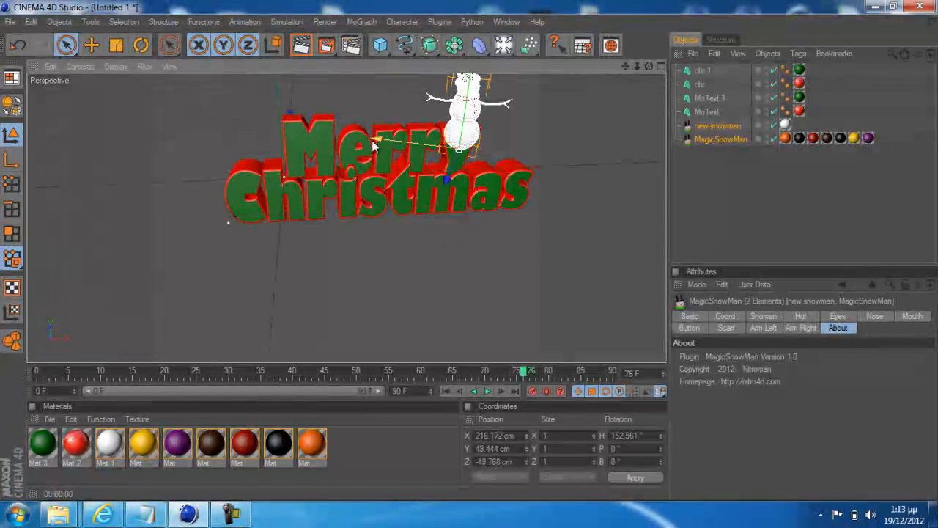
pyautogui.moveTo(372, 145); pyautogui.dragTo(414, 146)
pyautogui.scroll(2, 574, 145)
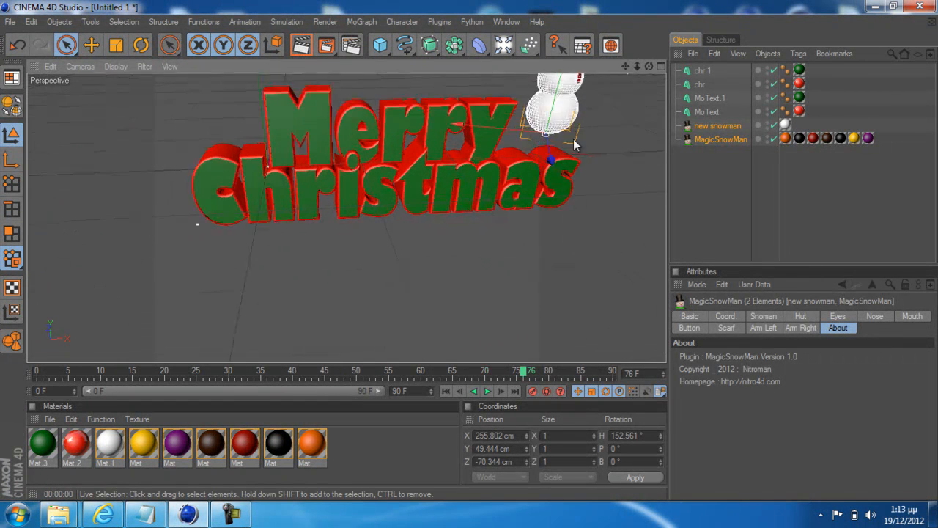
# Lower both snowman objects onto the end of Christmas, at about X 318 cm, Y -21 cm and Z 22 cm
pyautogui.scroll(2, 574, 145)
pyautogui.moveTo(627, 66); pyautogui.dragTo(469, 254)
pyautogui.moveTo(386, 215); pyautogui.dragTo(471, 247)
pyautogui.moveTo(354, 178); pyautogui.dragTo(450, 208)
pyautogui.moveTo(473, 250); pyautogui.dragTo(473, 249)
pyautogui.moveTo(404, 180); pyautogui.dragTo(473, 250)
pyautogui.moveTo(456, 97); pyautogui.dragTo(471, 256)
pyautogui.moveTo(420, 225); pyautogui.dragTo(471, 255)
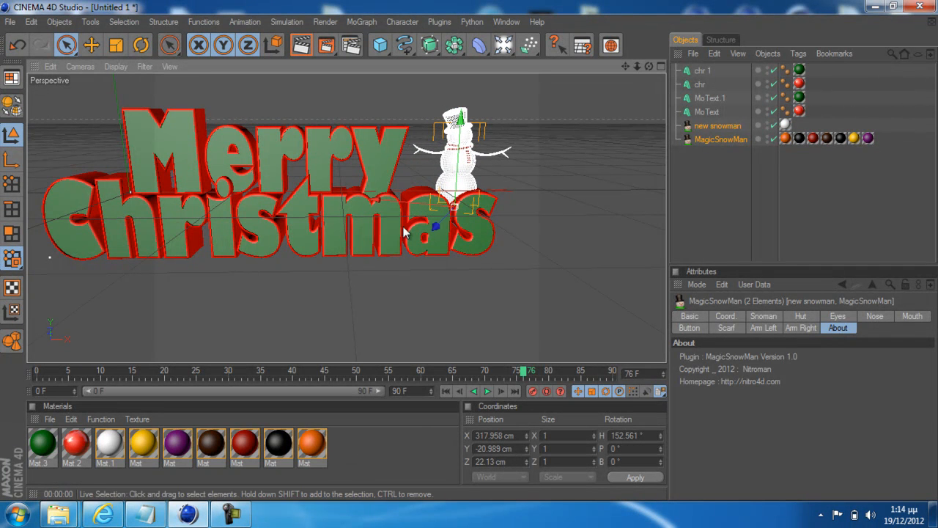
# Adjust the snowman's position above the last two letters of Christmas, to about X 311 cm, Y -18 cm and Z 26 cm
pyautogui.moveTo(407, 203); pyautogui.dragTo(470, 248)
pyautogui.scroll(5, 487, 218)
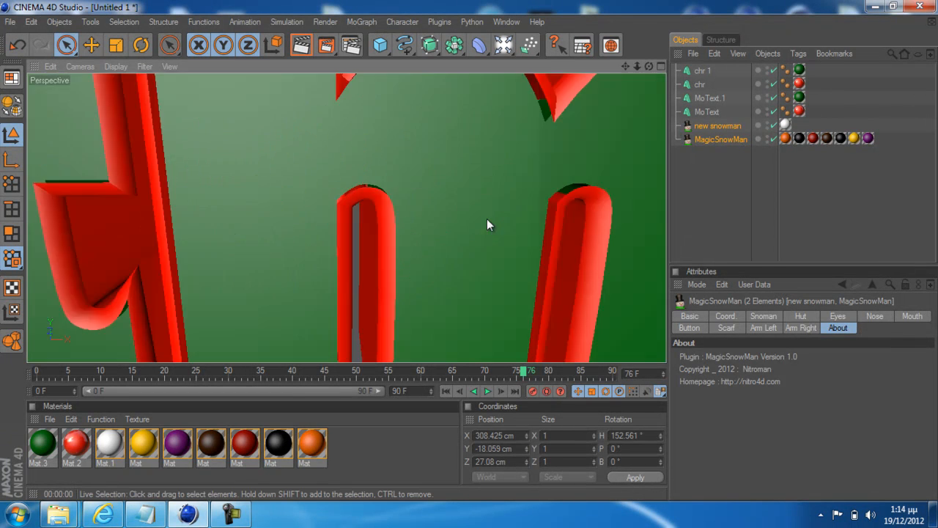
pyautogui.scroll(-4, 488, 218)
pyautogui.scroll(-2, 489, 212)
pyautogui.press('space')
pyautogui.press('space')
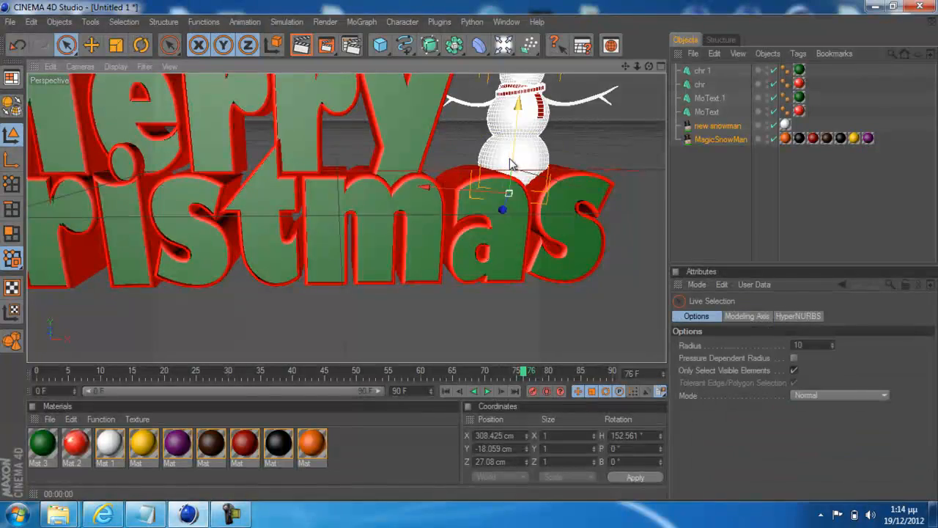
pyautogui.keyDown('alt'); pyautogui.moveTo(510, 159); pyautogui.dragTo(469, 250); pyautogui.keyUp('alt')
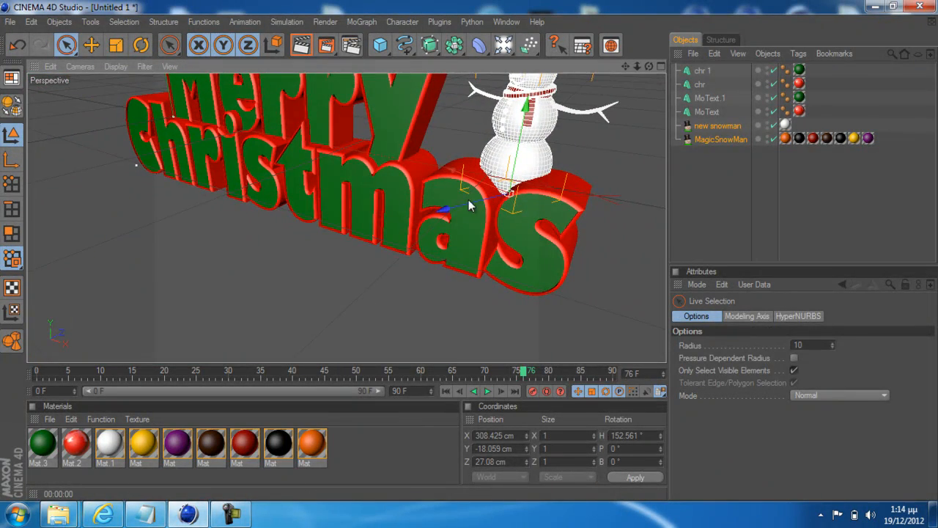
pyautogui.moveTo(461, 174); pyautogui.dragTo(477, 254)
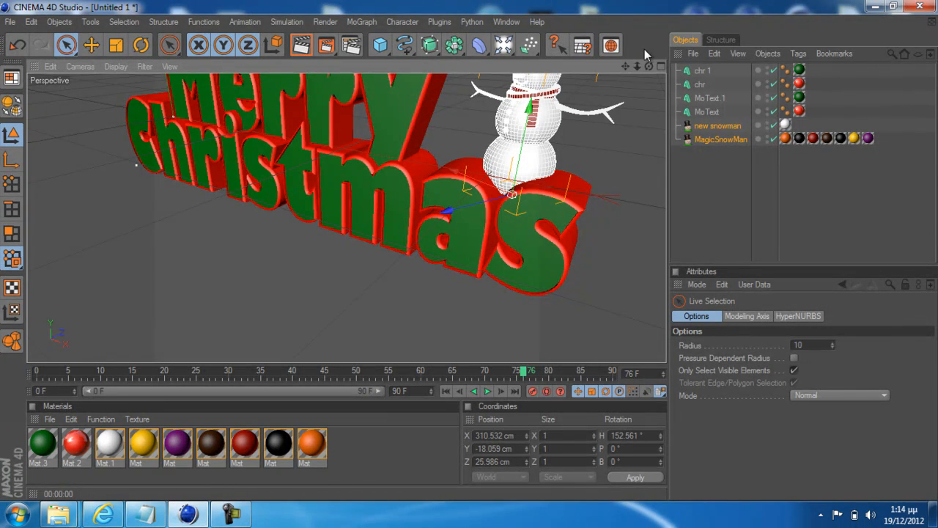
# Centre the snowman on the depth of the Christmas letters, at about X 303 cm, Y -15 cm and Z 15 cm
pyautogui.moveTo(626, 67); pyautogui.dragTo(421, 206)
pyautogui.moveTo(471, 255); pyautogui.dragTo(417, 190)
pyautogui.moveTo(649, 67); pyautogui.dragTo(475, 254)
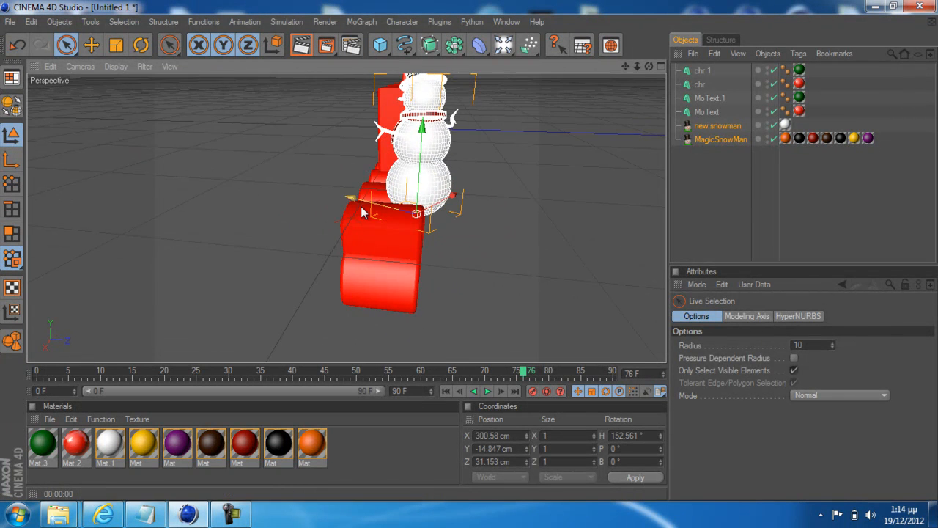
pyautogui.moveTo(395, 212); pyautogui.dragTo(470, 250)
pyautogui.moveTo(430, 196); pyautogui.dragTo(468, 253)
pyautogui.moveTo(431, 189); pyautogui.dragTo(471, 251)
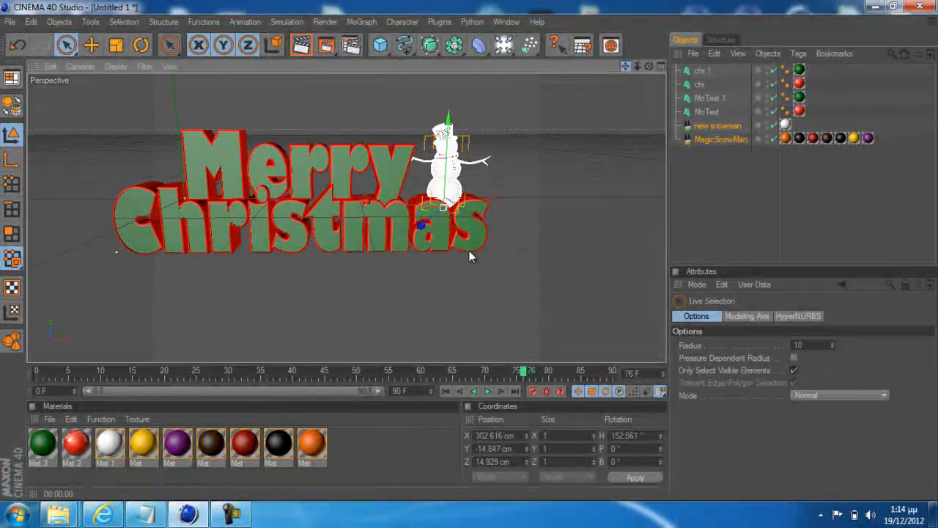
# Render the active view to preview the text with the snowman, and clear the object selection
pyautogui.click(231, 515)
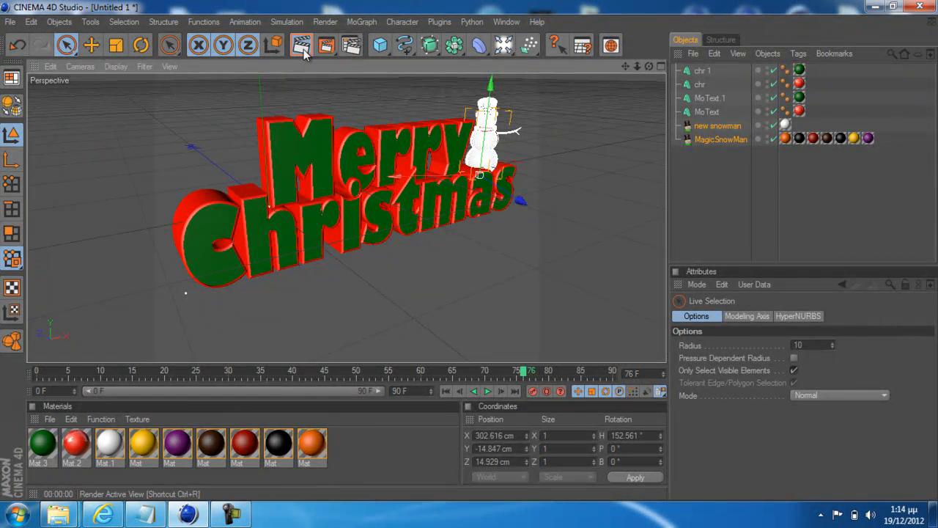
pyautogui.click(301, 46)
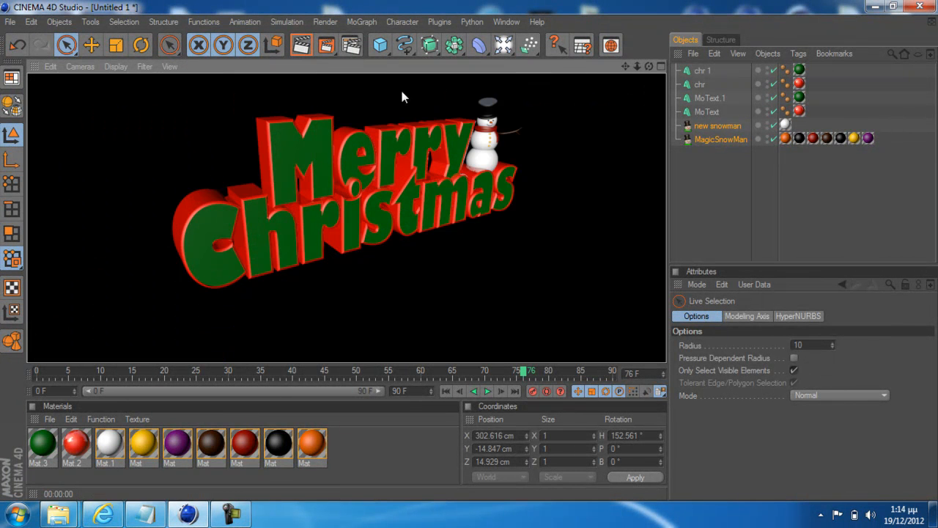
pyautogui.click(534, 167)
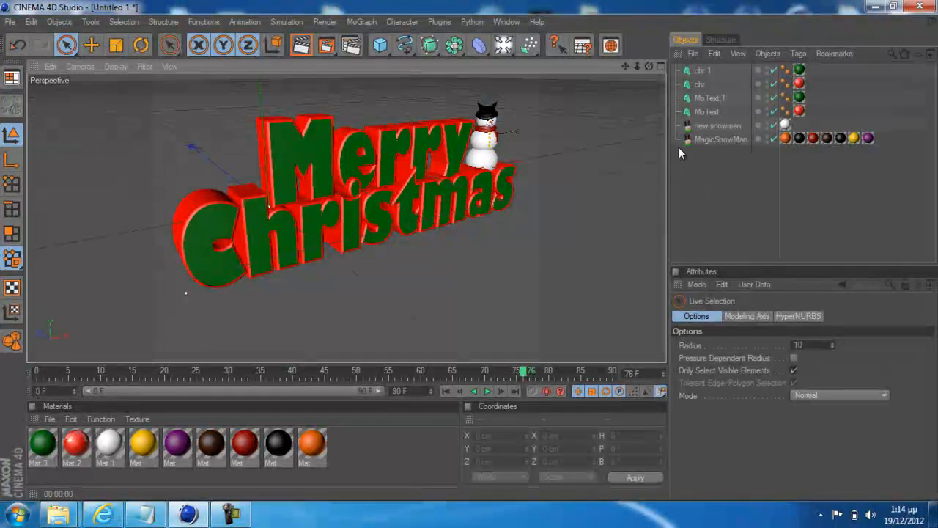
# Add an omni light and an Array object, and make the light a child of the array
pyautogui.click(509, 49)
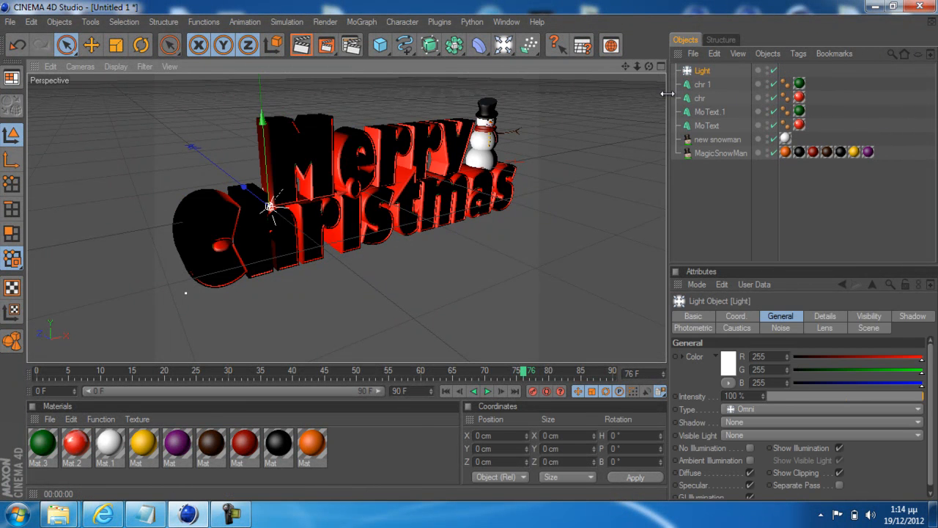
pyautogui.click(716, 196)
pyautogui.click(700, 71)
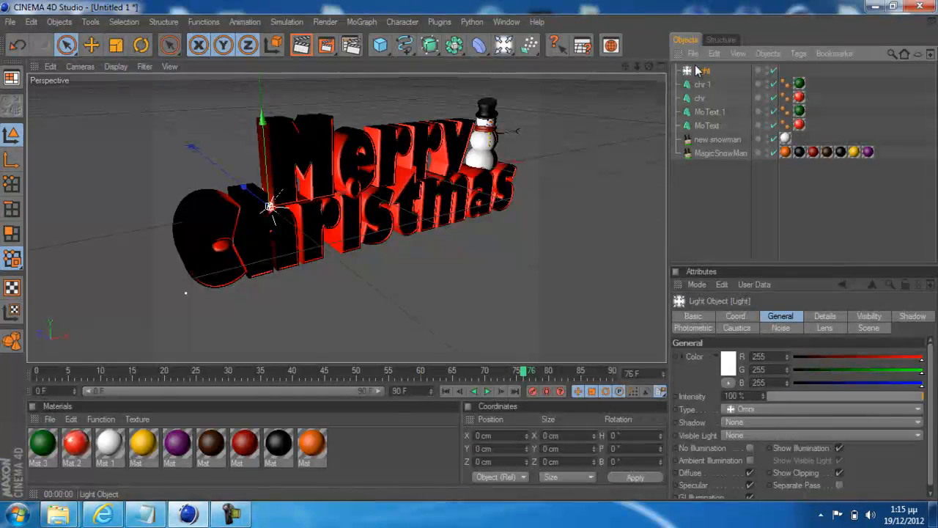
pyautogui.click(453, 46)
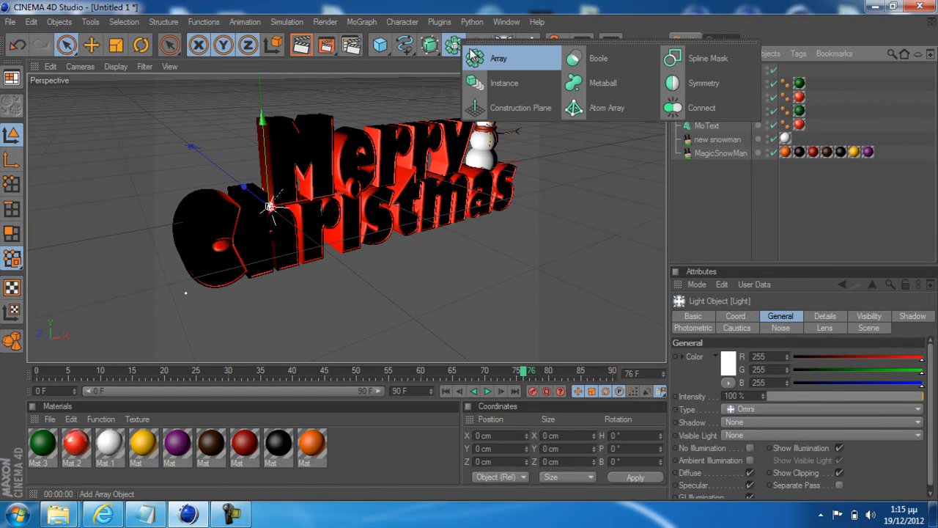
pyautogui.click(484, 59)
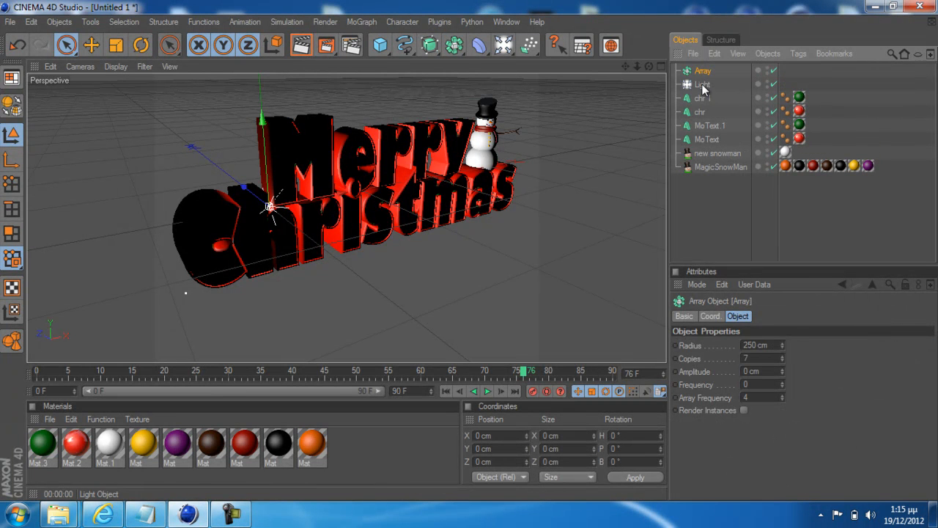
pyautogui.moveTo(702, 74); pyautogui.dragTo(702, 73)
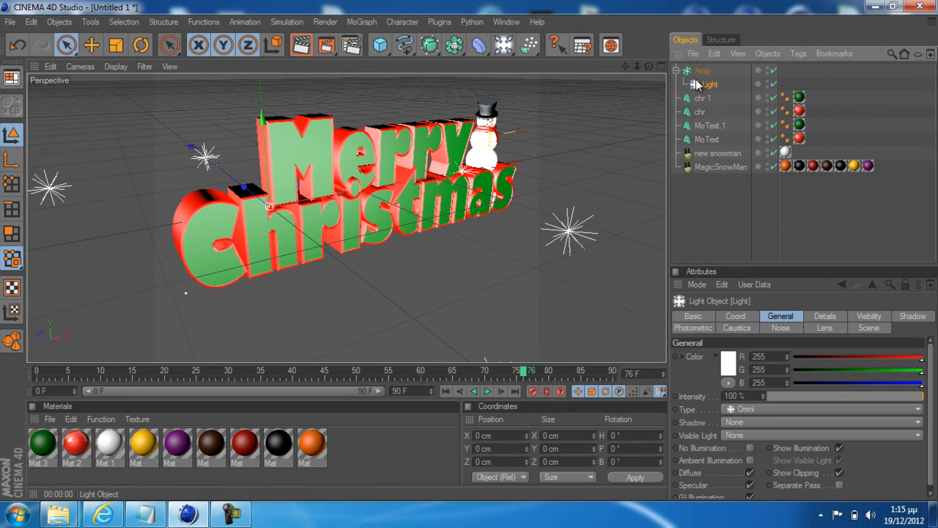
# Move the light array above the text to about X 115 cm and Y 153 cm, and test-render the view
pyautogui.click(677, 70)
pyautogui.click(704, 70)
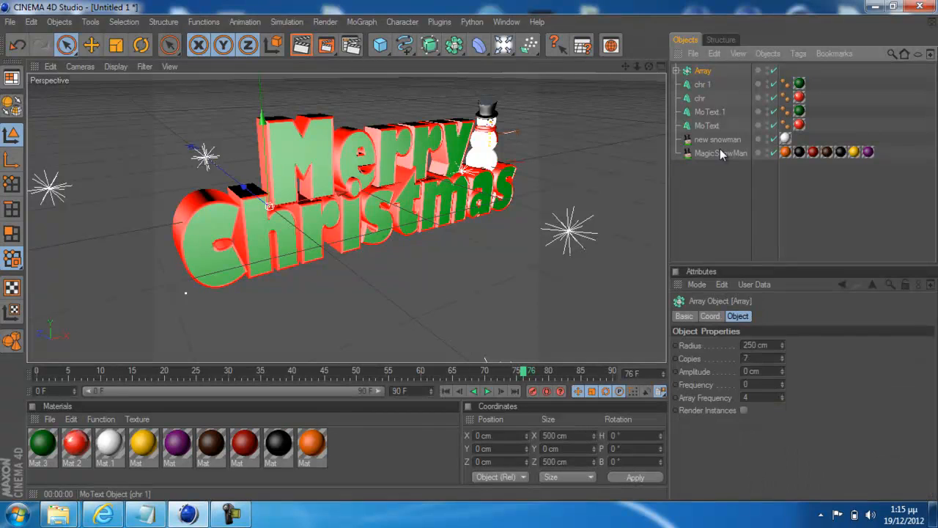
pyautogui.click(677, 70)
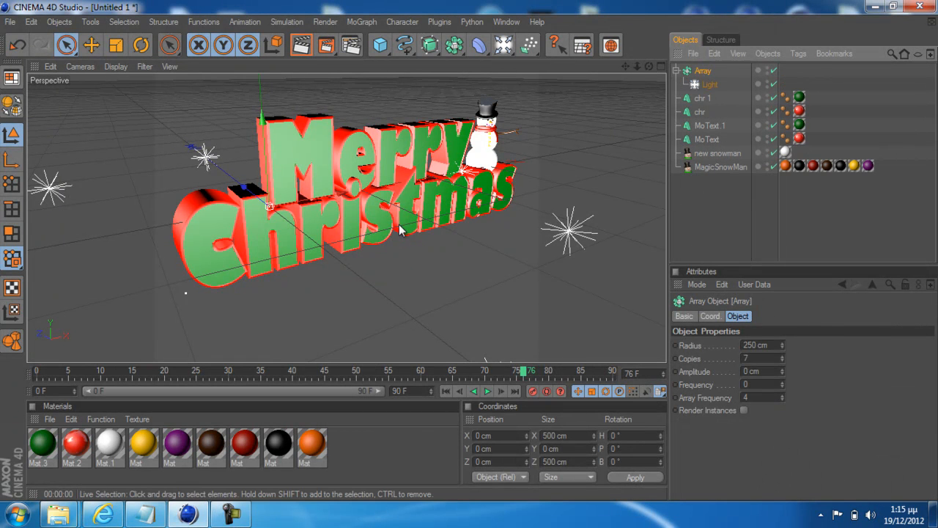
pyautogui.click(716, 320)
pyautogui.click(736, 315)
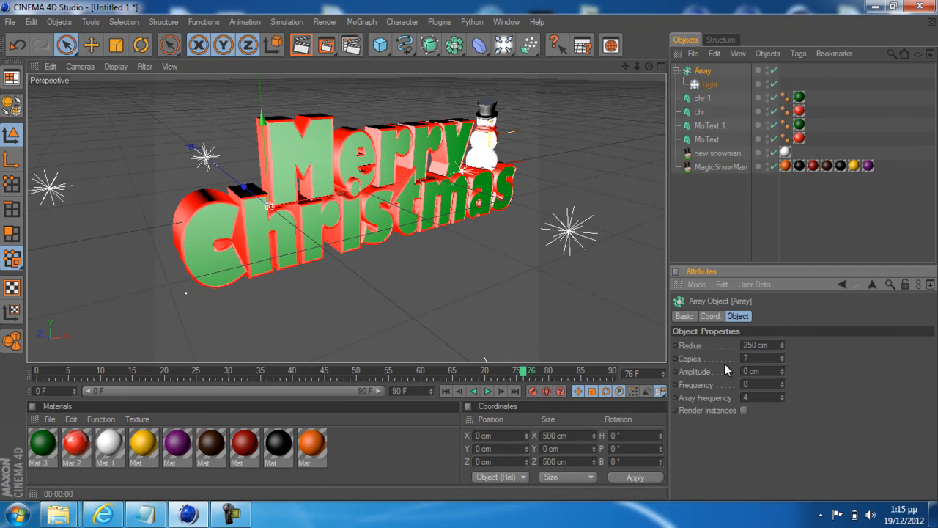
pyautogui.scroll(-5, 499, 235)
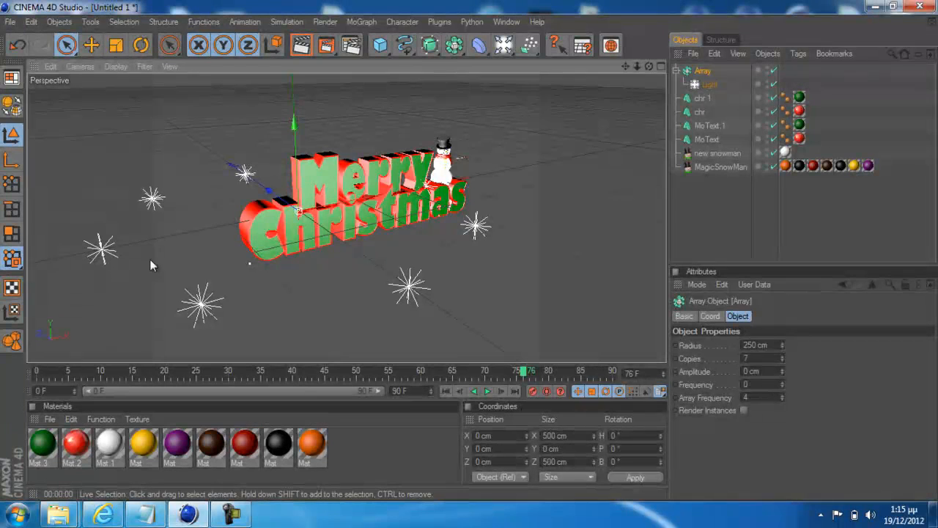
pyautogui.moveTo(395, 258); pyautogui.dragTo(460, 253)
pyautogui.moveTo(365, 110); pyautogui.dragTo(469, 248)
pyautogui.scroll(2, 352, 236)
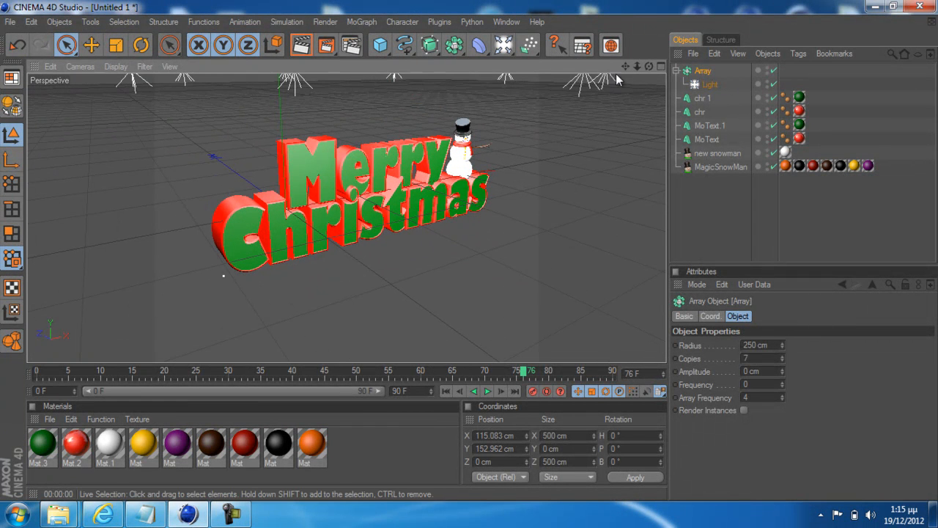
pyautogui.click(306, 49)
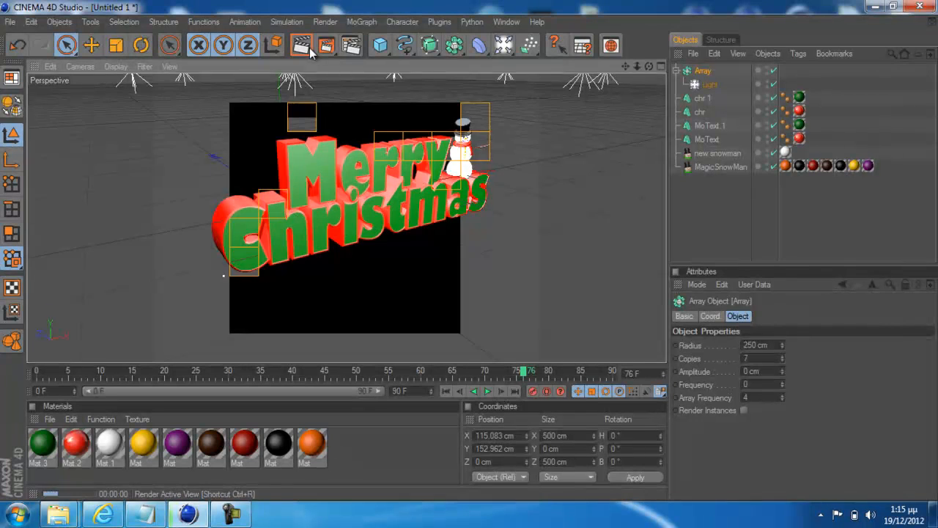
pyautogui.click(503, 211)
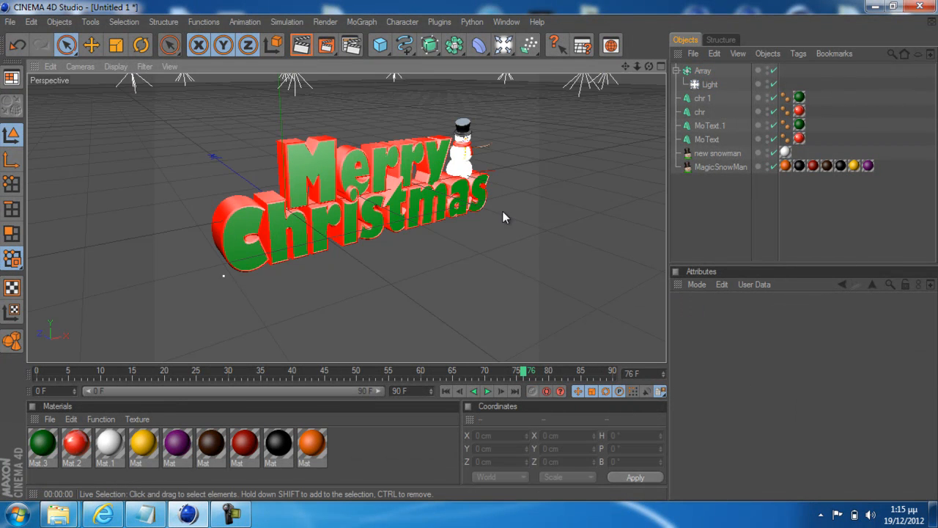
# Reduce the light array's copies to 3
pyautogui.click(703, 70)
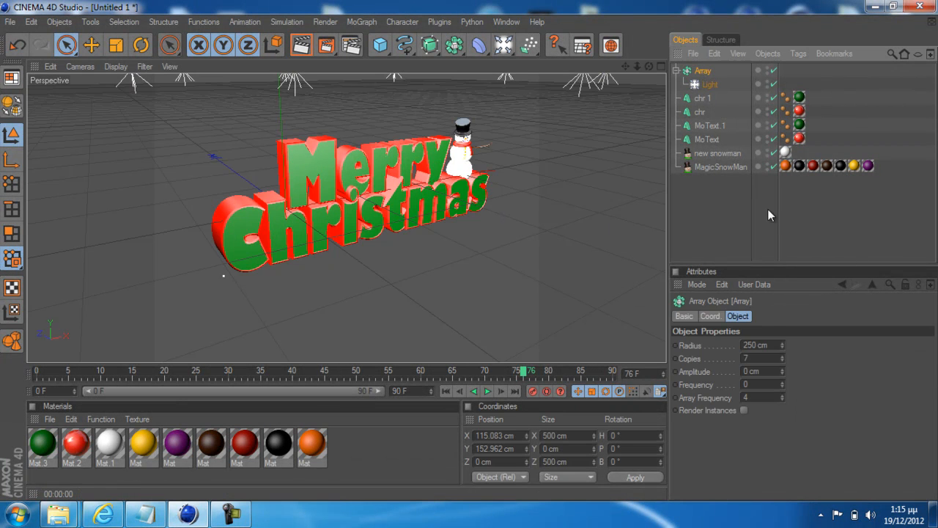
pyautogui.click(782, 360)
pyautogui.click(782, 360)
pyautogui.click(782, 359)
pyautogui.click(782, 360)
pyautogui.scroll(-2, 497, 201)
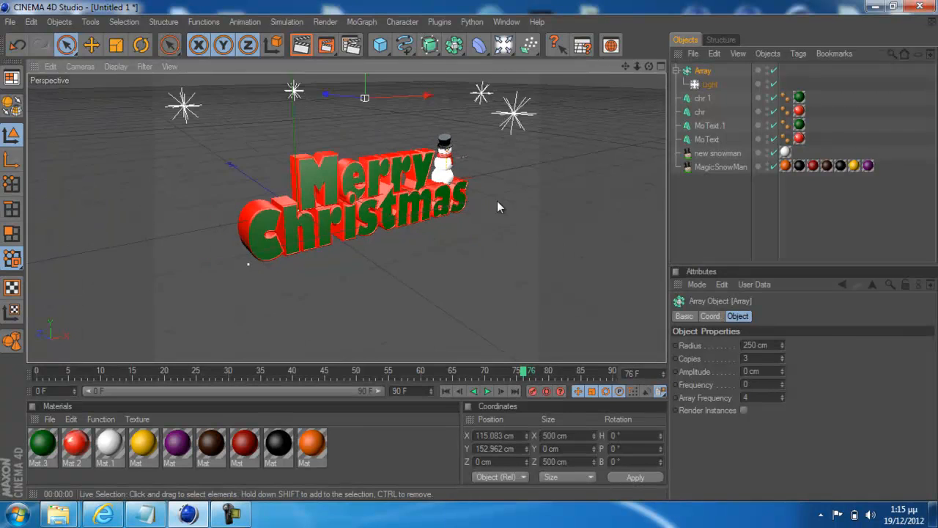
pyautogui.scroll(-1, 497, 201)
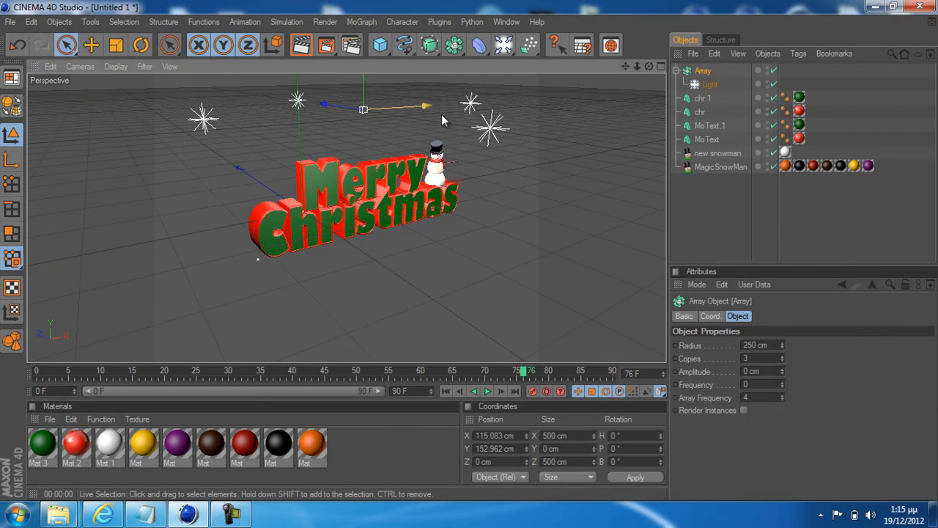
# Set the light array's copies to 2 and test-render the perspective view
pyautogui.click(753, 358)
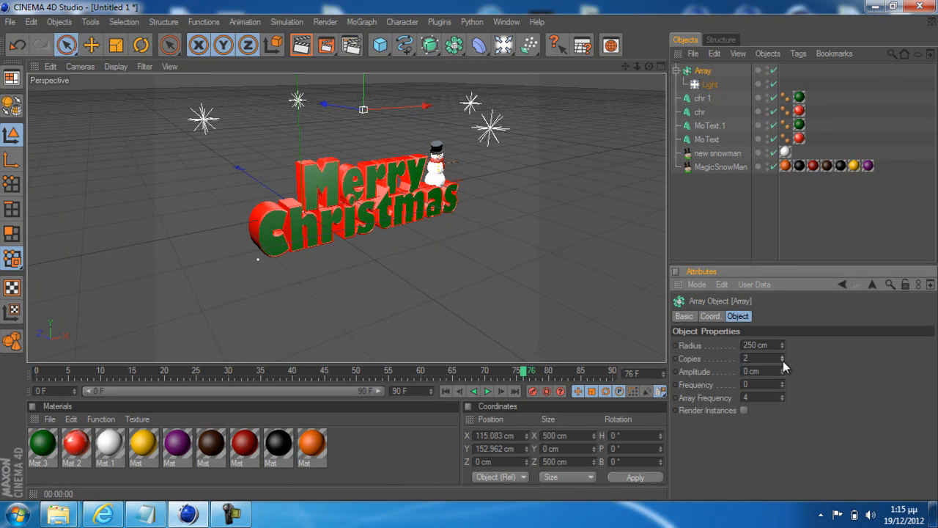
pyautogui.moveTo(769, 359); pyautogui.dragTo(743, 358)
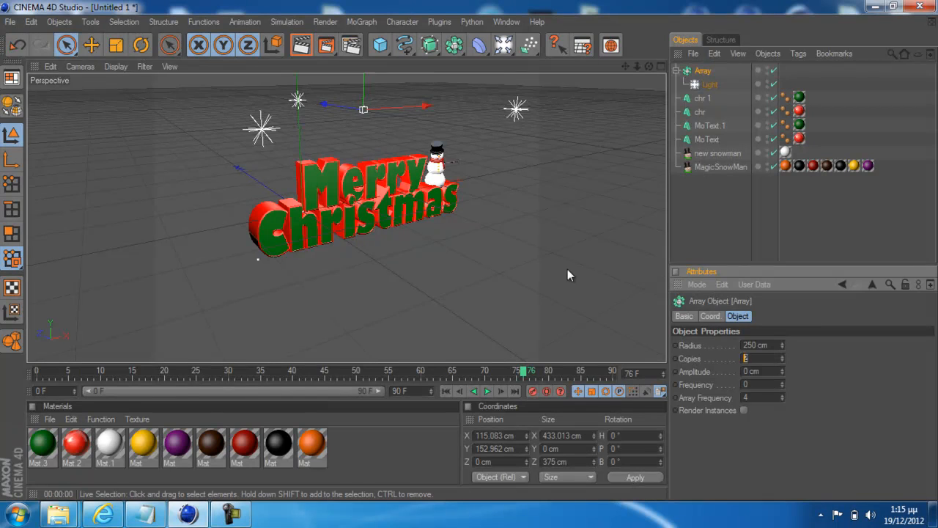
pyautogui.scroll(2, 308, 107)
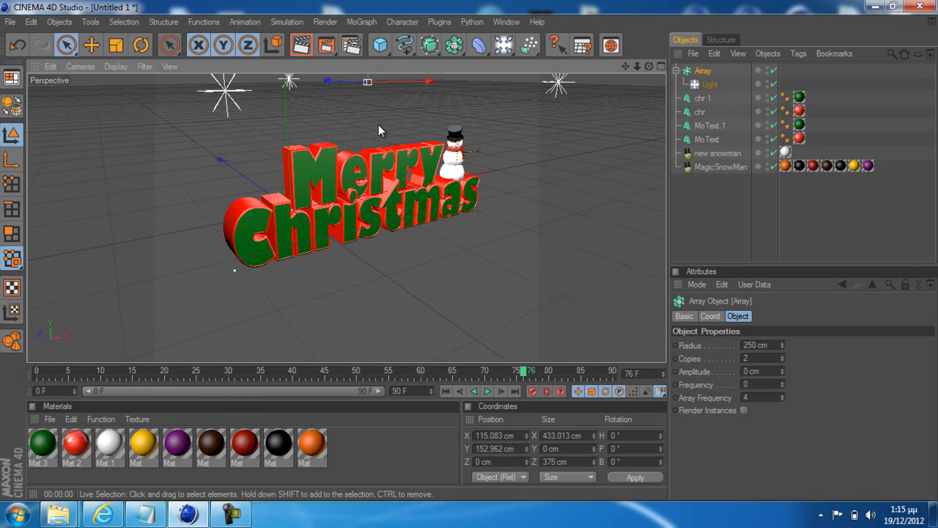
pyautogui.scroll(2, 490, 121)
pyautogui.scroll(-3, 490, 121)
pyautogui.scroll(4, 490, 121)
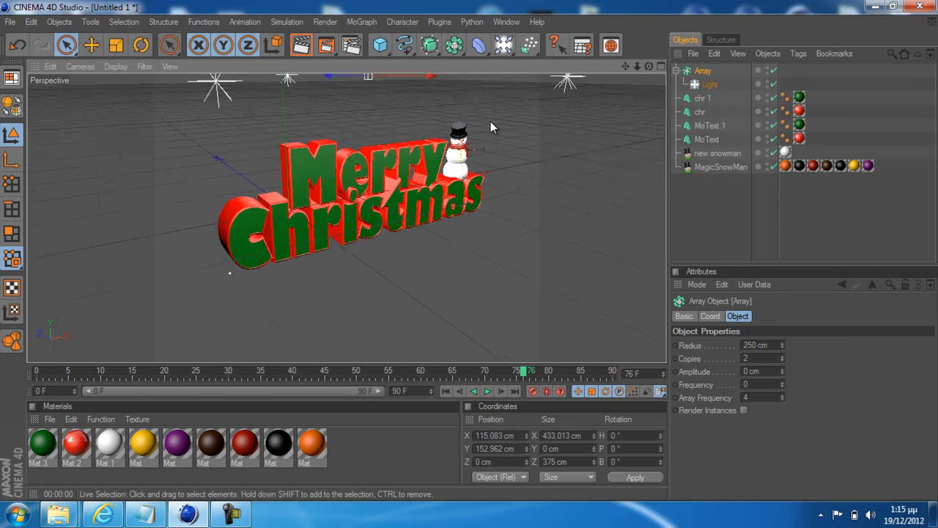
pyautogui.click(301, 45)
# Raise the light array above the text to about Y 166 cm
pyautogui.scroll(-1, 423, 184)
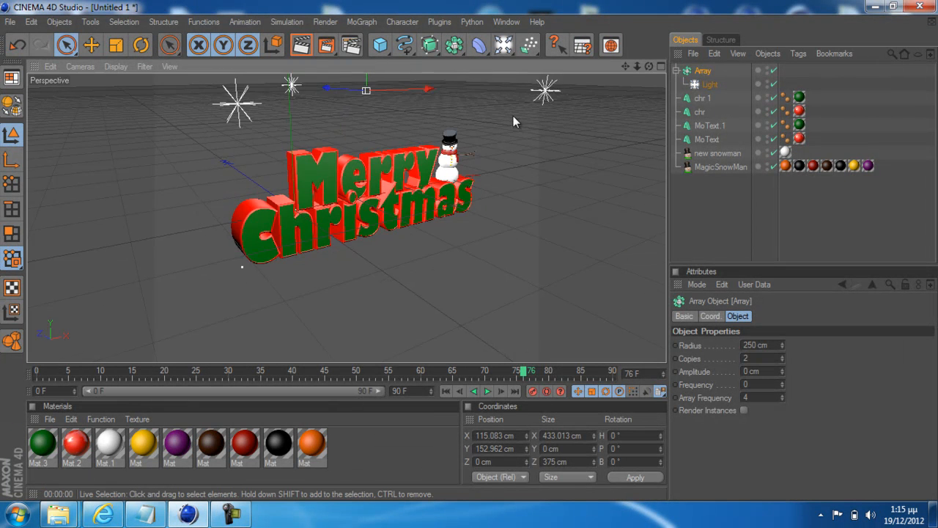
pyautogui.scroll(-1, 513, 121)
pyautogui.moveTo(363, 94); pyautogui.dragTo(363, 85)
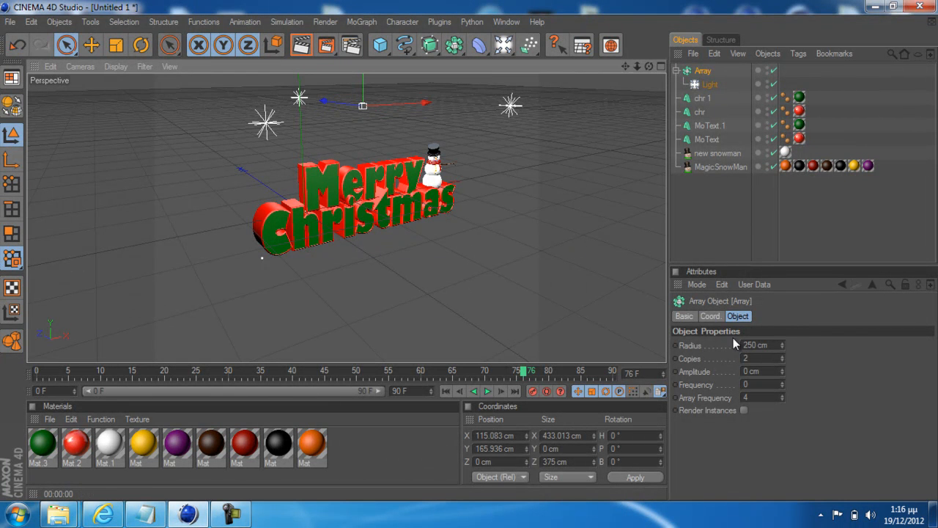
# Set the array light's shadow type to Shadow Maps (Soft) and clear the object selection
pyautogui.click(706, 84)
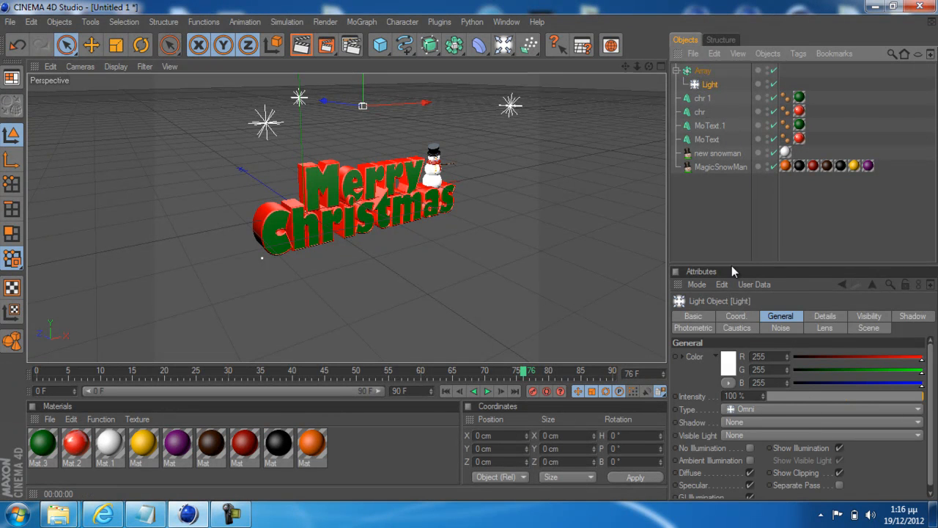
pyautogui.click(730, 361)
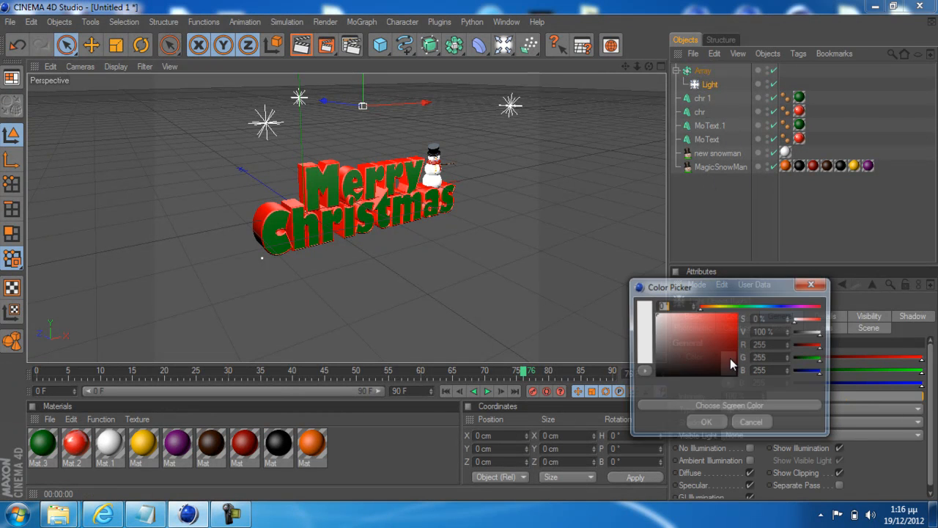
pyautogui.click(753, 423)
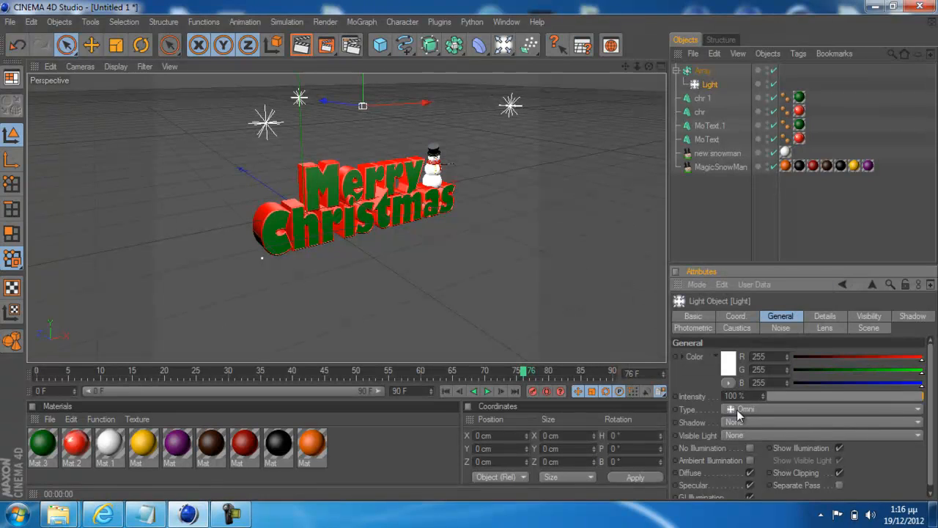
pyautogui.click(746, 423)
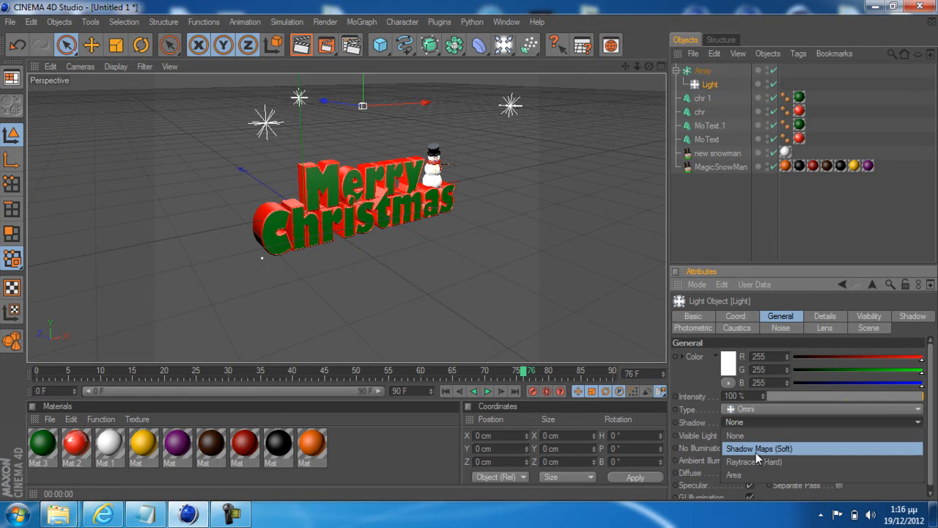
pyautogui.click(757, 453)
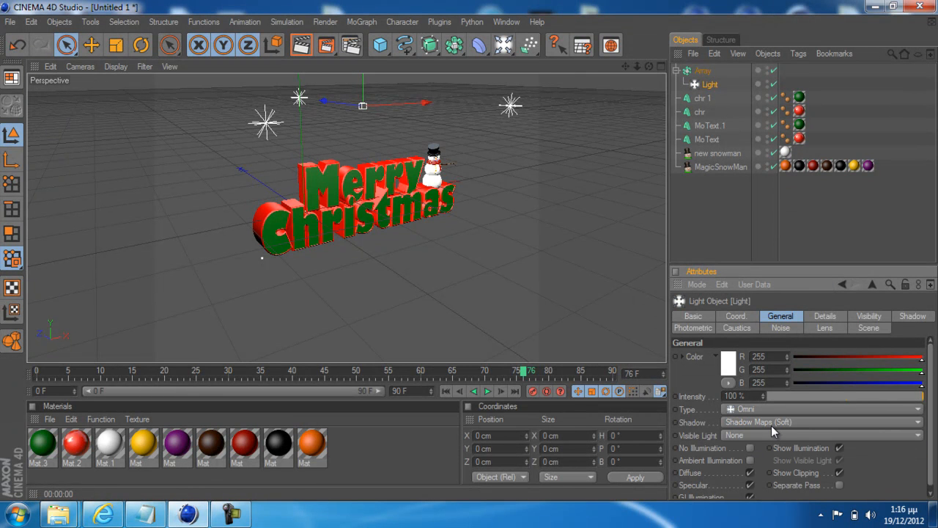
pyautogui.click(772, 425)
pyautogui.click(771, 425)
pyautogui.click(494, 266)
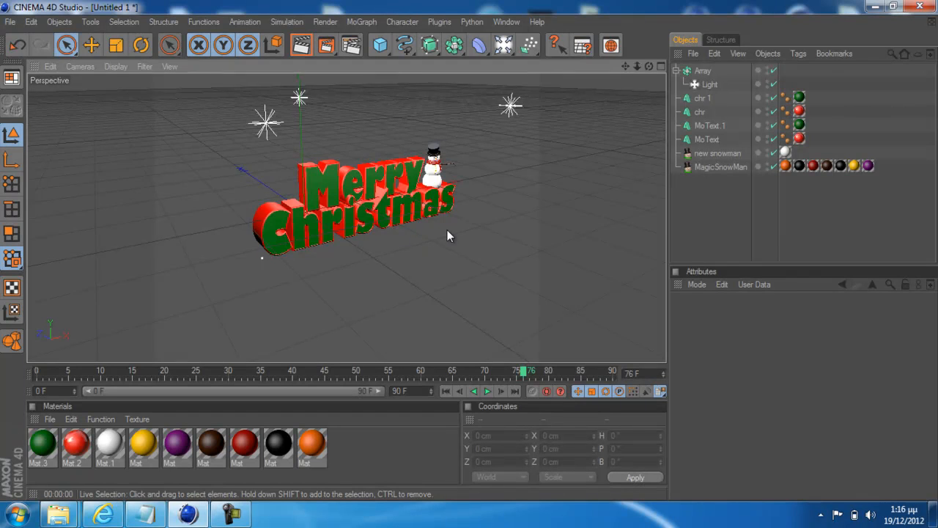
# Add a Floor object and lower it beneath the Christmas text to about Y -66.8 cm
pyautogui.scroll(5, 447, 230)
pyautogui.scroll(-1, 447, 231)
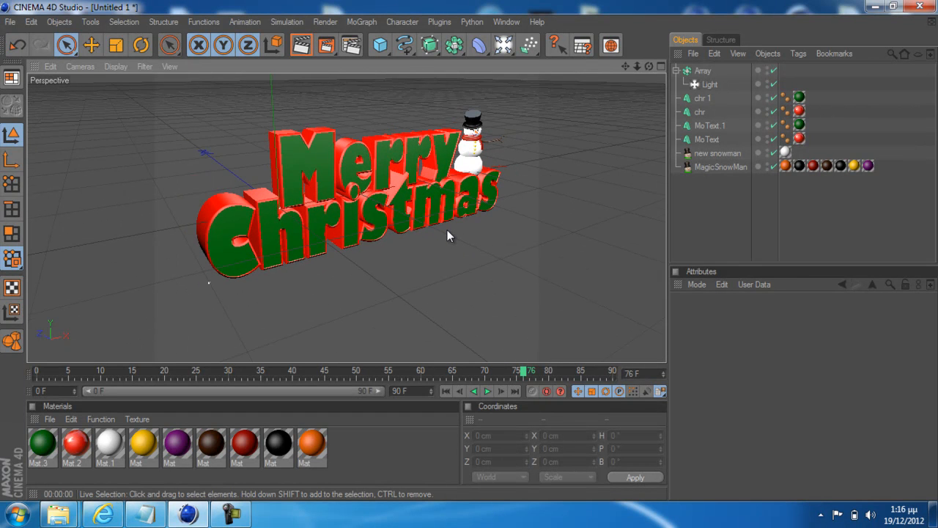
pyautogui.scroll(2, 447, 229)
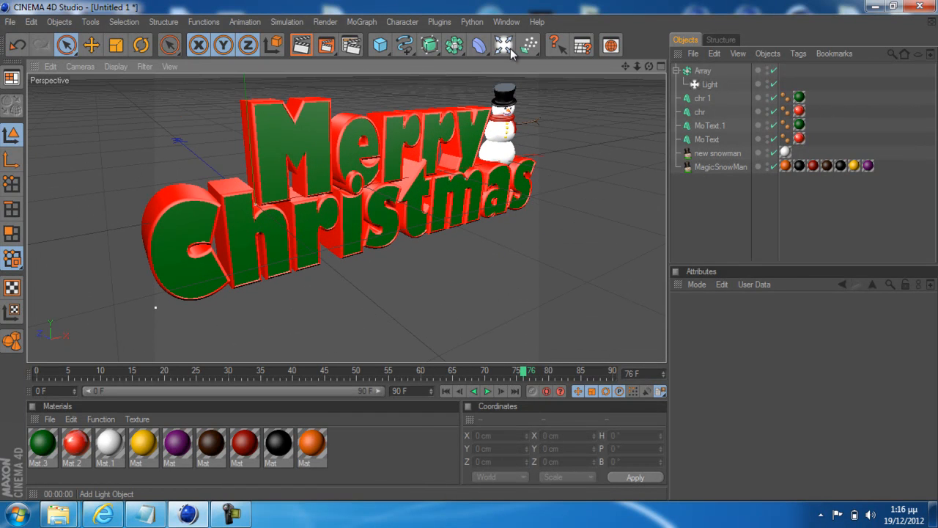
pyautogui.moveTo(504, 51); pyautogui.dragTo(618, 166)
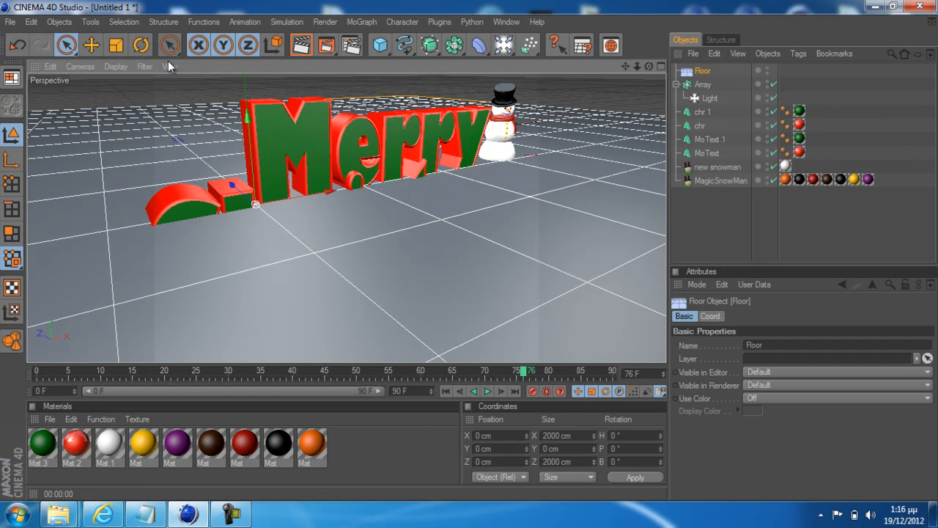
pyautogui.scroll(-5, 244, 88)
pyautogui.moveTo(282, 125); pyautogui.dragTo(469, 254)
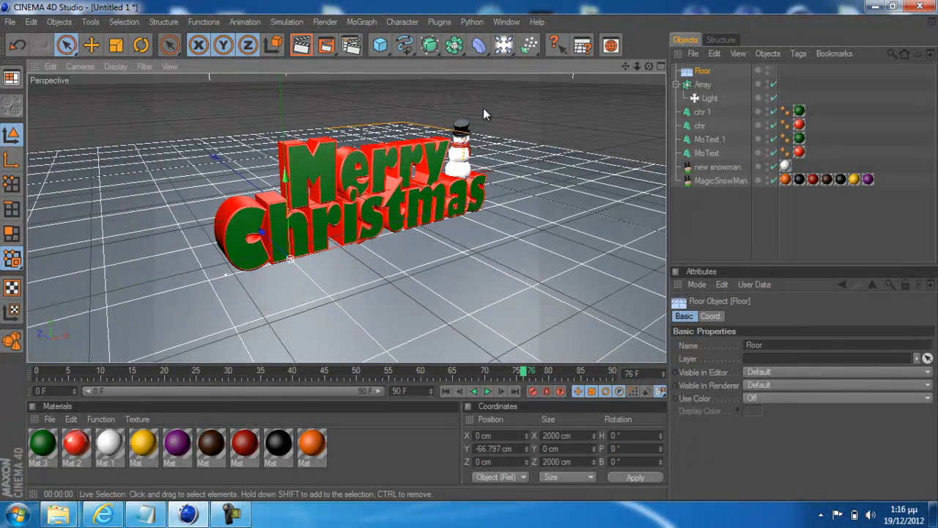
# Fine-tune the floor's height in the front view to about Y -67.3 cm and render the perspective view
pyautogui.click(661, 66)
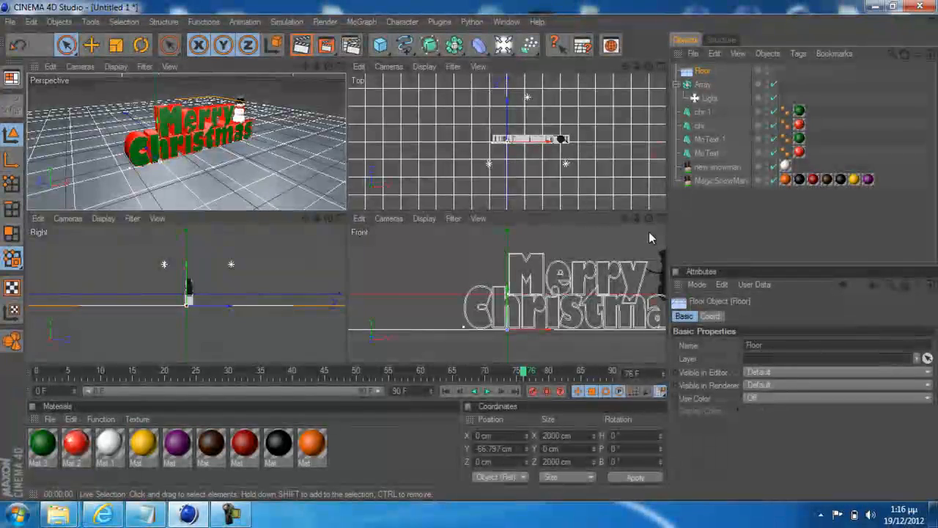
pyautogui.middleClick(523, 251)
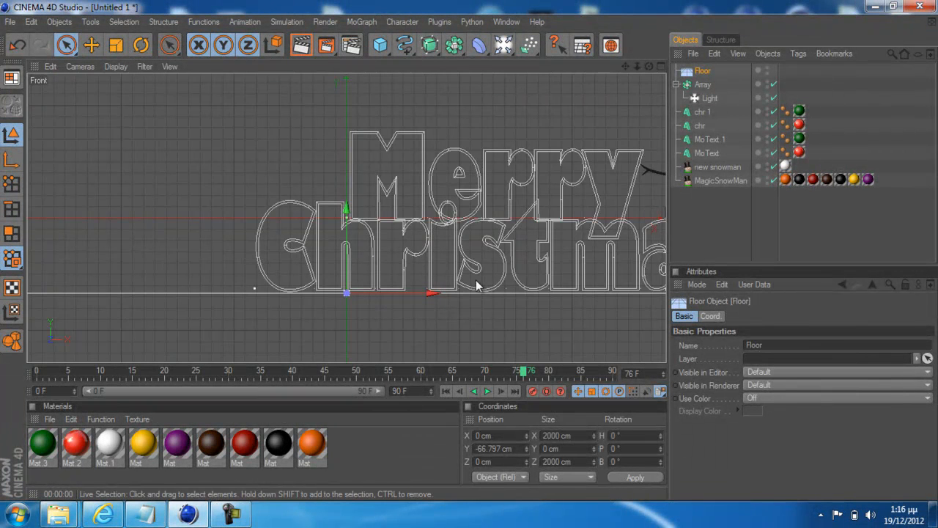
pyautogui.scroll(3, 484, 286)
pyautogui.moveTo(355, 232); pyautogui.dragTo(469, 256)
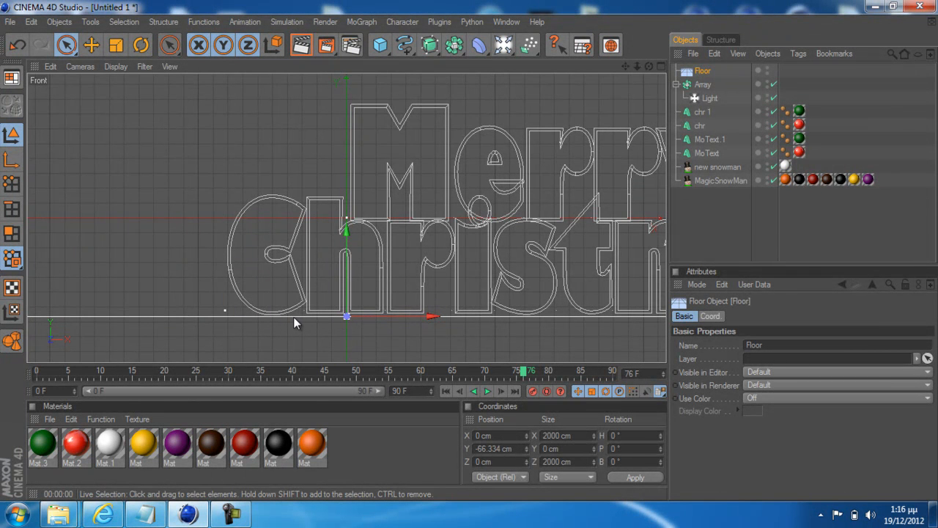
pyautogui.click(662, 67)
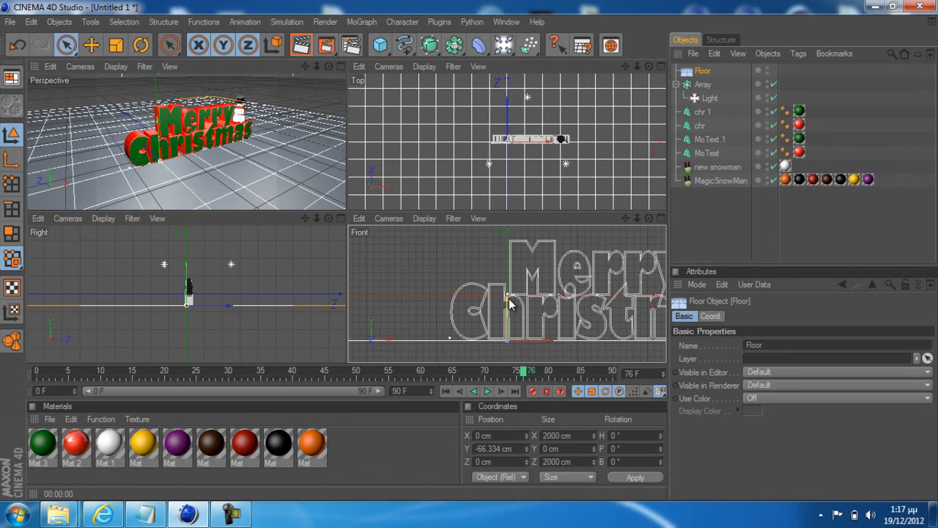
pyautogui.moveTo(510, 304); pyautogui.dragTo(470, 257)
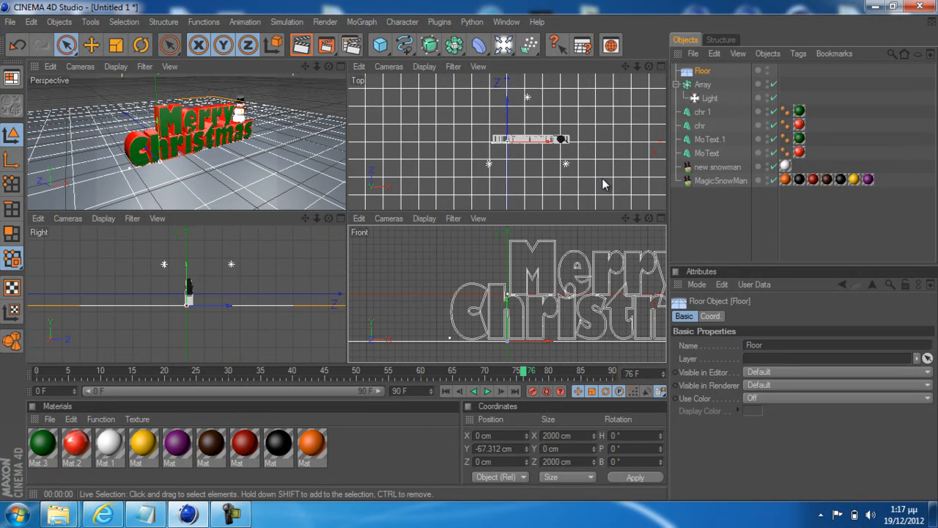
pyautogui.click(342, 66)
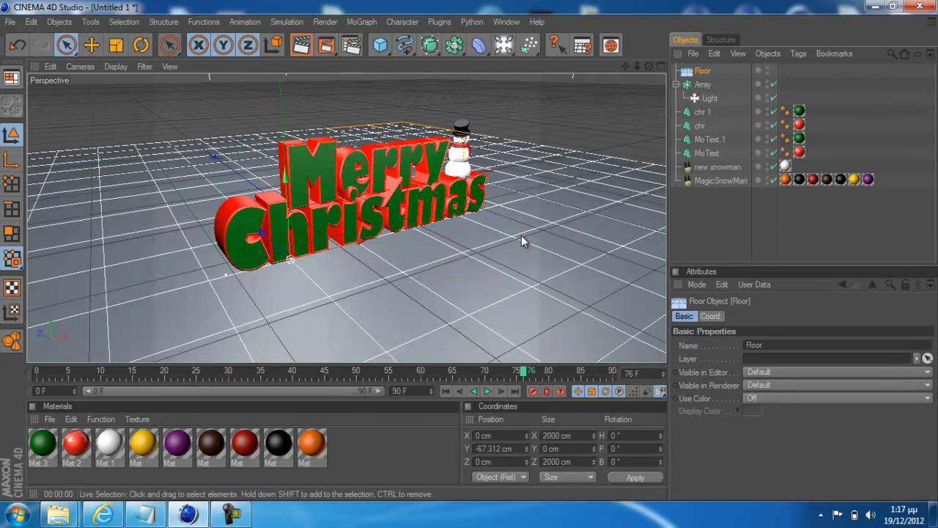
pyautogui.click(300, 45)
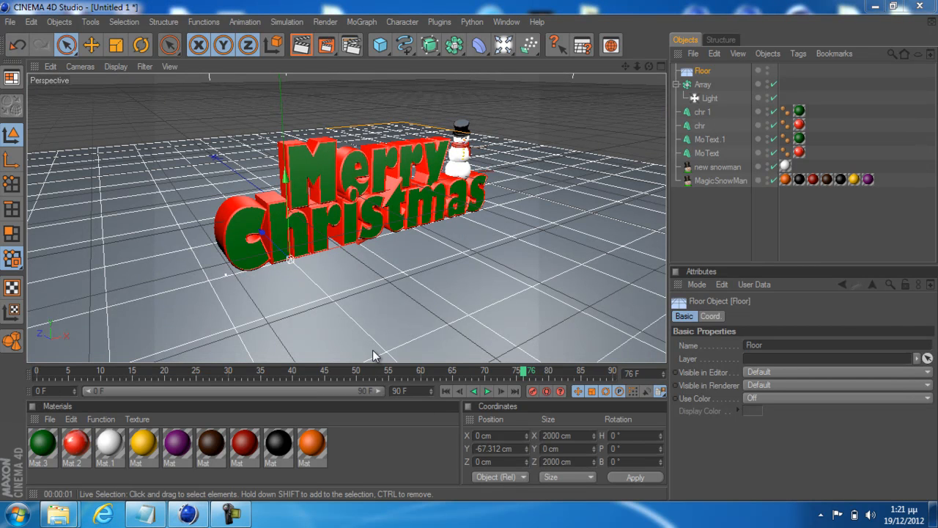
# Switch to Internet Explorer and search Google for "ice texture"
pyautogui.click(106, 519)
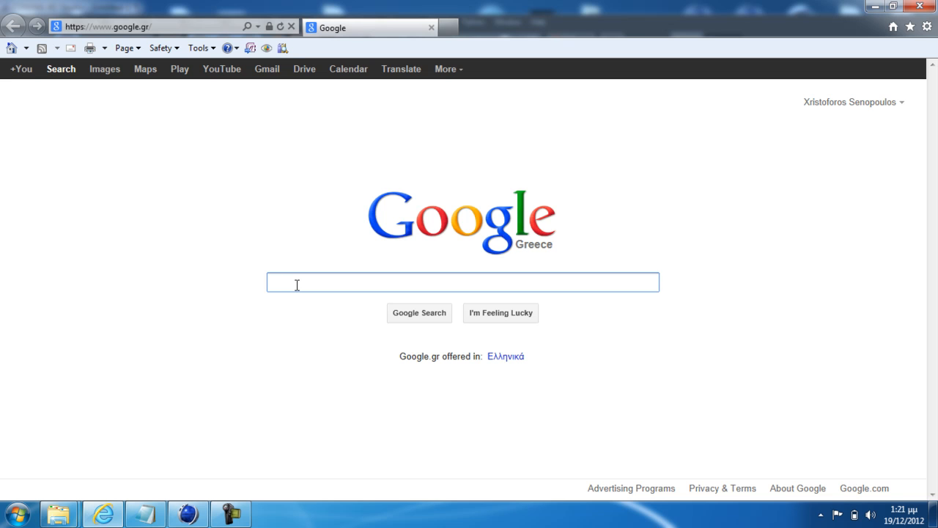
pyautogui.write('te')
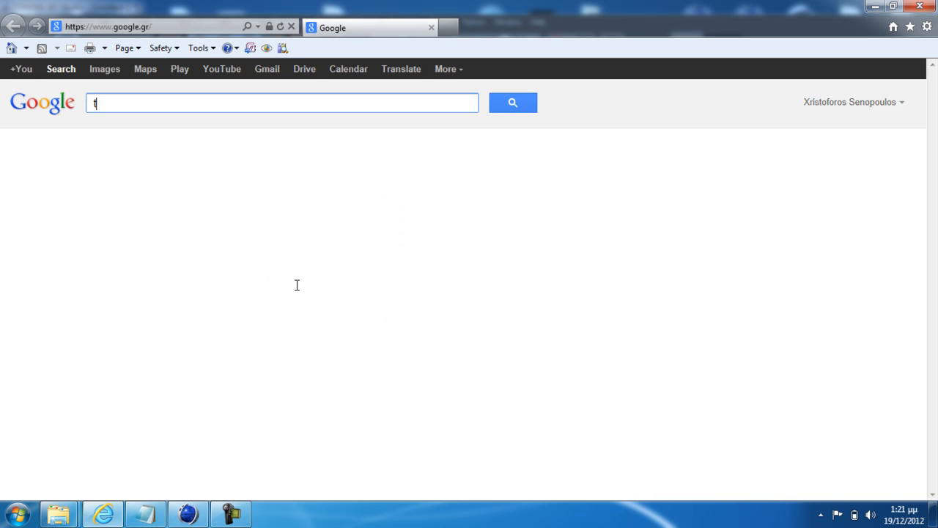
pyautogui.press('BackSpace')
pyautogui.press('BackSpace')
pyautogui.write('ice tex')
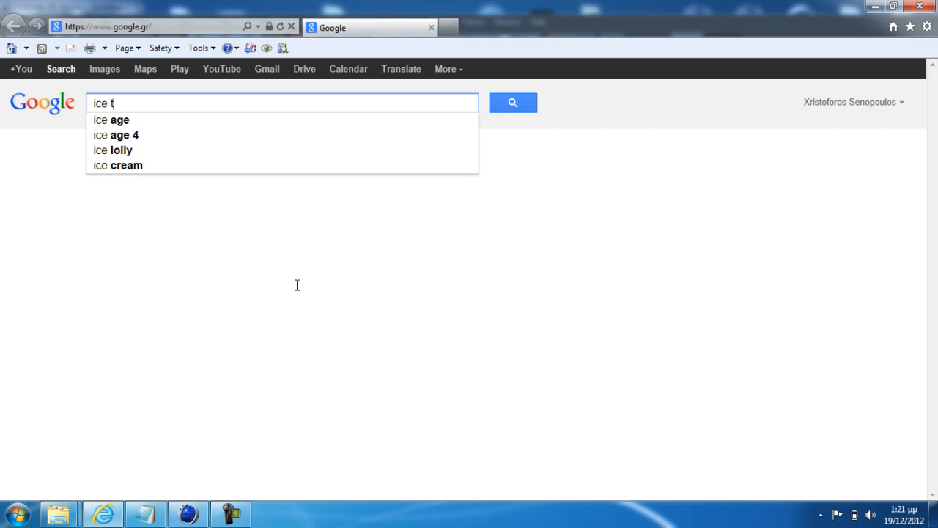
pyautogui.write('ture')
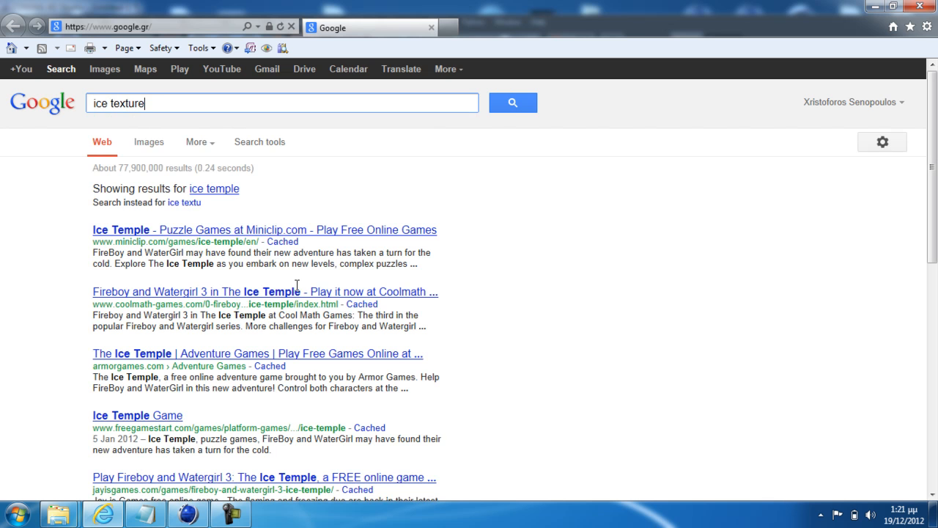
pyautogui.click(498, 104)
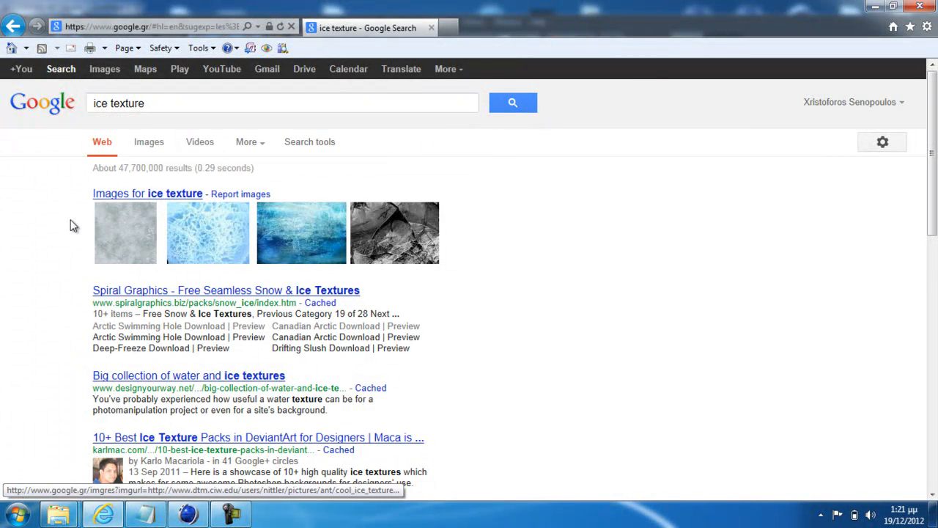
# Open the deviantART page of the grey scratched Ice Texture from the image results and check its usage terms
pyautogui.moveTo(114, 242)
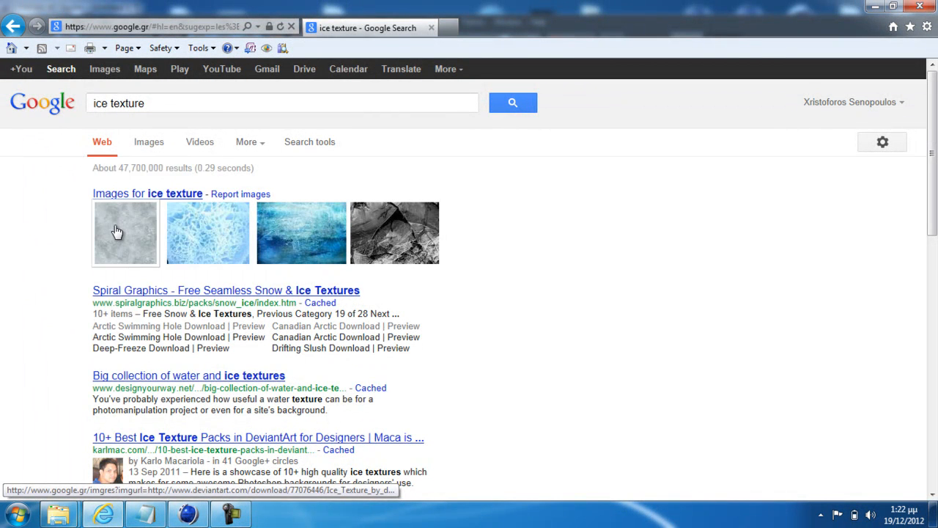
pyautogui.click(118, 230)
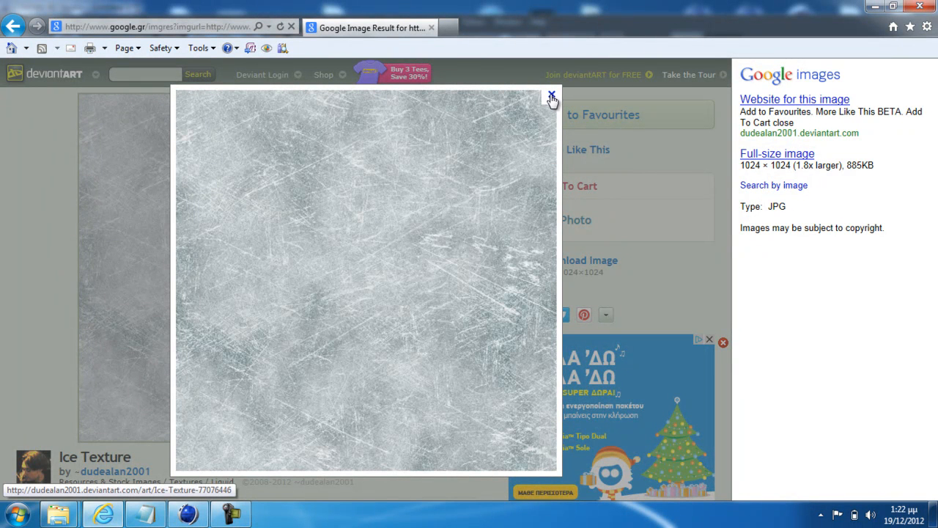
pyautogui.click(552, 96)
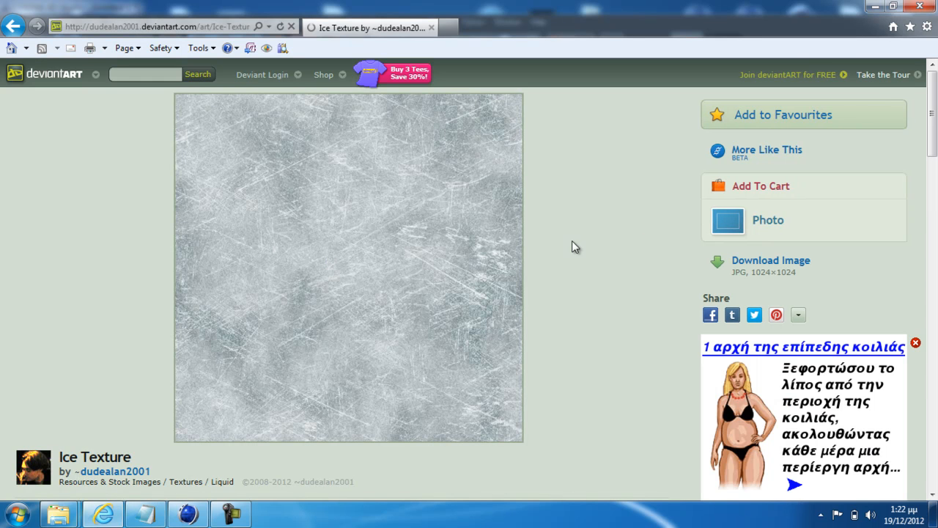
pyautogui.scroll(-5, 447, 291)
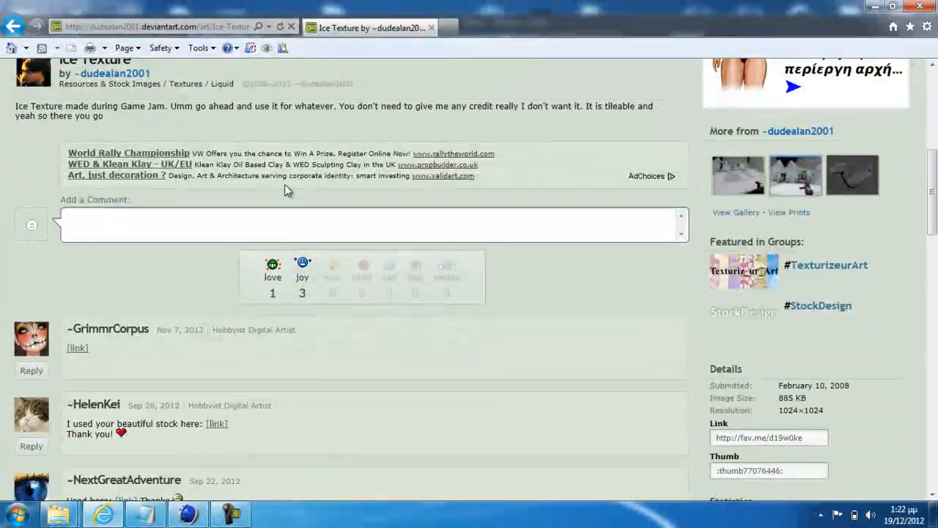
pyautogui.scroll(3, 284, 190)
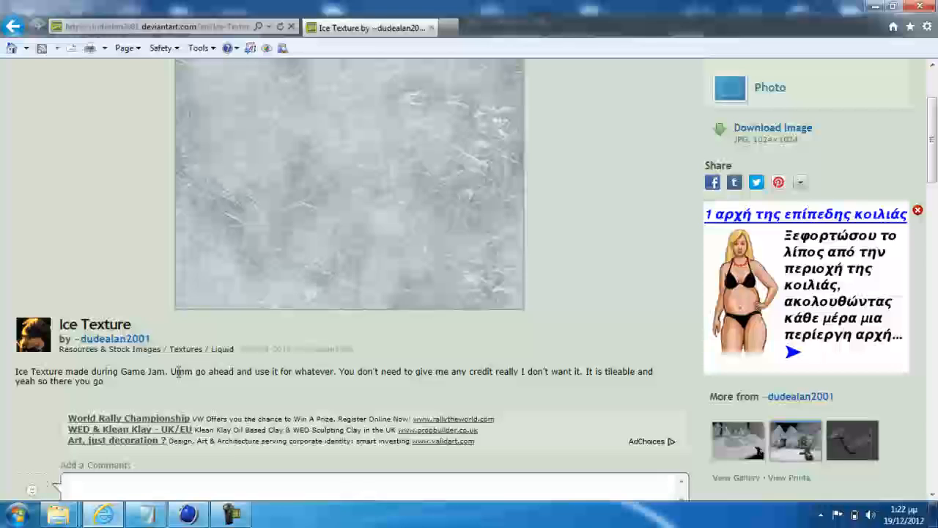
pyautogui.moveTo(195, 371); pyautogui.dragTo(354, 371)
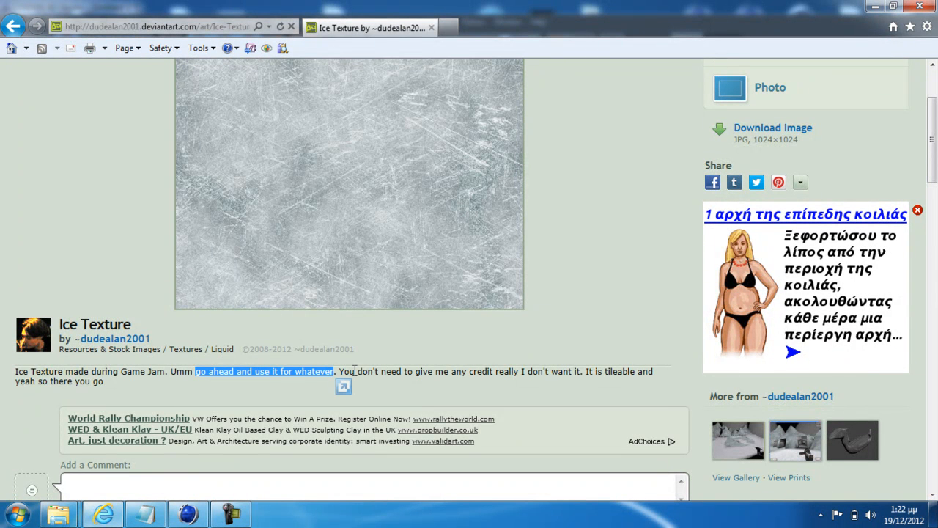
pyautogui.click(419, 381)
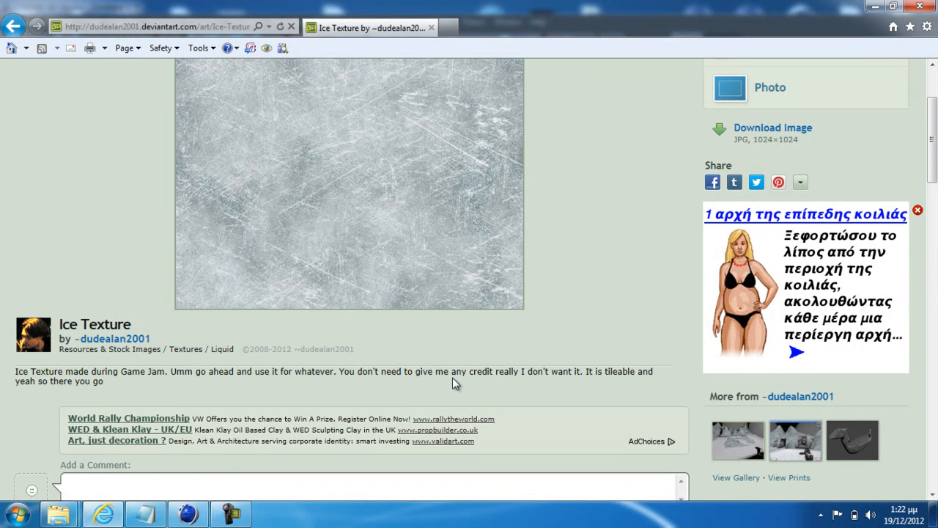
# Save the grey scratched Ice Texture image as a JPEG in the Pictures library, replacing the existing file
pyautogui.moveTo(359, 372); pyautogui.dragTo(522, 371)
pyautogui.click(558, 380)
pyautogui.scroll(3, 325, 297)
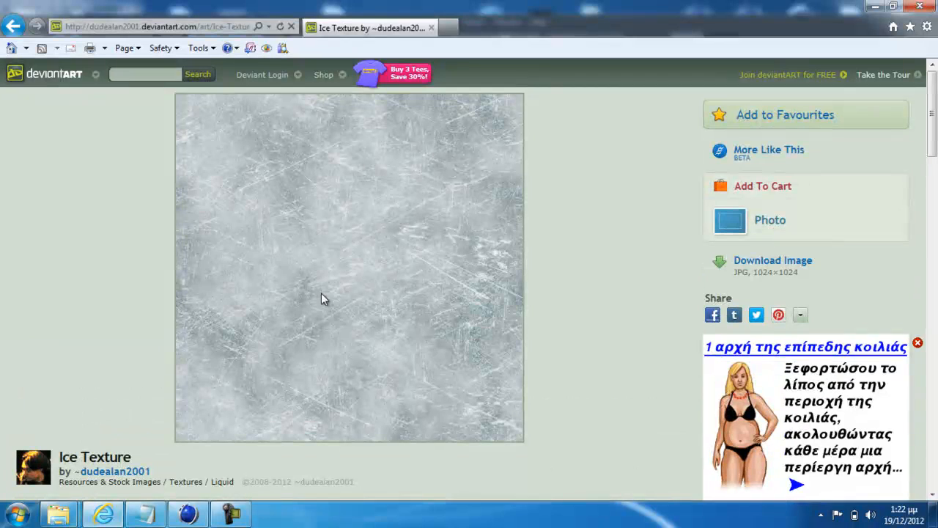
pyautogui.rightClick(324, 285)
pyautogui.click(366, 286)
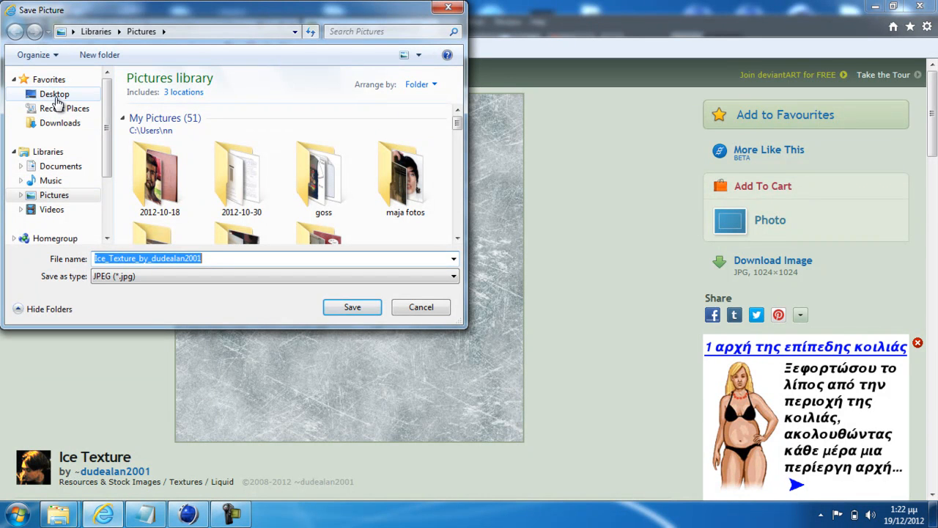
pyautogui.click(57, 95)
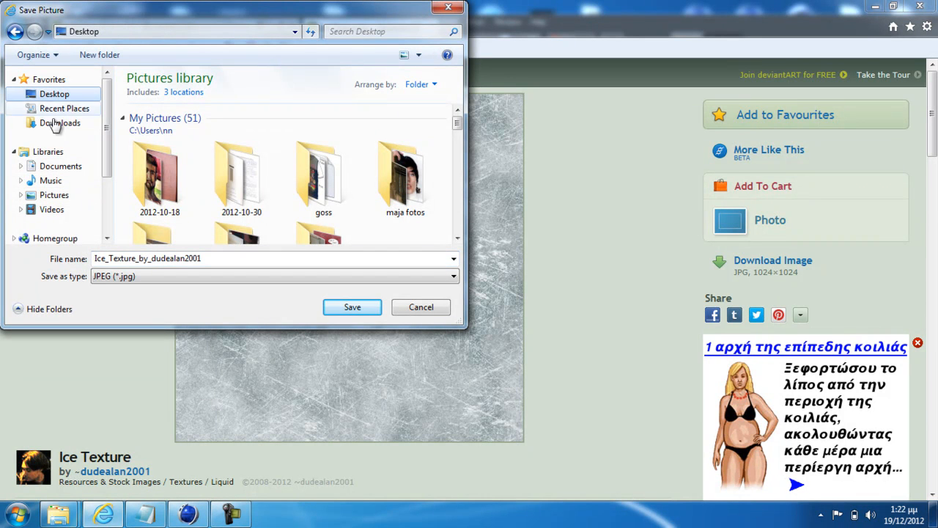
pyautogui.click(53, 195)
pyautogui.click(352, 307)
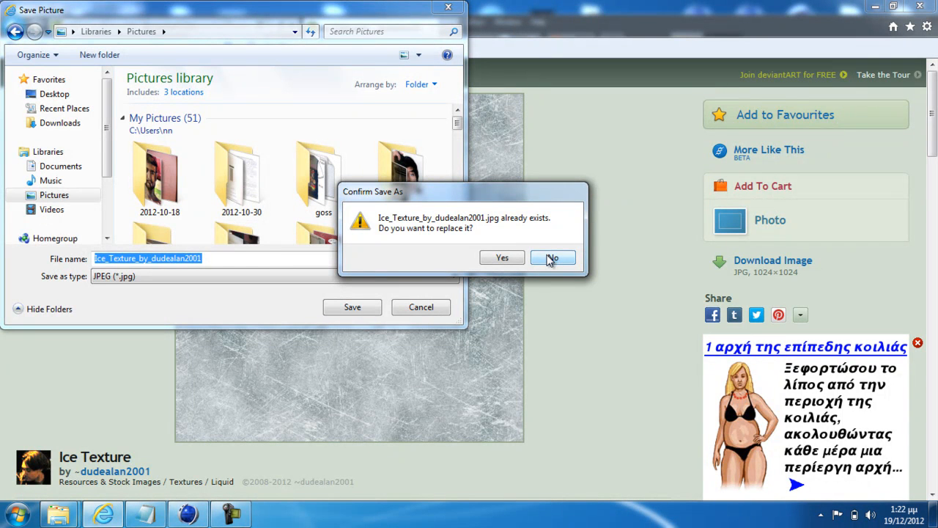
pyautogui.click(505, 255)
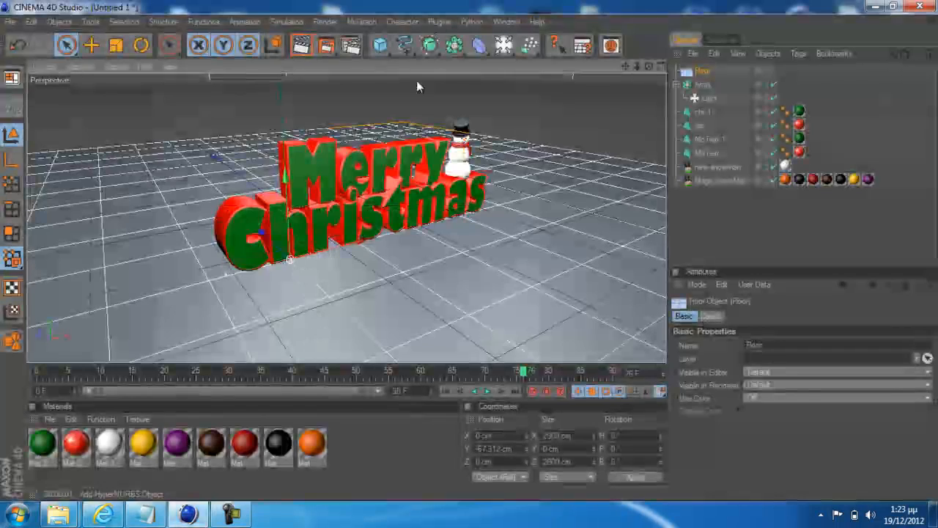
# Switch to CINEMA 4D and create a material with the Desktop's ice texture JPEG as its color texture, without copying it to the document location
pyautogui.click(50, 419)
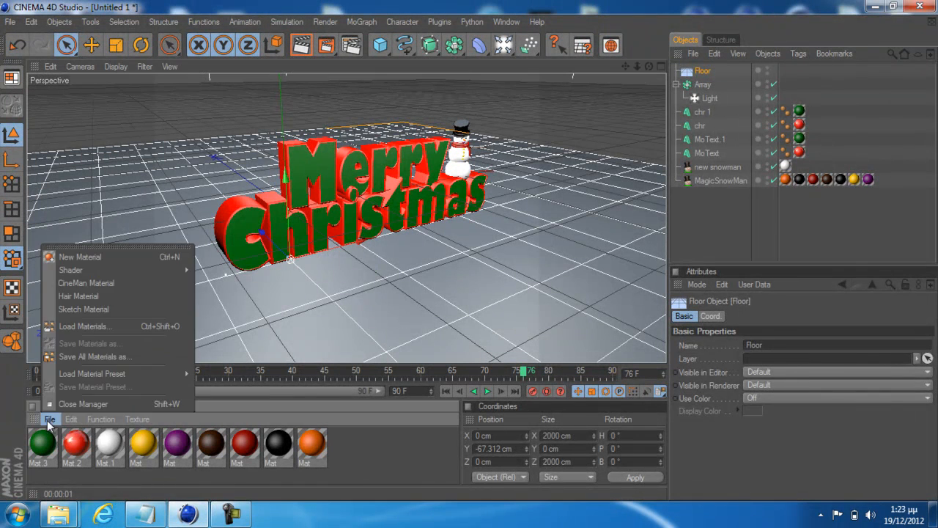
pyautogui.click(96, 260)
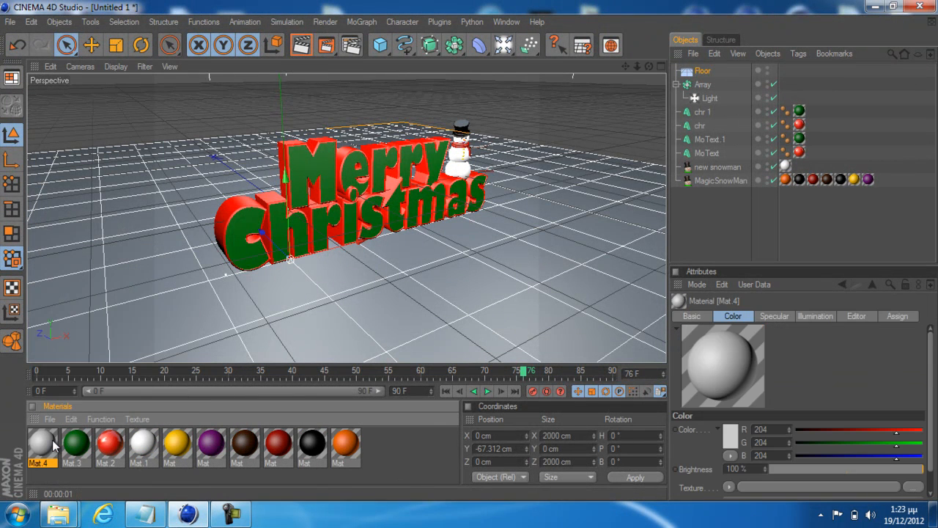
pyautogui.doubleClick(44, 442)
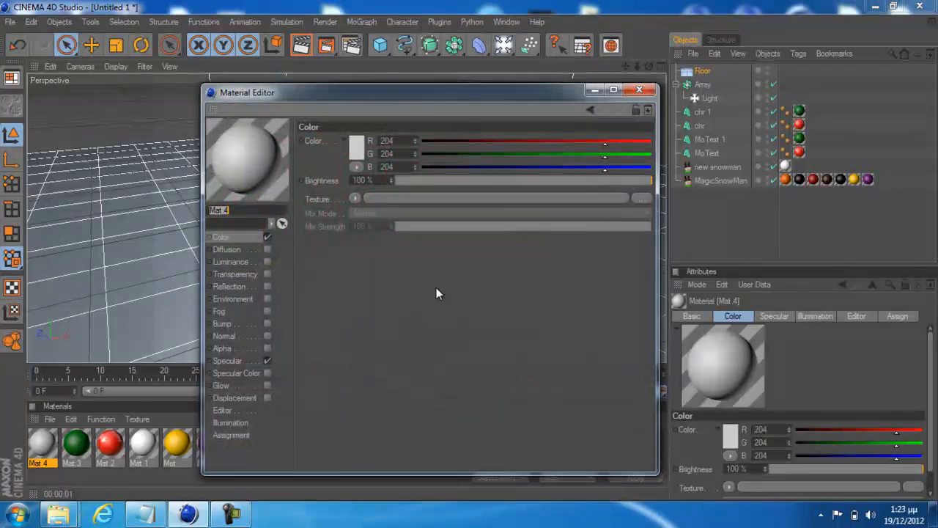
pyautogui.click(354, 198)
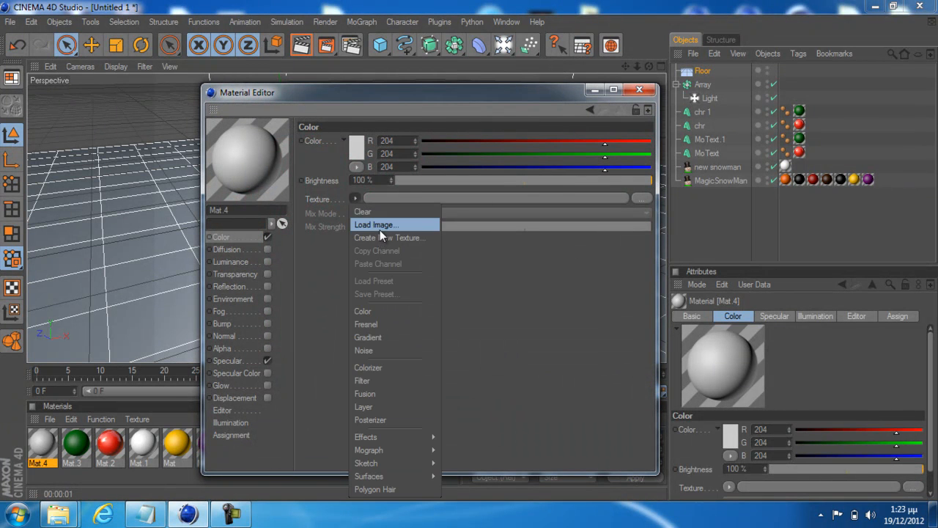
pyautogui.click(380, 226)
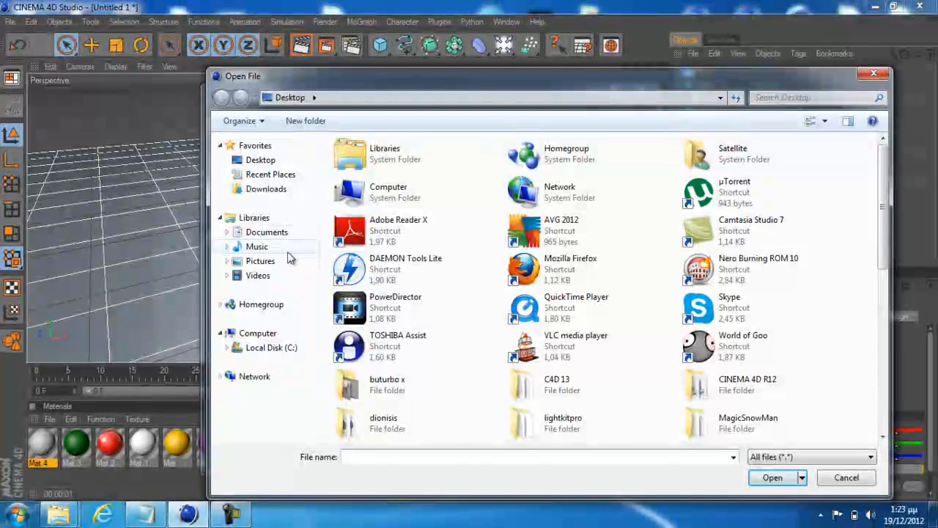
pyautogui.scroll(-5, 733, 235)
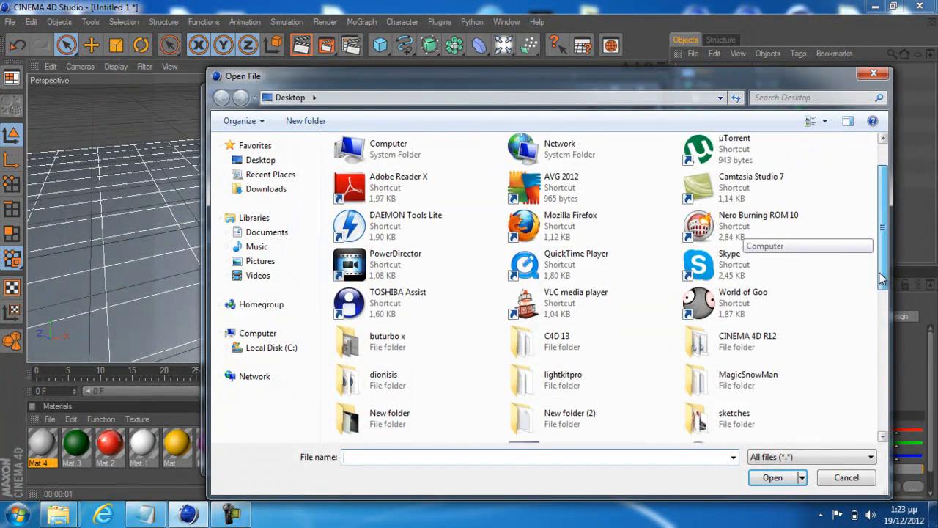
pyautogui.click(396, 376)
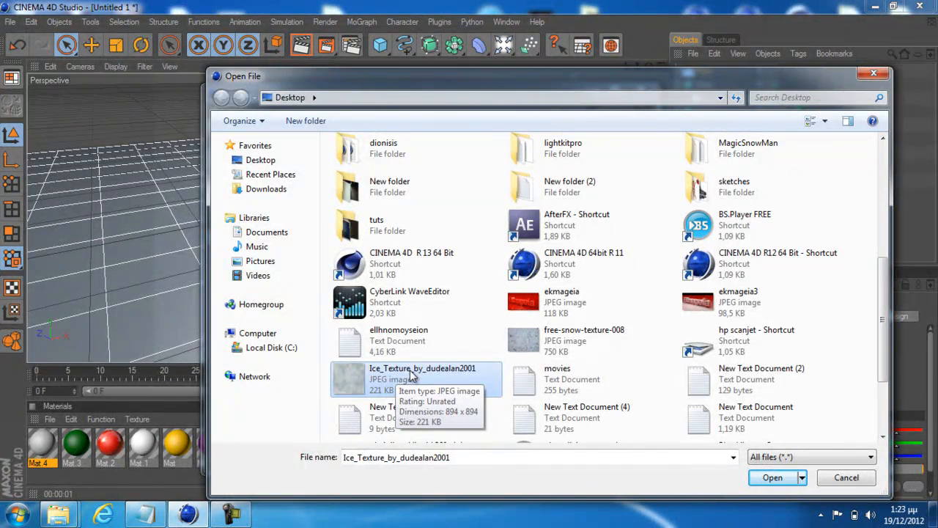
pyautogui.click(774, 481)
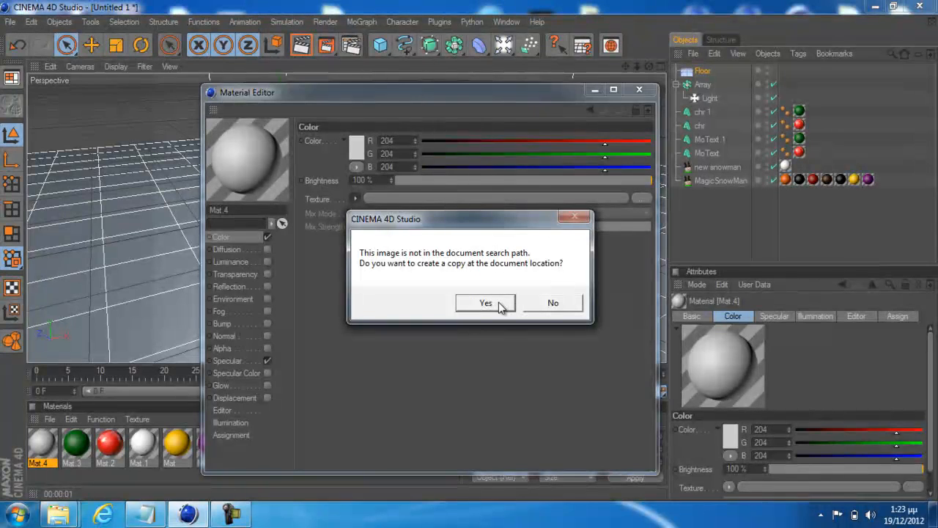
pyautogui.click(539, 307)
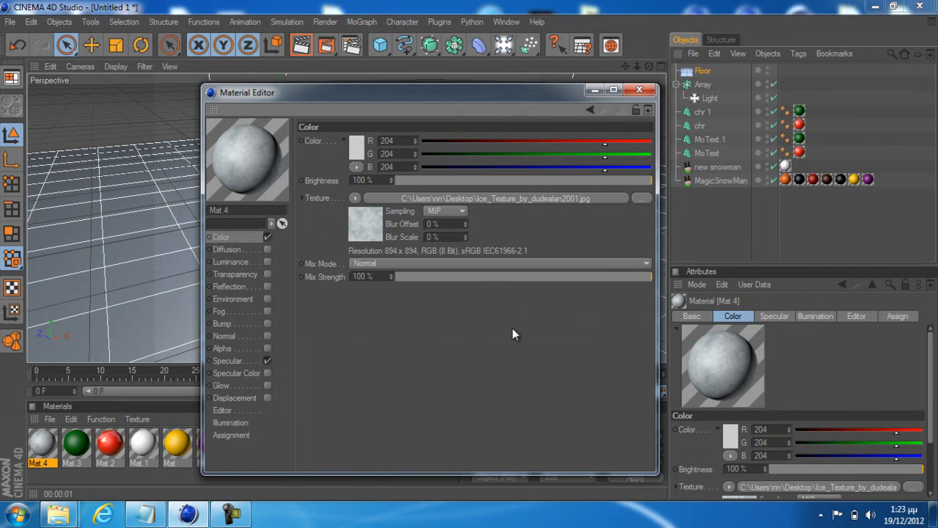
# Enable reflection on the ice material with a Fresnel texture, 31% brightness and about 59% mix strength
pyautogui.click(267, 286)
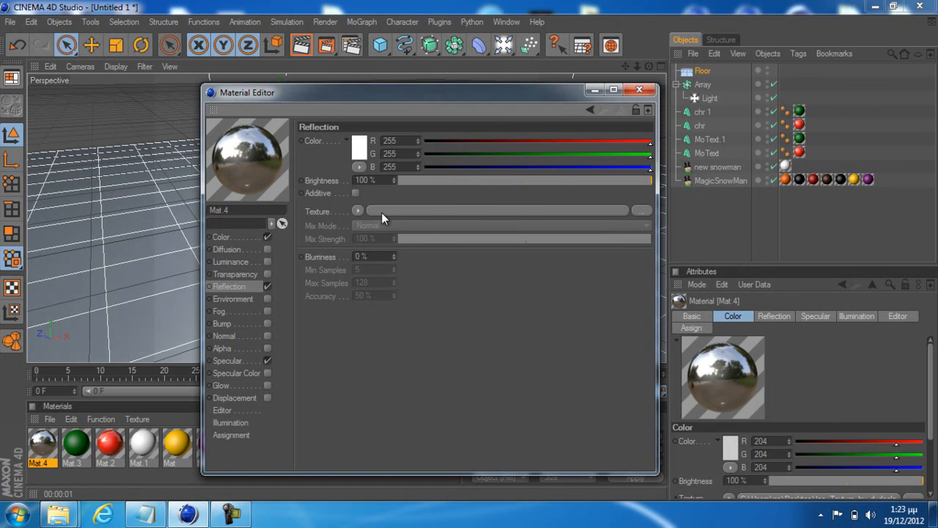
pyautogui.click(357, 211)
pyautogui.click(382, 330)
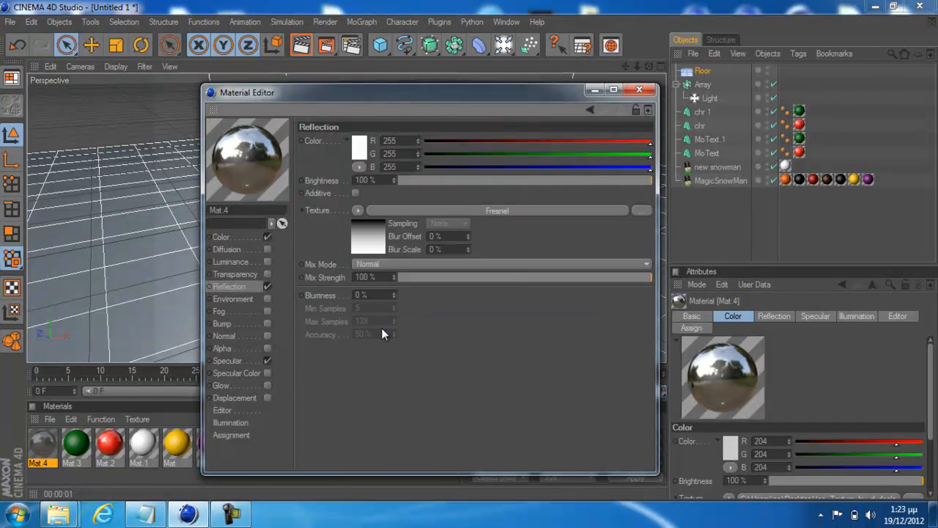
pyautogui.moveTo(526, 278)
pyautogui.mouseDown()
pyautogui.moveTo(511, 281)
pyautogui.moveTo(526, 282)
pyautogui.mouseUp()
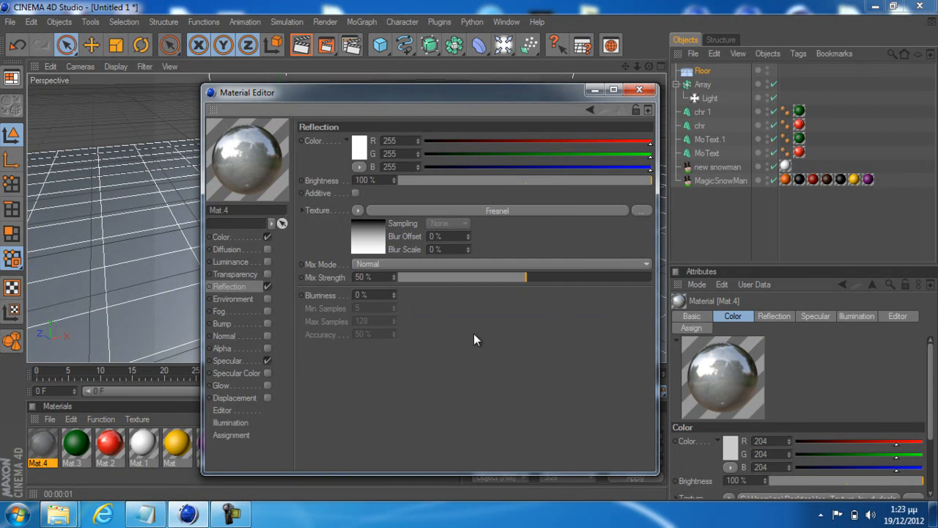
pyautogui.moveTo(517, 180)
pyautogui.mouseDown()
pyautogui.moveTo(437, 178)
pyautogui.moveTo(598, 188)
pyautogui.moveTo(477, 183)
pyautogui.mouseUp()
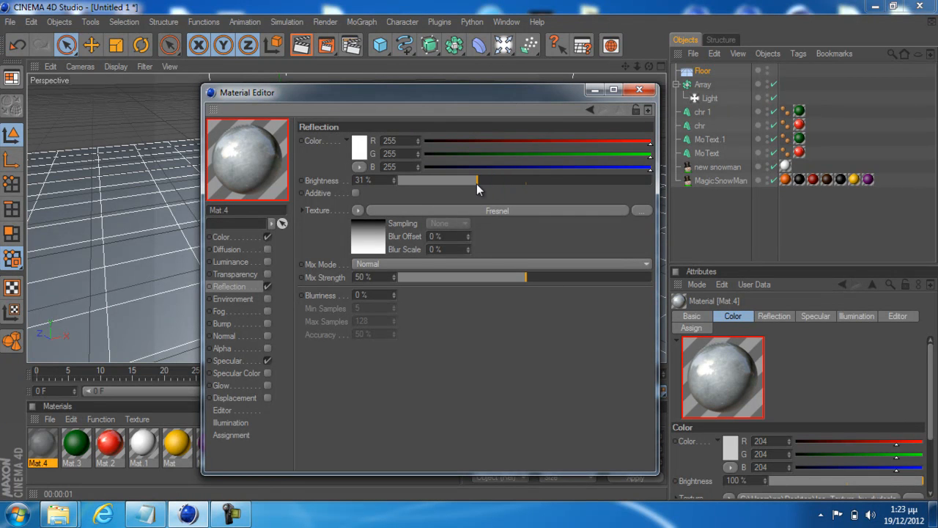
pyautogui.moveTo(584, 281)
pyautogui.mouseDown()
pyautogui.moveTo(537, 280)
pyautogui.moveTo(580, 277)
pyautogui.mouseUp()
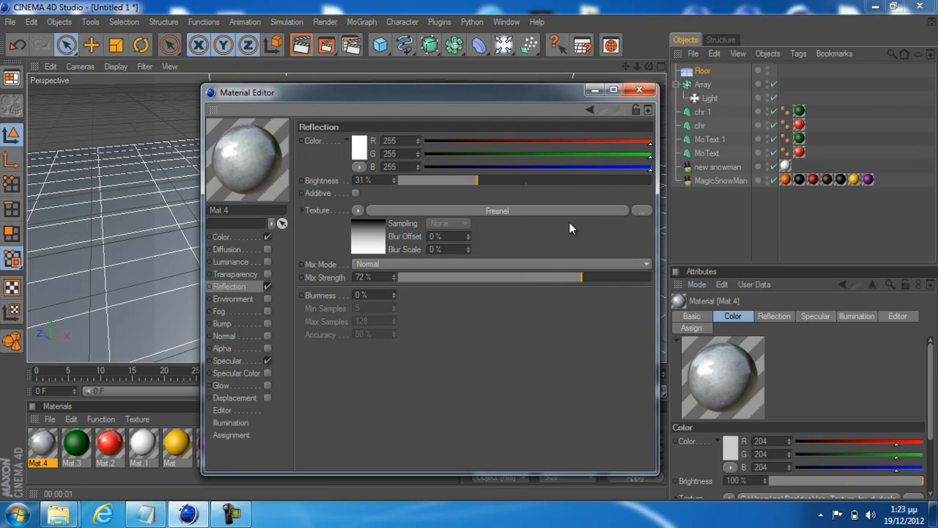
pyautogui.moveTo(527, 280); pyautogui.dragTo(534, 278)
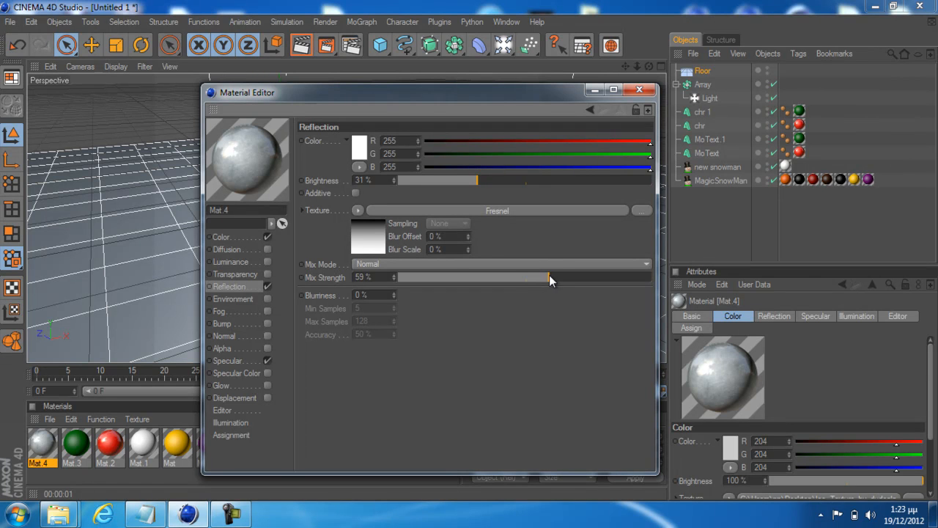
pyautogui.click(639, 89)
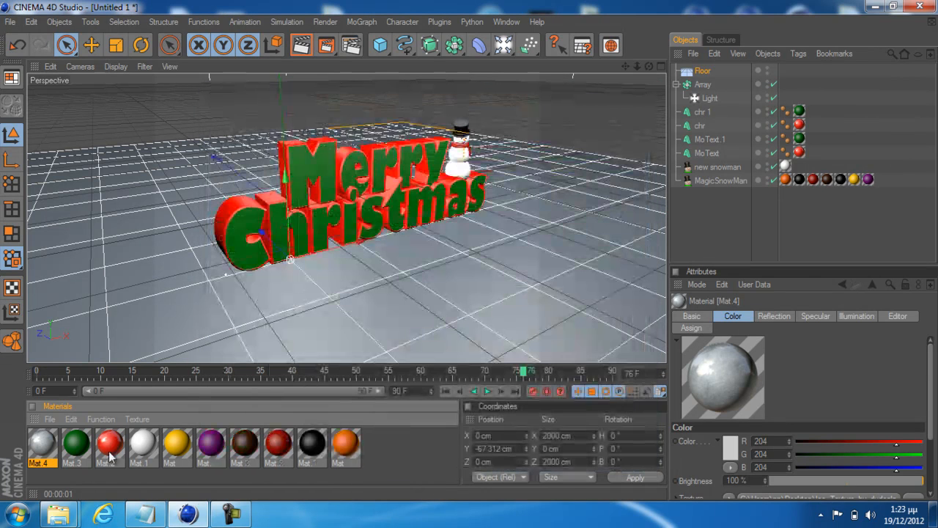
# Apply the ice material to the floor and render close-up perspective views of the Merry Christmas text
pyautogui.moveTo(33, 450); pyautogui.dragTo(348, 310)
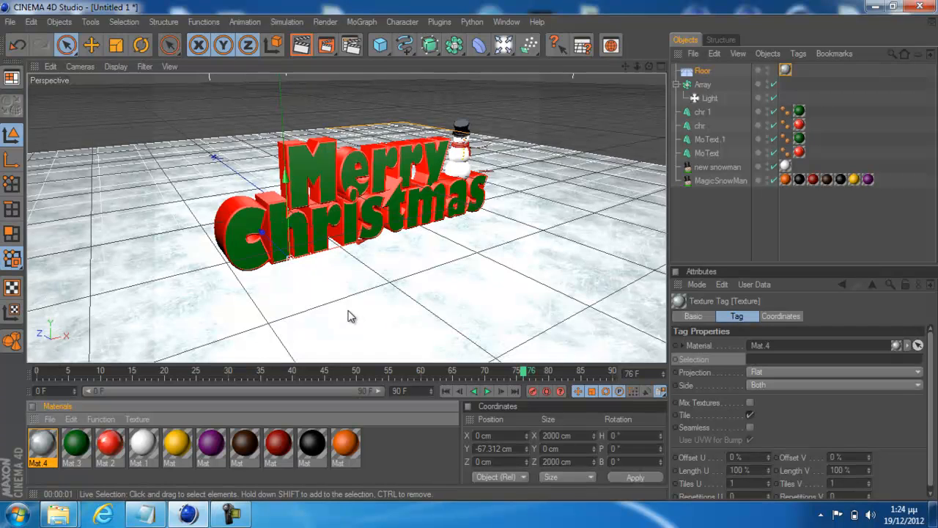
pyautogui.click(301, 45)
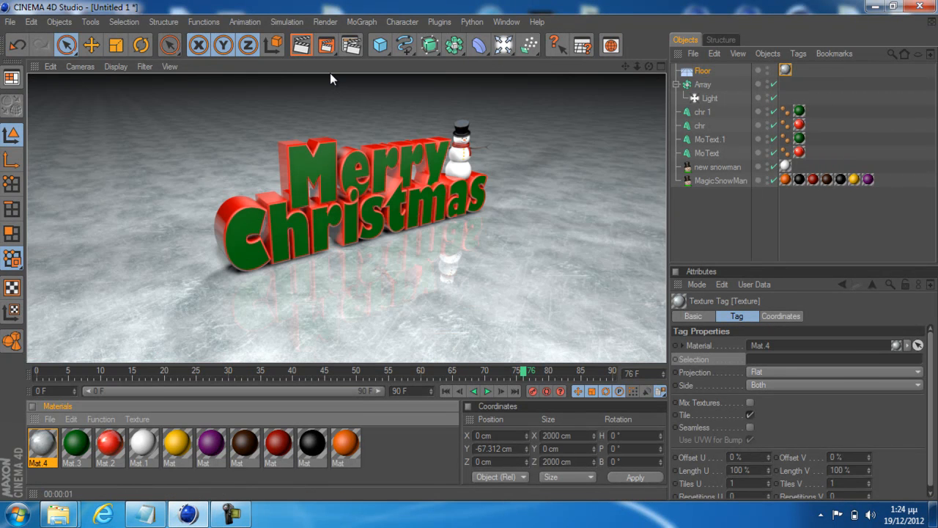
pyautogui.click(427, 268)
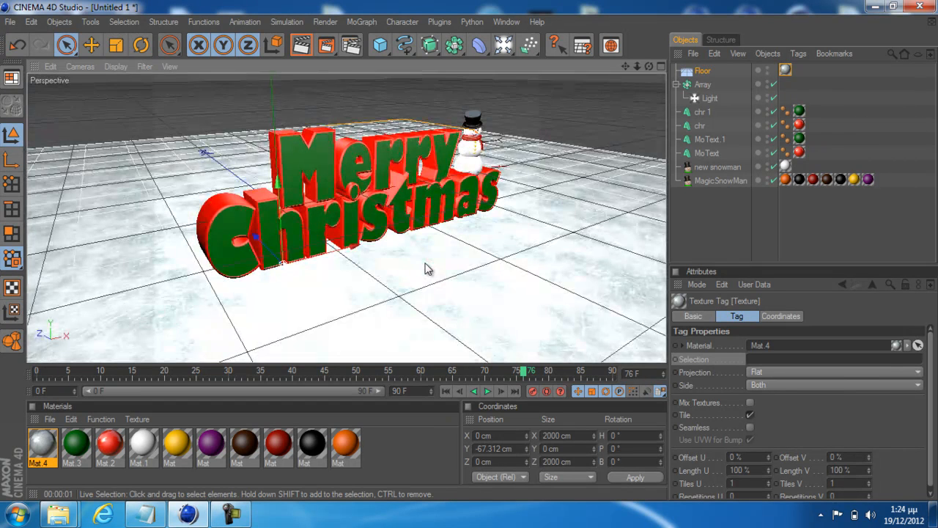
pyautogui.scroll(2, 427, 269)
pyautogui.click(300, 45)
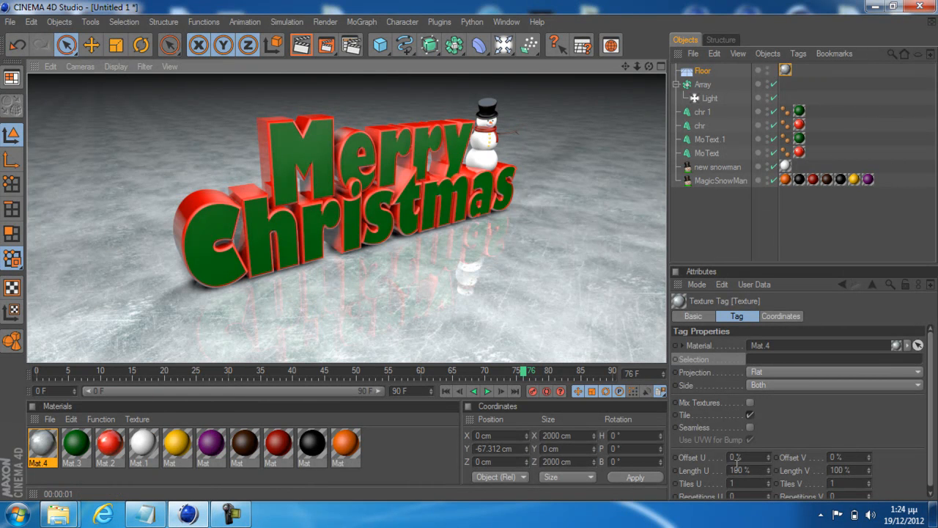
# Stretch the floor's ice texture to Length U 473% and Length V 340%, and render the perspective view
pyautogui.moveTo(766, 470); pyautogui.dragTo(769, 447)
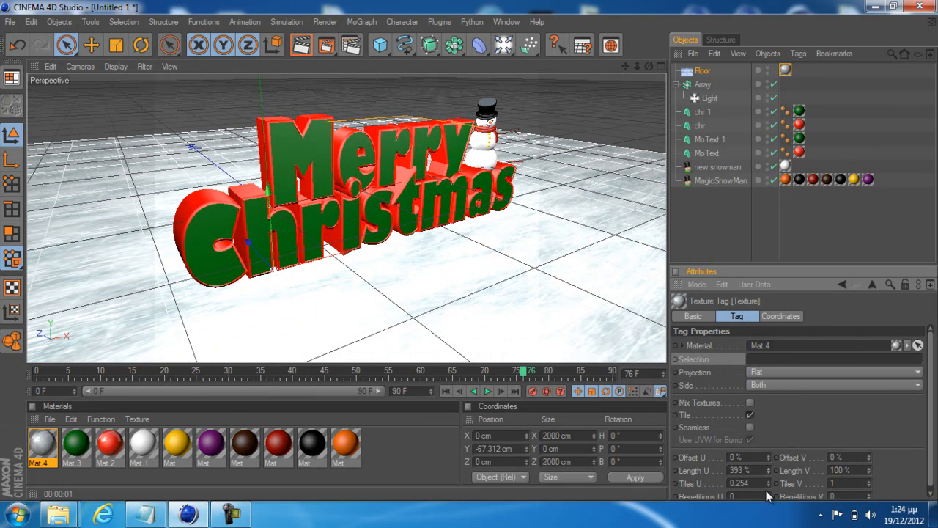
pyautogui.moveTo(868, 474)
pyautogui.mouseDown()
pyautogui.moveTo(873, 418)
pyautogui.moveTo(869, 470)
pyautogui.mouseUp()
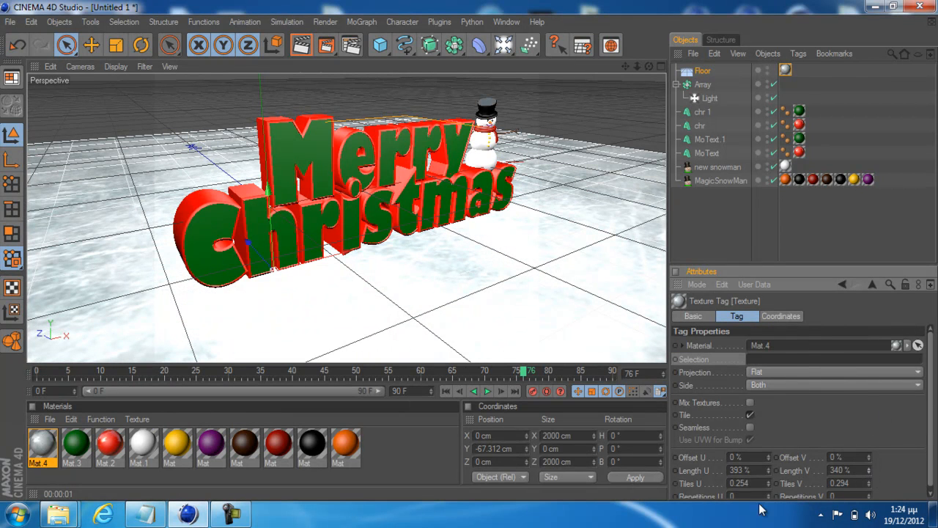
pyautogui.moveTo(766, 471)
pyautogui.mouseDown()
pyautogui.moveTo(766, 427)
pyautogui.moveTo(759, 484)
pyautogui.mouseUp()
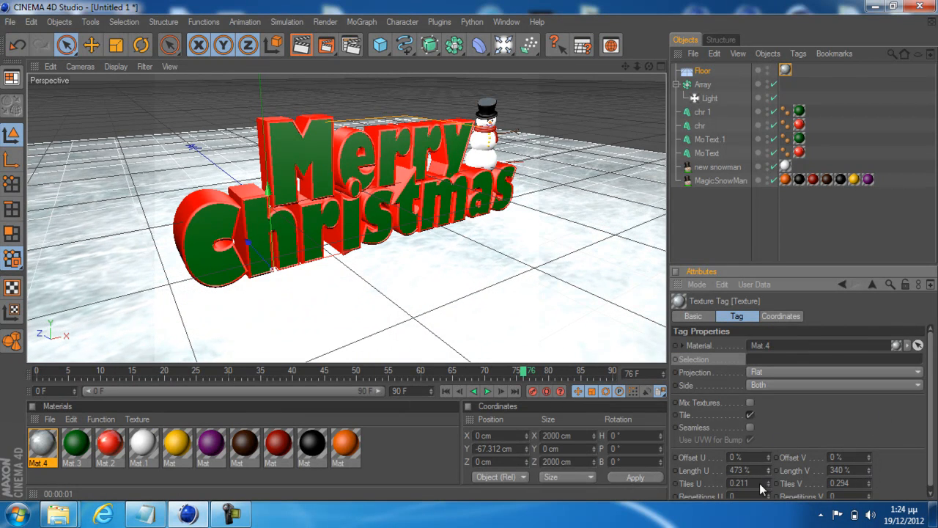
pyautogui.click(298, 47)
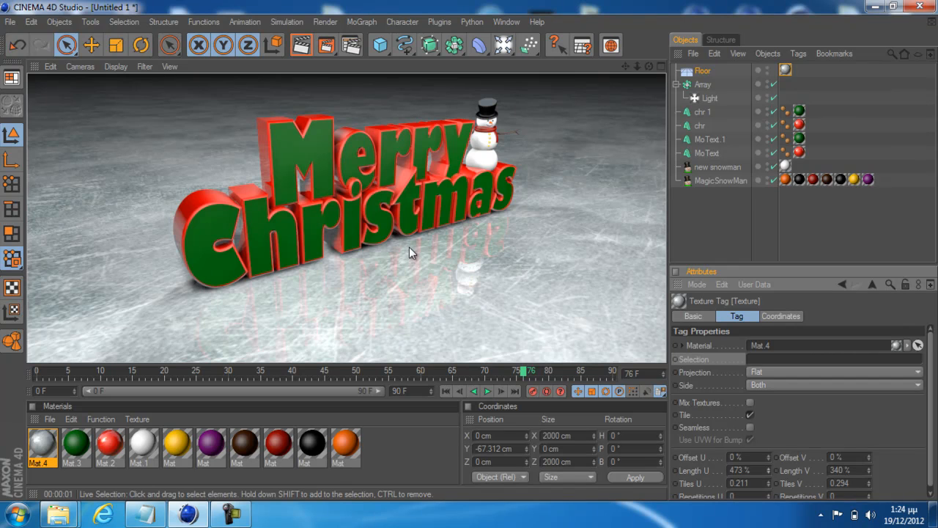
# Reduce the ice material's reflection mix strength to 45% and re-render the perspective view
pyautogui.click(46, 445)
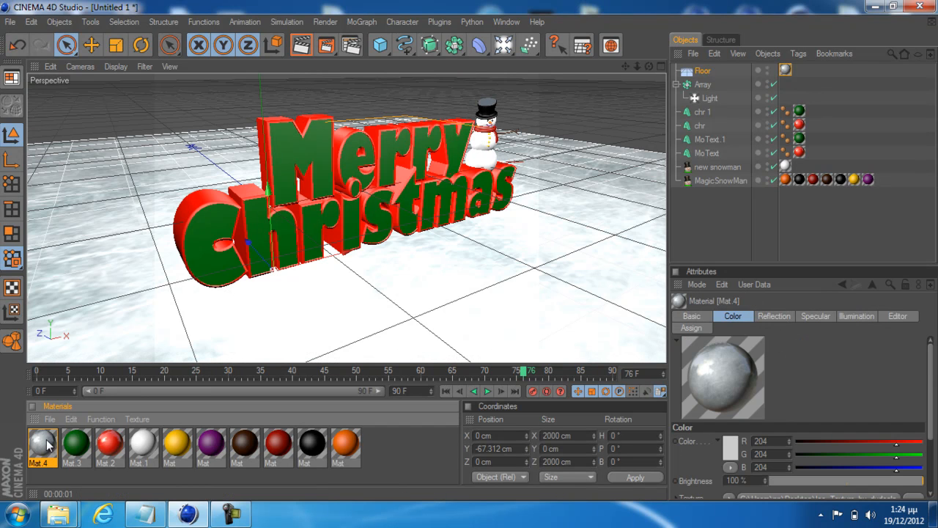
pyautogui.doubleClick(42, 443)
pyautogui.moveTo(533, 280); pyautogui.dragTo(513, 283)
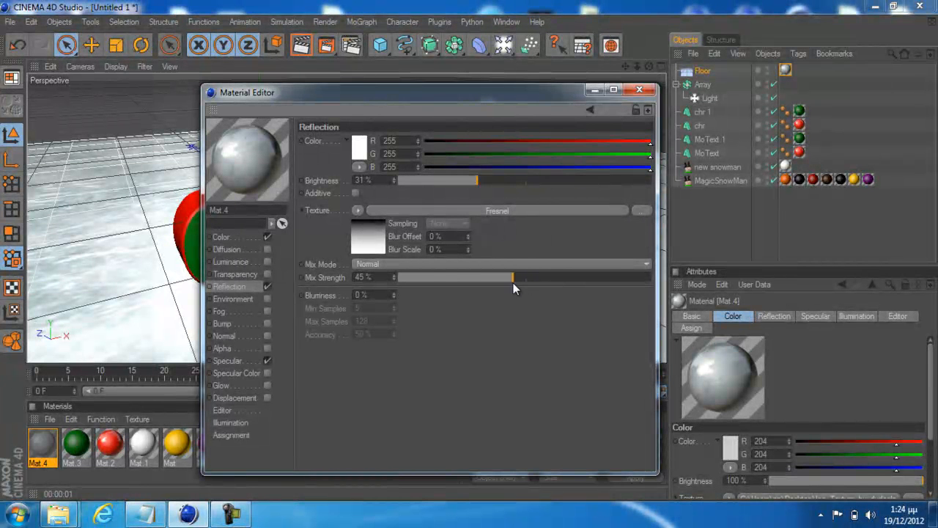
pyautogui.click(639, 89)
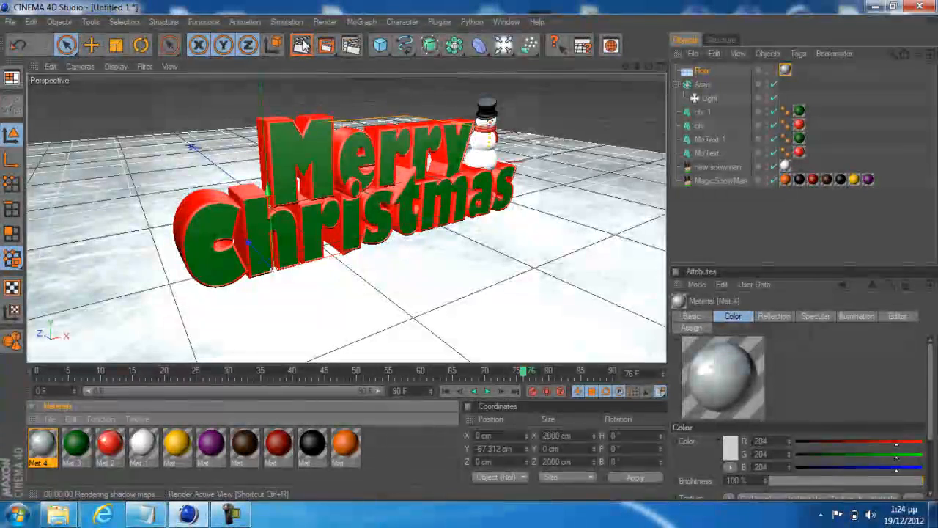
pyautogui.click(301, 45)
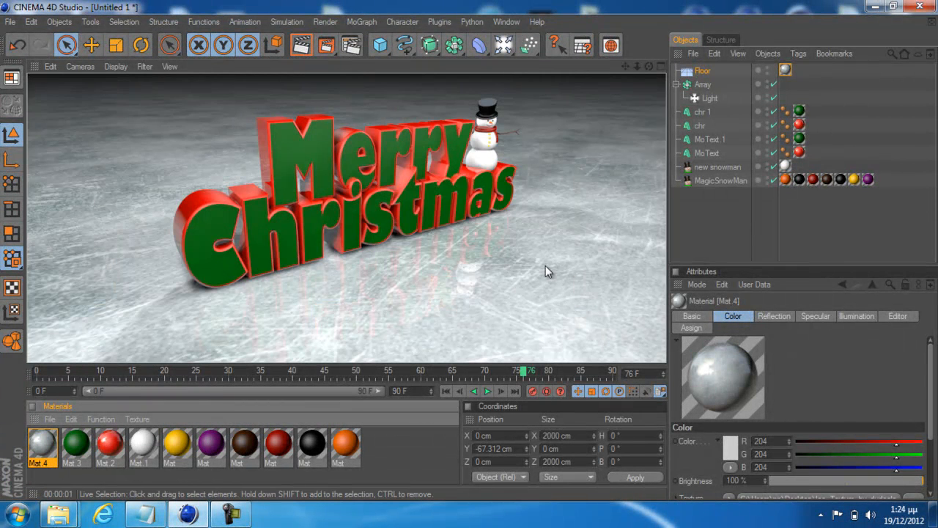
pyautogui.click(523, 256)
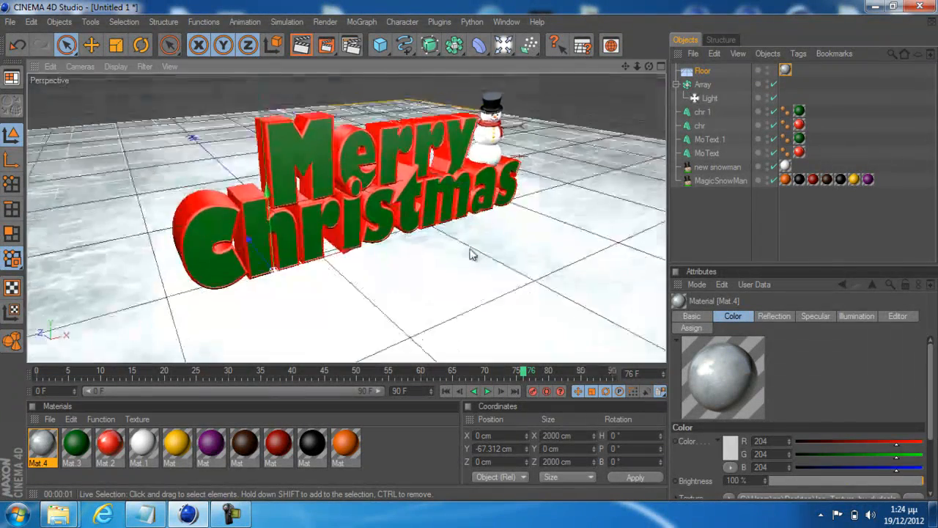
pyautogui.hotkey('ctrl', 'r')
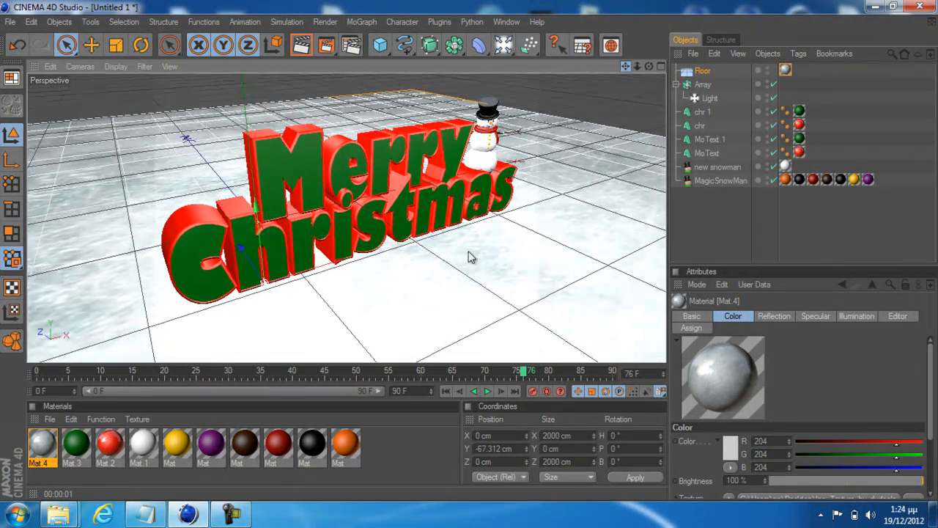
# Add a MagicSnow object to the scene from the Python plugins
pyautogui.click(563, 176)
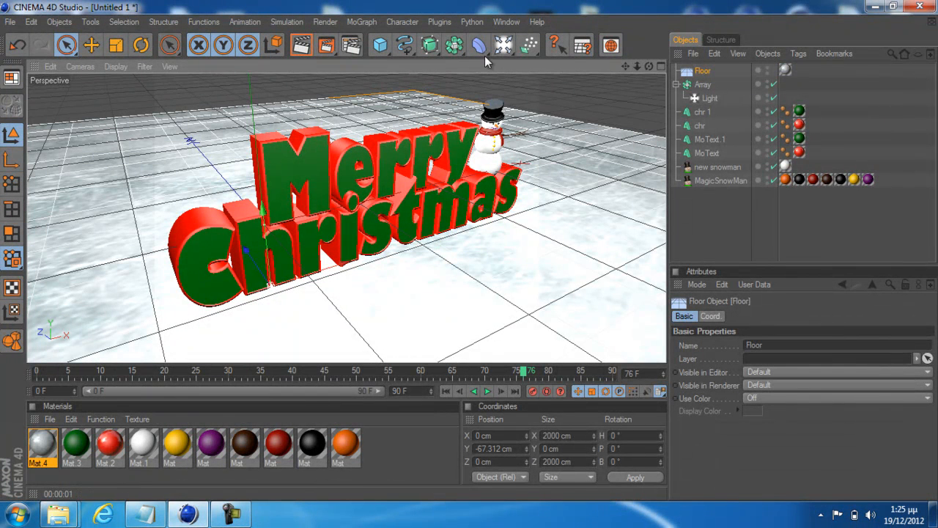
pyautogui.click(473, 22)
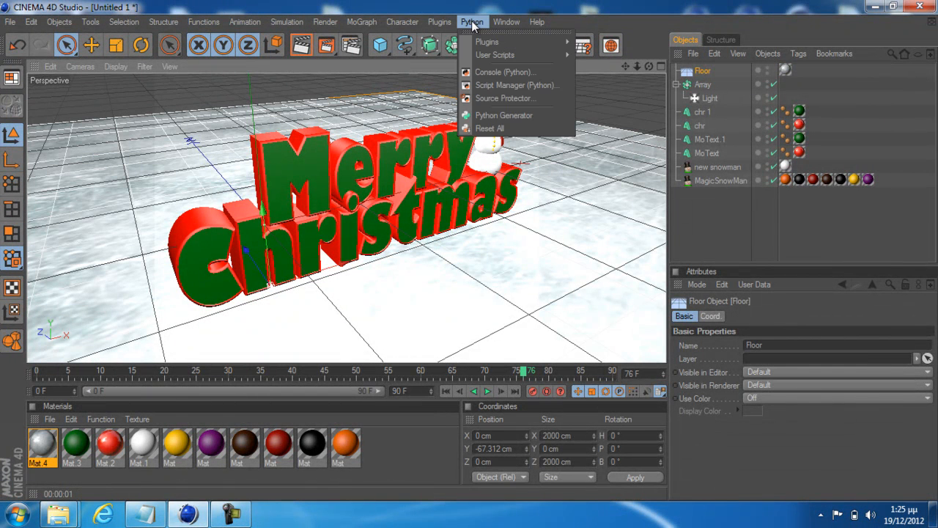
pyautogui.moveTo(454, 23)
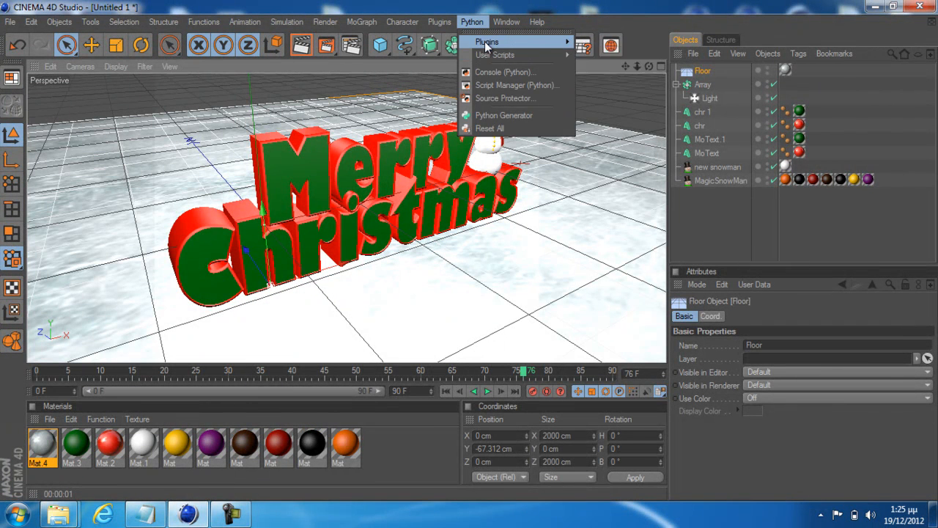
pyautogui.moveTo(486, 42)
pyautogui.click(603, 46)
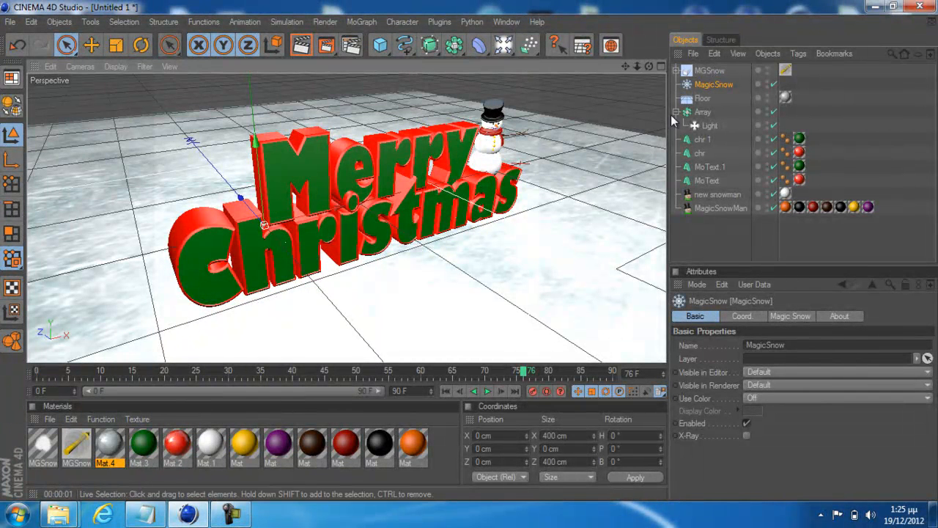
pyautogui.click(702, 70)
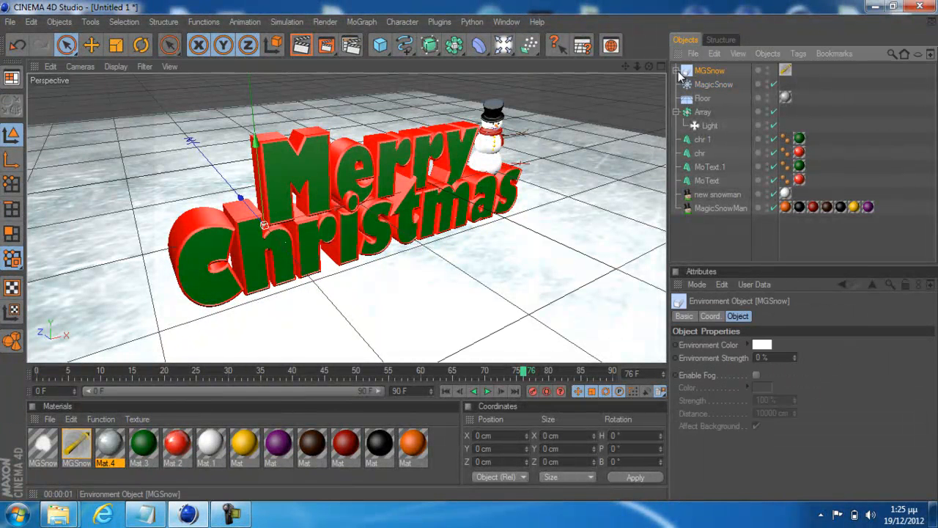
pyautogui.moveTo(257, 149); pyautogui.dragTo(244, 19)
pyautogui.hotkey('ctrl', 'z')
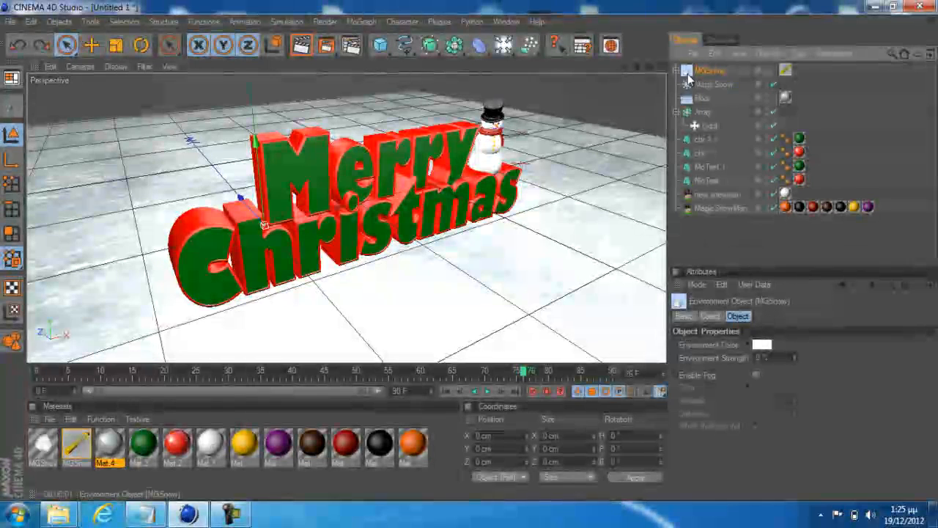
# Raise MGSnow and MagicSnow together above the text to Y 125.678 cm and centre them over it at X 128 cm
pyautogui.keyDown('shift'); pyautogui.click(692, 82); pyautogui.keyUp('shift')
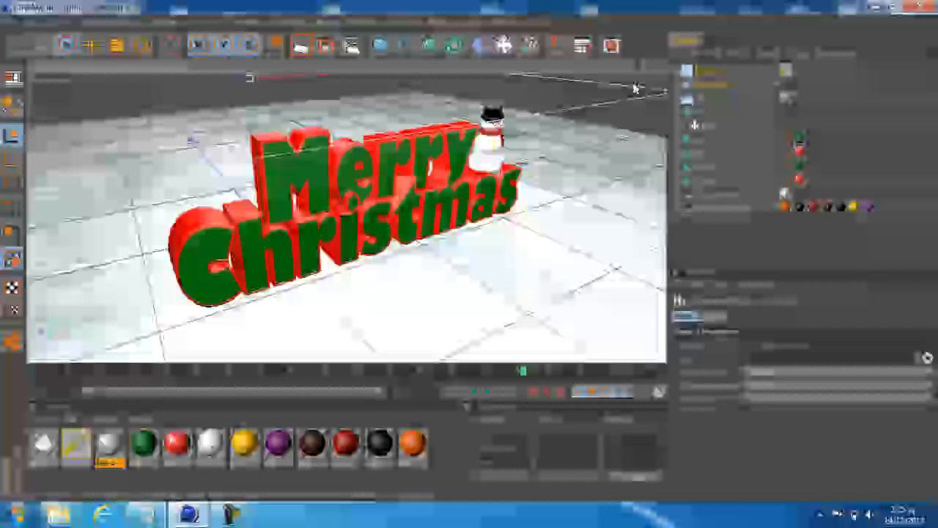
pyautogui.click(660, 66)
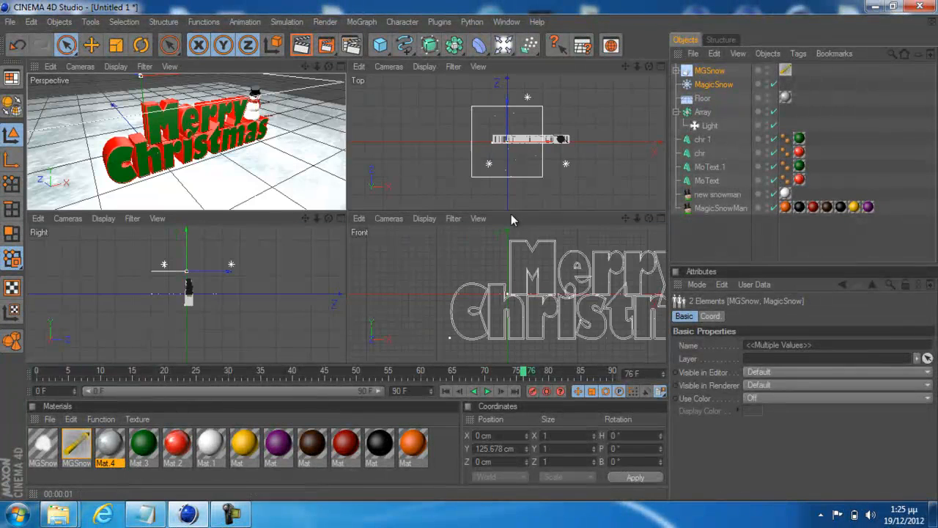
pyautogui.moveTo(550, 141); pyautogui.dragTo(581, 142)
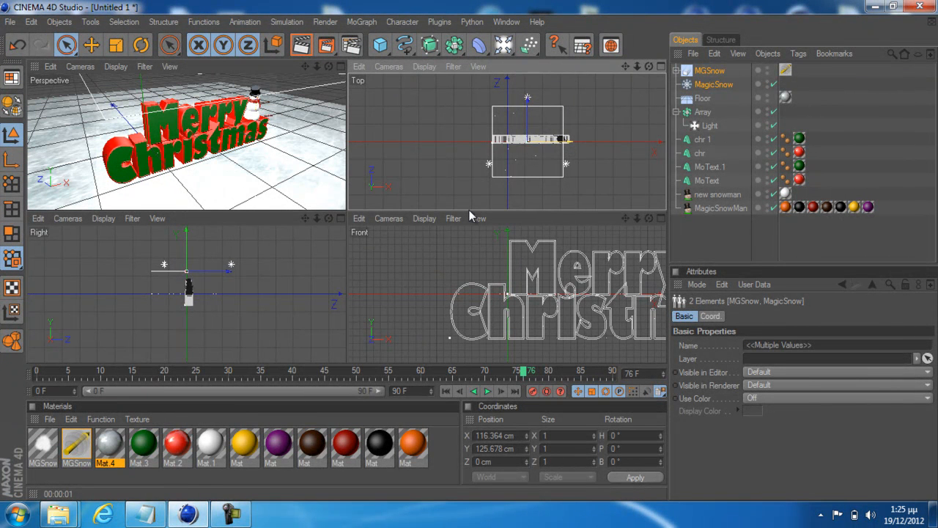
pyautogui.moveTo(561, 142); pyautogui.dragTo(565, 143)
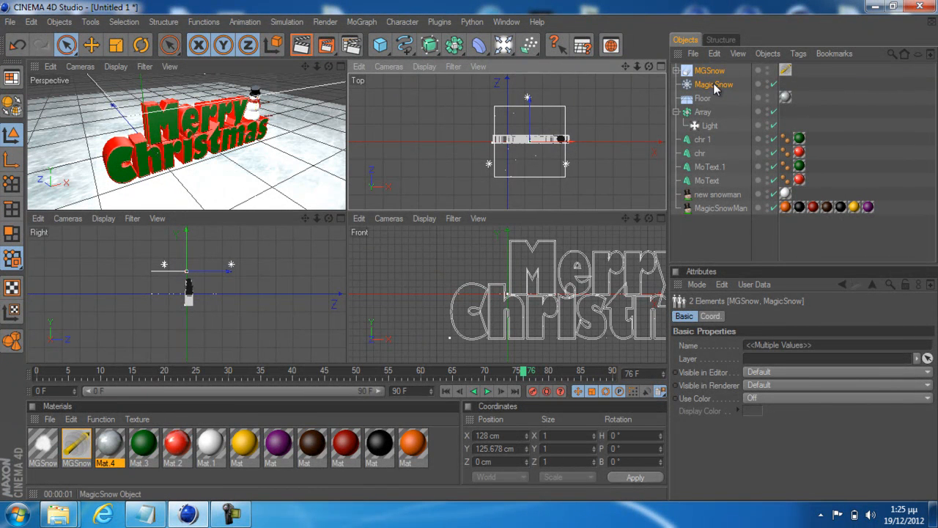
# Look through the MGSnow environment object's properties and open the MagicSnow object's snow parameters
pyautogui.click(712, 71)
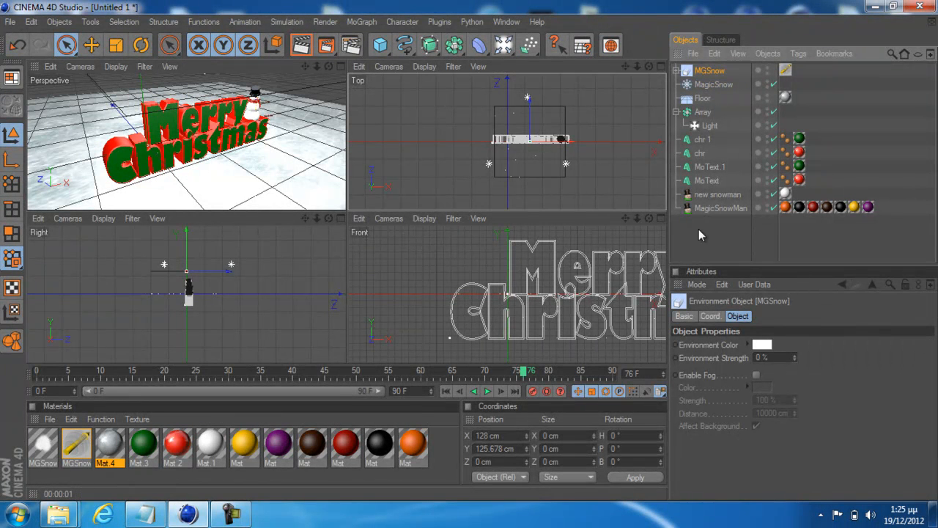
pyautogui.click(710, 316)
pyautogui.click(694, 316)
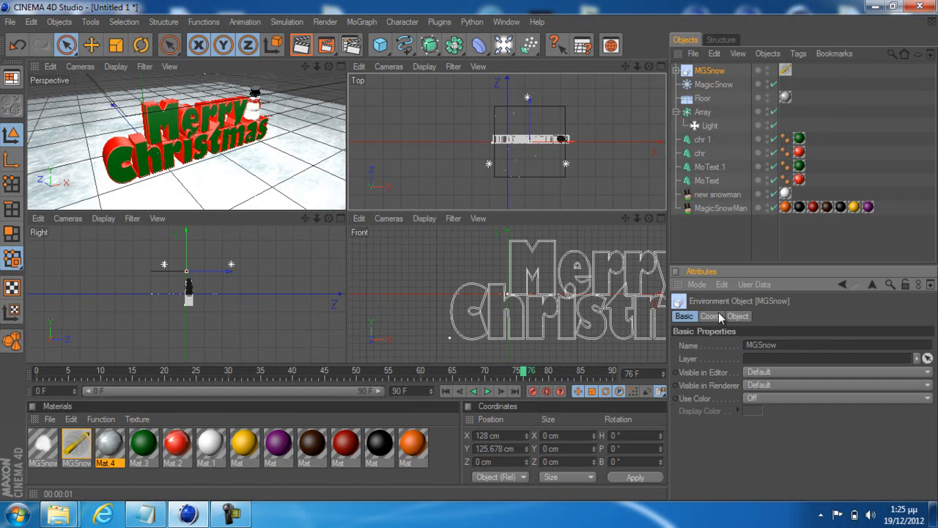
pyautogui.click(736, 316)
pyautogui.click(709, 85)
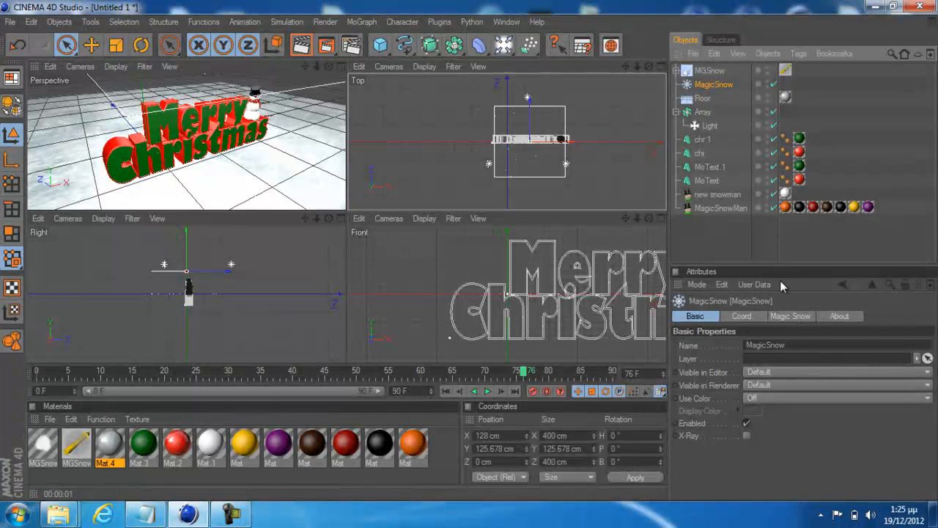
pyautogui.click(782, 315)
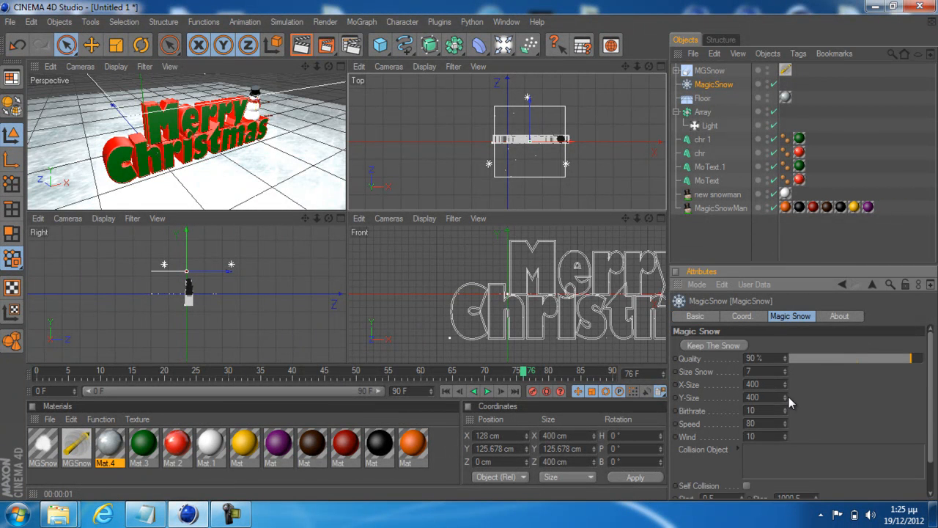
# Enlarge the MagicSnow emitter to X-Size 1000 and Y-Size 1000
pyautogui.moveTo(785, 383)
pyautogui.mouseDown()
pyautogui.moveTo(786, 39)
pyautogui.moveTo(787, 469)
pyautogui.moveTo(792, 304)
pyautogui.moveTo(786, 383)
pyautogui.mouseUp()
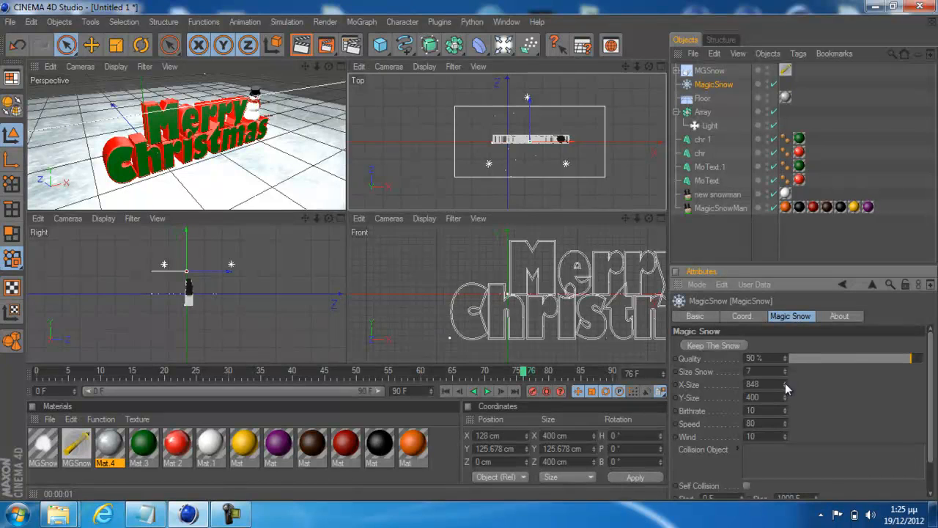
pyautogui.doubleClick(776, 386)
pyautogui.write('1000')
pyautogui.press('Tab')
pyautogui.write('1000')
pyautogui.press('Return')
pyautogui.scroll(-4, 585, 160)
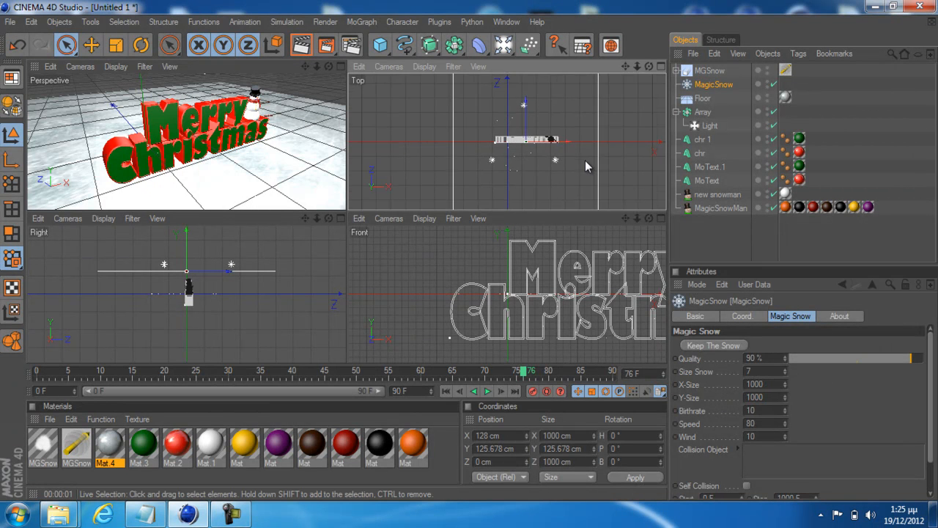
pyautogui.scroll(1, 585, 159)
pyautogui.scroll(1, 585, 162)
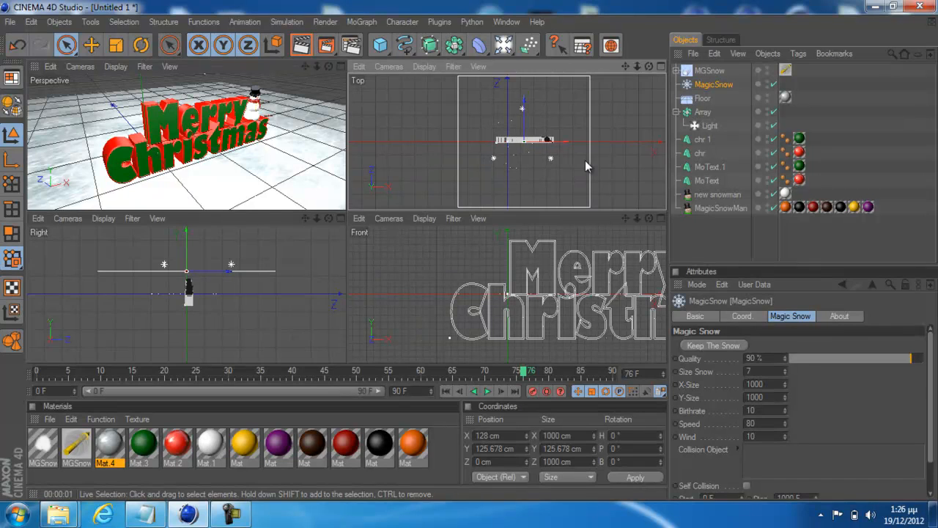
# Widen the MagicSnow emitter to X-Size 1042 and review its Birthrate and Speed settings
pyautogui.moveTo(786, 383); pyautogui.dragTo(789, 370)
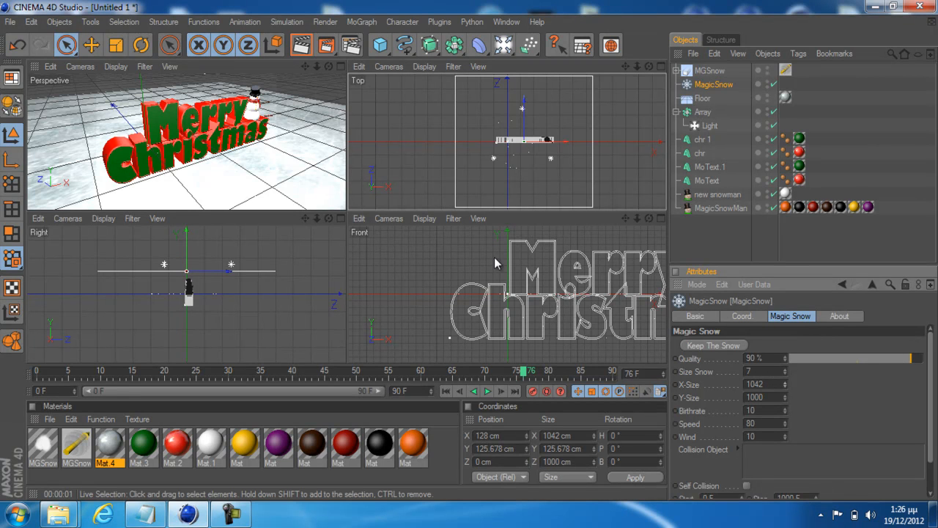
pyautogui.moveTo(771, 411); pyautogui.dragTo(718, 406)
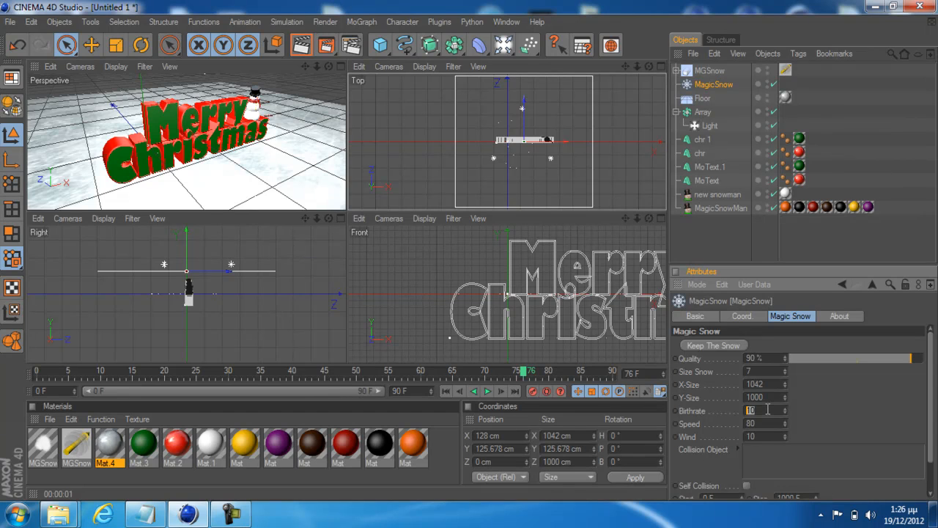
pyautogui.moveTo(767, 425); pyautogui.dragTo(707, 438)
# Frame the text in a full perspective view, return to frame 0 and extend the timeline and its preview range to 300 frames
pyautogui.click(341, 66)
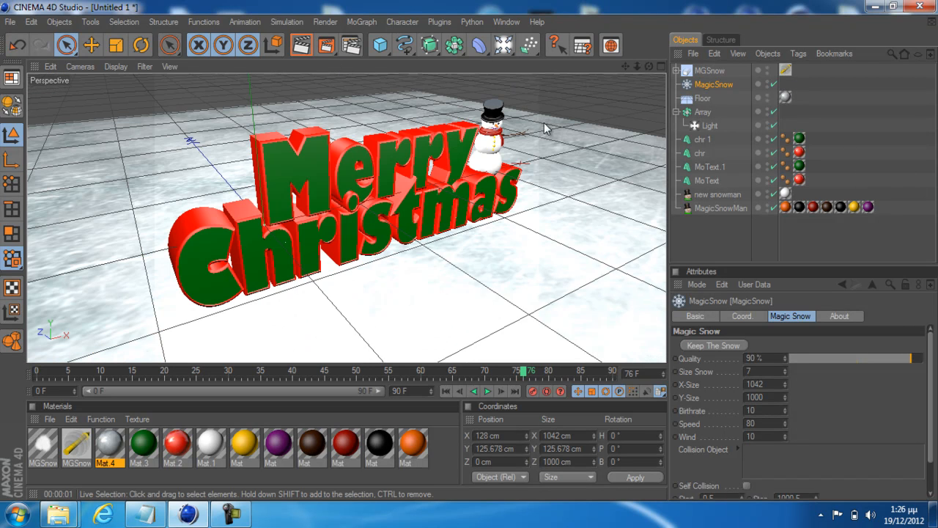
pyautogui.keyDown('alt'); pyautogui.moveTo(474, 99); pyautogui.dragTo(473, 252); pyautogui.keyUp('alt')
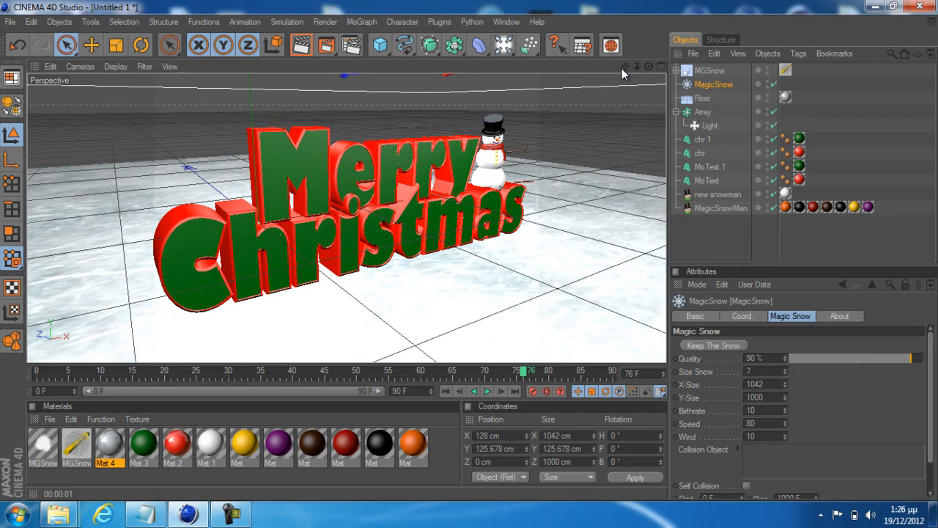
pyautogui.moveTo(625, 66); pyautogui.dragTo(471, 252)
pyautogui.click(447, 388)
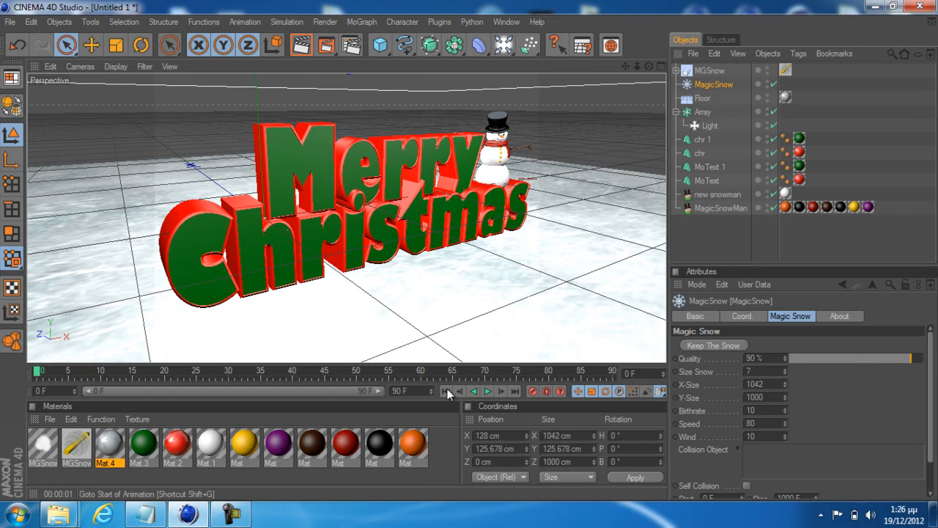
pyautogui.moveTo(415, 390); pyautogui.dragTo(386, 391)
pyautogui.write('300')
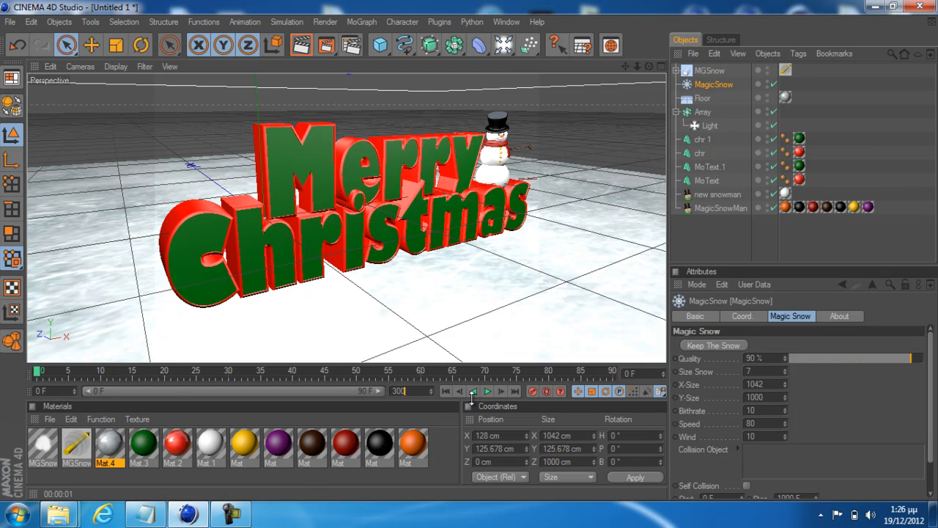
pyautogui.press('Return')
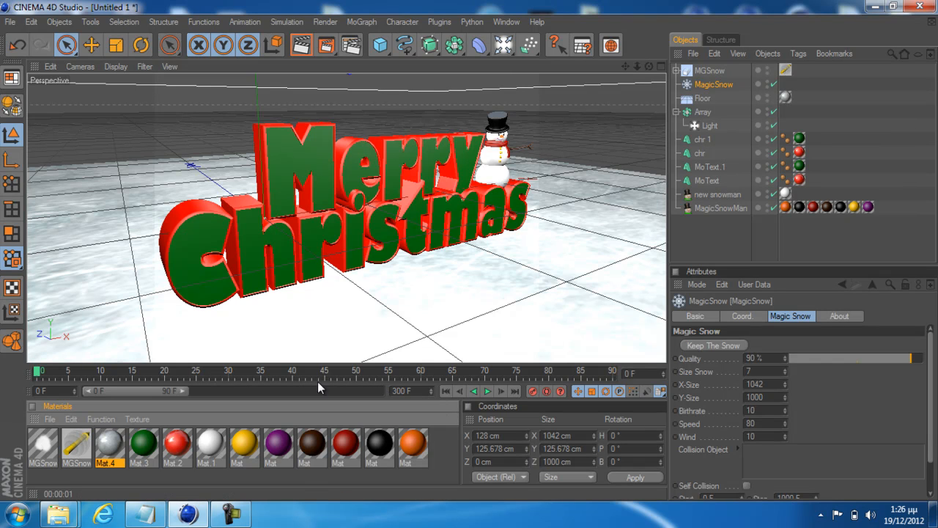
pyautogui.moveTo(176, 391); pyautogui.dragTo(381, 391)
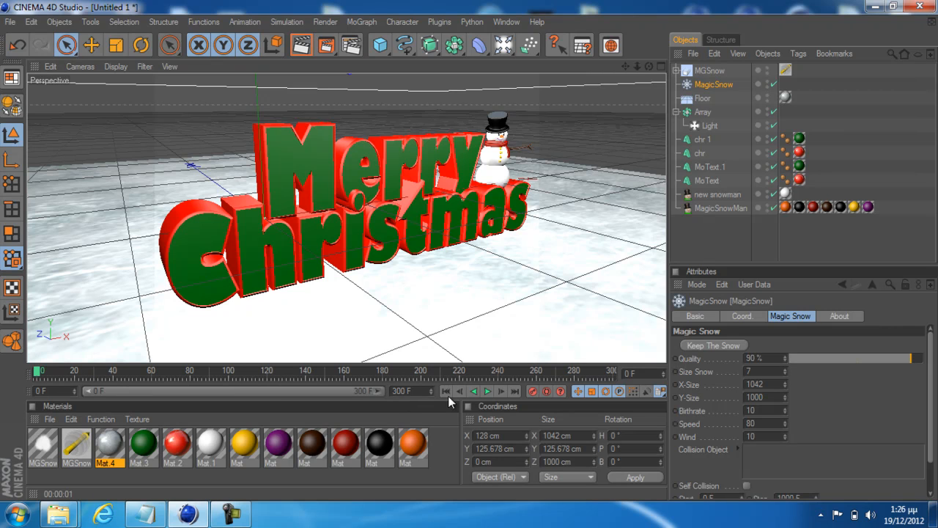
# Play the snow simulation to frame 92 and render the perspective view with the falling snow
pyautogui.click(487, 391)
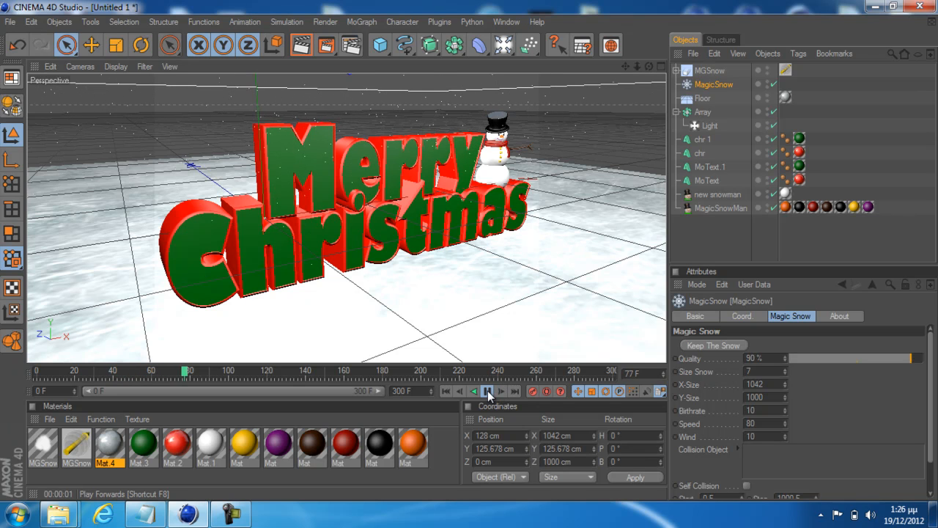
pyautogui.click(488, 391)
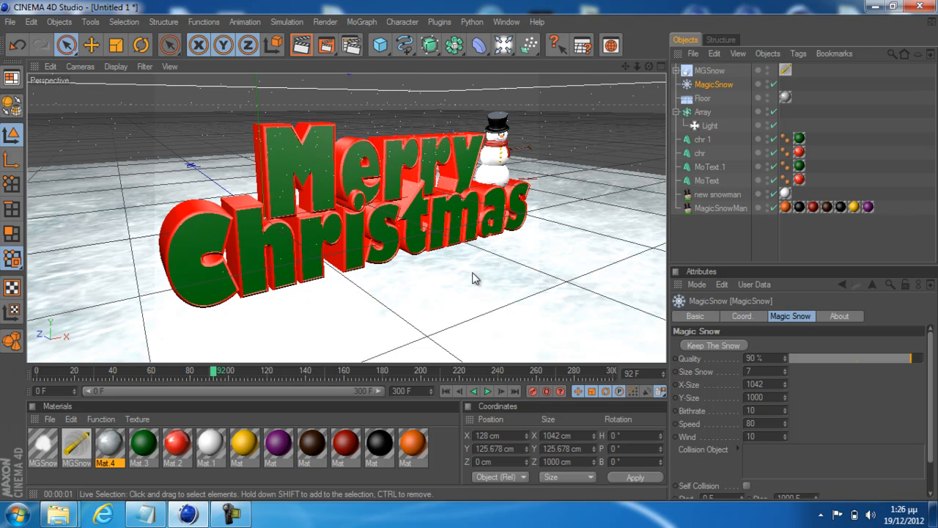
pyautogui.click(301, 46)
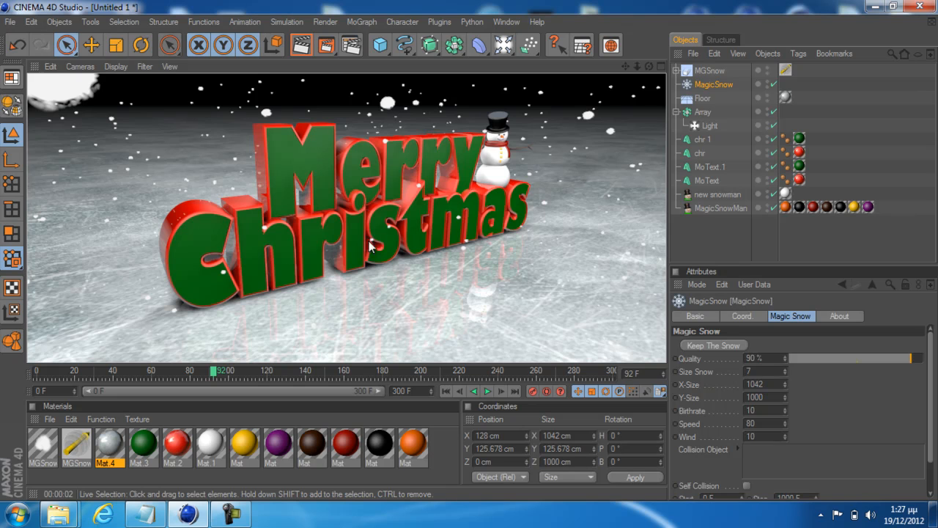
pyautogui.click(400, 229)
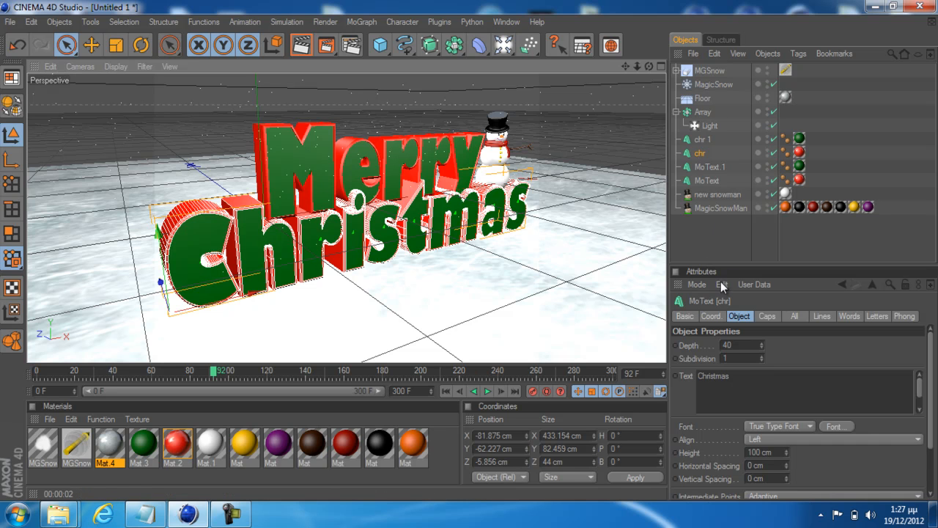
# Review MagicSnow's Collision Object setting and the chr 1 and chr text objects
pyautogui.click(711, 85)
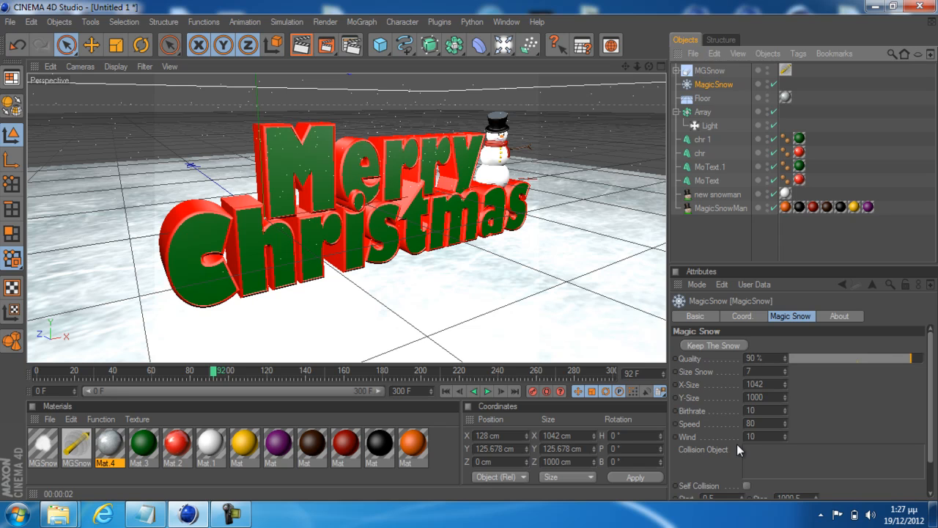
pyautogui.click(759, 453)
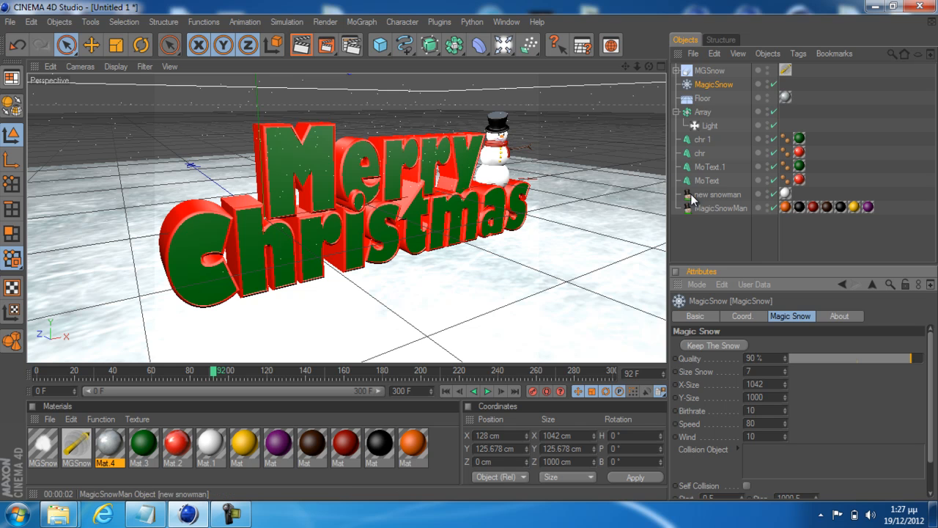
pyautogui.click(700, 140)
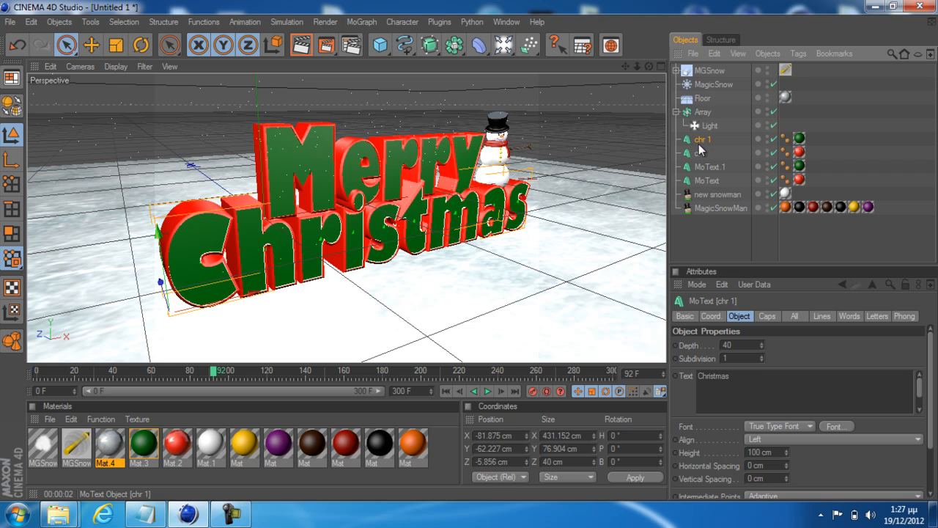
pyautogui.click(696, 153)
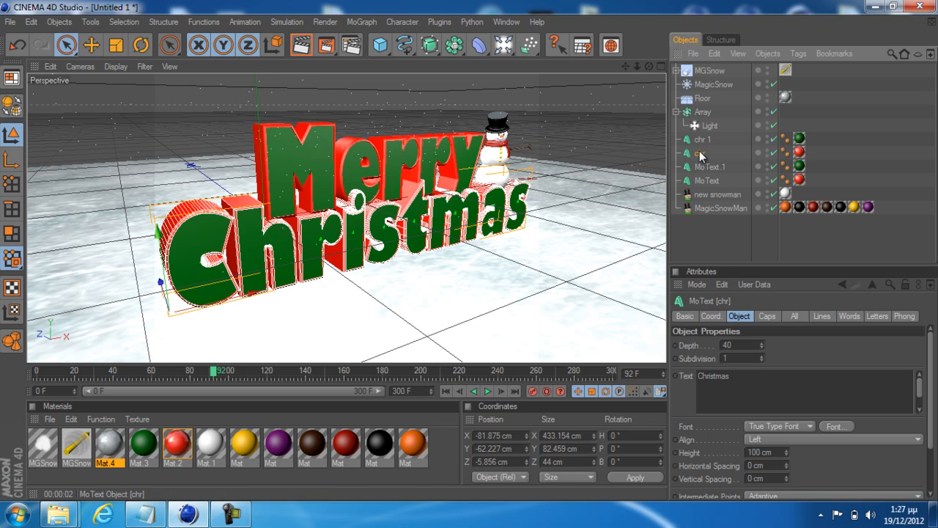
pyautogui.click(708, 142)
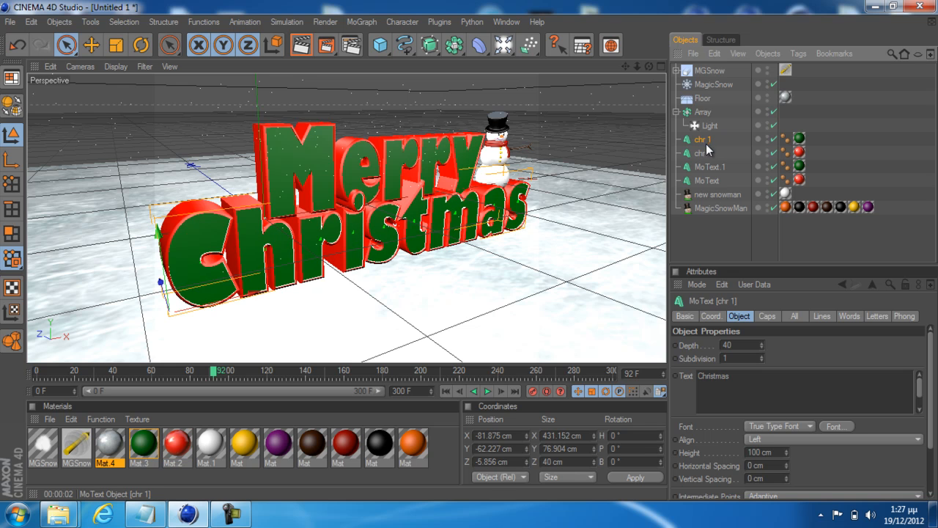
pyautogui.moveTo(705, 141)
pyautogui.mouseDown()
pyautogui.moveTo(722, 383)
pyautogui.moveTo(730, 202)
pyautogui.moveTo(706, 141)
pyautogui.mouseUp()
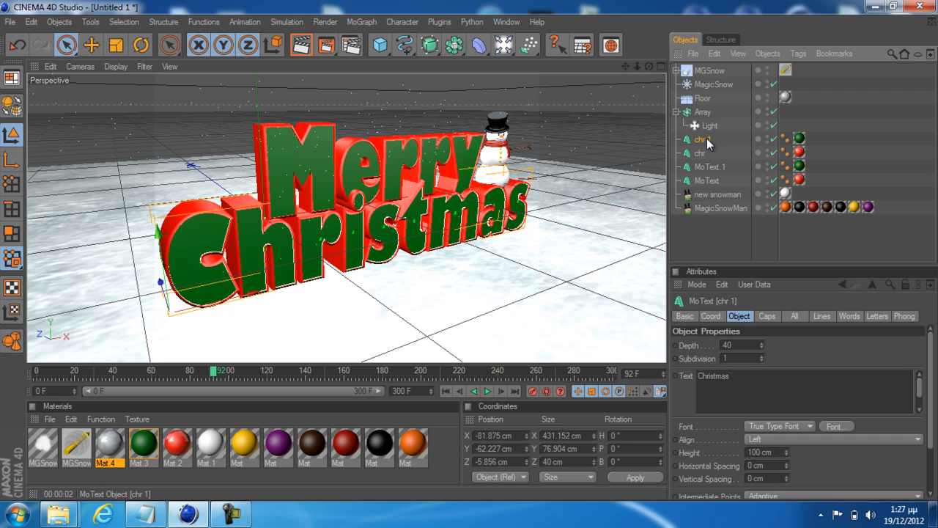
# Add chr 1, chr, MoText 1, MoText, new snowman and MagicSnowMan to MagicSnow's collision objects
pyautogui.click(707, 100)
pyautogui.click(711, 85)
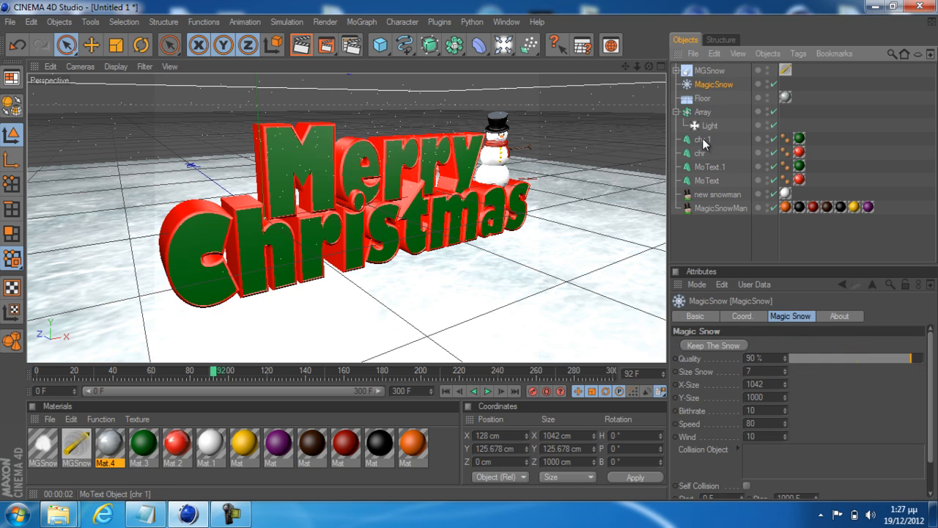
pyautogui.click(677, 112)
pyautogui.moveTo(703, 130); pyautogui.dragTo(758, 453)
pyautogui.moveTo(702, 143); pyautogui.dragTo(771, 463)
pyautogui.moveTo(708, 153); pyautogui.dragTo(778, 469)
pyautogui.moveTo(717, 168); pyautogui.dragTo(792, 476)
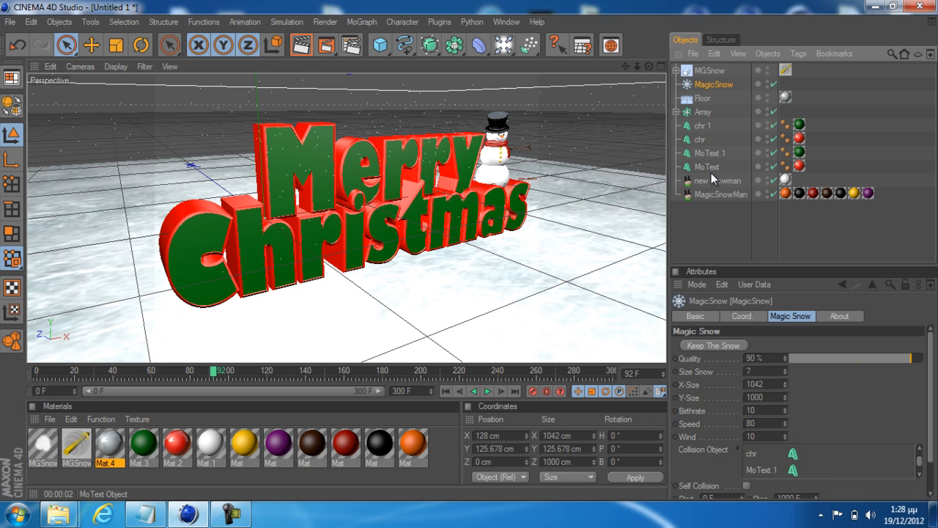
pyautogui.moveTo(720, 181); pyautogui.dragTo(793, 472)
pyautogui.moveTo(701, 198); pyautogui.dragTo(796, 463)
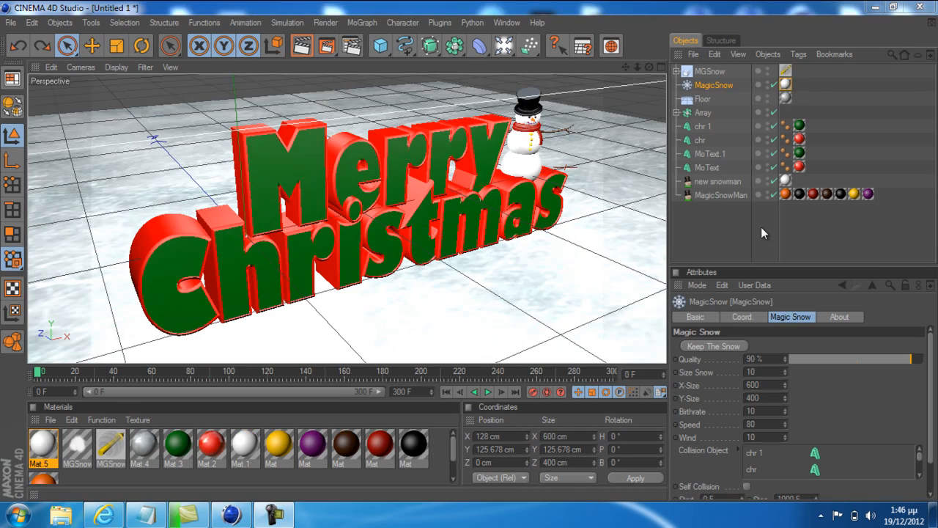
# Play the snow simulation from frame 0 to frame 295 and render the perspective view
pyautogui.click(487, 391)
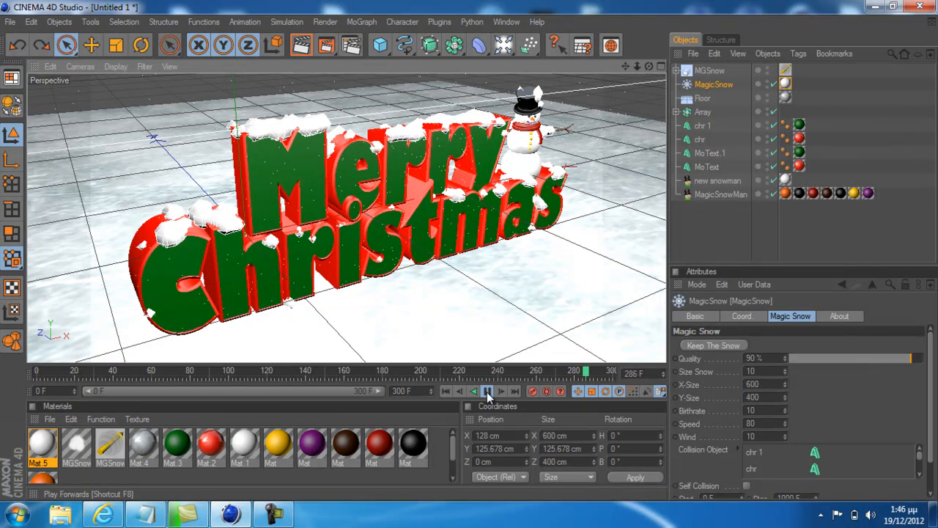
pyautogui.click(487, 393)
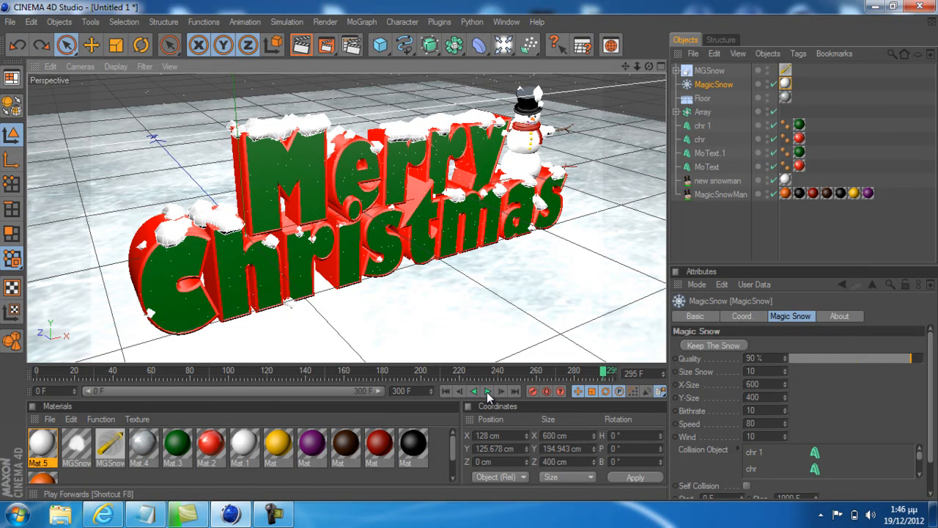
pyautogui.click(301, 46)
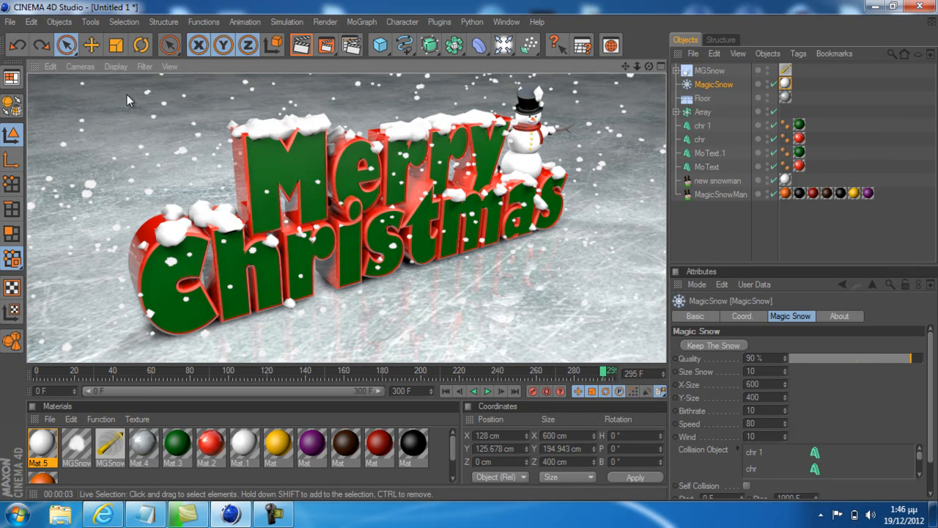
# Render the scene to the Picture Viewer, inspect the image and close the viewer
pyautogui.click(327, 49)
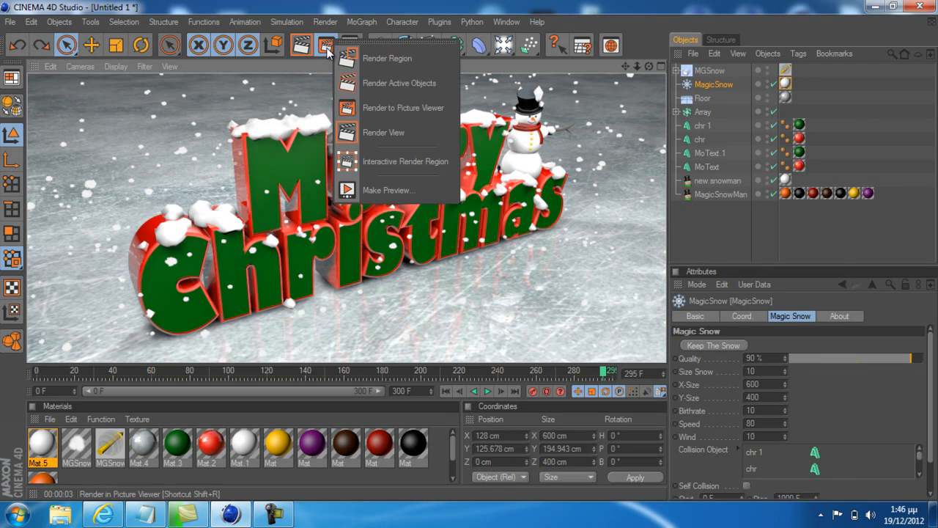
pyautogui.click(327, 48)
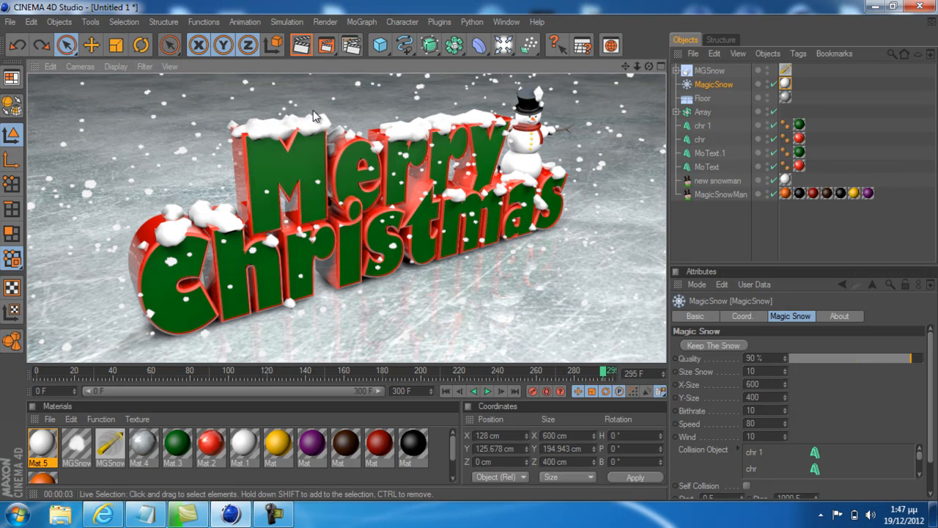
pyautogui.click(327, 47)
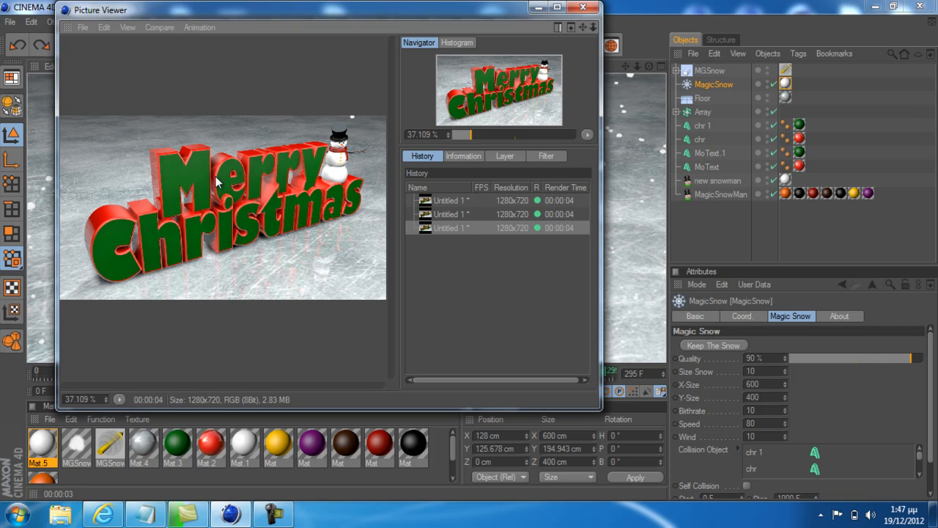
pyautogui.click(584, 8)
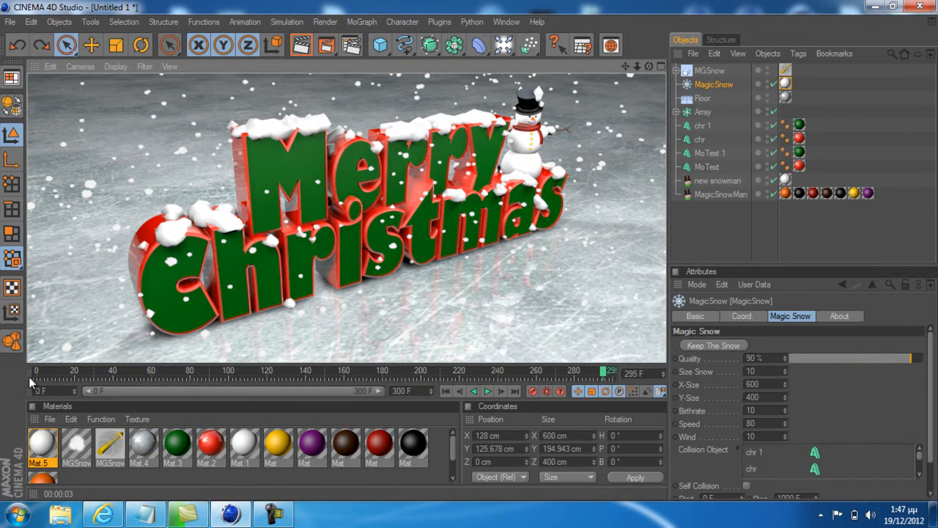
# Close the timeline, the animation controls and the Materials and Coordinates managers to enlarge the viewport
pyautogui.click(31, 380)
pyautogui.click(60, 489)
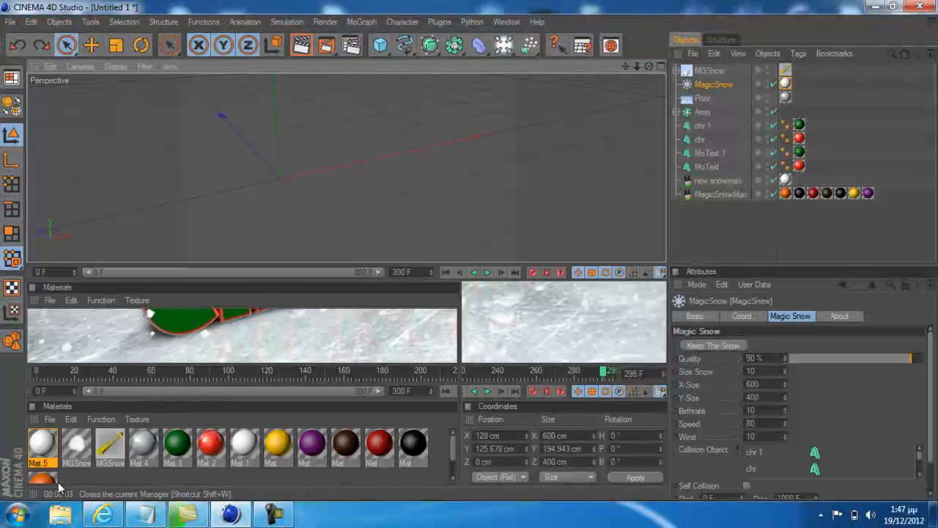
pyautogui.click(27, 272)
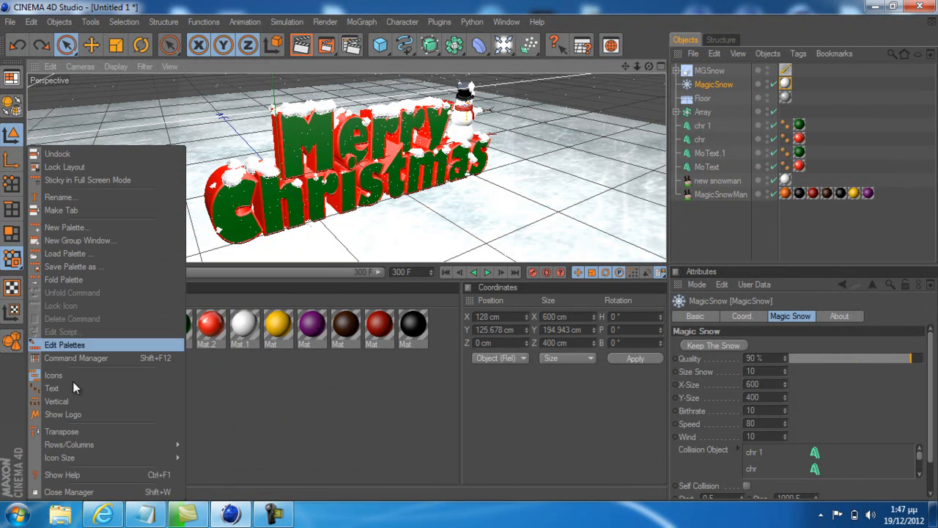
pyautogui.click(66, 492)
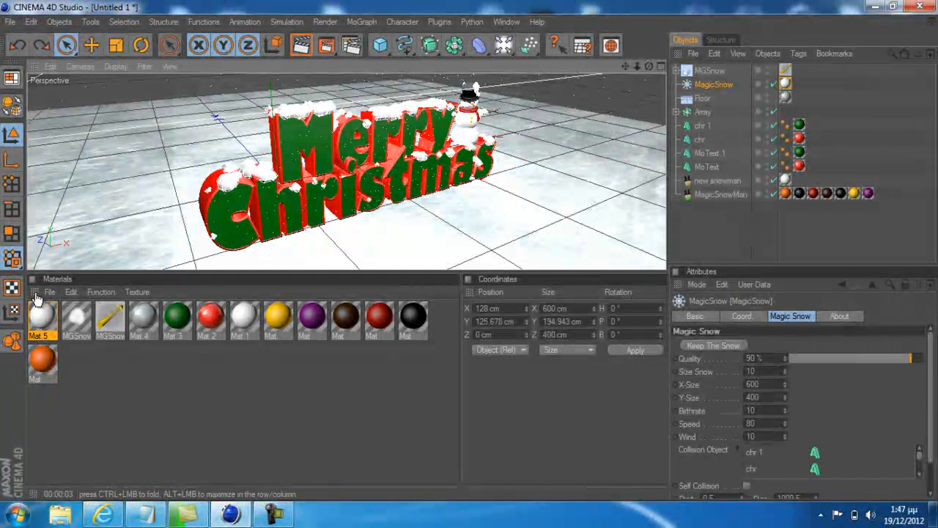
pyautogui.click(34, 292)
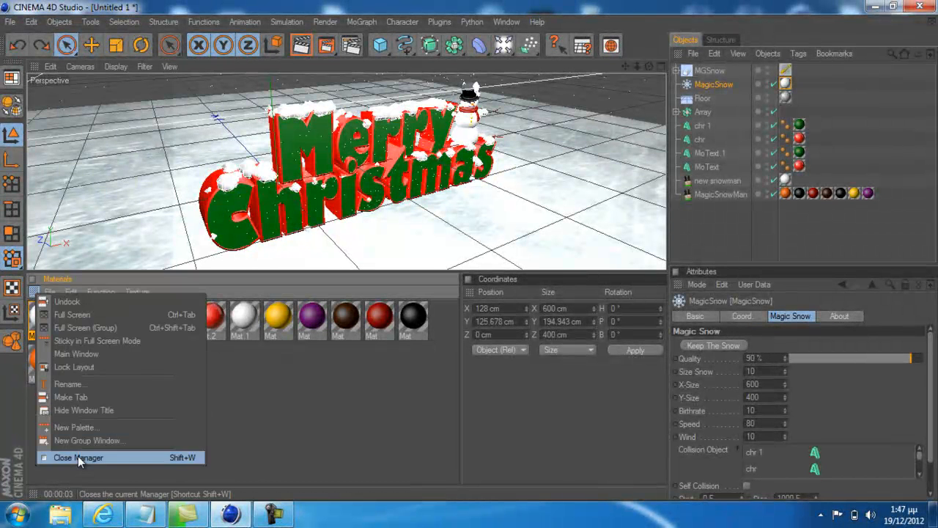
pyautogui.click(78, 456)
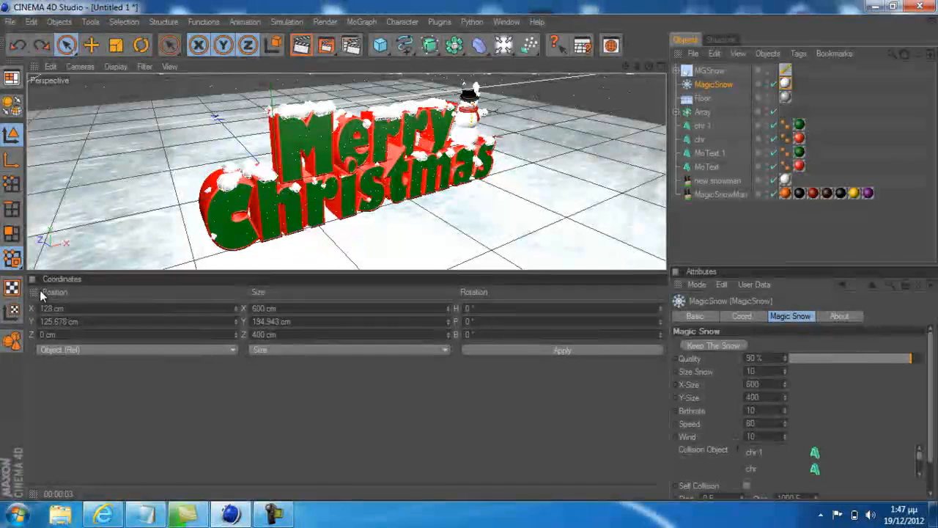
pyautogui.click(33, 279)
pyautogui.click(72, 457)
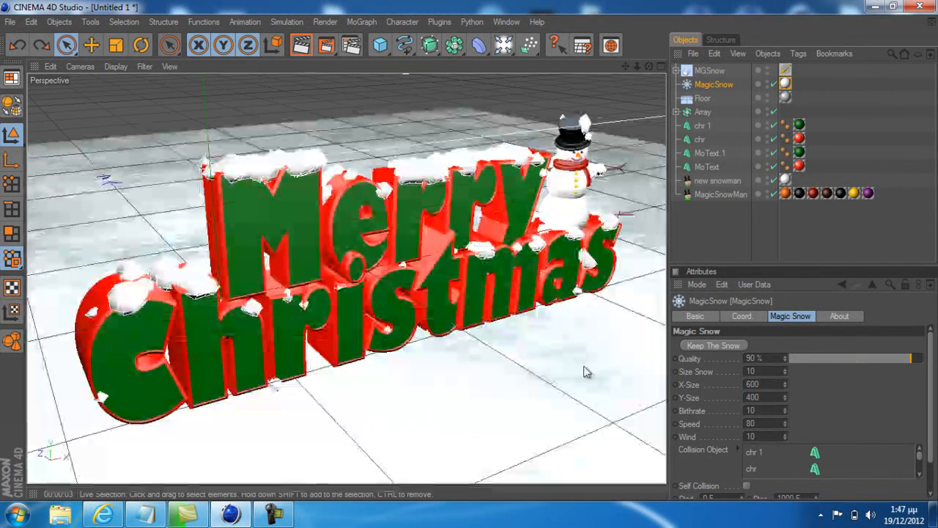
# Close the Attributes, Objects and Structure managers so the viewport fills the full width
pyautogui.click(681, 292)
pyautogui.click(733, 450)
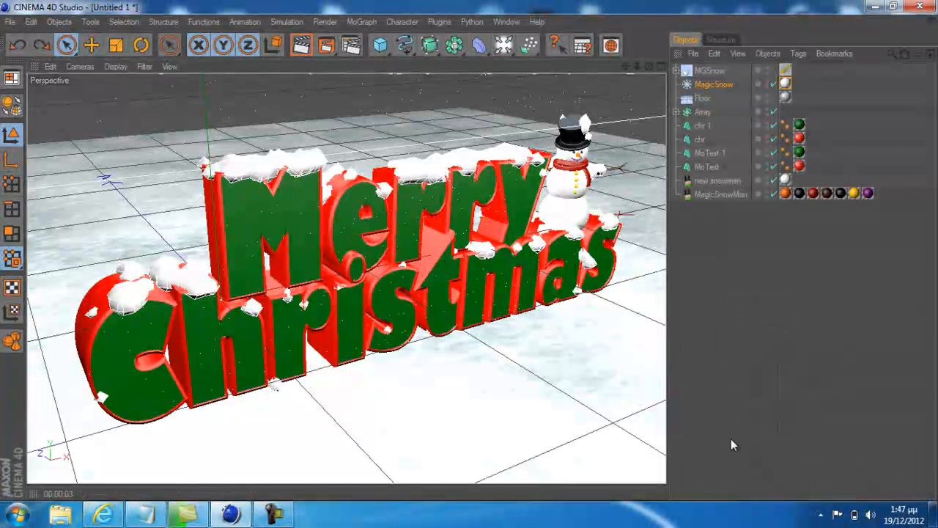
pyautogui.click(677, 53)
pyautogui.click(711, 220)
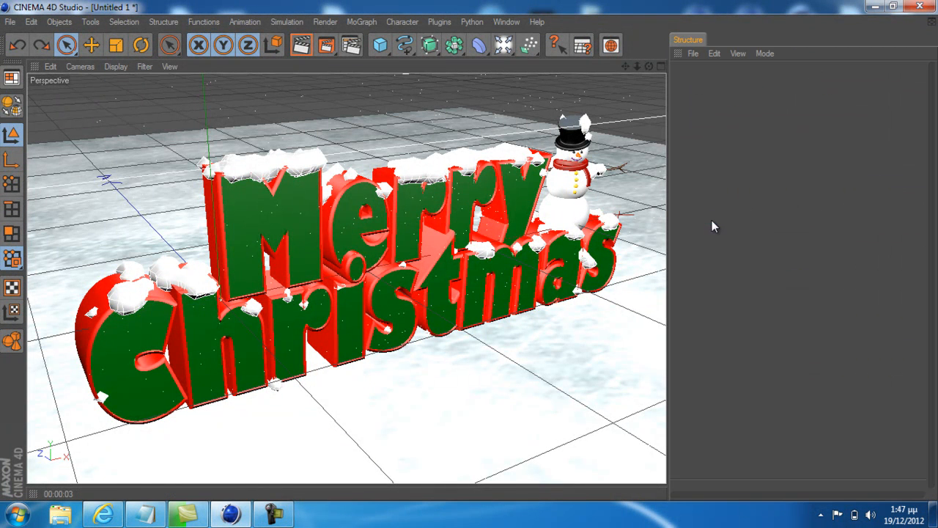
pyautogui.click(677, 53)
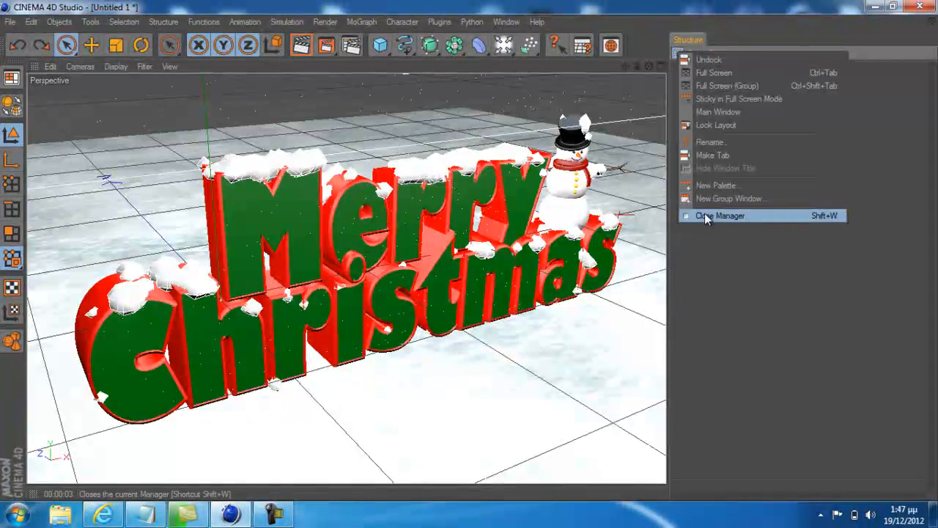
pyautogui.click(705, 213)
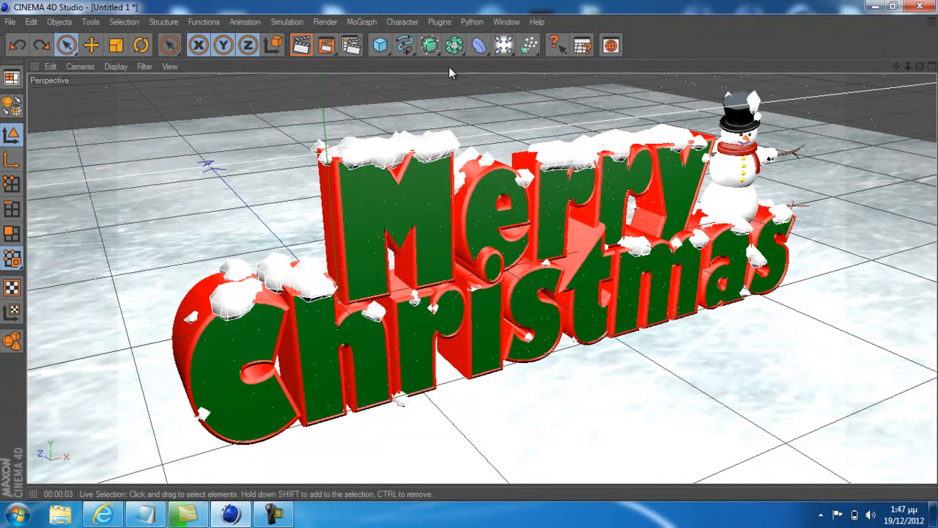
# Look through the layout options, render the enlarged perspective view and check the render settings
pyautogui.click(504, 23)
pyautogui.moveTo(524, 42)
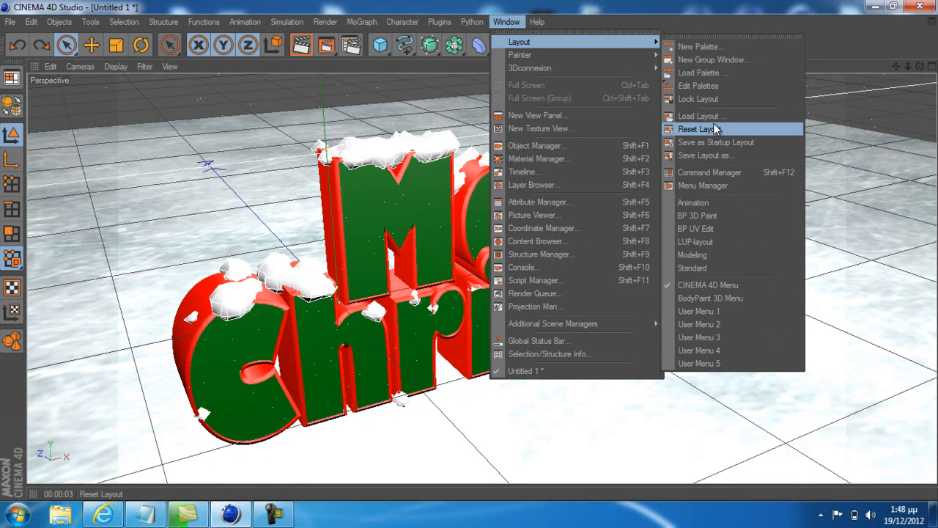
pyautogui.click(842, 41)
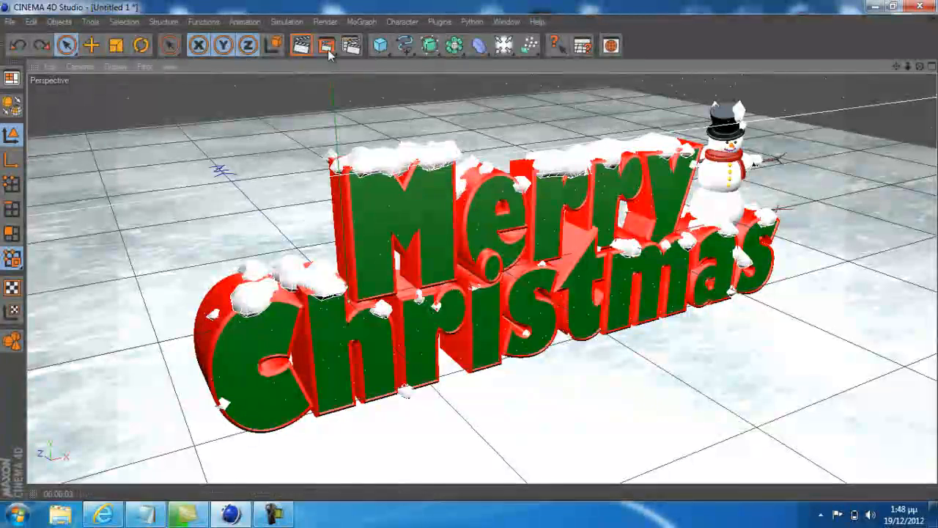
pyautogui.click(301, 45)
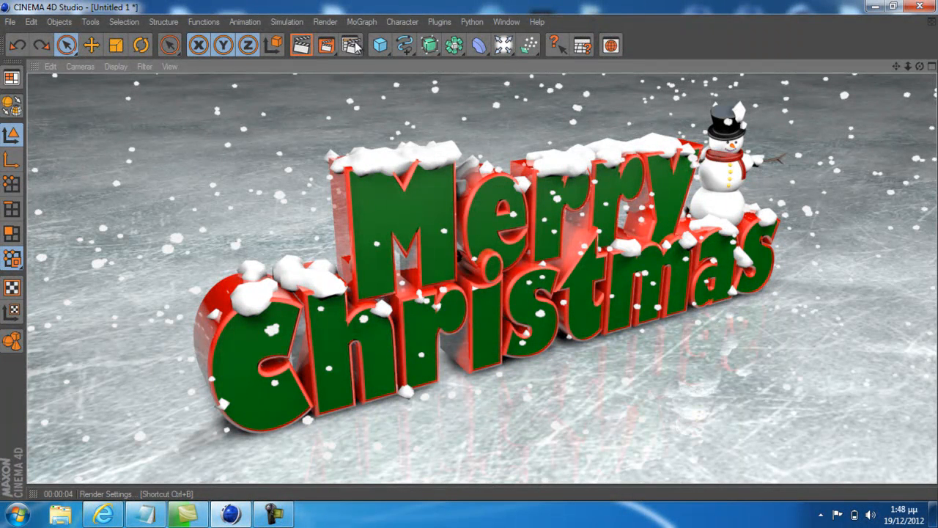
pyautogui.click(353, 46)
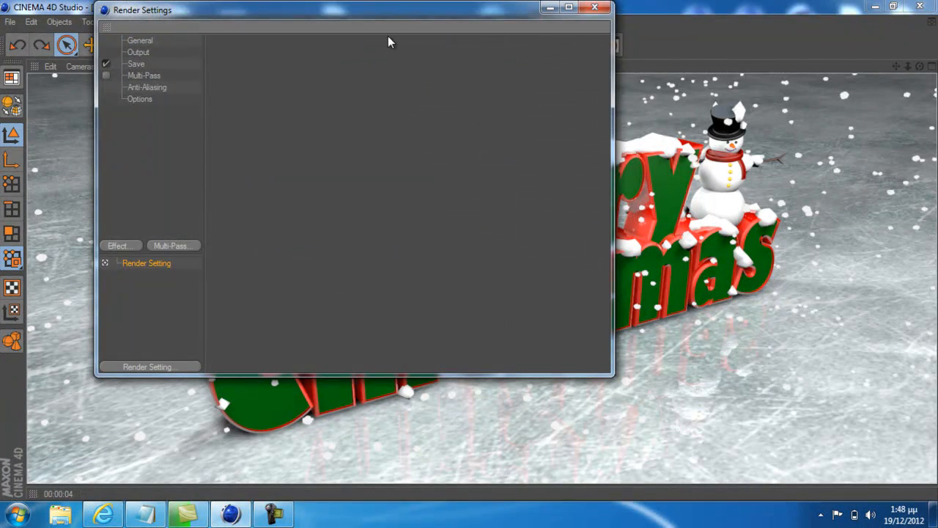
pyautogui.click(595, 7)
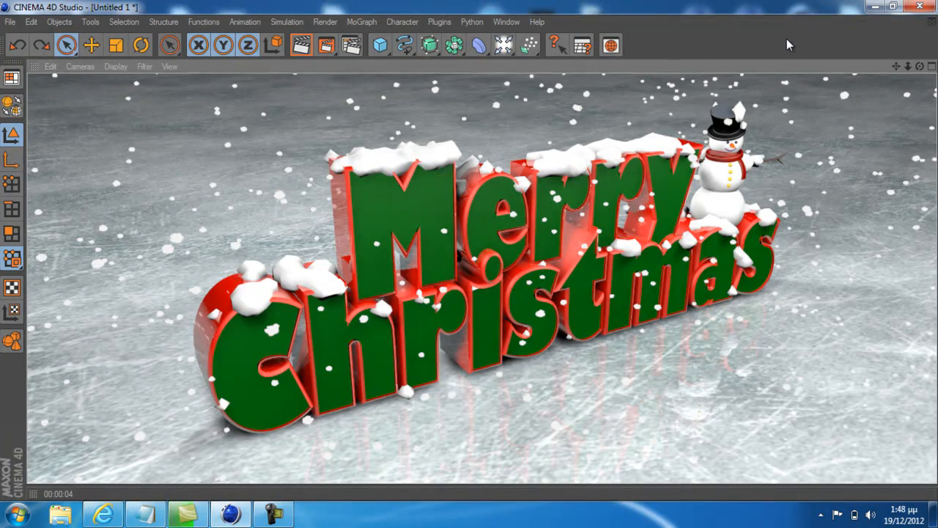
# Minimize the CINEMA 4D and browser windows to reach the desktop
pyautogui.click(874, 6)
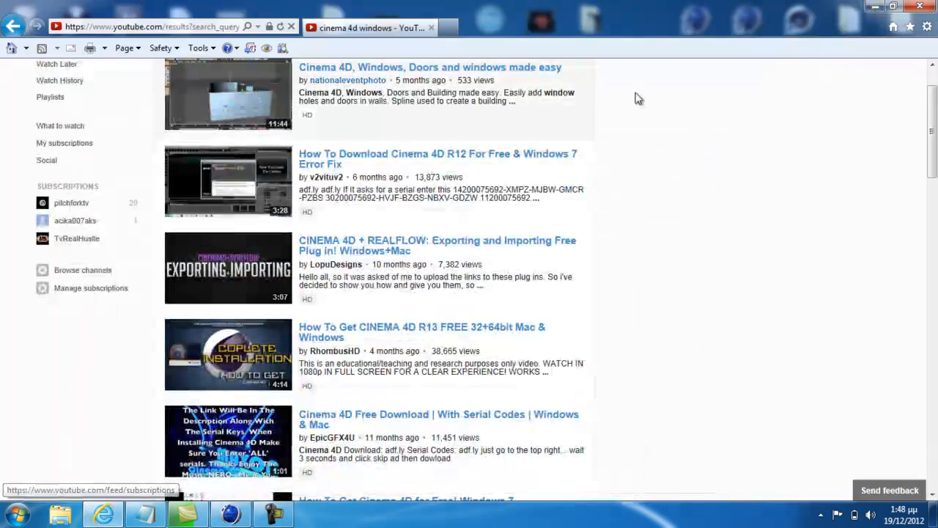
pyautogui.click(874, 7)
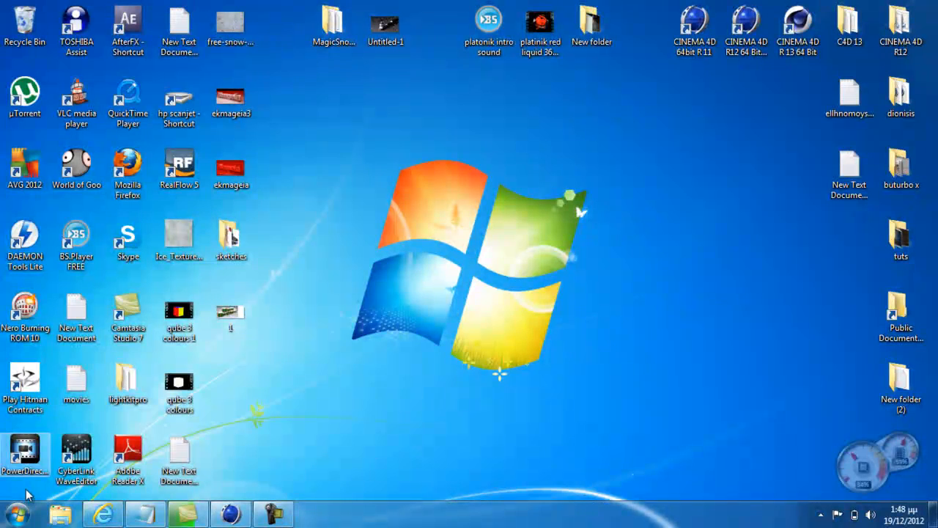
pyautogui.click(18, 515)
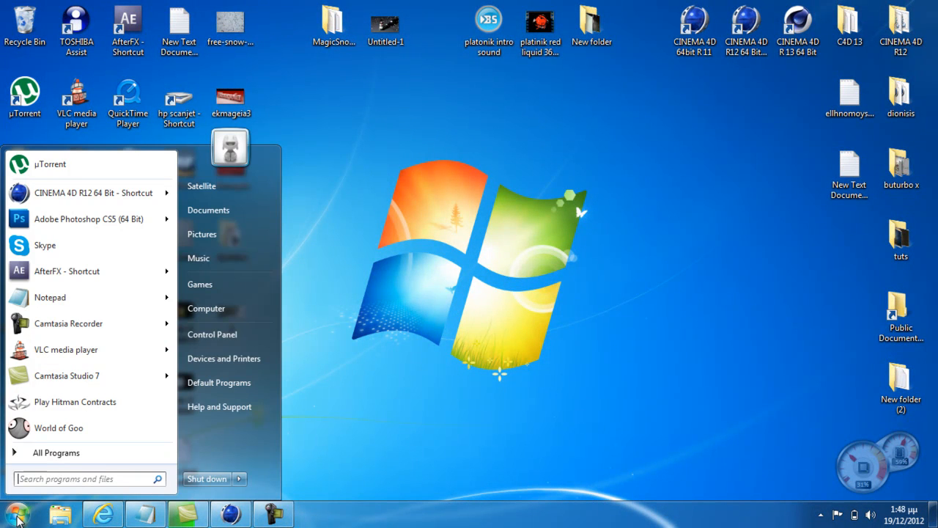
pyautogui.write('pa')
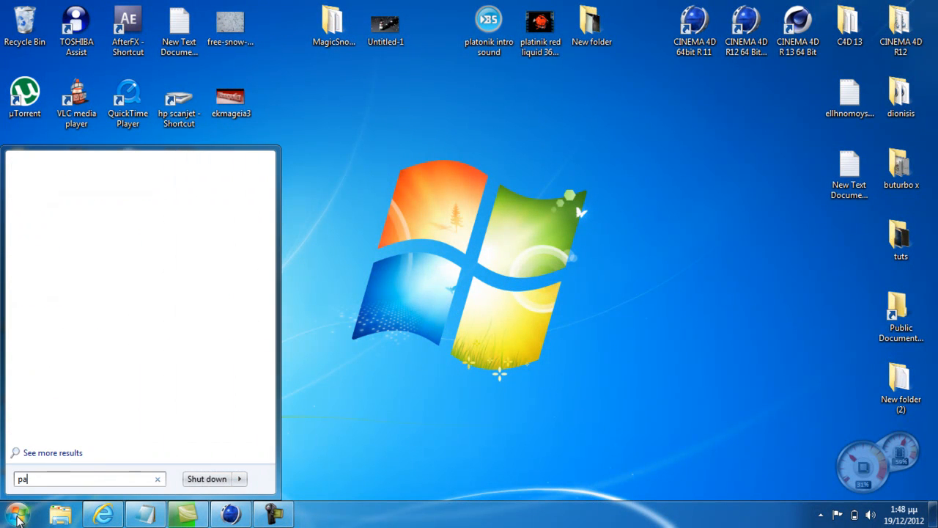
pyautogui.write('int')
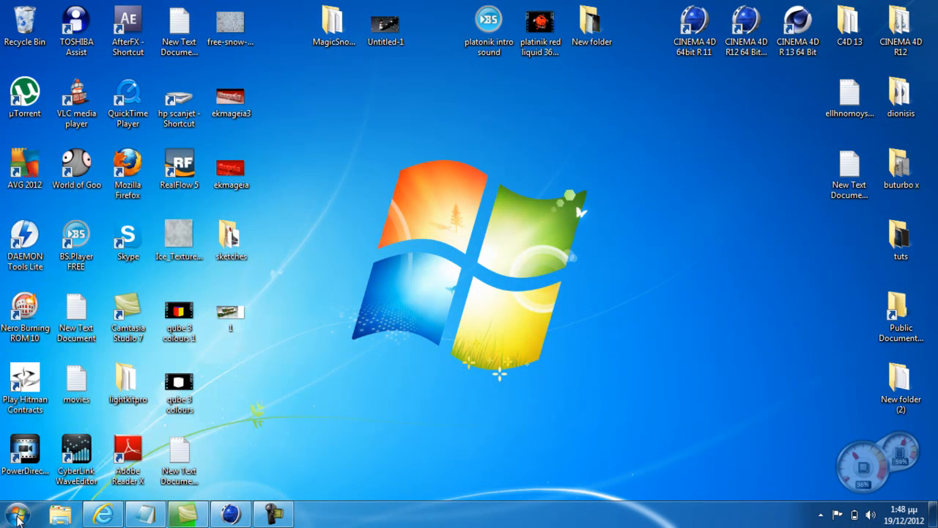
pyautogui.click(18, 517)
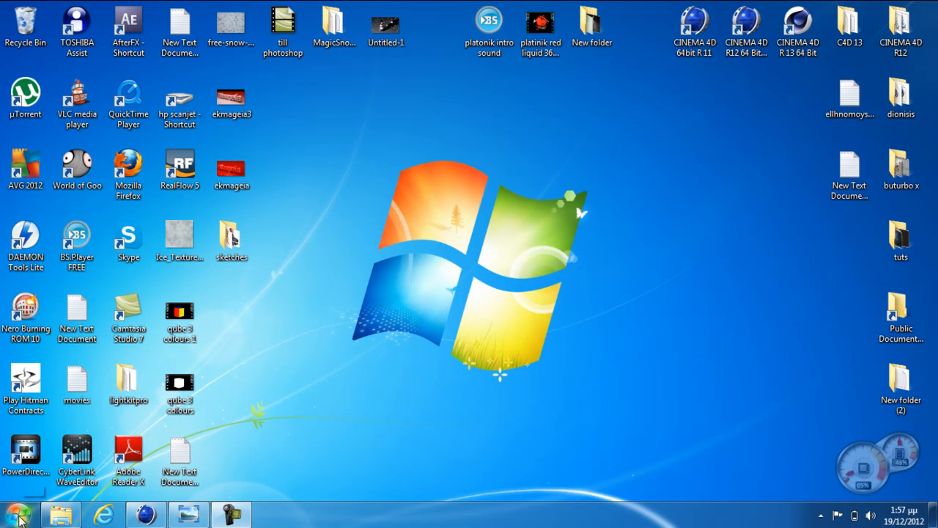
# Switch to Adobe Photoshop CS5 and create a new 1366 x 768 pixel RGB document at 72 pixels/inch with a white background
pyautogui.click(19, 517)
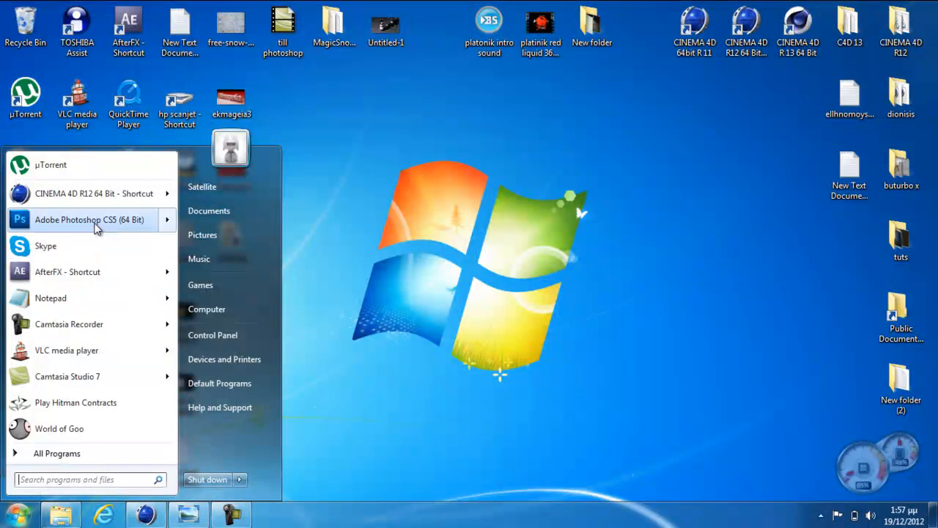
pyautogui.click(95, 220)
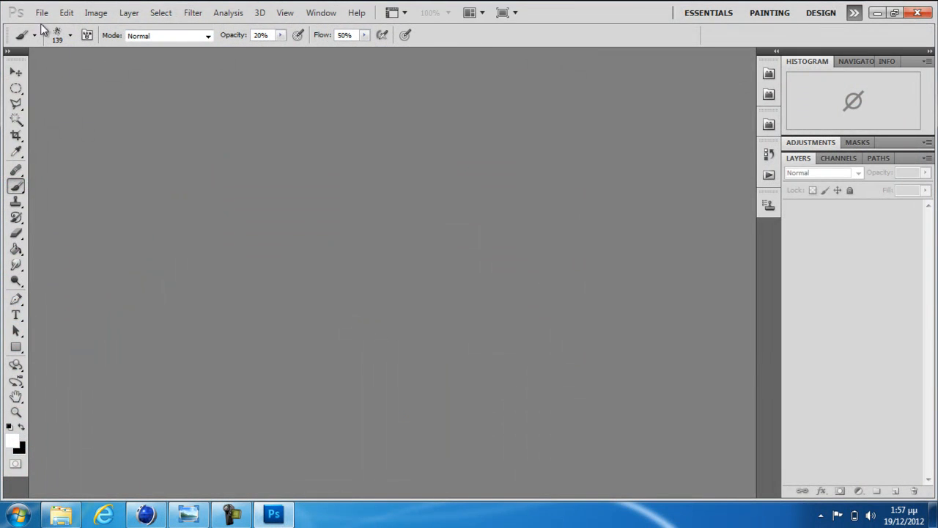
pyautogui.click(41, 14)
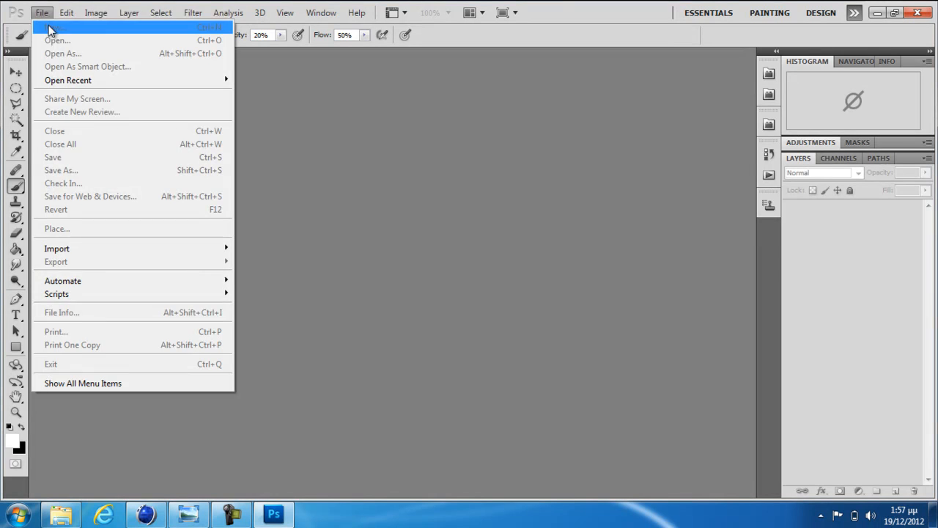
pyautogui.click(16, 74)
pyautogui.click(42, 12)
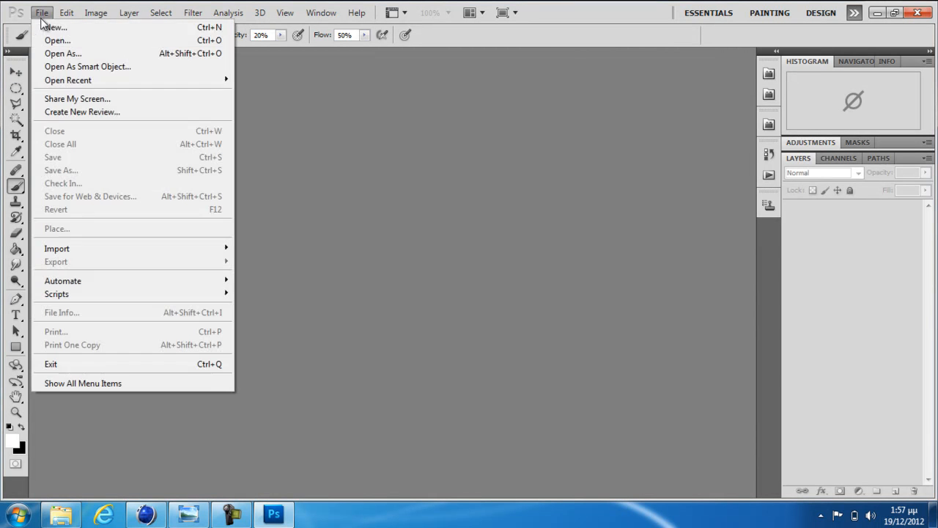
pyautogui.click(52, 31)
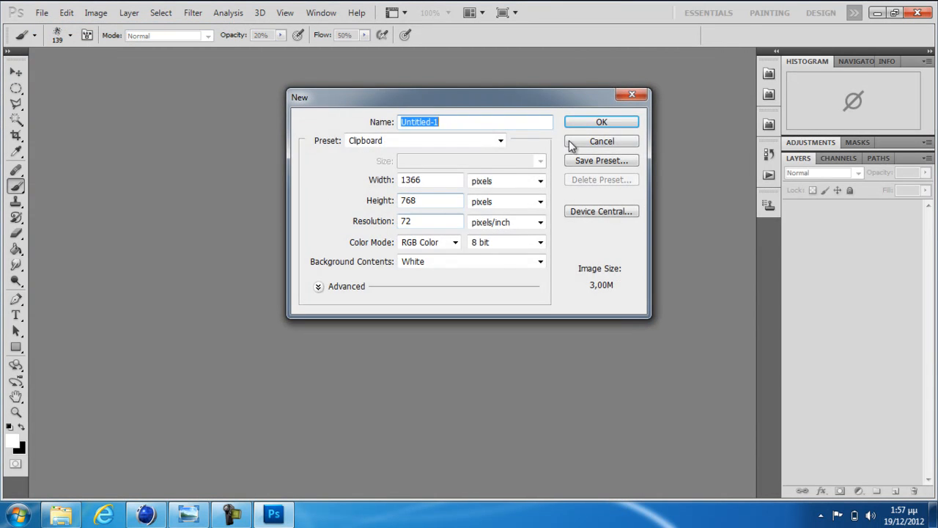
pyautogui.click(443, 222)
pyautogui.moveTo(443, 223); pyautogui.dragTo(384, 216)
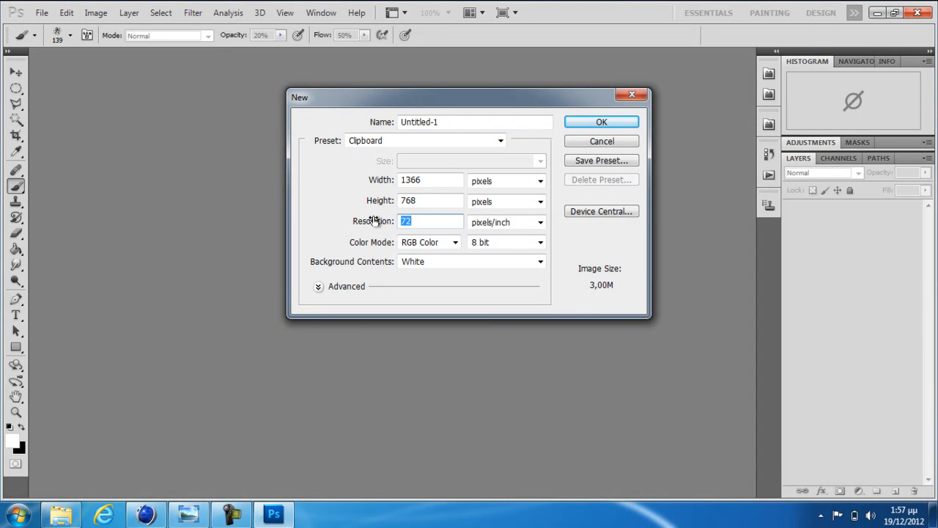
pyautogui.click(583, 123)
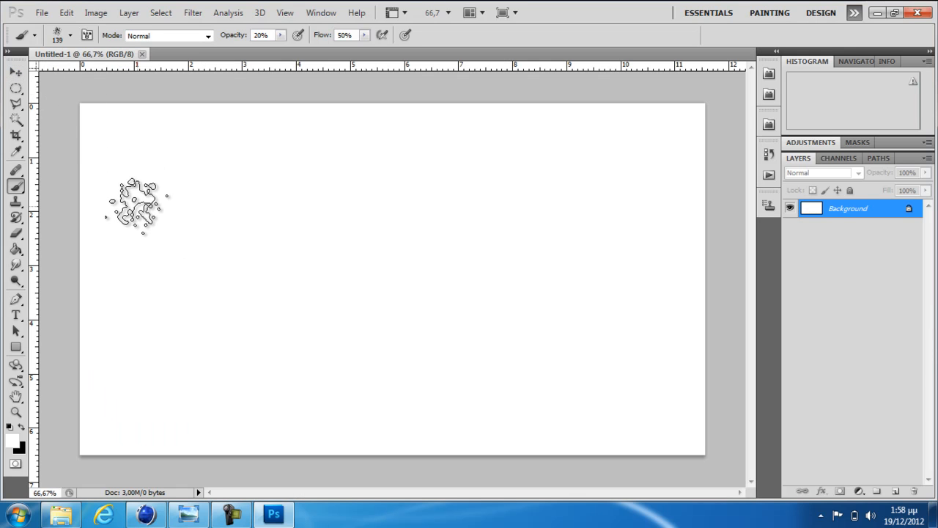
# Paste the copied screenshot of the render and crop it to the snowy scene, cutting away the CINEMA 4D interface and taskbar
pyautogui.click(17, 73)
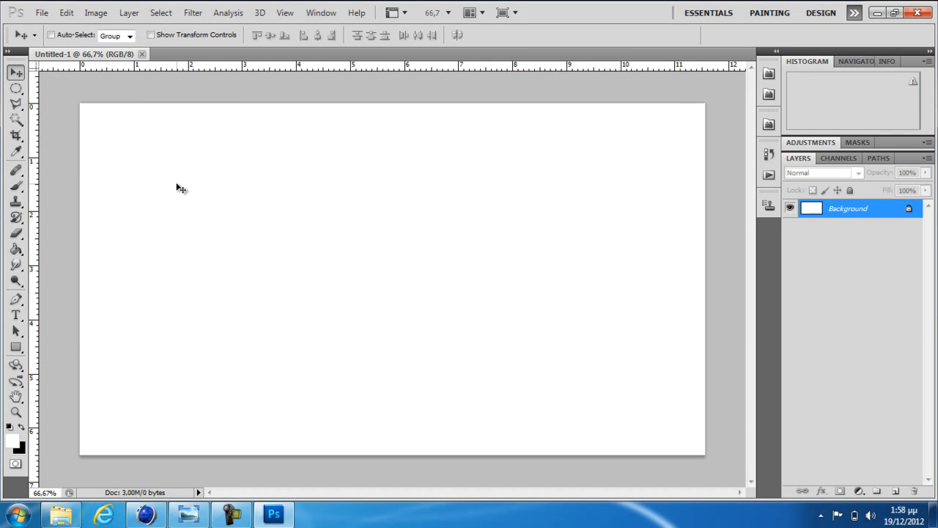
pyautogui.hotkey('ctrl', 'v')
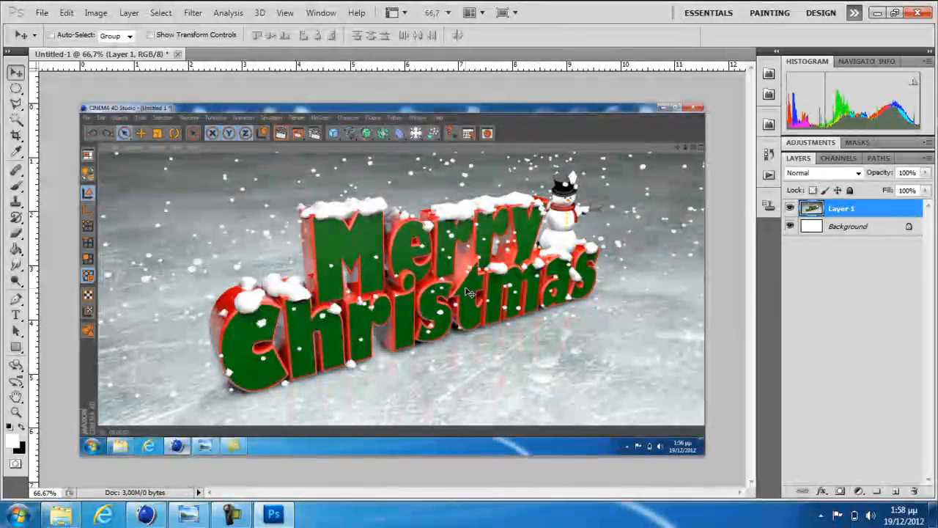
pyautogui.click(16, 137)
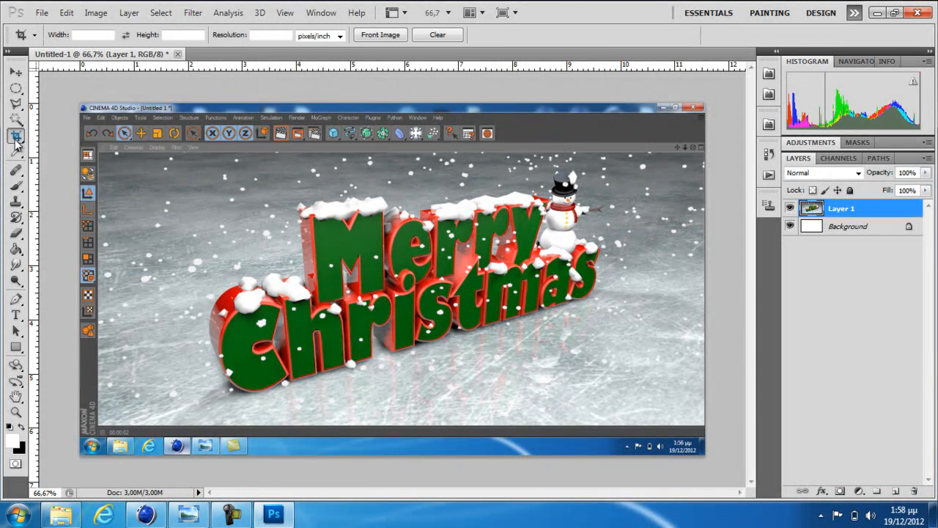
pyautogui.moveTo(201, 156); pyautogui.dragTo(618, 420)
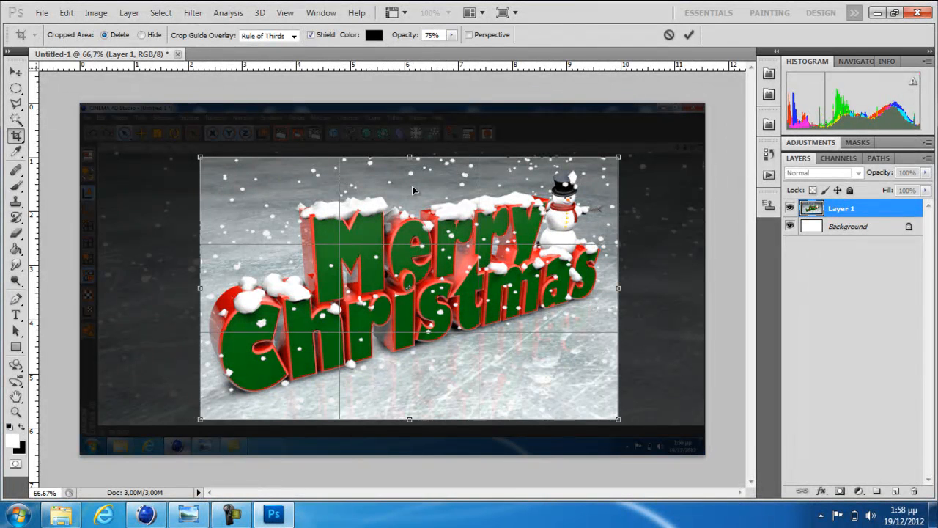
pyautogui.moveTo(198, 294); pyautogui.dragTo(188, 293)
pyautogui.moveTo(614, 288); pyautogui.dragTo(629, 288)
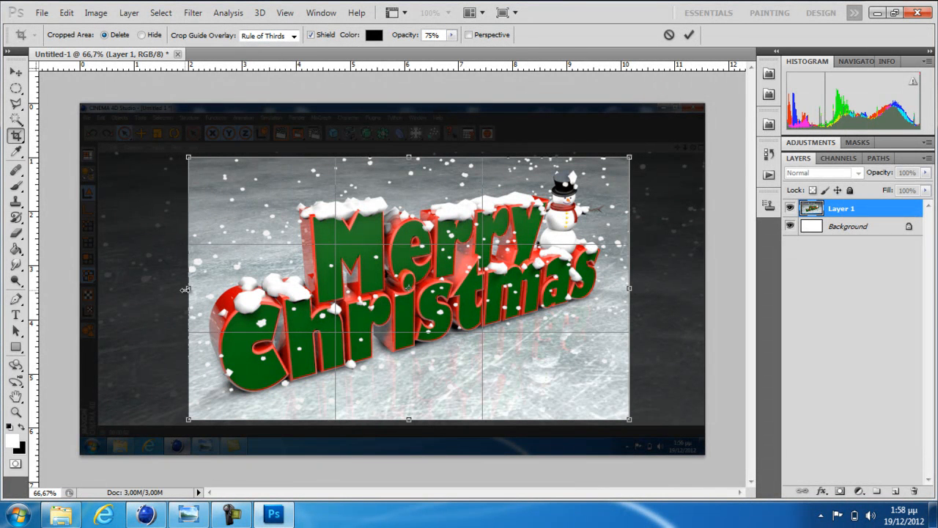
pyautogui.moveTo(188, 288); pyautogui.dragTo(110, 288)
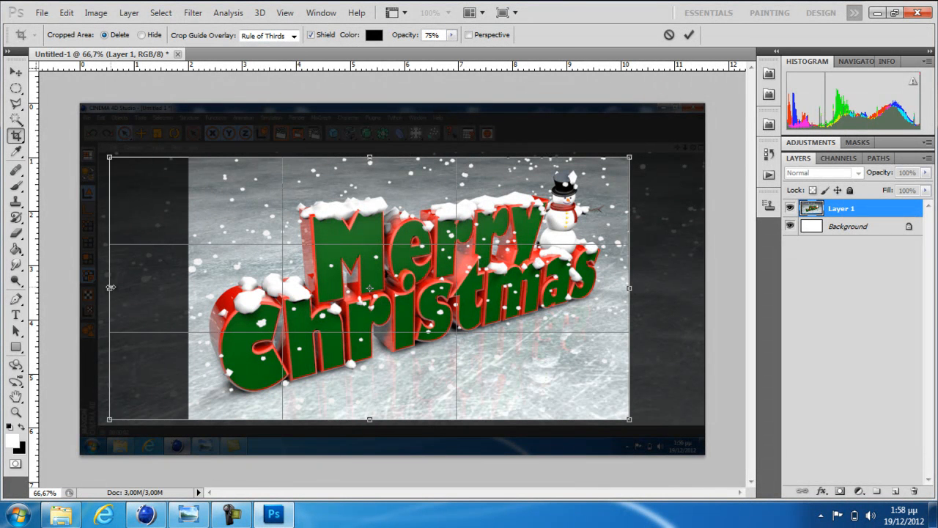
pyautogui.moveTo(629, 288); pyautogui.dragTo(696, 288)
pyautogui.moveTo(109, 286); pyautogui.dragTo(135, 291)
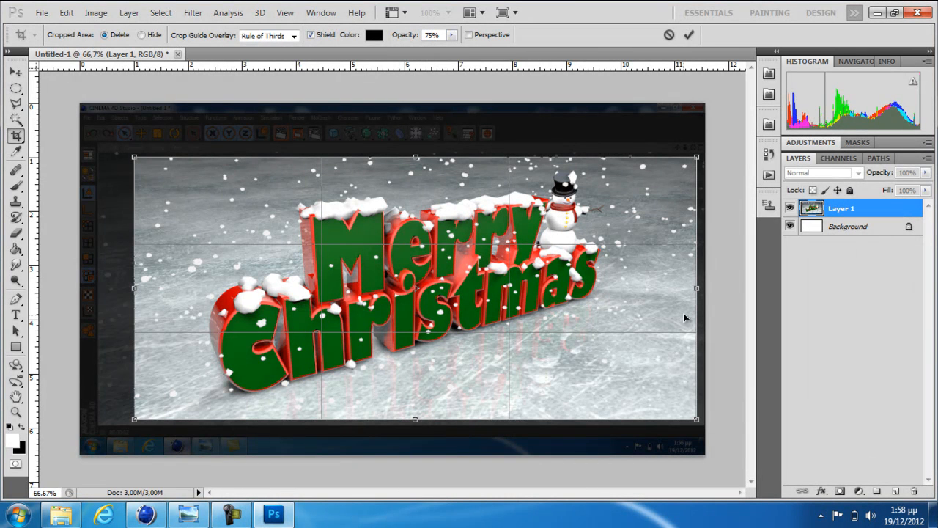
pyautogui.press('Return')
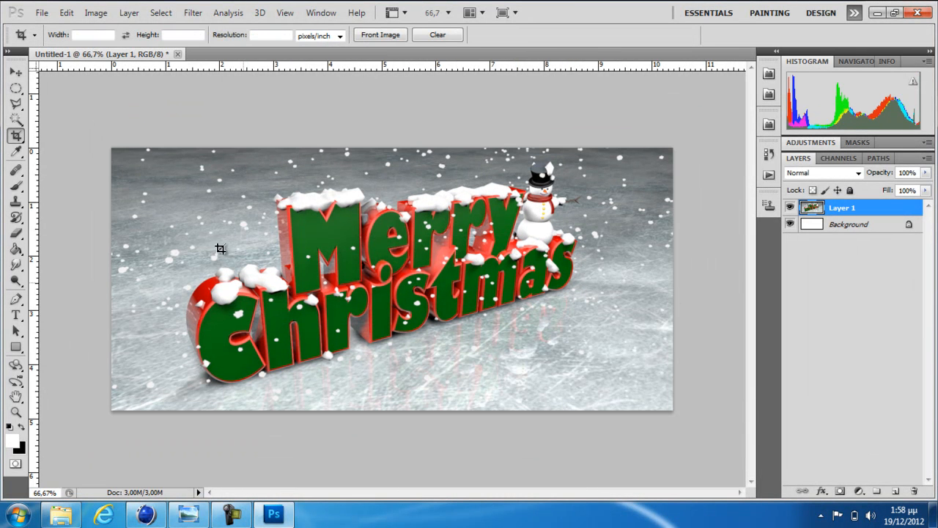
# Crop the image's sides more tightly around the Merry Christmas text and the snowman
pyautogui.moveTo(127, 147); pyautogui.dragTo(605, 419)
pyautogui.moveTo(138, 280); pyautogui.dragTo(160, 280)
pyautogui.press('Return')
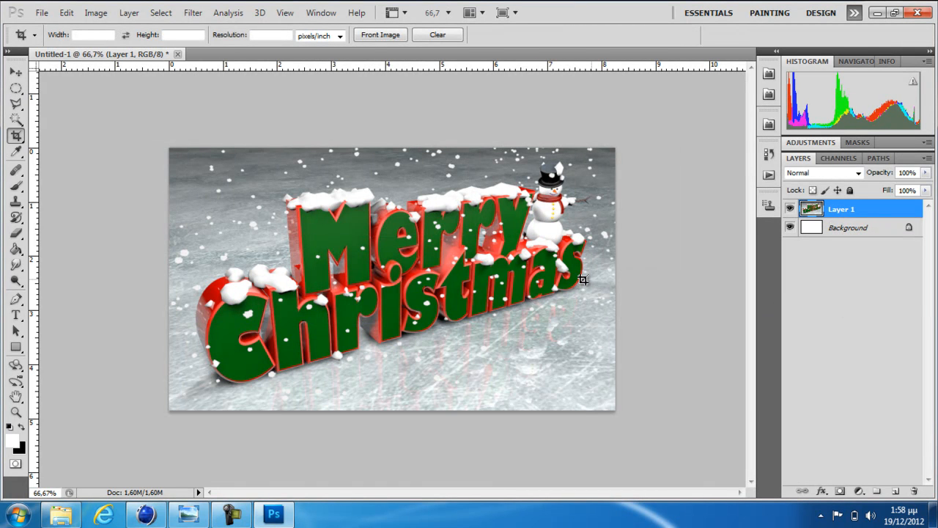
# Save a copy of the image to the Desktop as a JPEG named "merry christmas" with quality 12
pyautogui.click(42, 13)
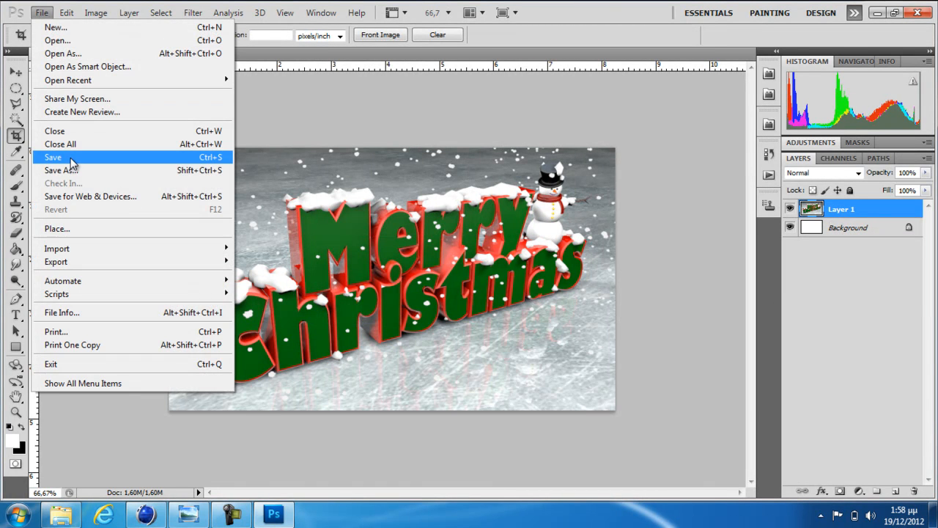
pyautogui.click(78, 170)
pyautogui.click(612, 318)
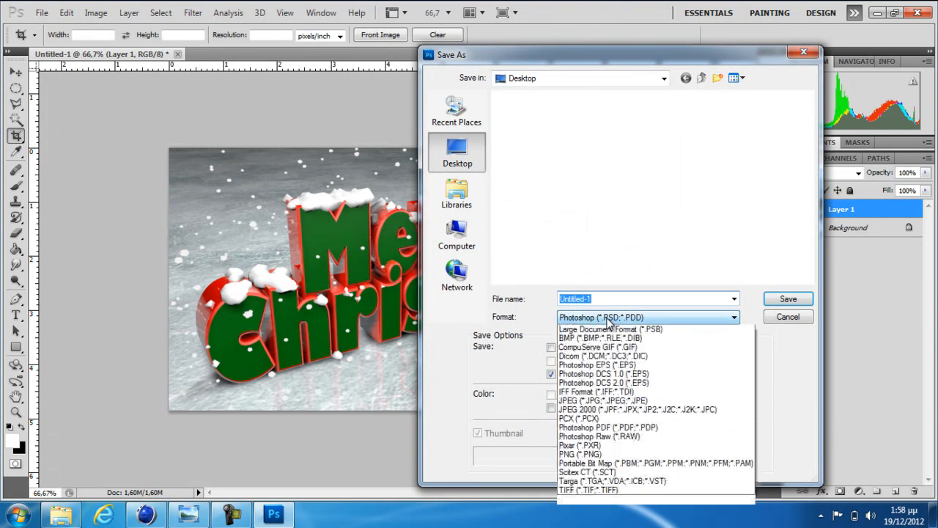
pyautogui.click(615, 409)
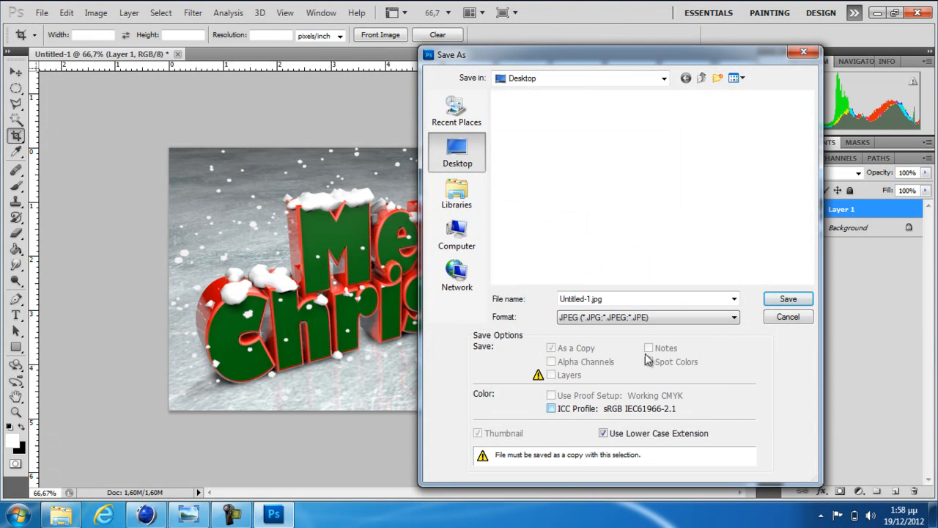
pyautogui.doubleClick(615, 300)
pyautogui.write('merry christmas 23')
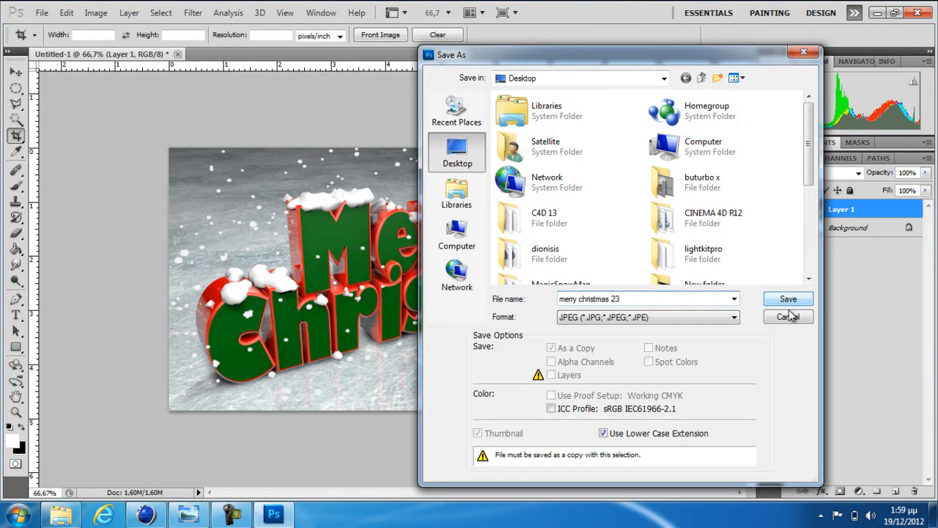
pyautogui.click(788, 299)
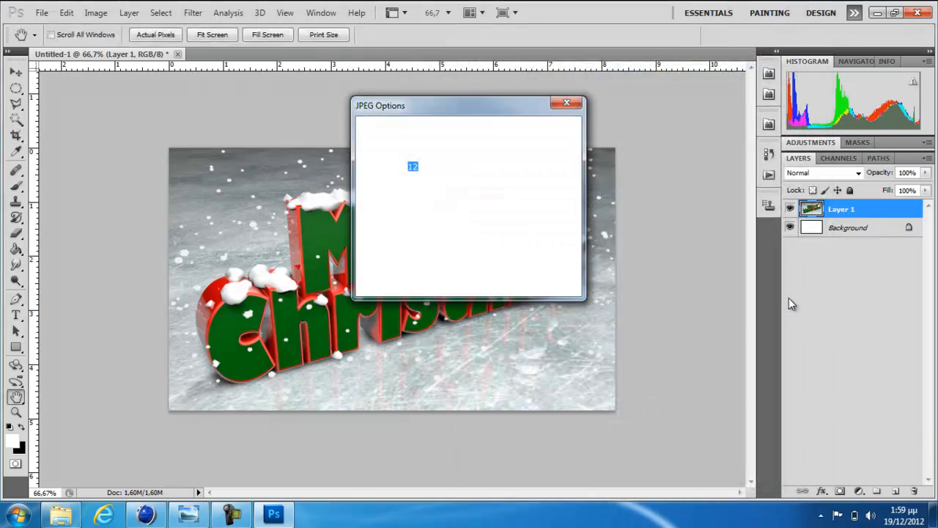
pyautogui.click(549, 131)
pyautogui.press('c')
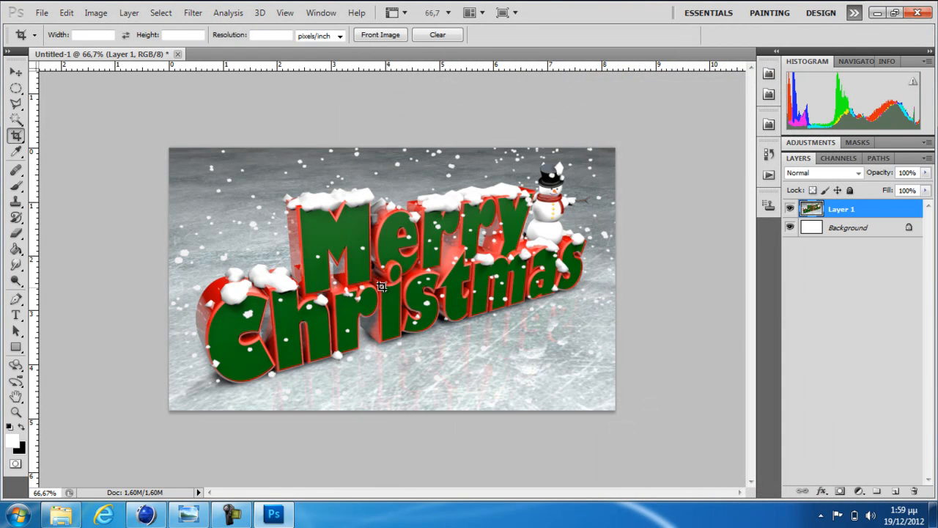
# Add a new layer above the picture and choose a soft round brush with 0% hardness
pyautogui.click(895, 491)
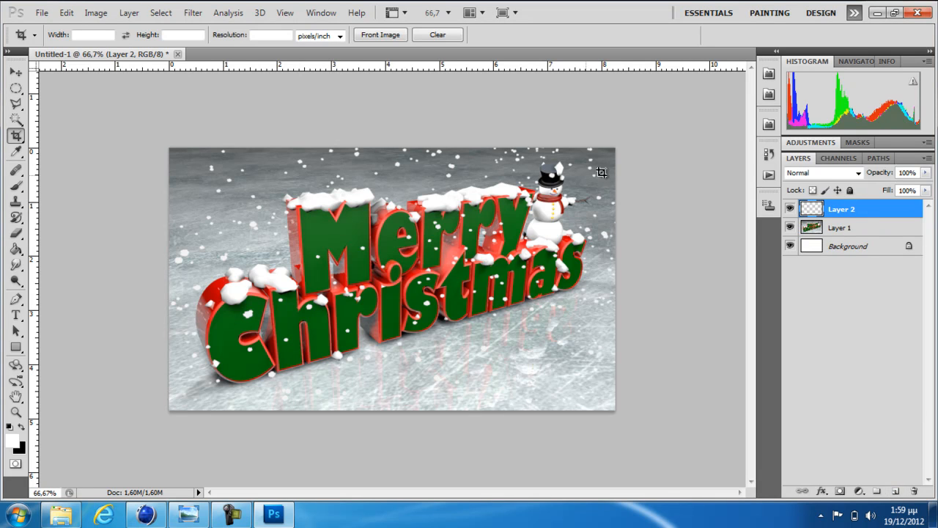
pyautogui.click(16, 187)
pyautogui.click(55, 186)
pyautogui.click(70, 35)
pyautogui.click(72, 130)
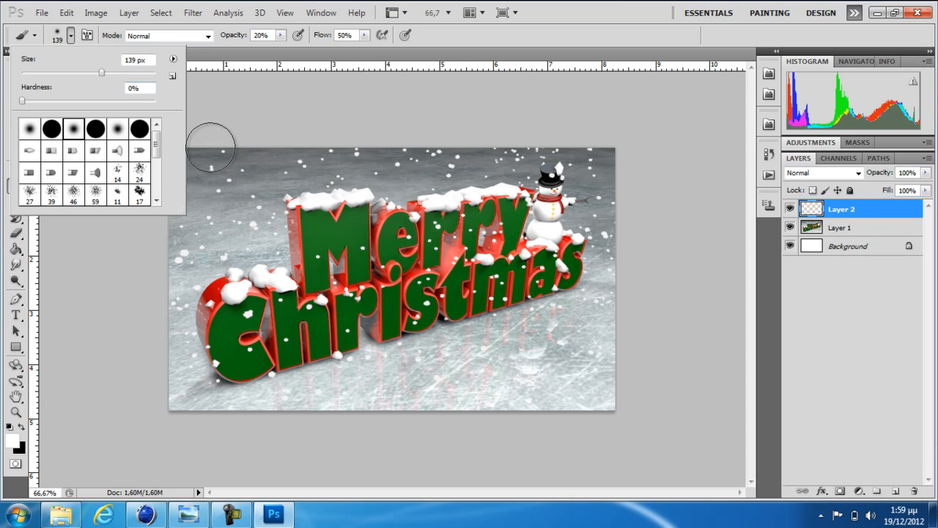
# Enlarge the soft brush to 226 px and paint a faint white haze around the picture's edges at 20% opacity
pyautogui.click(120, 73)
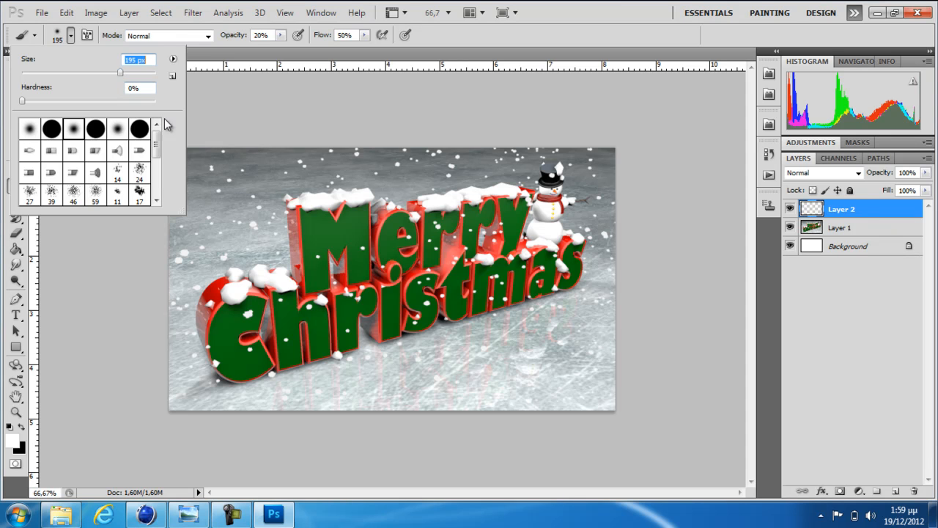
pyautogui.click(142, 78)
pyautogui.moveTo(120, 72); pyautogui.dragTo(133, 73)
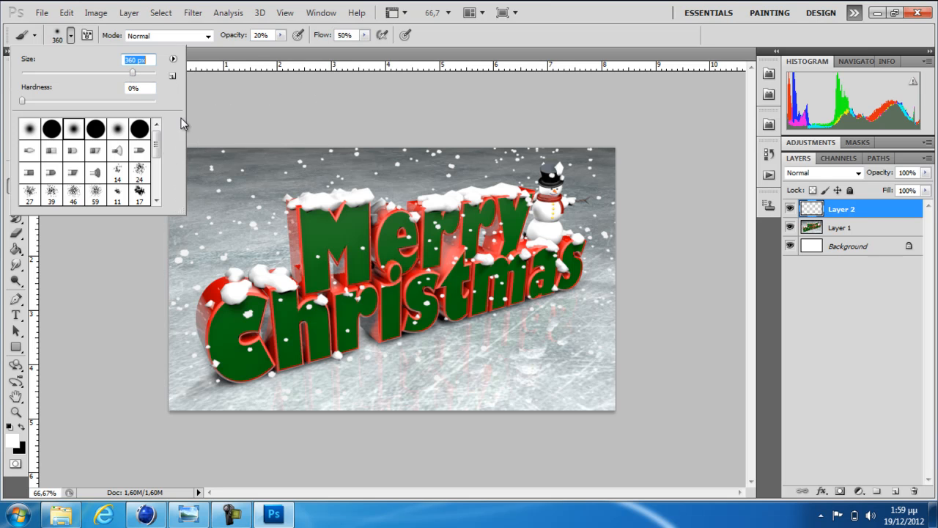
pyautogui.click(230, 105)
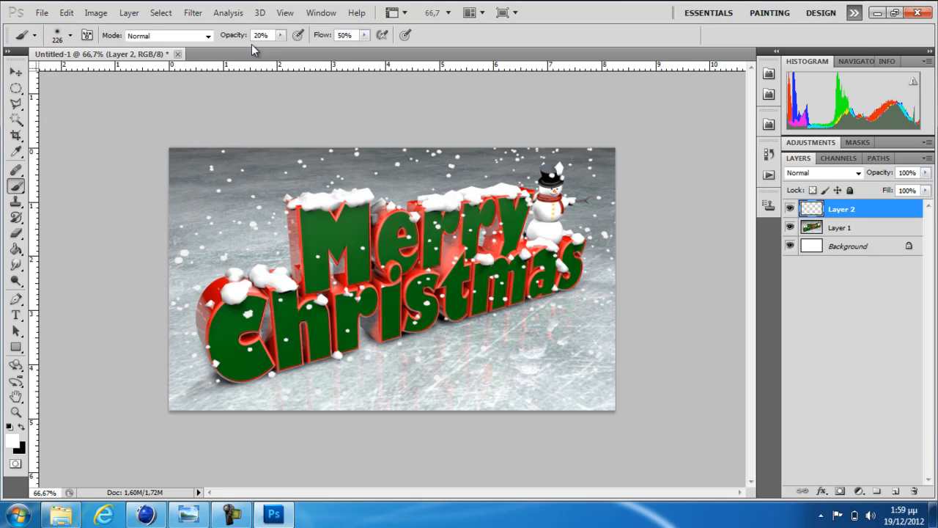
pyautogui.moveTo(239, 136)
pyautogui.mouseDown()
pyautogui.moveTo(142, 209)
pyautogui.moveTo(239, 137)
pyautogui.moveTo(151, 195)
pyautogui.moveTo(153, 171)
pyautogui.moveTo(192, 444)
pyautogui.moveTo(113, 304)
pyautogui.moveTo(215, 400)
pyautogui.moveTo(156, 234)
pyautogui.moveTo(220, 161)
pyautogui.moveTo(511, 118)
pyautogui.moveTo(523, 130)
pyautogui.moveTo(554, 126)
pyautogui.moveTo(586, 111)
pyautogui.moveTo(629, 367)
pyautogui.moveTo(586, 420)
pyautogui.moveTo(649, 301)
pyautogui.moveTo(547, 432)
pyautogui.moveTo(312, 434)
pyautogui.moveTo(590, 376)
pyautogui.moveTo(623, 182)
pyautogui.moveTo(329, 139)
pyautogui.moveTo(430, 146)
pyautogui.moveTo(210, 184)
pyautogui.moveTo(188, 198)
pyautogui.moveTo(356, 142)
pyautogui.moveTo(657, 230)
pyautogui.mouseUp()
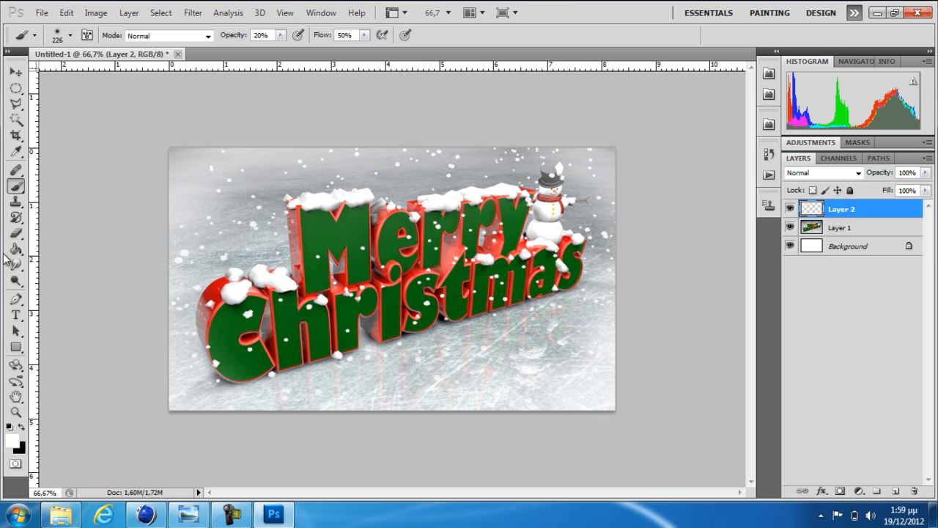
# Choose the 46 px spatter brush and enlarge it to 174 px
pyautogui.click(18, 189)
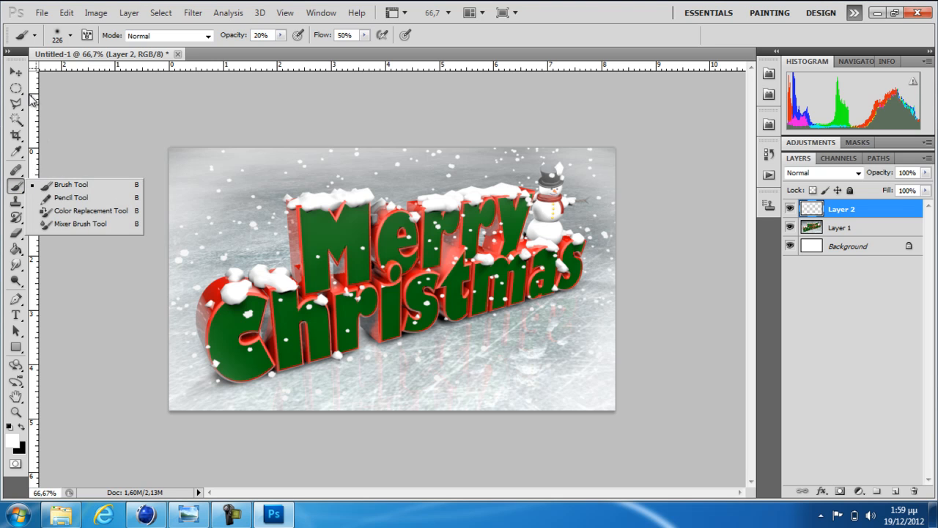
pyautogui.click(70, 35)
pyautogui.click(74, 194)
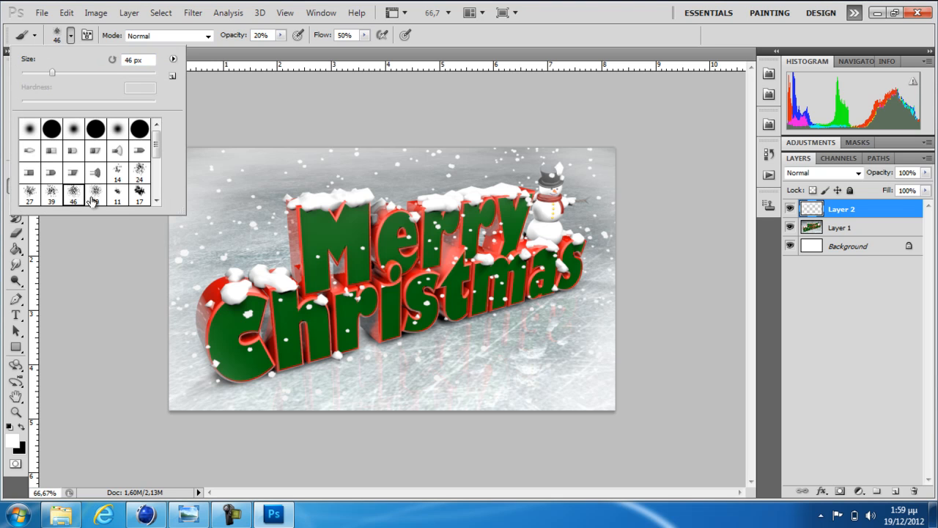
pyautogui.click(113, 75)
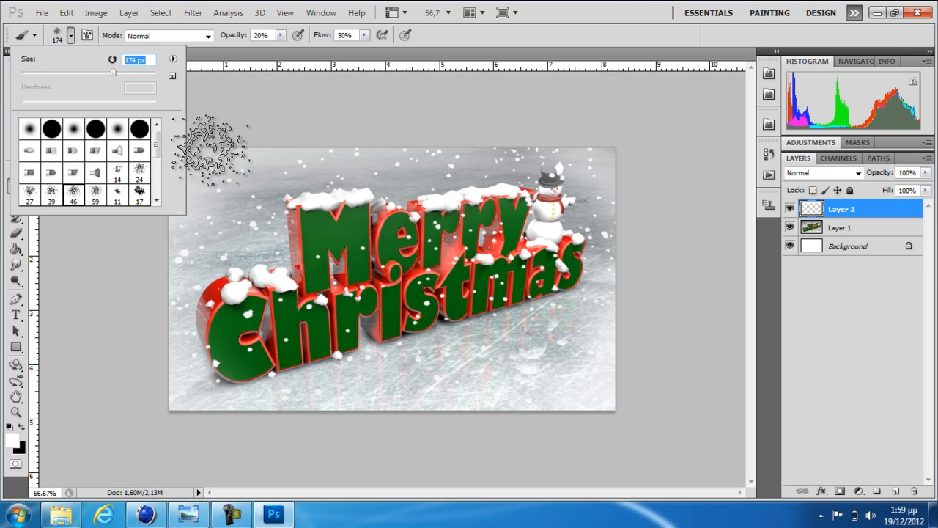
pyautogui.click(208, 147)
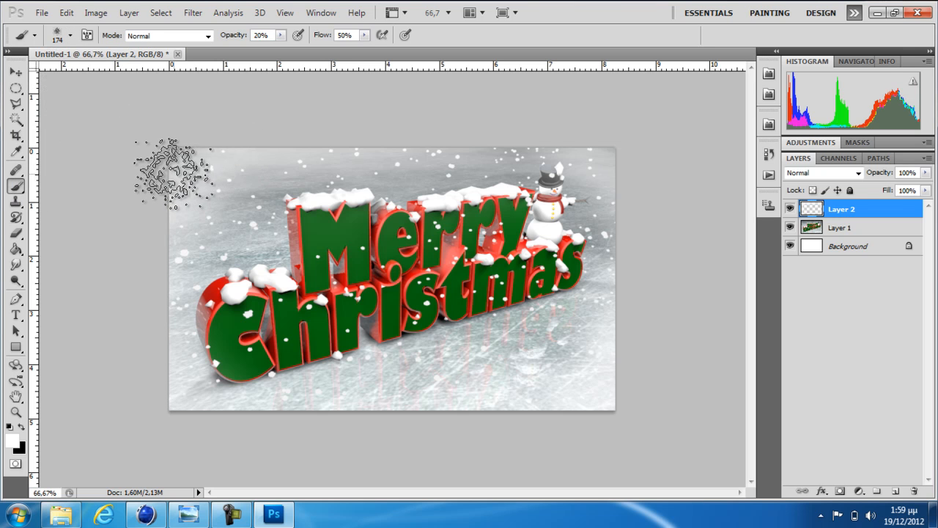
# Paint textured white haze along the picture's left edge at 40% opacity and around its remaining edges at 24% opacity
pyautogui.click(279, 35)
pyautogui.moveTo(164, 163)
pyautogui.mouseDown()
pyautogui.moveTo(222, 157)
pyautogui.moveTo(227, 146)
pyautogui.moveTo(152, 262)
pyautogui.mouseUp()
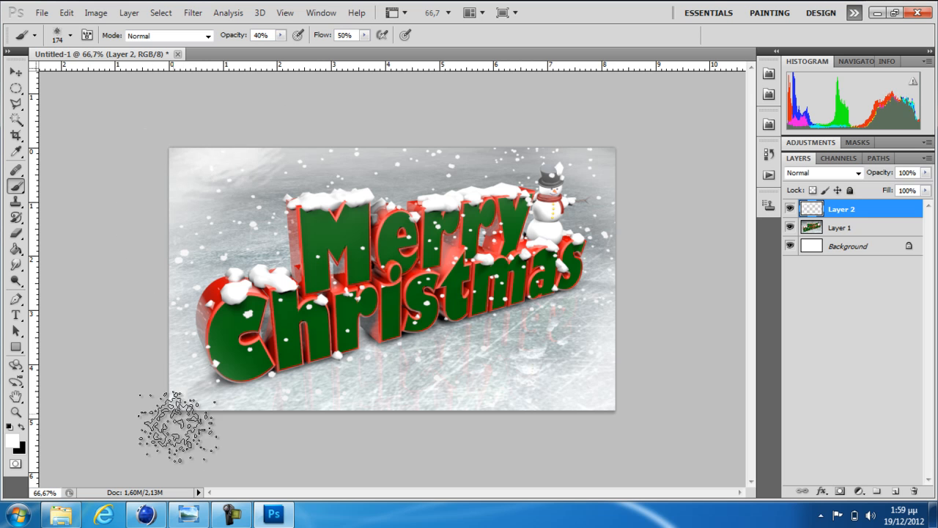
pyautogui.click(280, 35)
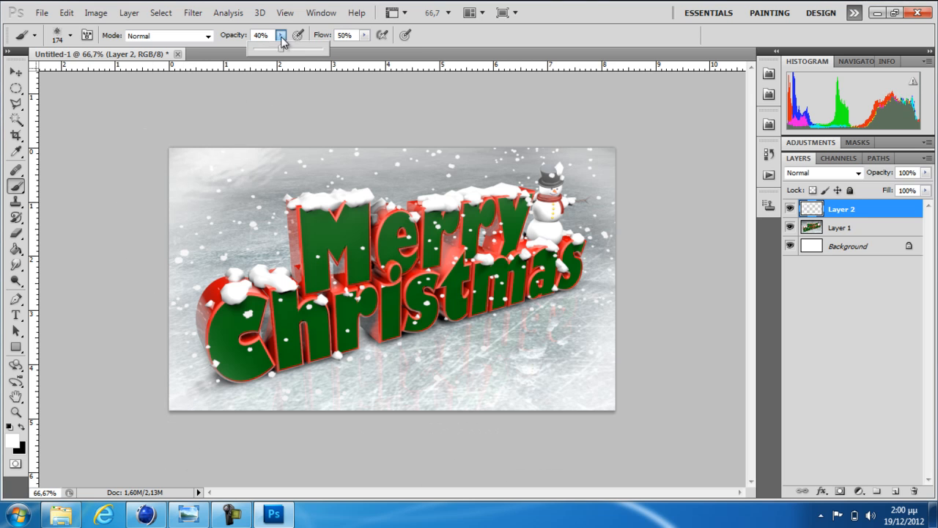
pyautogui.moveTo(610, 148)
pyautogui.mouseDown()
pyautogui.moveTo(627, 145)
pyautogui.moveTo(641, 171)
pyautogui.mouseUp()
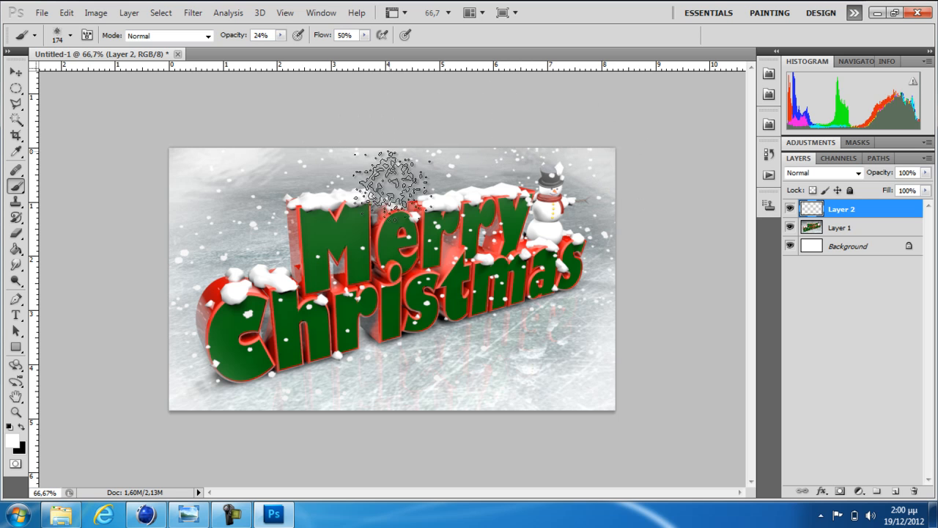
pyautogui.moveTo(285, 419)
pyautogui.mouseDown()
pyautogui.moveTo(499, 408)
pyautogui.moveTo(564, 423)
pyautogui.moveTo(622, 339)
pyautogui.moveTo(640, 260)
pyautogui.moveTo(640, 178)
pyautogui.mouseUp()
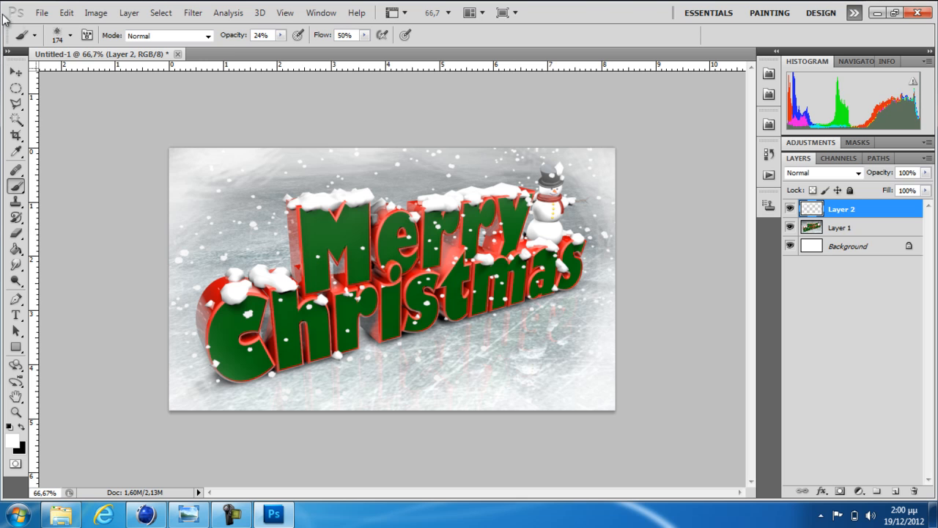
# Save a copy of the retouched image to the Desktop as a JPEG named "merry christmas 23 b"
pyautogui.click(42, 12)
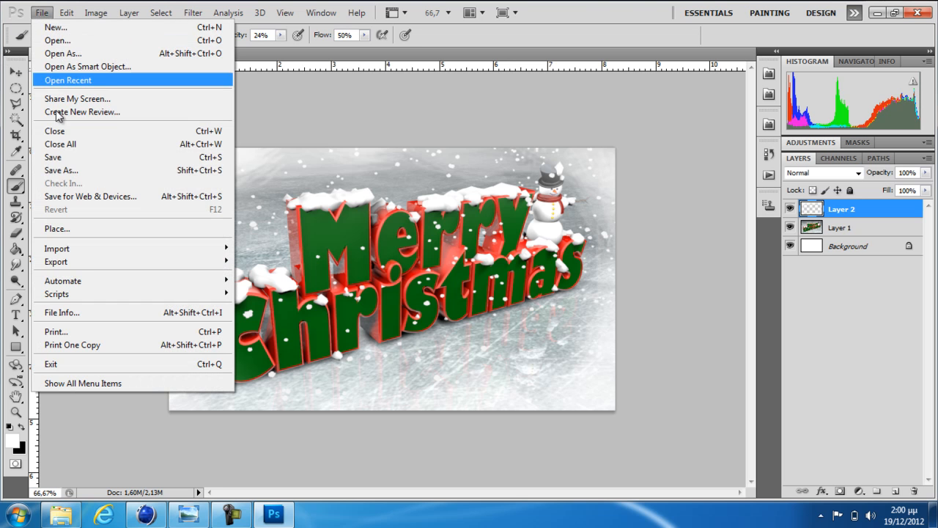
pyautogui.click(63, 173)
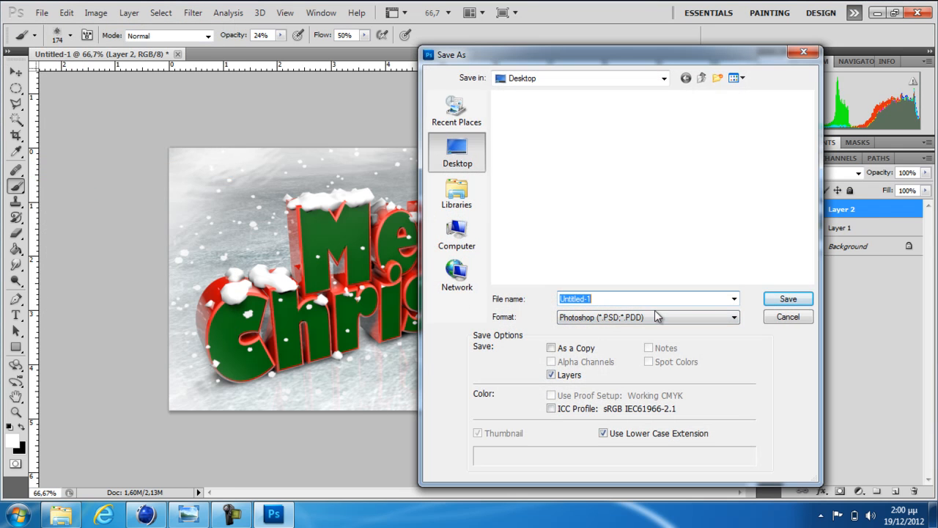
pyautogui.click(640, 320)
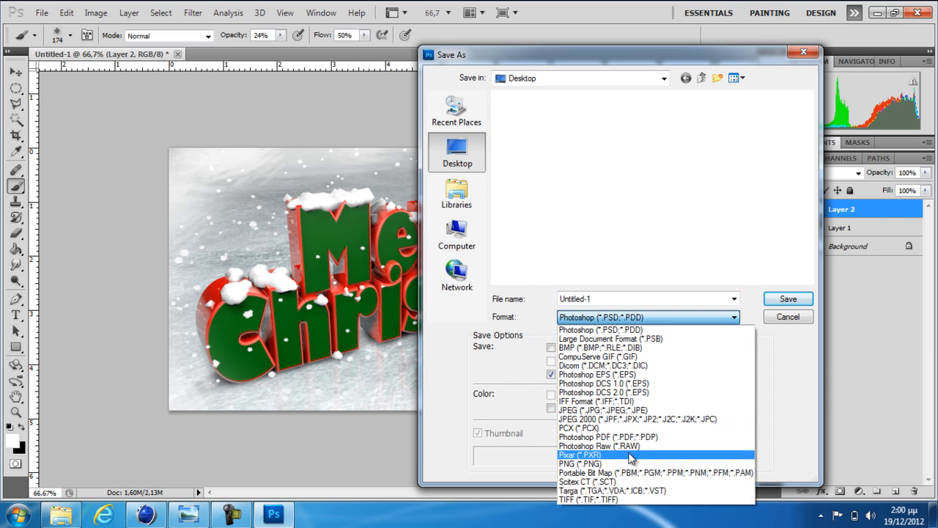
pyautogui.click(634, 411)
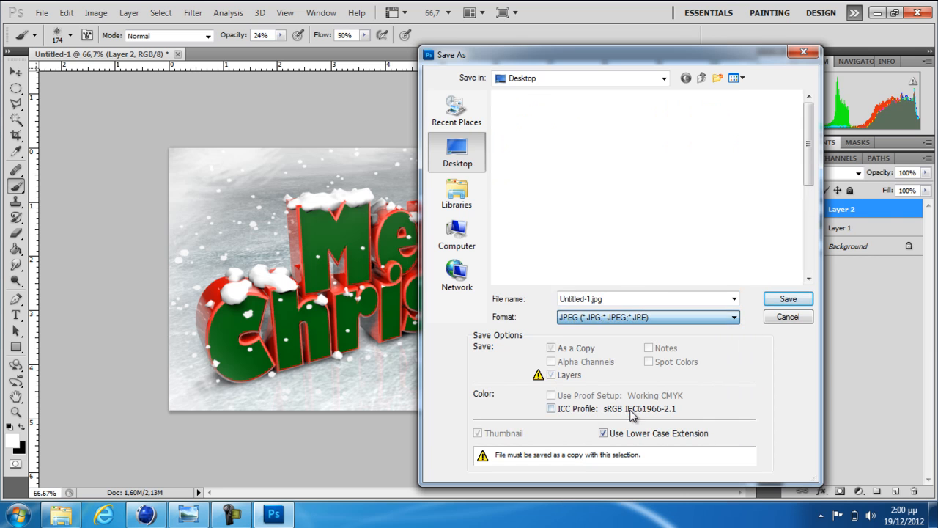
pyautogui.moveTo(810, 139); pyautogui.dragTo(709, 266)
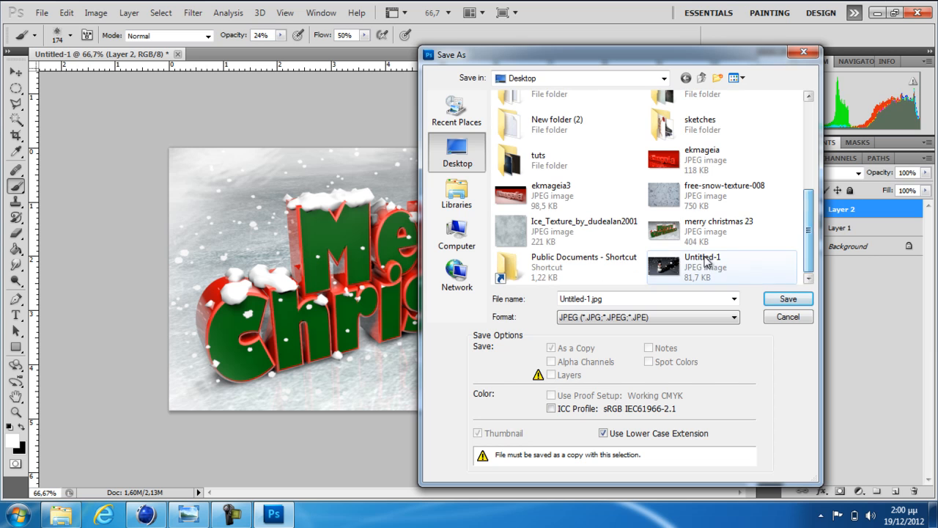
pyautogui.click(730, 236)
pyautogui.click(665, 298)
pyautogui.click(665, 298)
pyautogui.write('4')
pyautogui.click(788, 298)
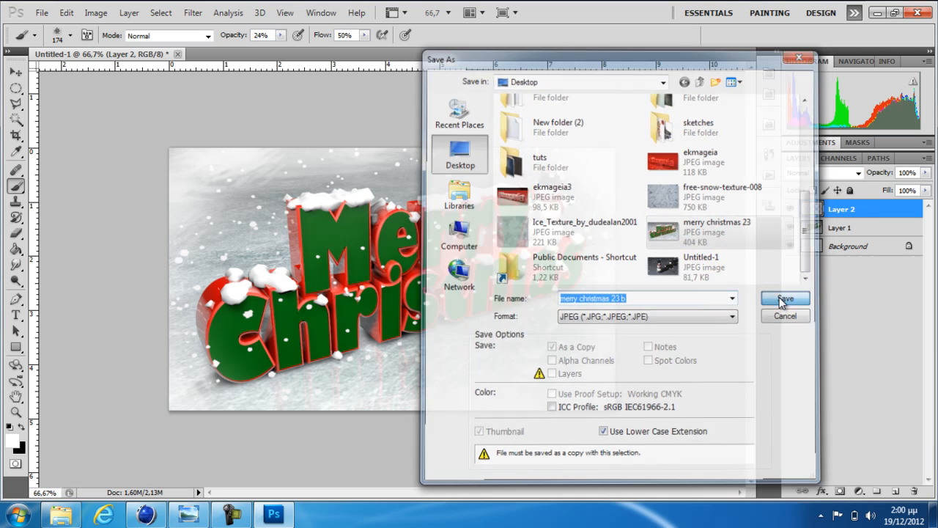
pyautogui.click(557, 130)
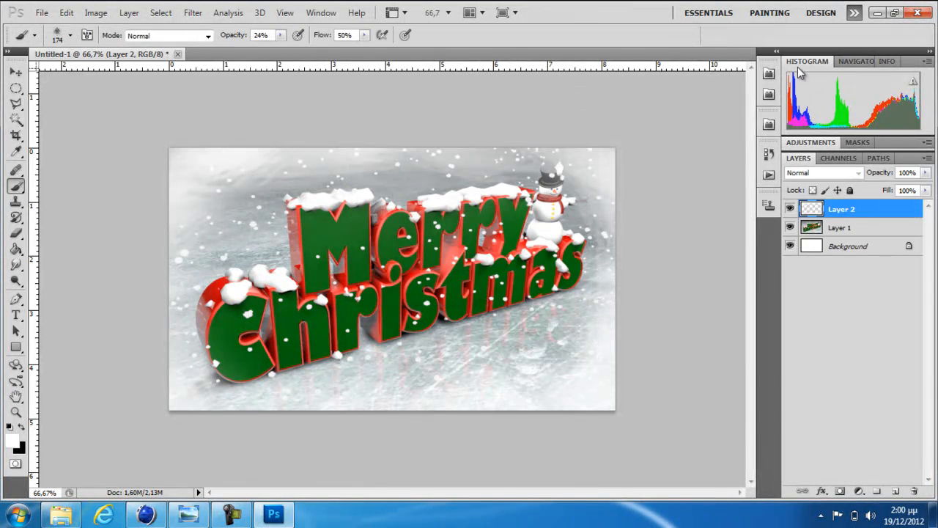
# Quit Photoshop without saving changes to the Untitled-1 document
pyautogui.click(913, 14)
pyautogui.click(470, 202)
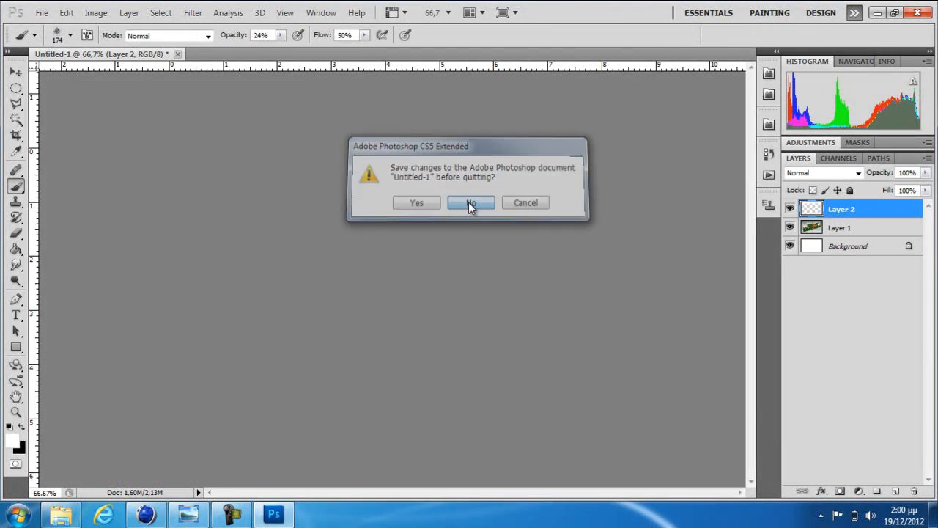
# Compare the saved images "merry christmas 23" and "merry christmas 23 b" in Windows Photo Viewer, then close the viewer
pyautogui.doubleClick(232, 323)
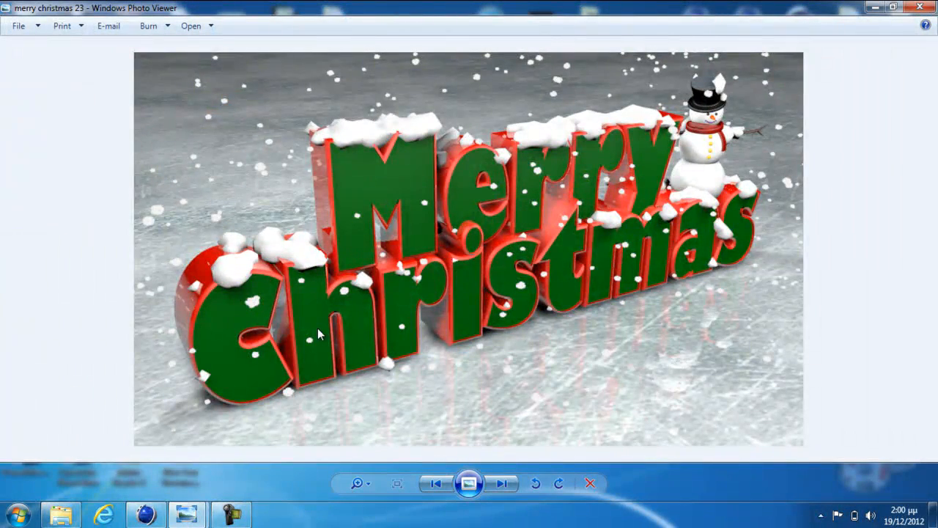
pyautogui.scroll(3, 317, 328)
pyautogui.scroll(-2, 229, 228)
pyautogui.scroll(-2, 265, 179)
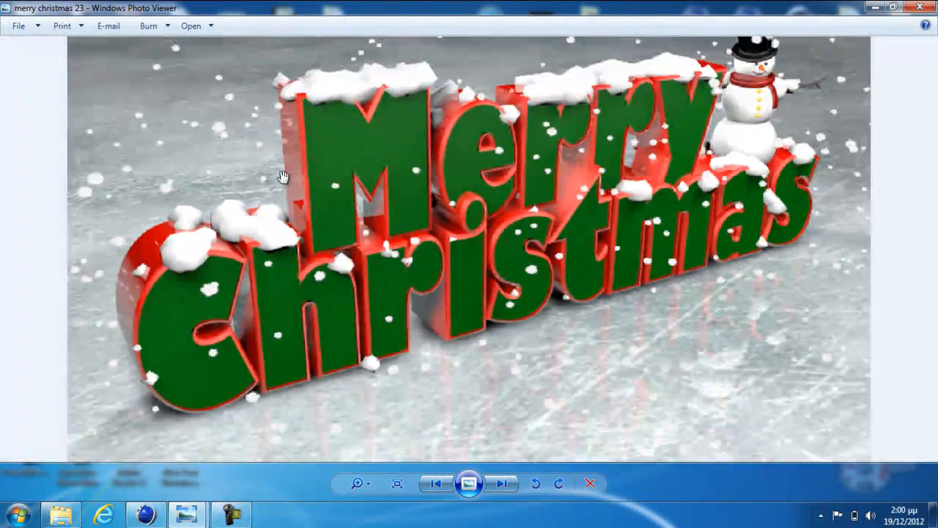
pyautogui.press('Right')
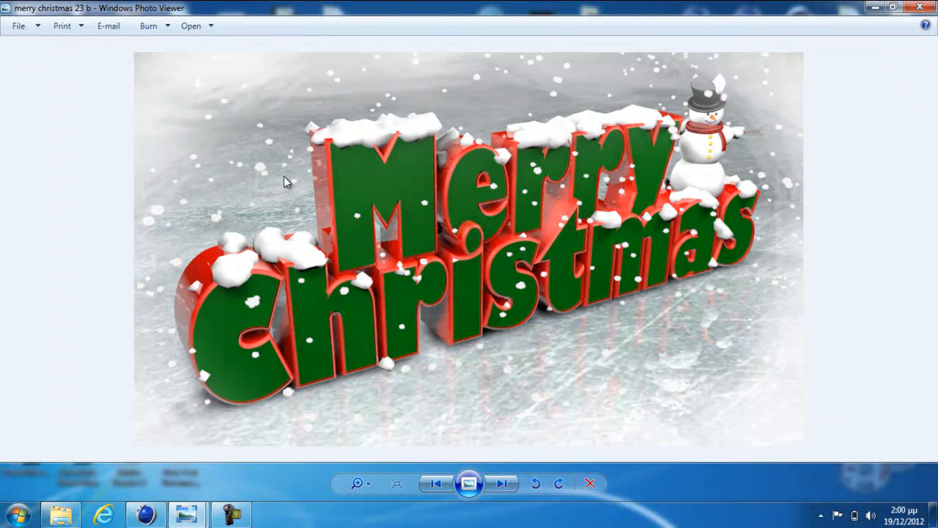
pyautogui.click(920, 8)
# Open the desktop folder directly below the CINEMA 4D R12 folder
pyautogui.doubleClick(889, 112)
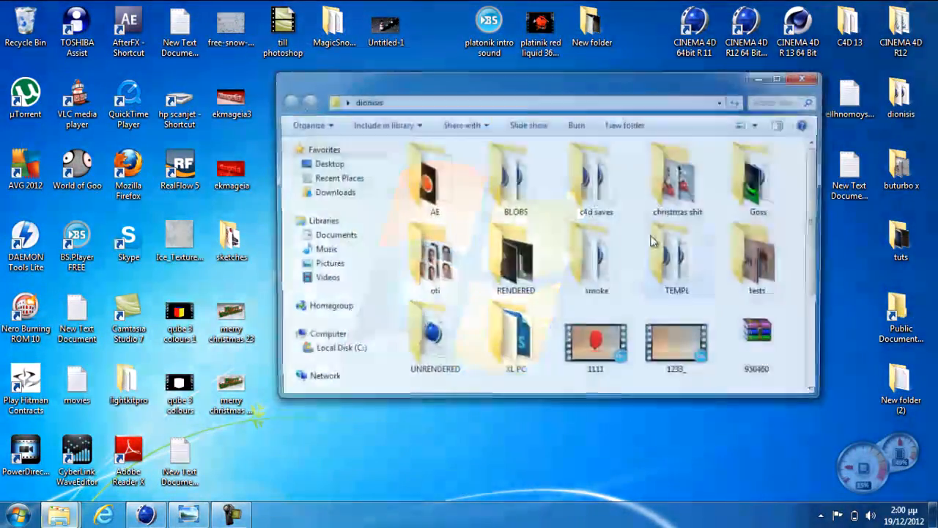